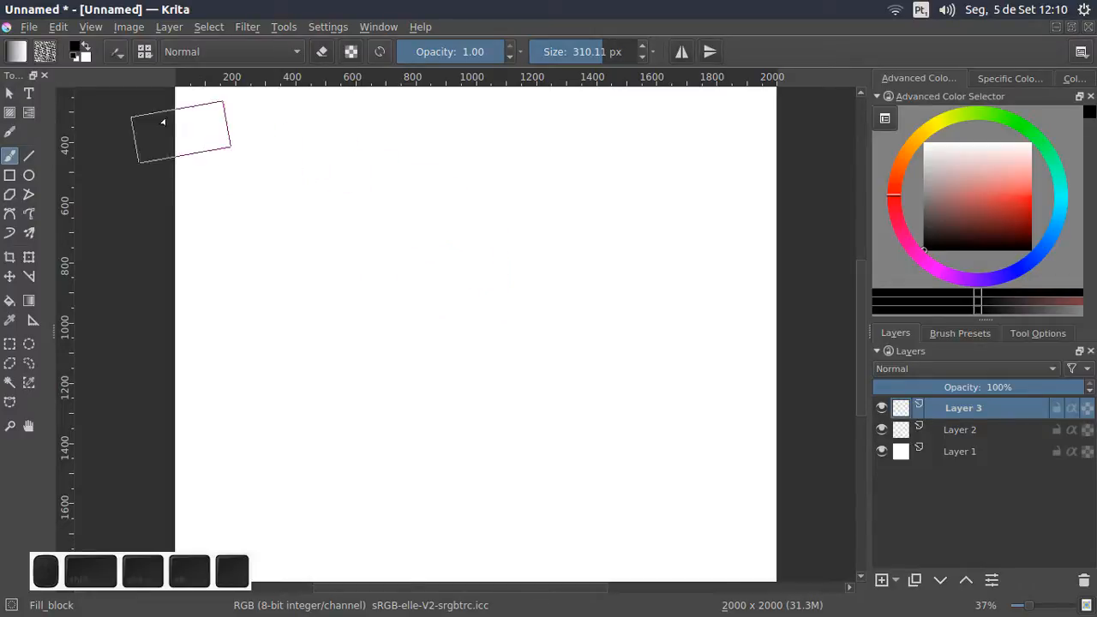
Set the brush tip's spacing to 1.06 and review the Fill_block brush's painting mode options
click(120, 57)
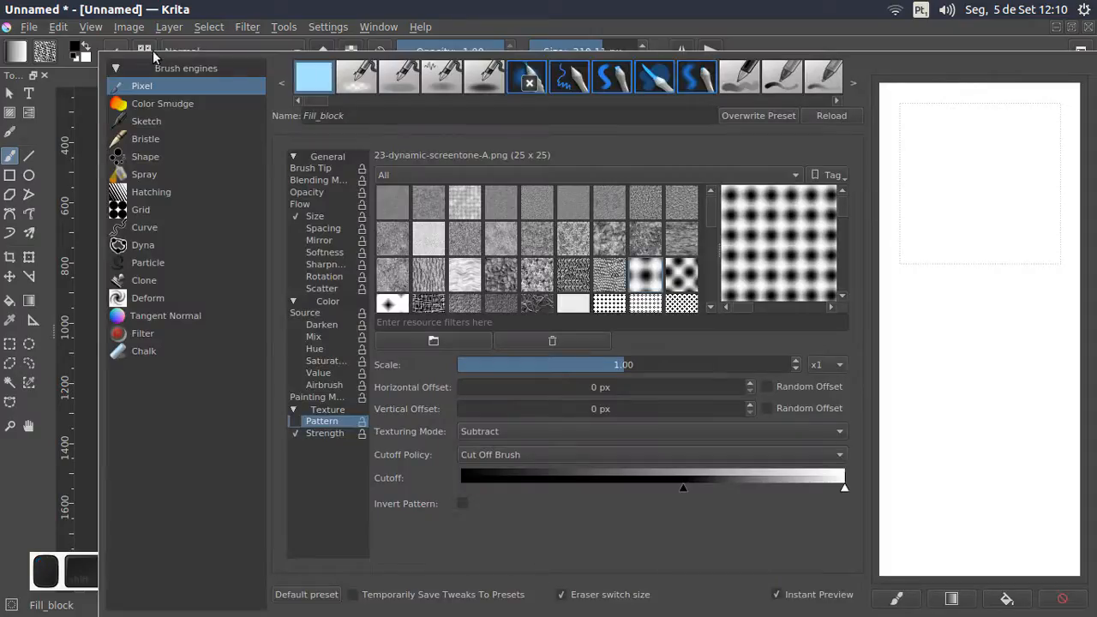
click(340, 394)
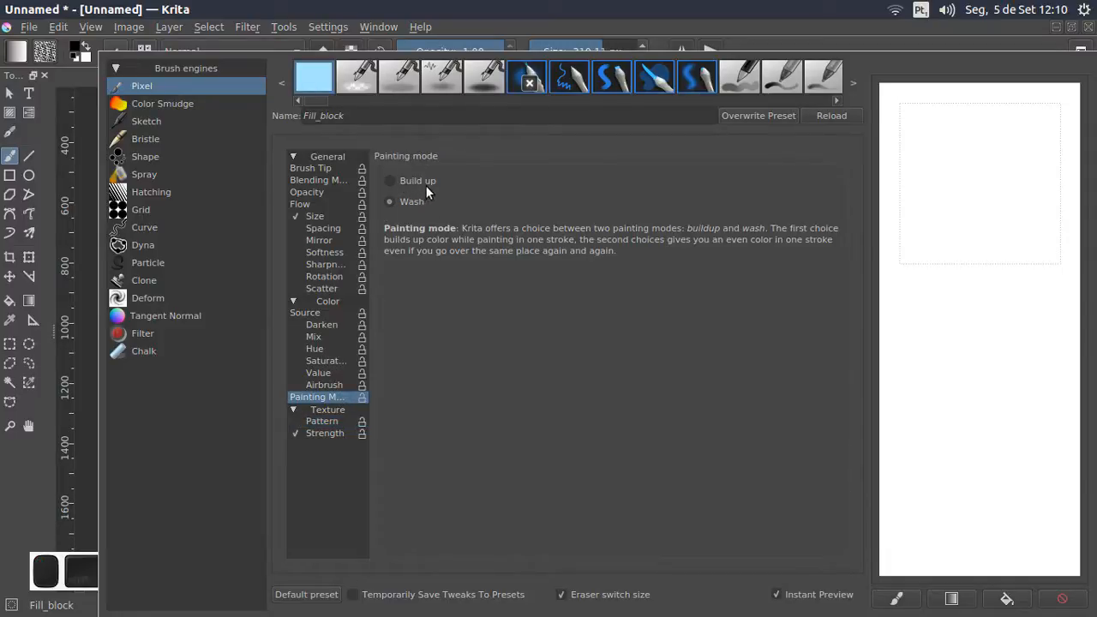
click(334, 169)
drag(608, 420, 618, 417)
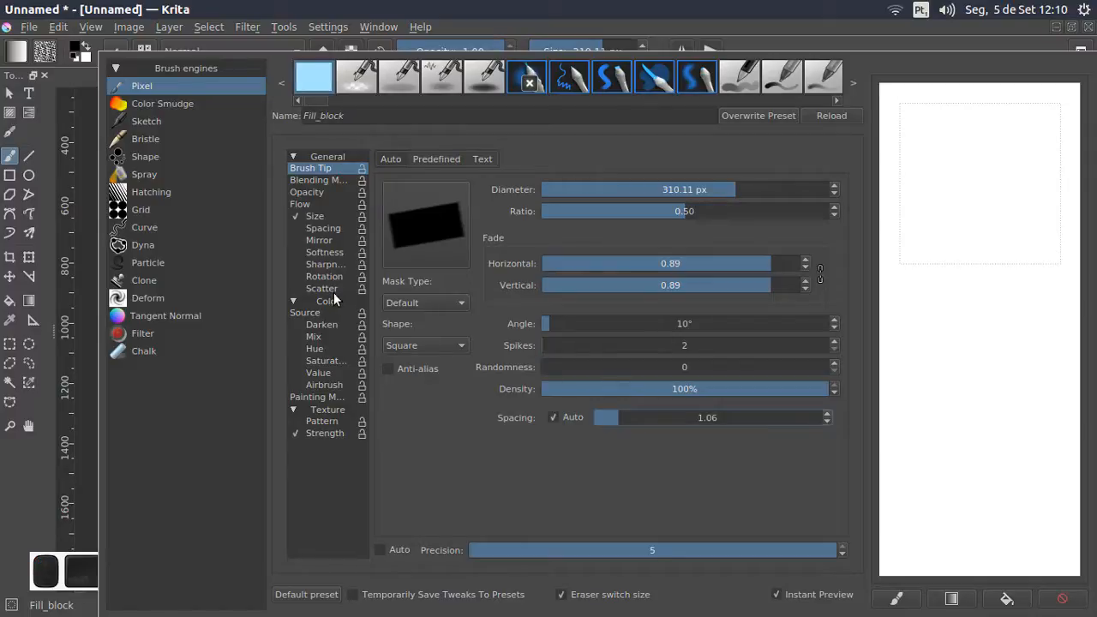
click(334, 397)
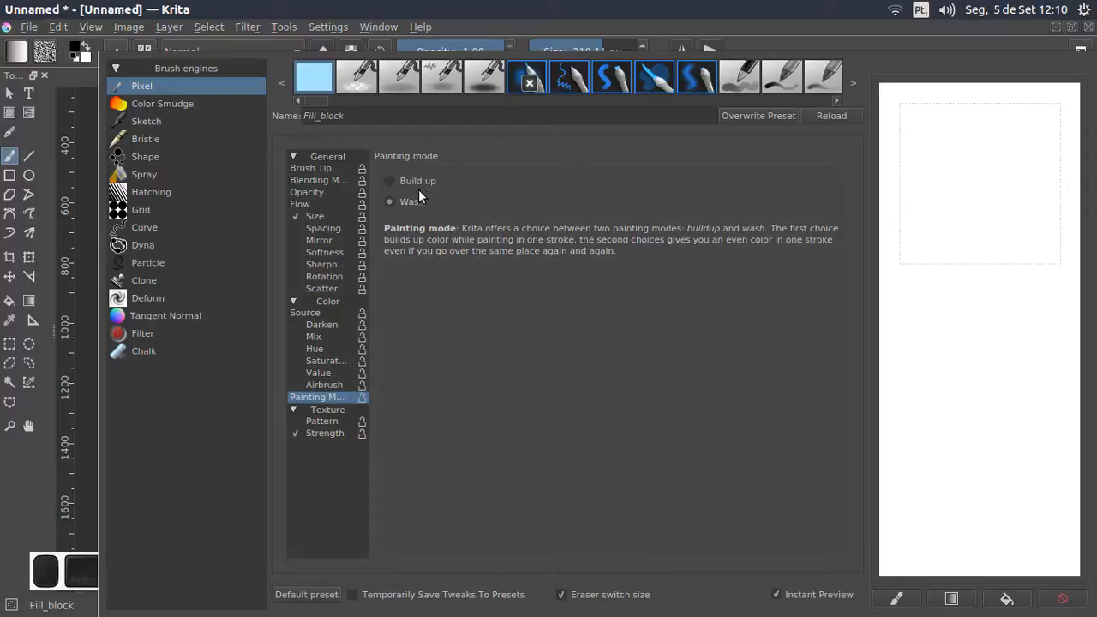
Lower the brush opacity to 0.45 and paint overlapping gray test strokes across the upper canvas on Layer 3
click(488, 7)
click(447, 54)
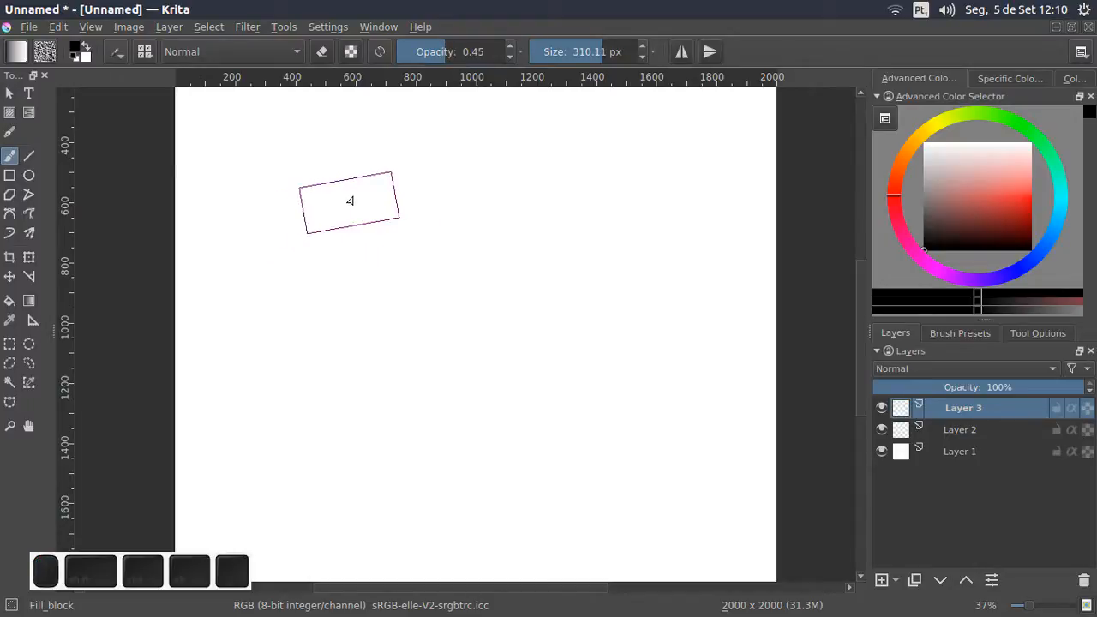
mouse_move(350, 200)
mouse_down()
mouse_move(354, 242)
mouse_move(495, 180)
mouse_move(541, 254)
mouse_move(630, 237)
mouse_move(595, 159)
mouse_move(482, 149)
mouse_move(390, 184)
mouse_move(457, 196)
mouse_move(501, 226)
mouse_move(448, 261)
mouse_move(516, 265)
mouse_move(537, 300)
mouse_move(520, 220)
mouse_move(557, 241)
mouse_move(617, 190)
mouse_move(502, 152)
mouse_move(515, 177)
mouse_move(524, 146)
mouse_move(561, 165)
mouse_move(564, 217)
mouse_move(637, 212)
mouse_move(578, 140)
mouse_up()
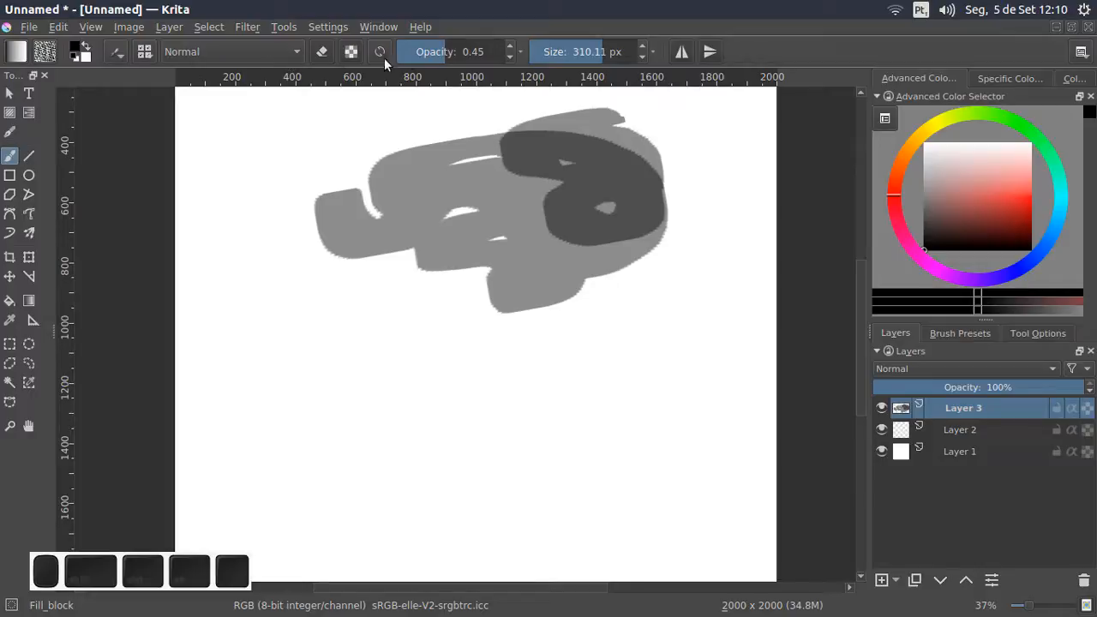
Switch the brush's painting mode to Build up and paint a large test stroke below the gray ones
click(116, 54)
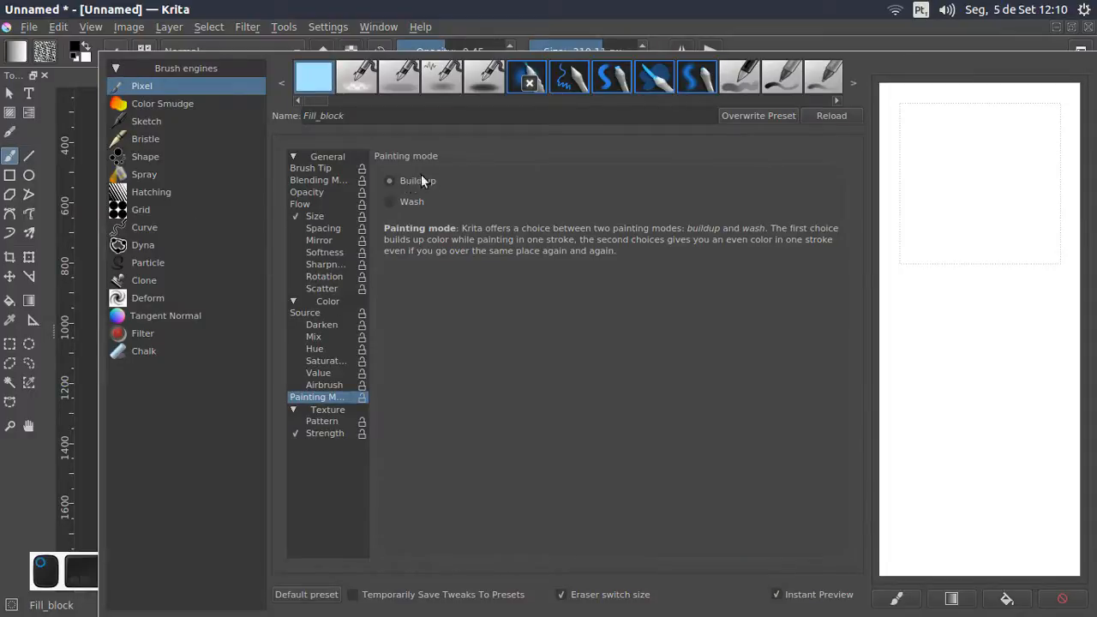
click(528, 11)
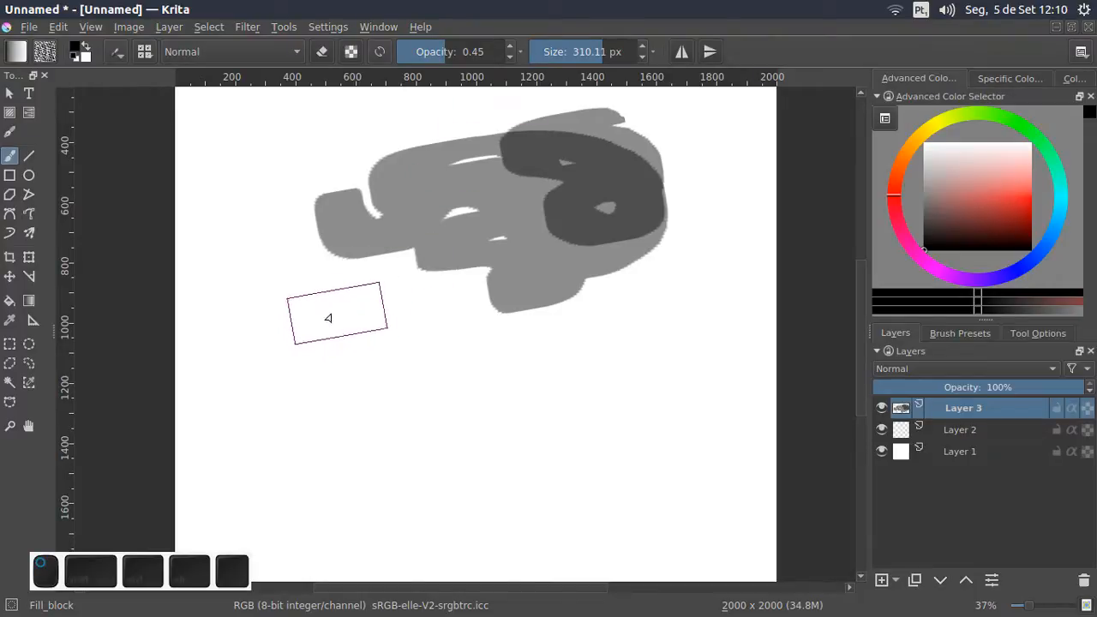
mouse_move(331, 314)
mouse_down()
mouse_move(296, 349)
mouse_move(339, 384)
mouse_move(436, 366)
mouse_move(529, 389)
mouse_move(619, 449)
mouse_move(690, 290)
mouse_move(542, 265)
mouse_move(603, 436)
mouse_move(456, 491)
mouse_move(321, 453)
mouse_move(342, 428)
mouse_up()
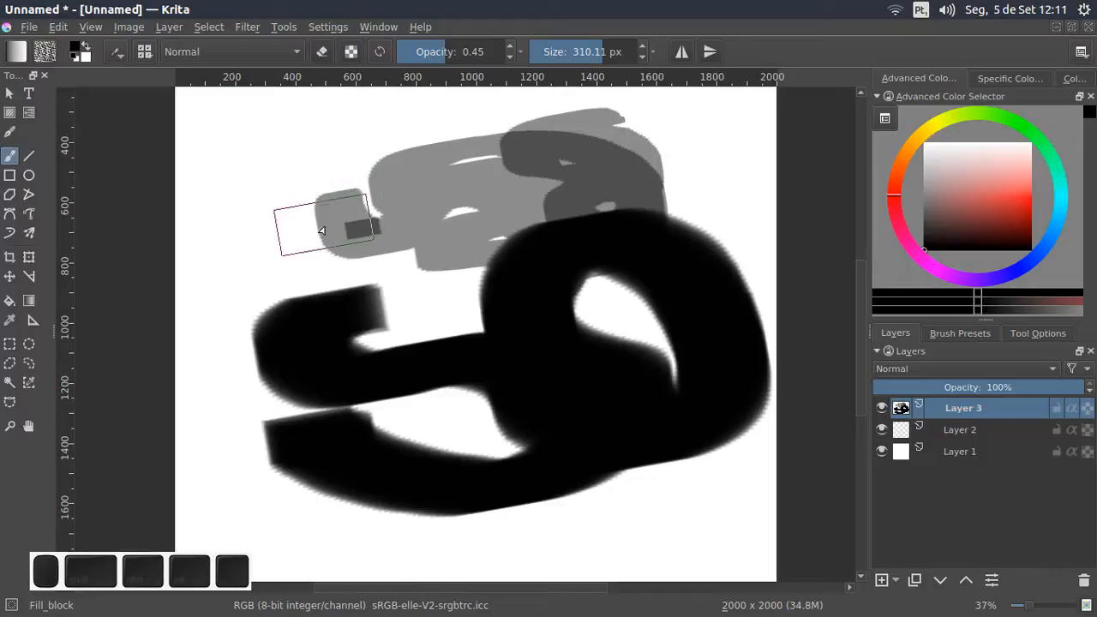
Undo the Build up test strokes, keeping the gray strokes painted in Wash mode
key(ctrl+z)
key(ctrl+z)
key(ctrl+shift+z)
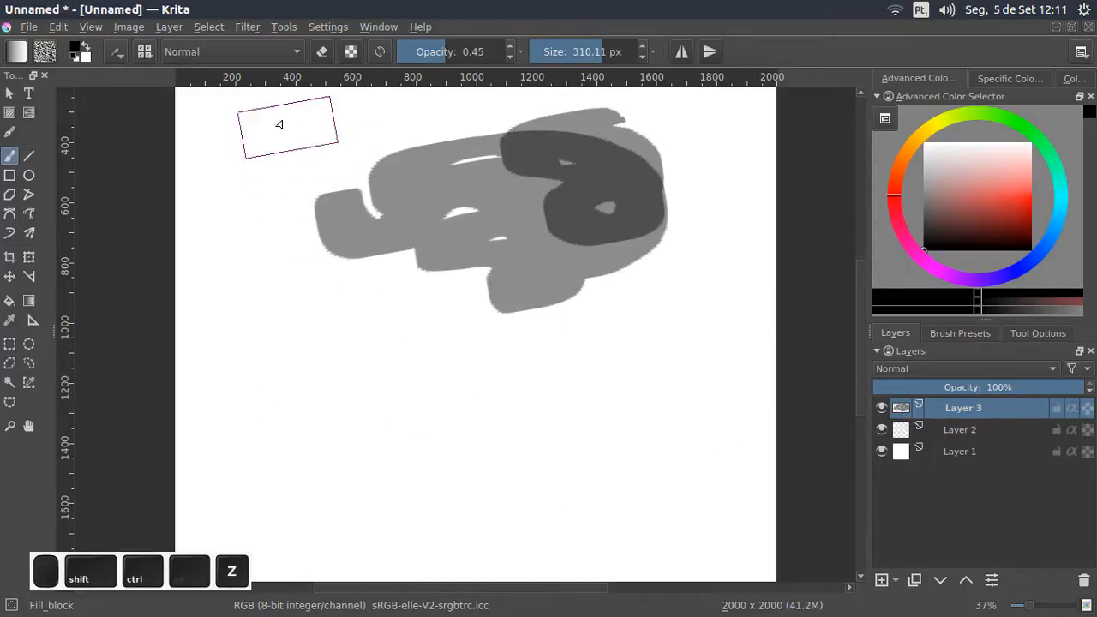
Increase the brush tip's spacing to 2.55
click(117, 52)
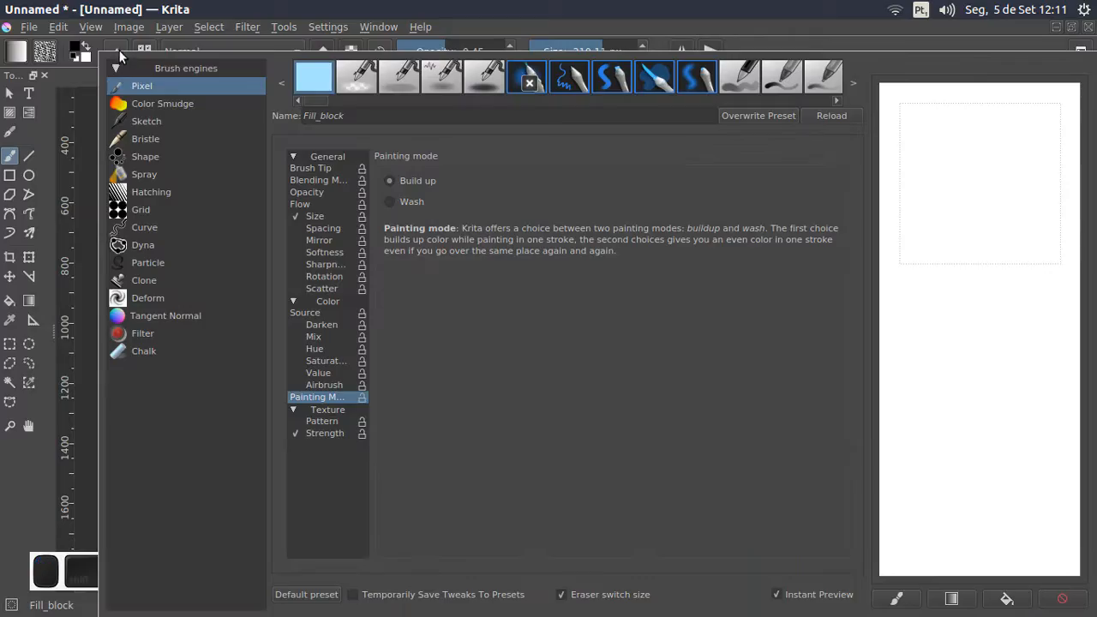
click(313, 168)
click(629, 419)
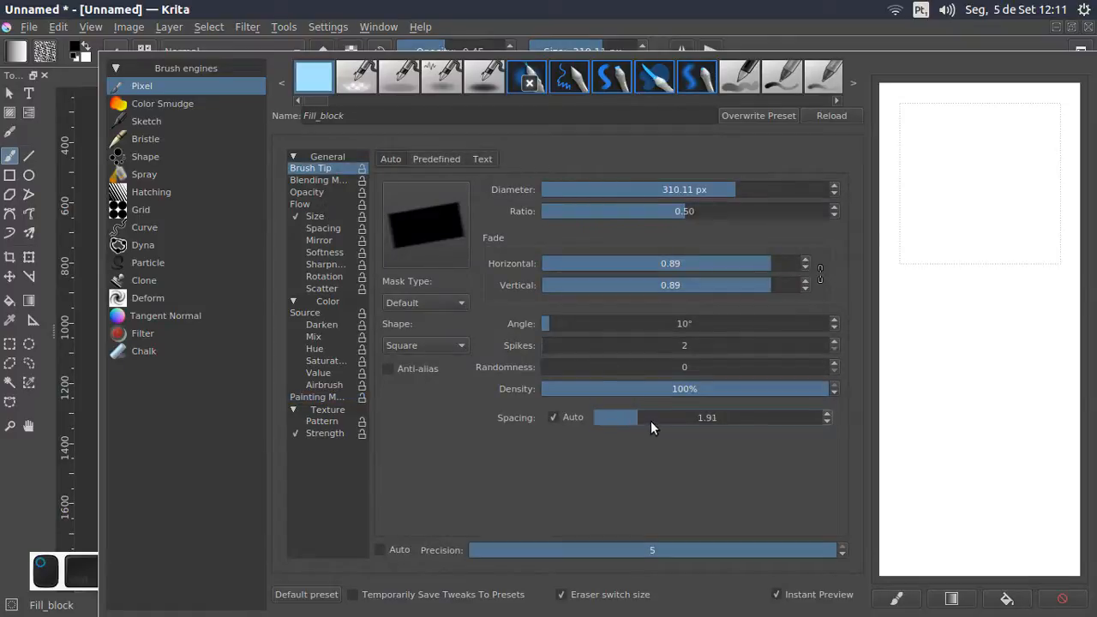
click(650, 420)
click(599, 38)
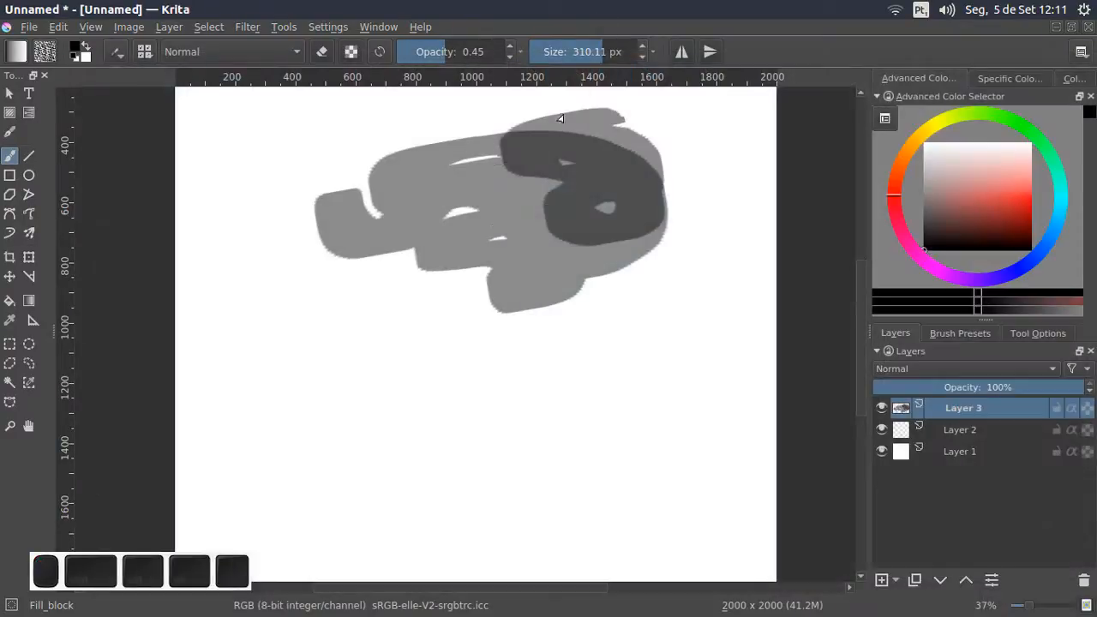
Paint overlapping test strokes with the wider spacing across the lower canvas and clear Layer 3
mouse_move(489, 368)
mouse_down()
mouse_move(401, 347)
mouse_move(483, 317)
mouse_up()
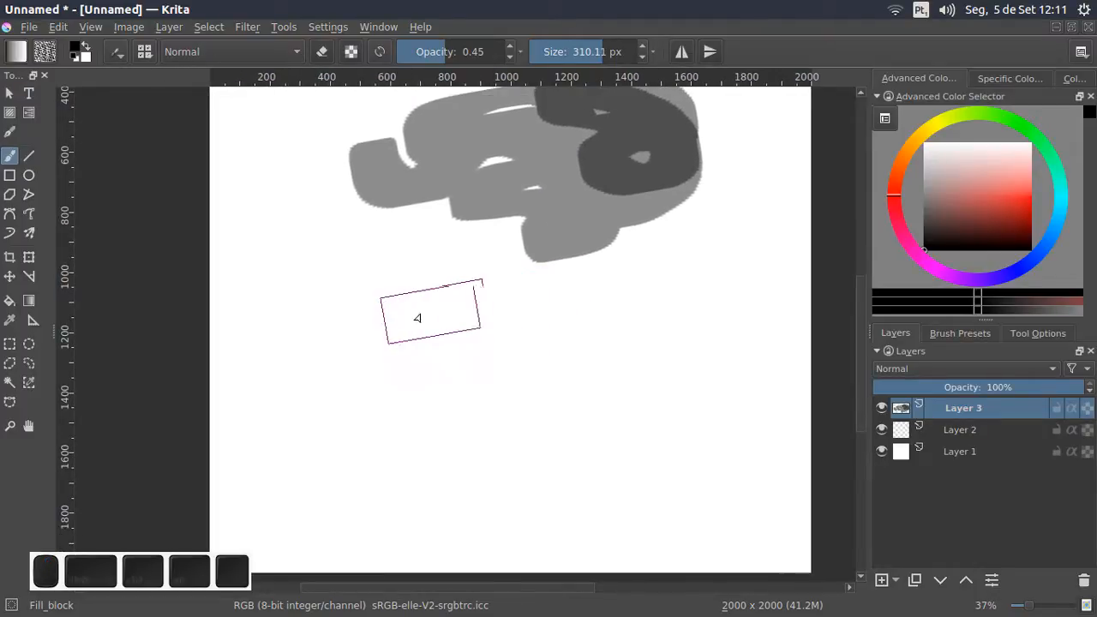
mouse_move(383, 317)
mouse_down()
mouse_move(383, 412)
mouse_move(429, 453)
mouse_move(509, 463)
mouse_move(546, 381)
mouse_move(443, 387)
mouse_move(427, 448)
mouse_move(371, 473)
mouse_move(304, 444)
mouse_move(299, 379)
mouse_move(358, 394)
mouse_move(384, 333)
mouse_move(355, 277)
mouse_move(450, 310)
mouse_move(513, 373)
mouse_move(561, 332)
mouse_move(607, 349)
mouse_move(556, 418)
mouse_move(624, 450)
mouse_move(547, 479)
mouse_move(498, 448)
mouse_move(460, 495)
mouse_move(517, 520)
mouse_move(601, 517)
mouse_move(628, 463)
mouse_move(623, 419)
mouse_move(664, 435)
mouse_move(654, 375)
mouse_move(589, 350)
mouse_move(628, 326)
mouse_move(671, 352)
mouse_move(616, 314)
mouse_move(665, 343)
mouse_move(728, 334)
mouse_move(718, 272)
mouse_move(667, 266)
mouse_move(698, 305)
mouse_move(673, 335)
mouse_move(664, 299)
mouse_move(726, 305)
mouse_move(722, 252)
mouse_move(708, 267)
mouse_move(741, 284)
mouse_move(693, 269)
mouse_move(806, 187)
mouse_move(736, 164)
mouse_move(747, 215)
mouse_move(707, 254)
mouse_move(738, 274)
mouse_move(670, 240)
mouse_move(678, 312)
mouse_move(670, 274)
mouse_move(554, 314)
mouse_move(653, 303)
mouse_move(543, 286)
mouse_move(475, 356)
mouse_move(452, 256)
mouse_move(376, 256)
mouse_move(411, 276)
mouse_move(391, 314)
mouse_move(416, 390)
mouse_move(438, 420)
mouse_up()
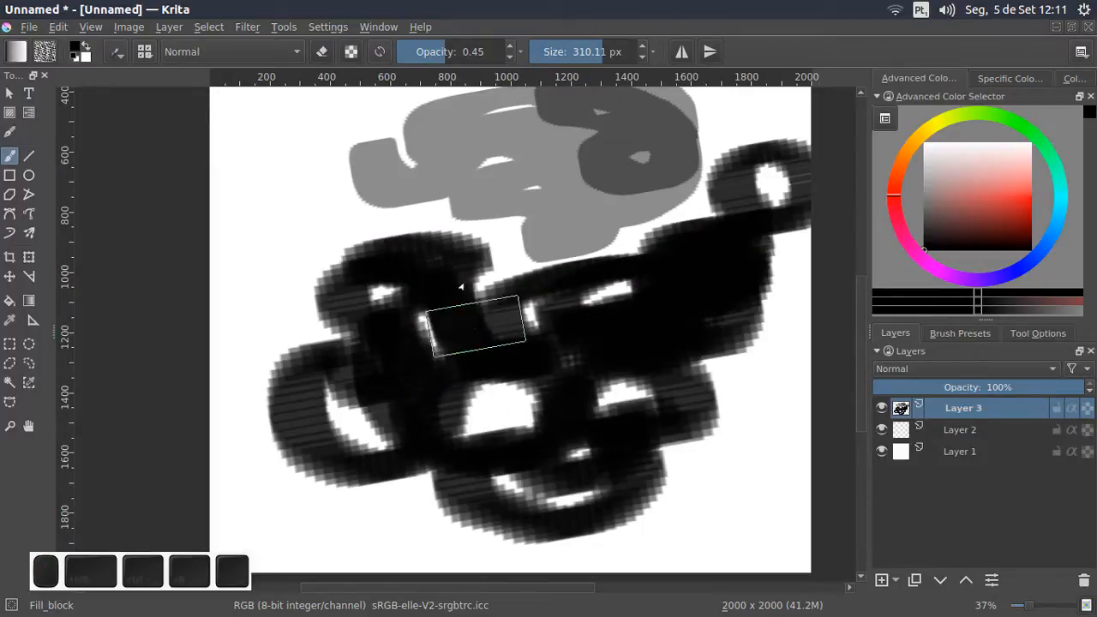
drag(454, 270, 451, 297)
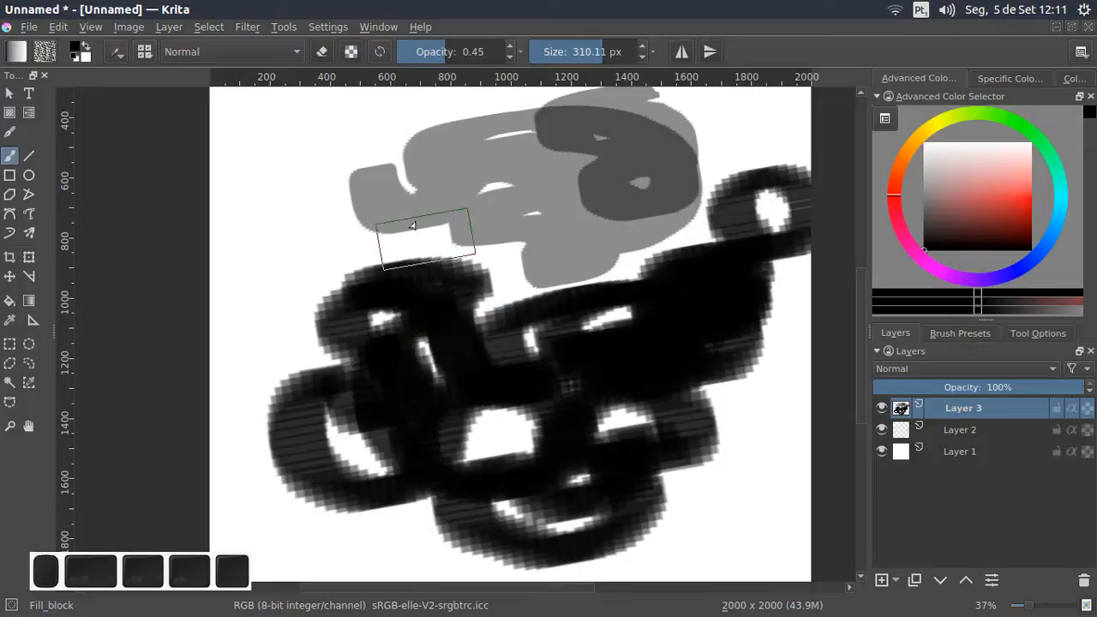
key(Delete)
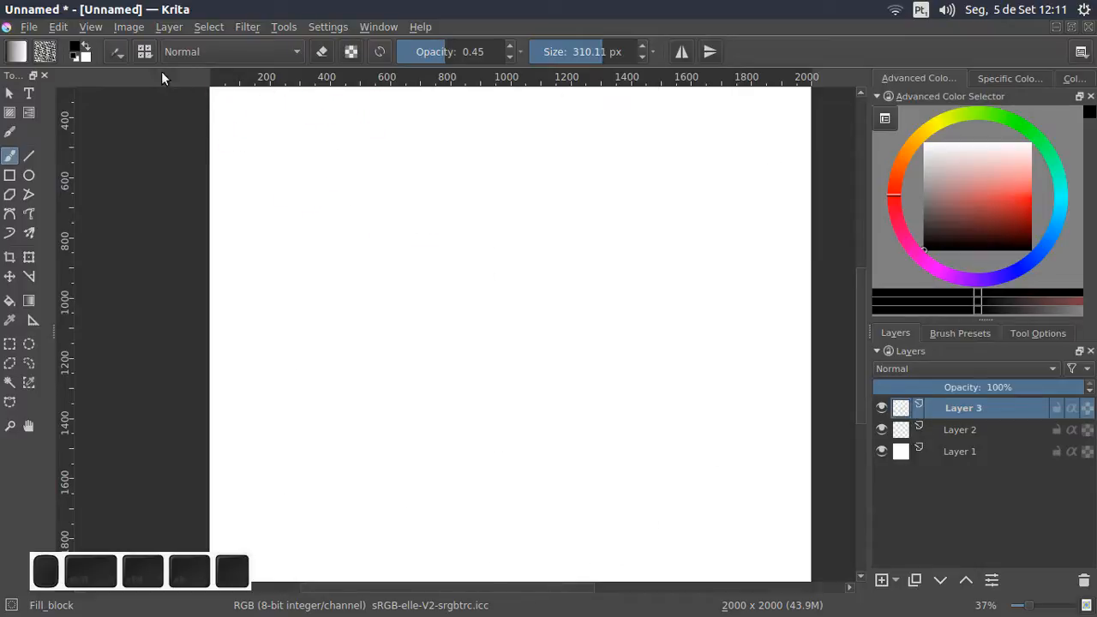
Reduce the brush tip's spacing to 0.70 after reviewing the painting mode
click(118, 53)
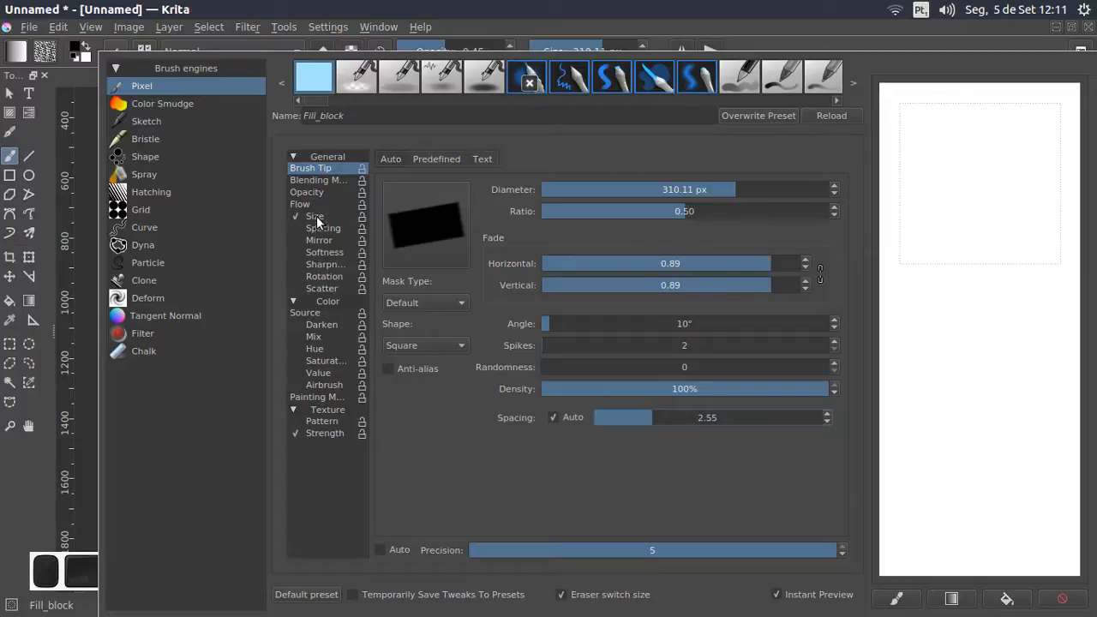
click(316, 396)
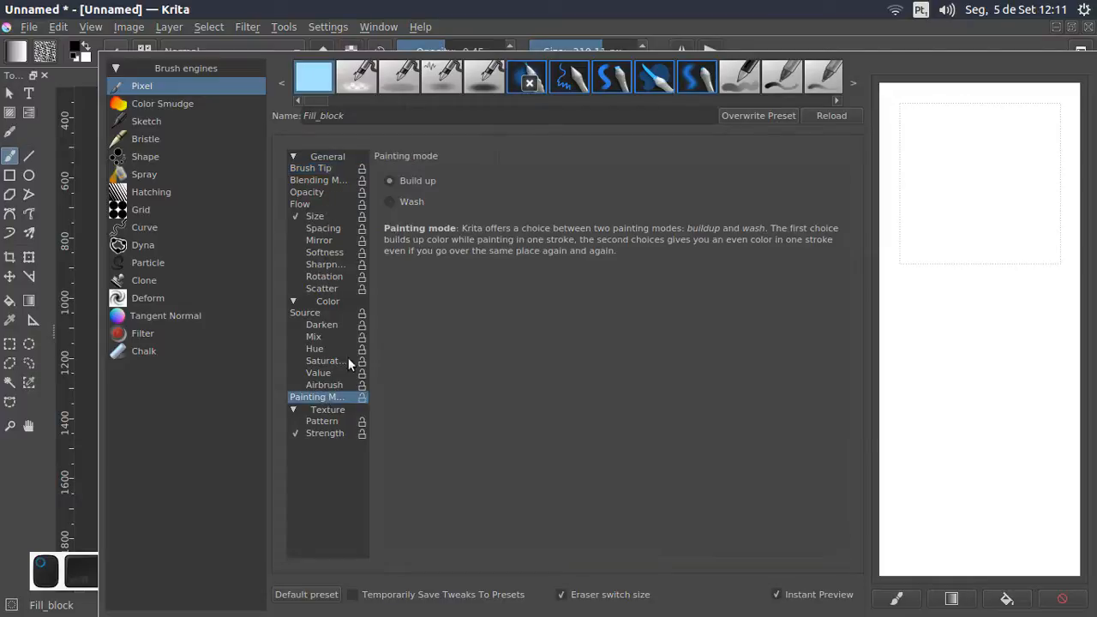
click(334, 170)
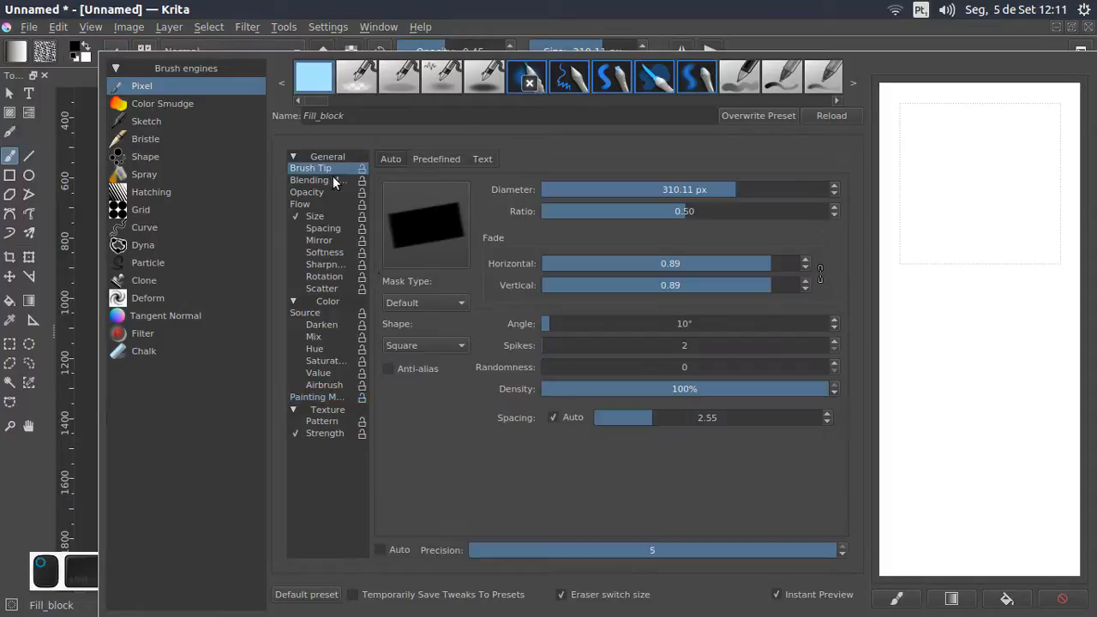
drag(621, 419, 610, 418)
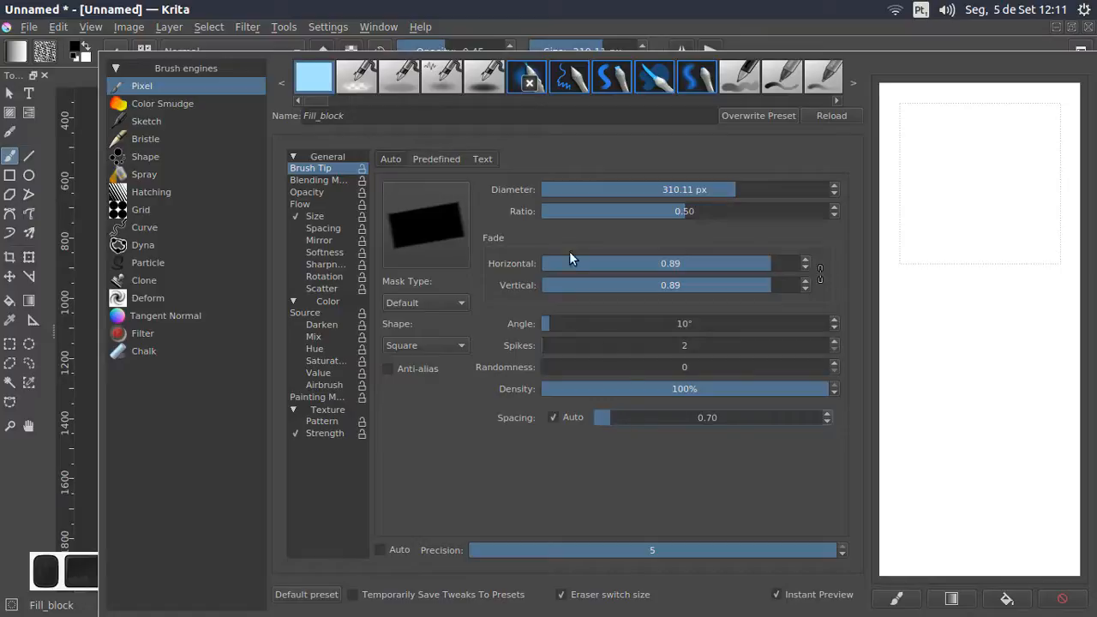
click(485, 146)
Paint brief test strokes, clear Layer 3, and raise the brush opacity to 1.00
mouse_move(514, 175)
mouse_down()
mouse_move(467, 182)
mouse_move(450, 245)
mouse_move(626, 274)
mouse_up()
mouse_move(555, 210)
mouse_down()
mouse_move(512, 214)
mouse_move(545, 269)
mouse_move(595, 248)
mouse_move(521, 188)
mouse_up()
key(Delete)
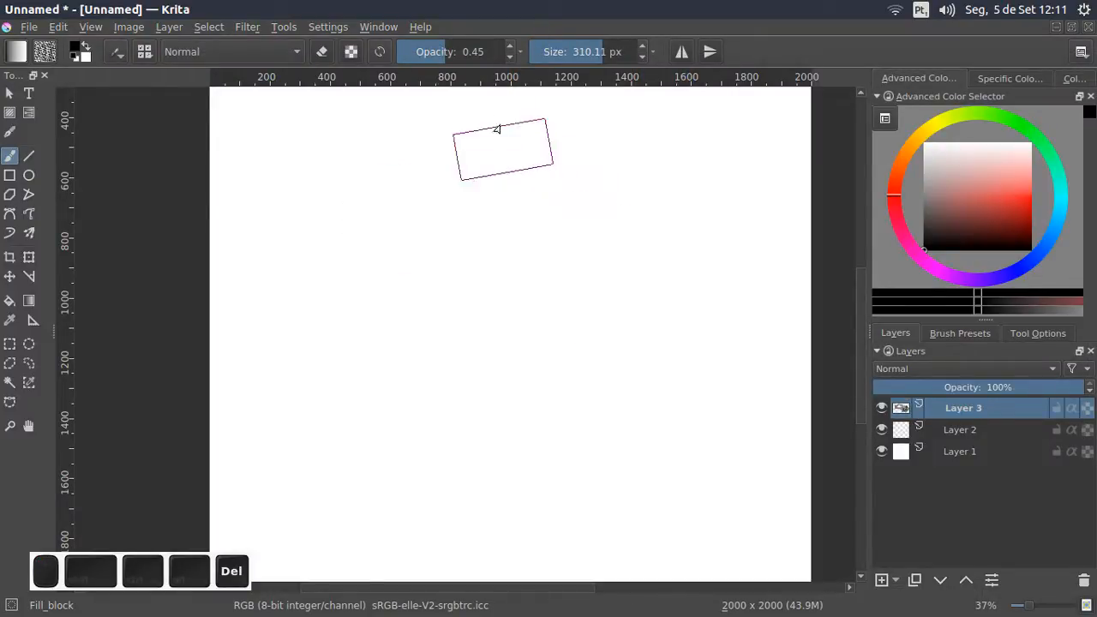
drag(447, 61, 521, 61)
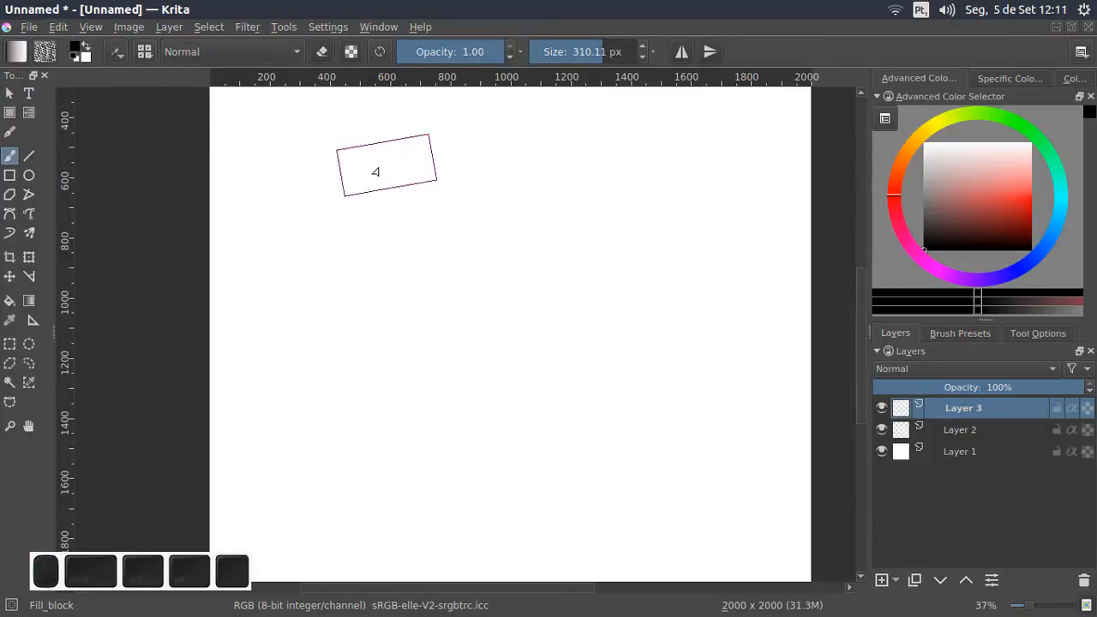
Set the brush's painting mode to Wash and enable its texture with the 23-dynamic-screentone-A.png pattern
click(116, 54)
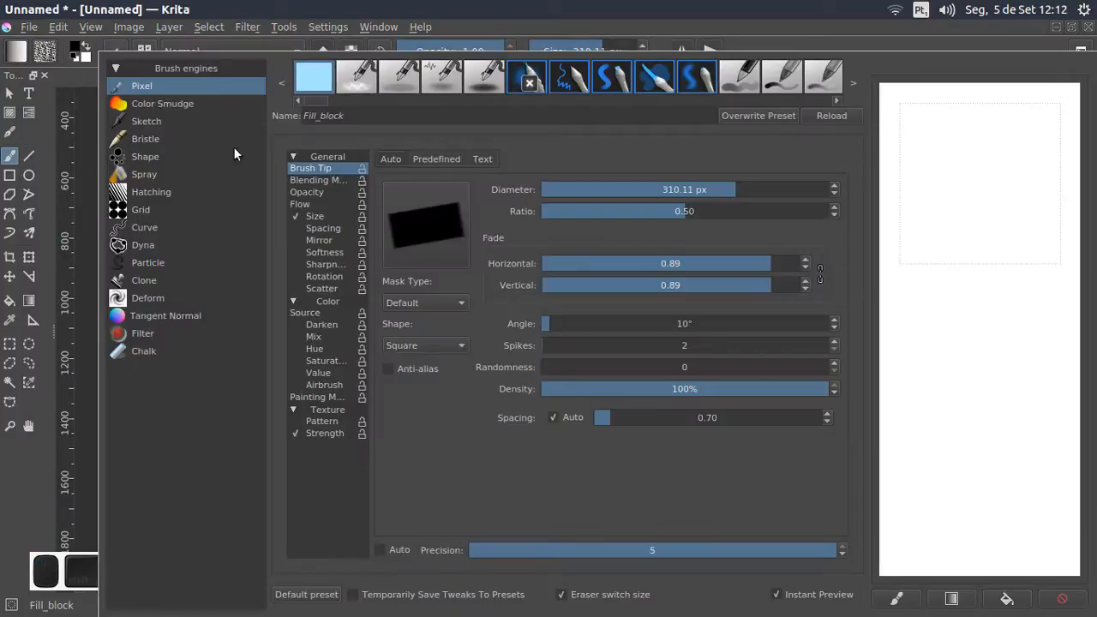
click(332, 399)
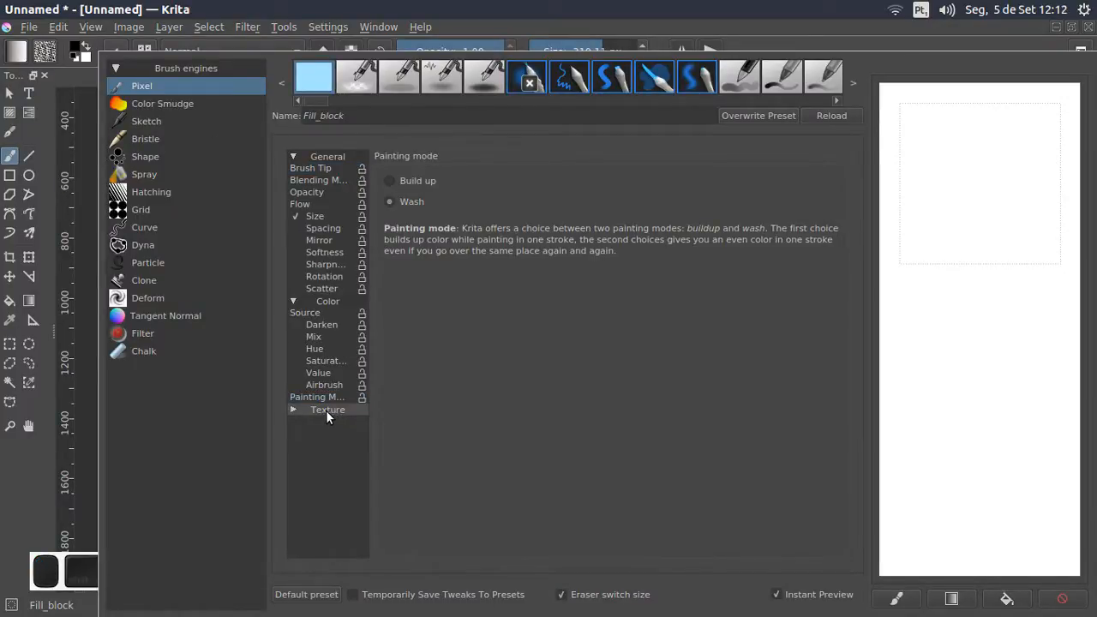
click(326, 410)
click(323, 422)
click(317, 314)
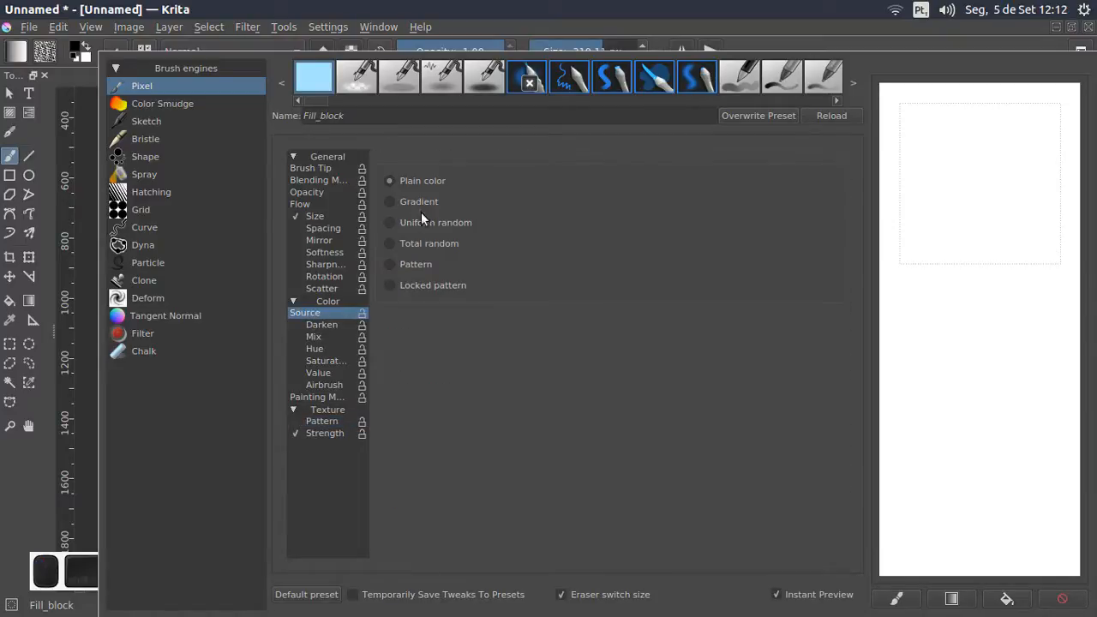
click(333, 424)
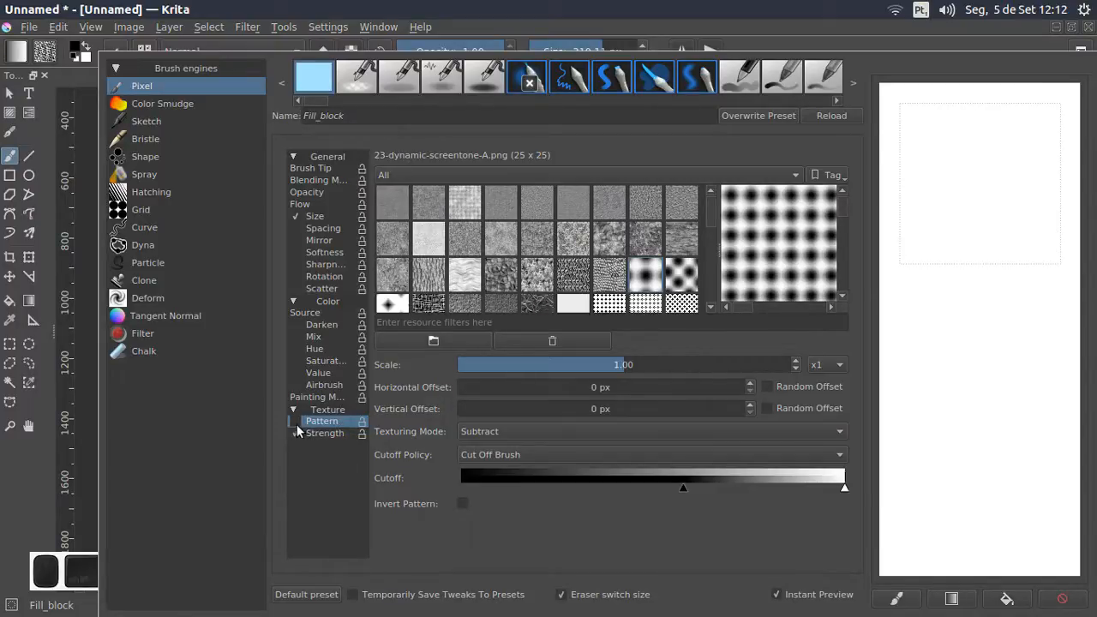
click(550, 28)
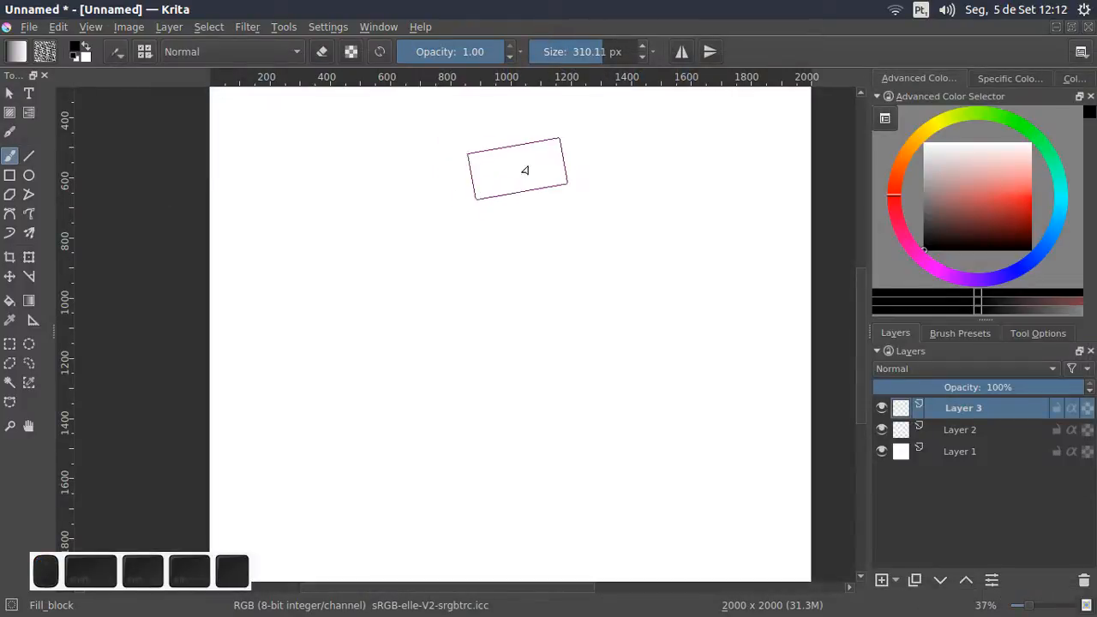
Paint a winding screentone stroke and an overlapping vertical one on Layer 3, and review the brush's pattern settings
mouse_move(626, 163)
mouse_down()
mouse_move(599, 163)
mouse_move(529, 160)
mouse_move(441, 179)
mouse_move(380, 222)
mouse_move(395, 277)
mouse_move(616, 248)
mouse_move(666, 293)
mouse_move(657, 343)
mouse_move(596, 383)
mouse_move(408, 409)
mouse_move(384, 430)
mouse_move(380, 457)
mouse_move(614, 494)
mouse_move(653, 535)
mouse_move(698, 526)
mouse_move(729, 477)
mouse_move(745, 377)
mouse_move(729, 311)
mouse_up()
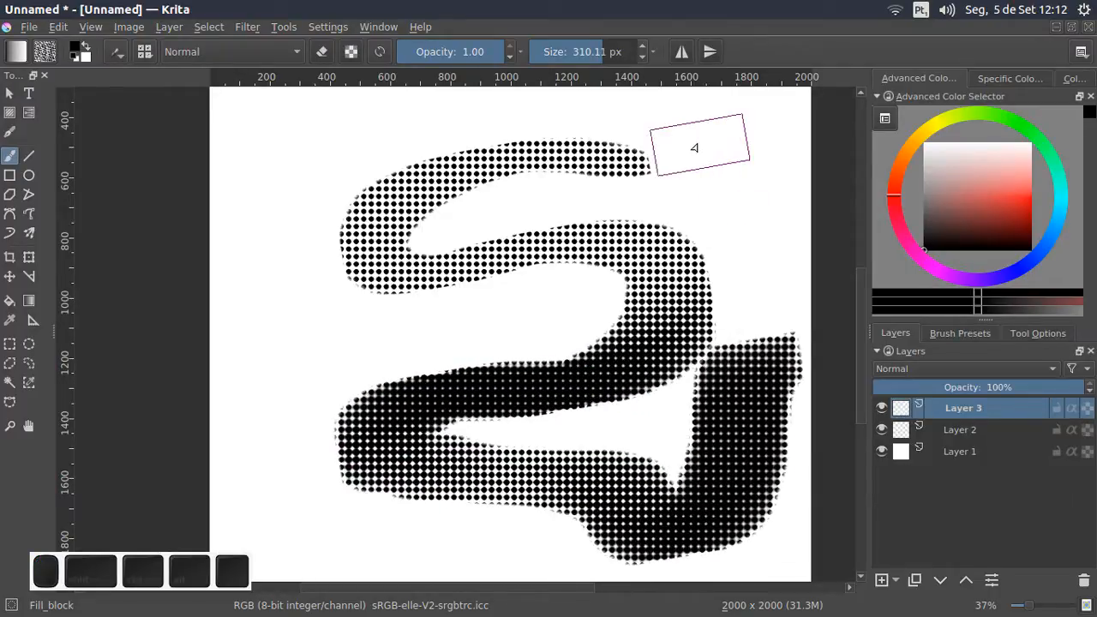
mouse_move(696, 144)
mouse_down()
mouse_move(738, 206)
mouse_move(738, 244)
mouse_move(722, 275)
mouse_move(729, 341)
mouse_move(673, 396)
mouse_up()
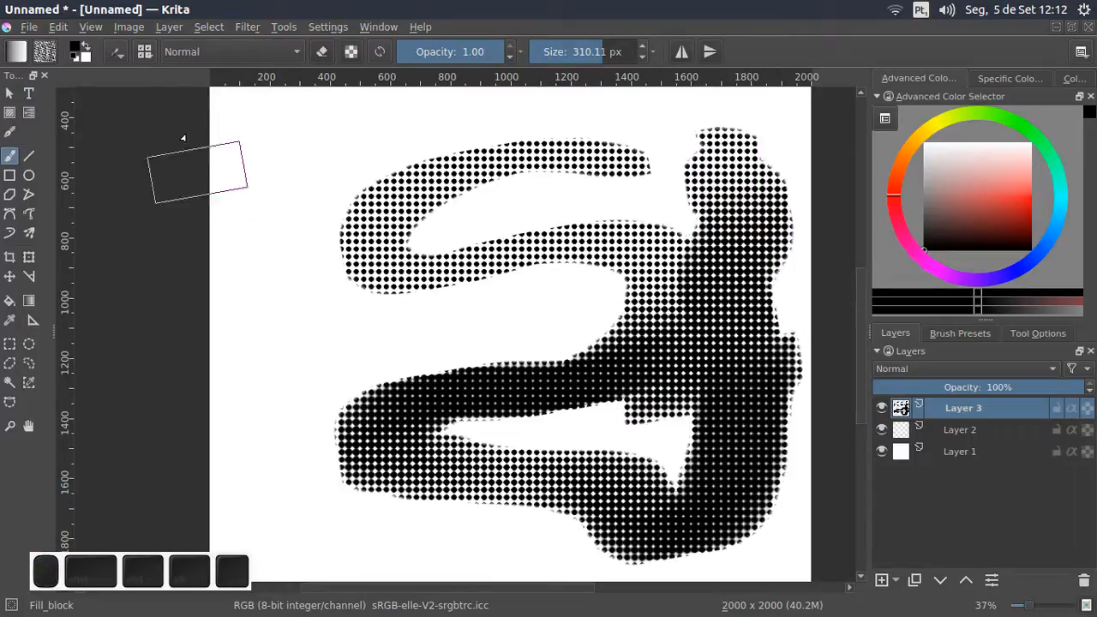
click(121, 55)
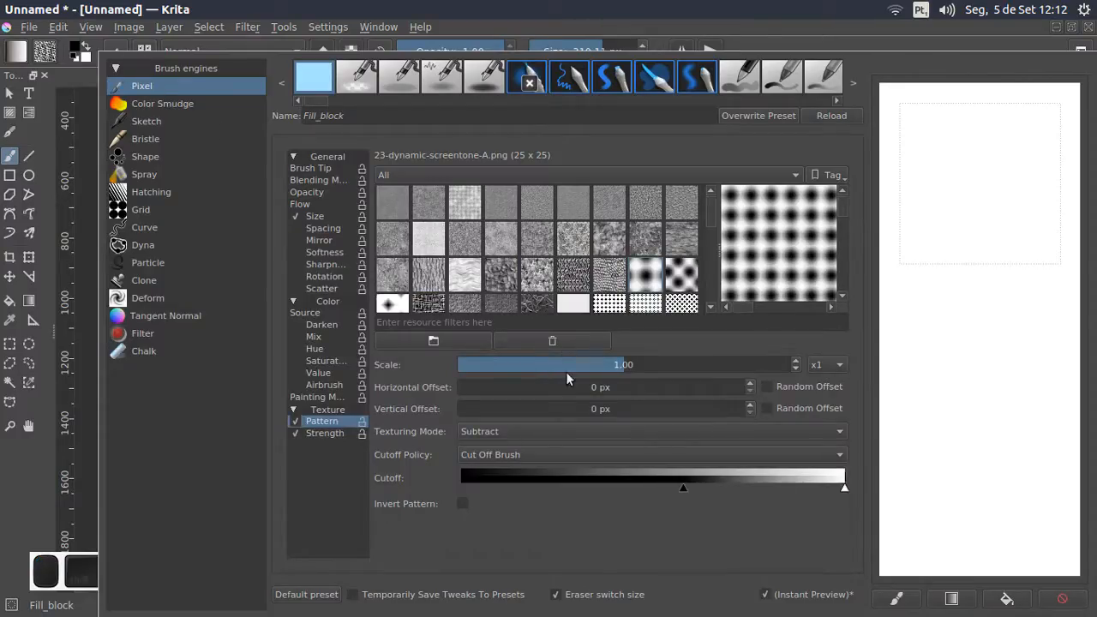
click(558, 6)
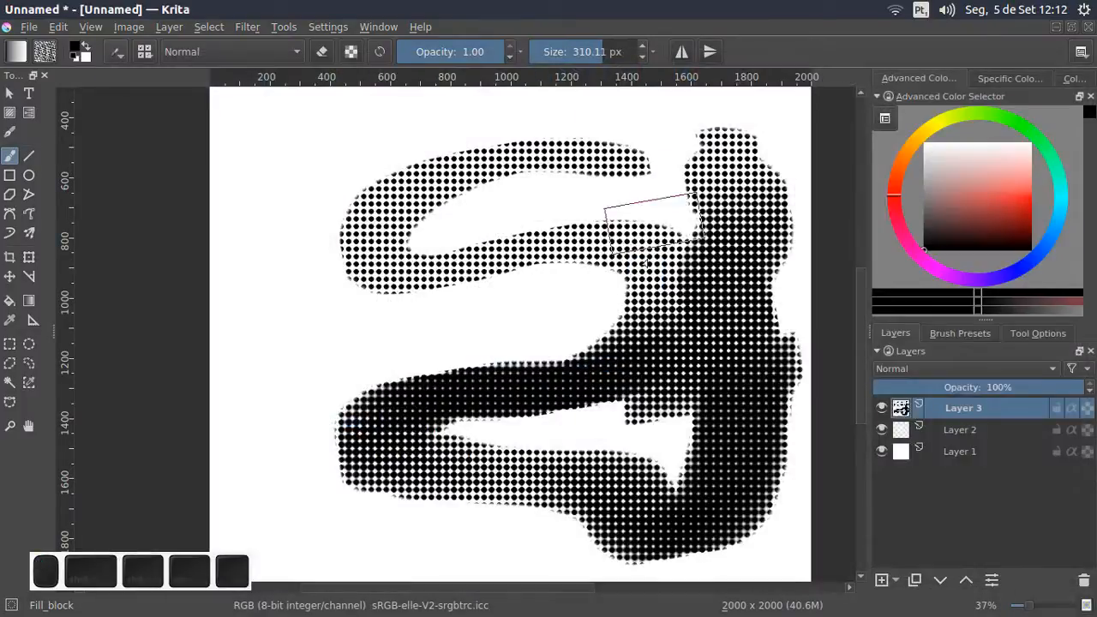
Paint another screentone stroke over the left part of the existing ones and clear Layer 3
mouse_move(639, 261)
mouse_down()
mouse_move(627, 241)
mouse_move(569, 241)
mouse_move(607, 246)
mouse_up()
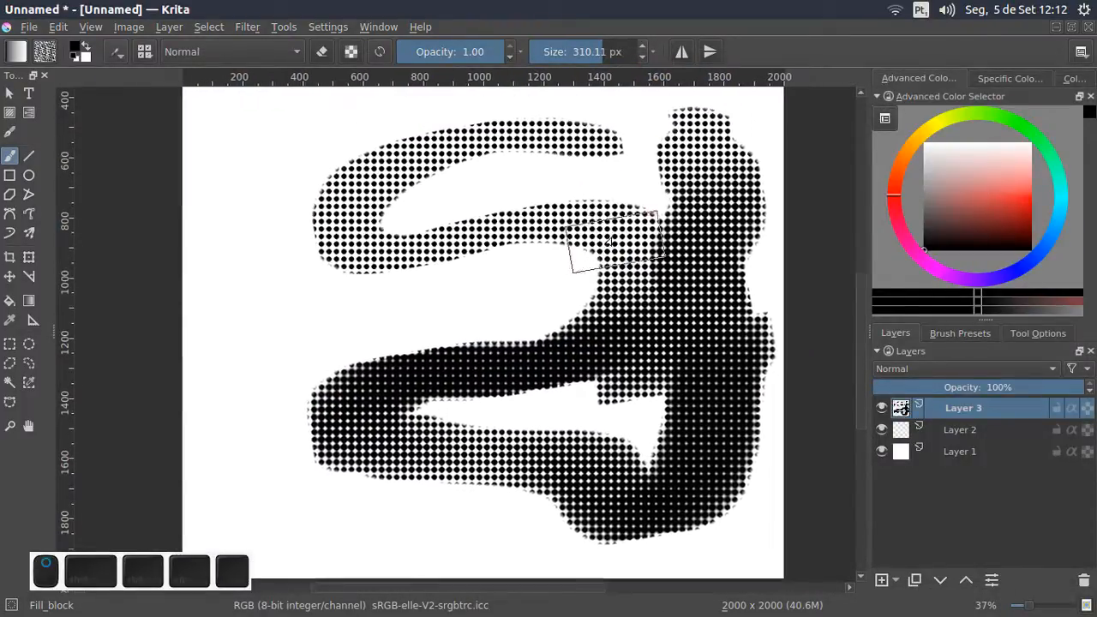
drag(537, 251, 583, 272)
mouse_move(578, 197)
mouse_down()
mouse_move(524, 195)
mouse_move(489, 215)
mouse_move(481, 247)
mouse_move(433, 309)
mouse_move(315, 361)
mouse_move(314, 318)
mouse_move(368, 301)
mouse_up()
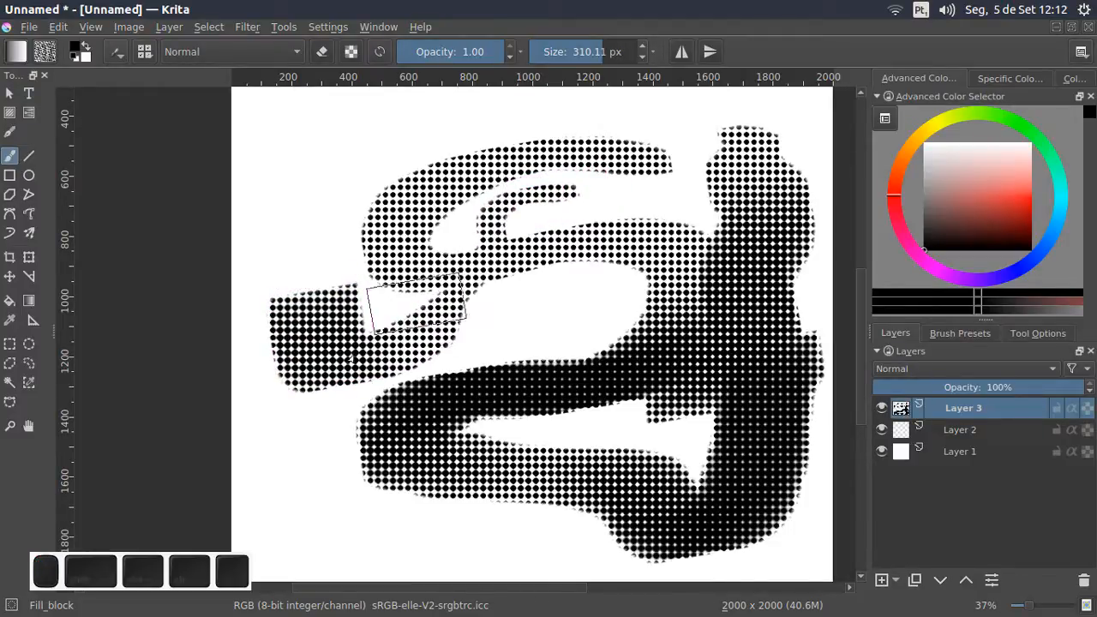
key(Delete)
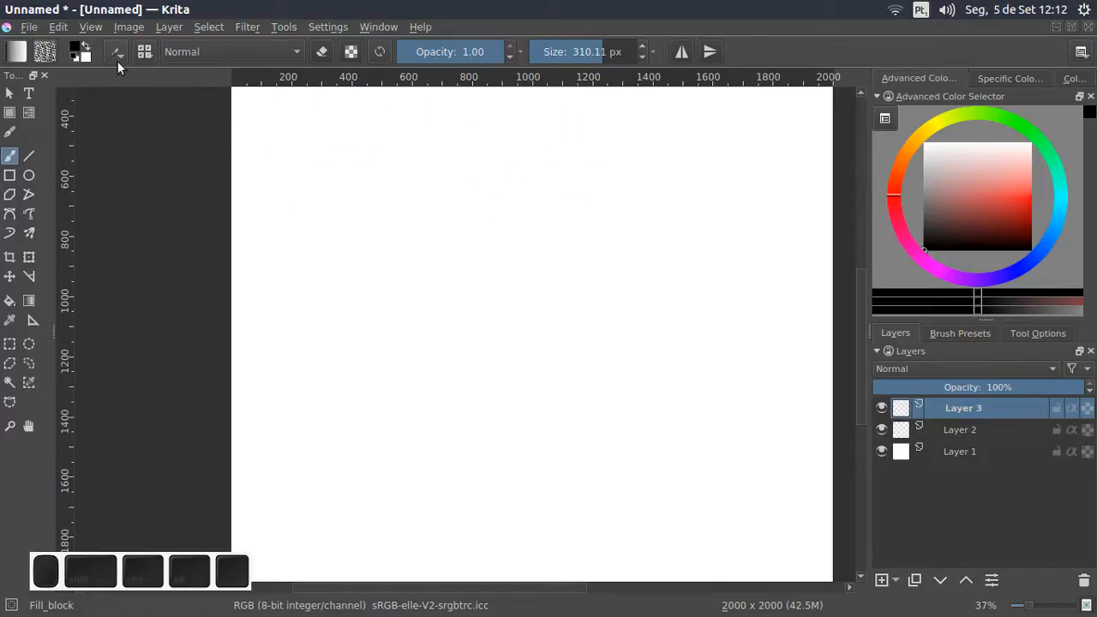
Reselect the Fill_block preset at 50 px, paint a brief test stroke on Layer 3, and undo it
click(119, 58)
click(278, 5)
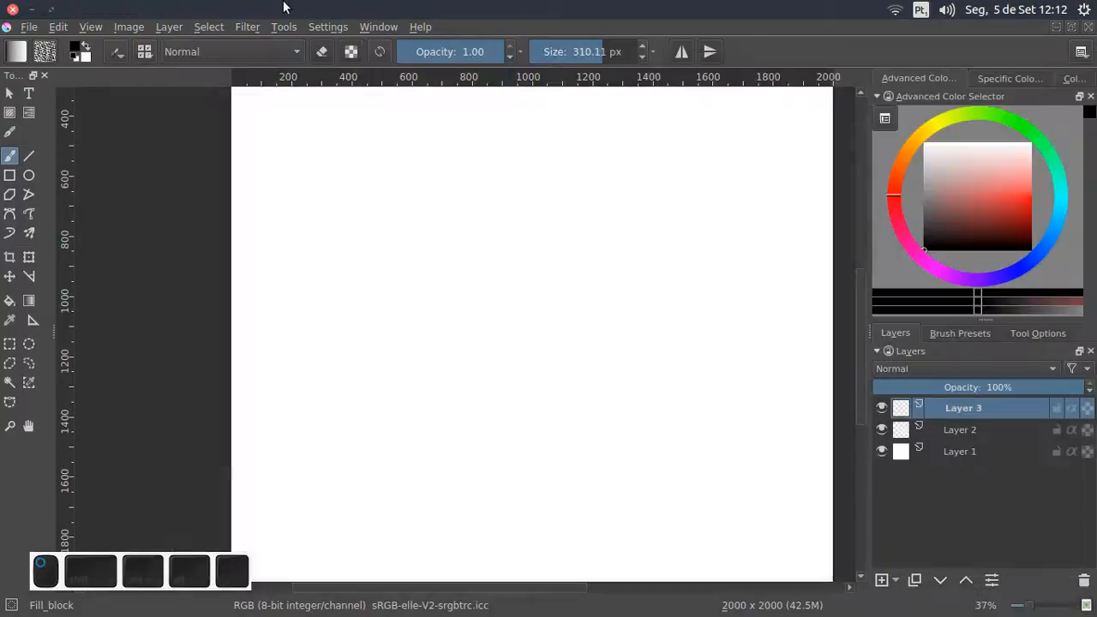
right_click(447, 239)
click(366, 290)
mouse_move(429, 208)
mouse_down()
mouse_move(402, 225)
mouse_move(553, 322)
mouse_up()
key(ctrl+z)
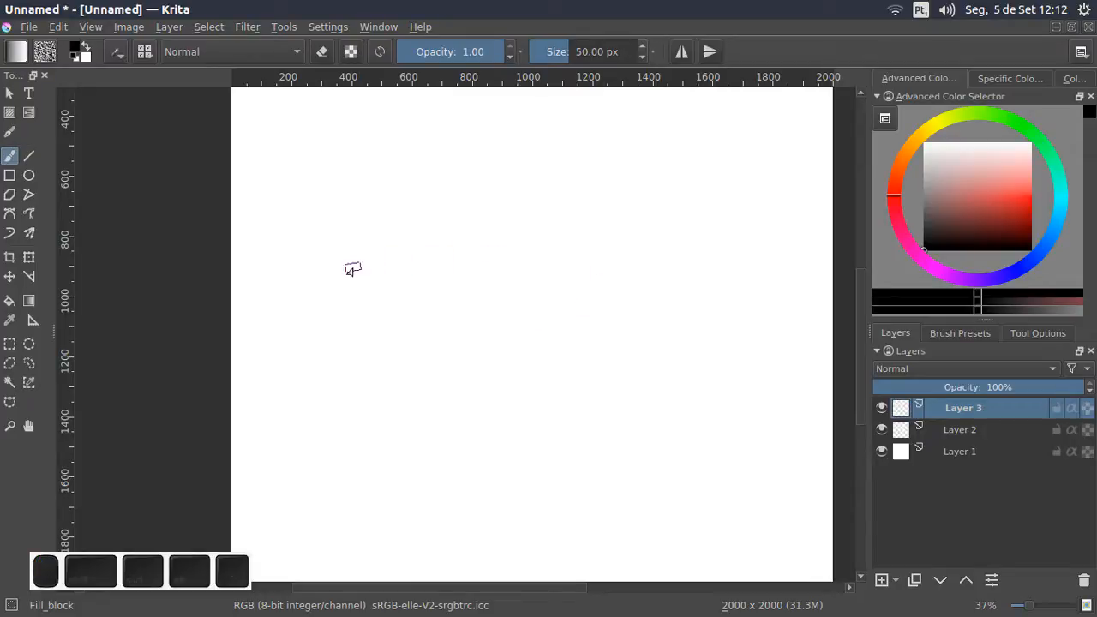
Sketch the outline of a flat four-sided slab in perspective across the middle of the canvas on Layer 3
drag(342, 293, 424, 292)
drag(318, 284, 491, 303)
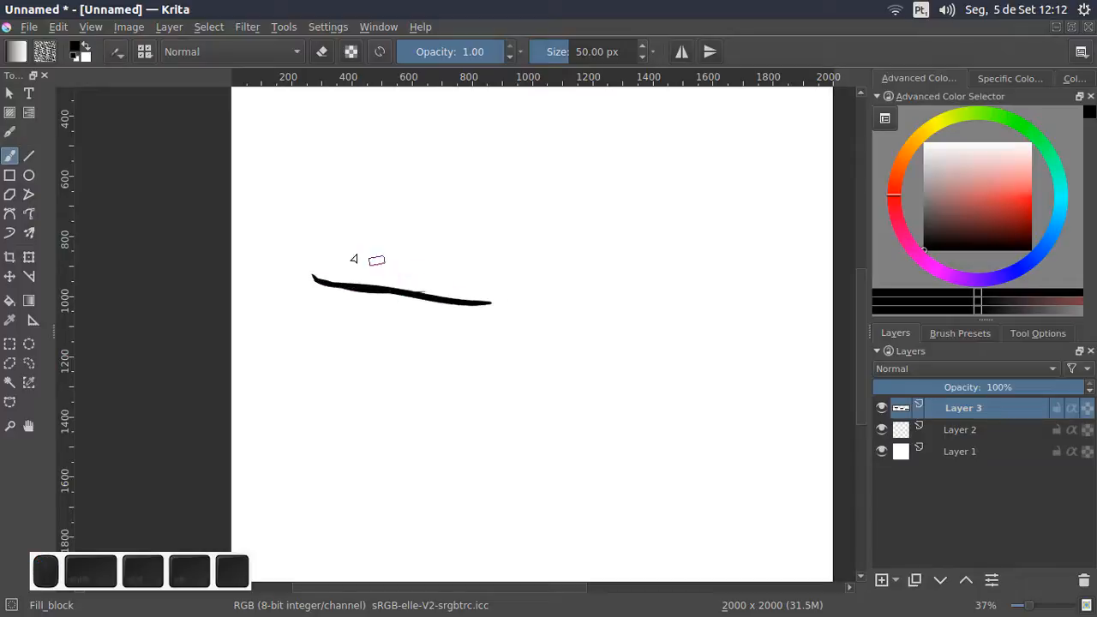
drag(382, 242, 458, 238)
mouse_move(383, 238)
mouse_down()
mouse_move(554, 258)
mouse_move(512, 272)
mouse_up()
mouse_move(458, 301)
mouse_down()
mouse_move(561, 267)
mouse_move(472, 286)
mouse_up()
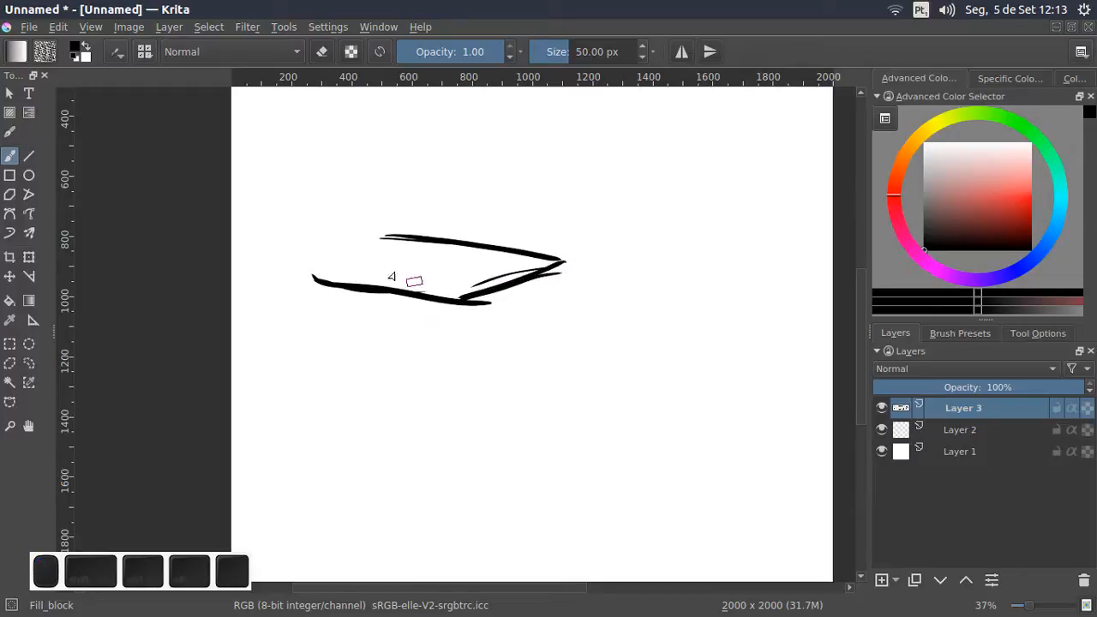
mouse_move(387, 240)
mouse_down()
mouse_move(282, 267)
mouse_move(355, 292)
mouse_up()
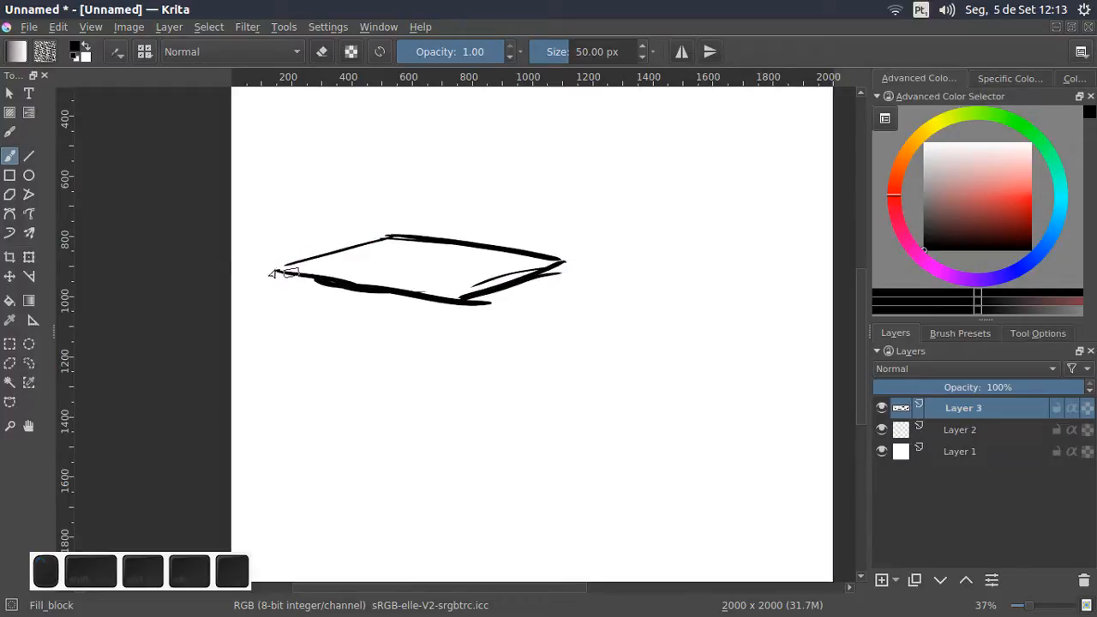
Thicken the slab's two front edges with heavier black strokes
mouse_move(273, 272)
mouse_down()
mouse_move(482, 318)
mouse_move(424, 306)
mouse_move(476, 307)
mouse_move(462, 306)
mouse_move(558, 271)
mouse_up()
mouse_move(469, 307)
mouse_down()
mouse_move(567, 270)
mouse_move(457, 298)
mouse_up()
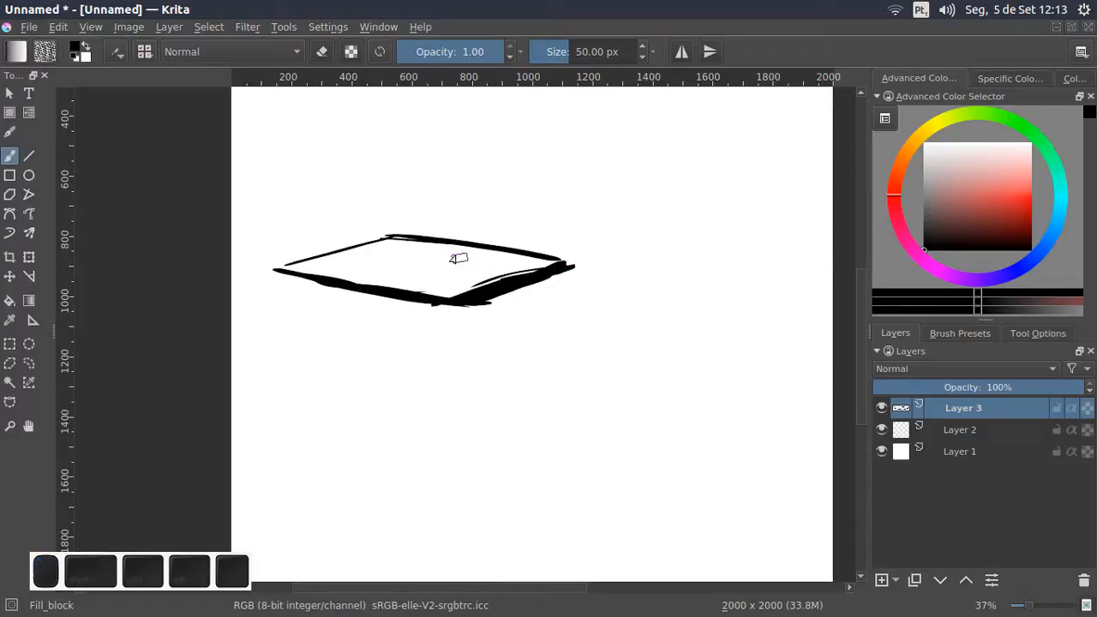
mouse_move(398, 258)
mouse_down()
mouse_move(455, 295)
mouse_move(422, 238)
mouse_up()
drag(423, 238, 355, 305)
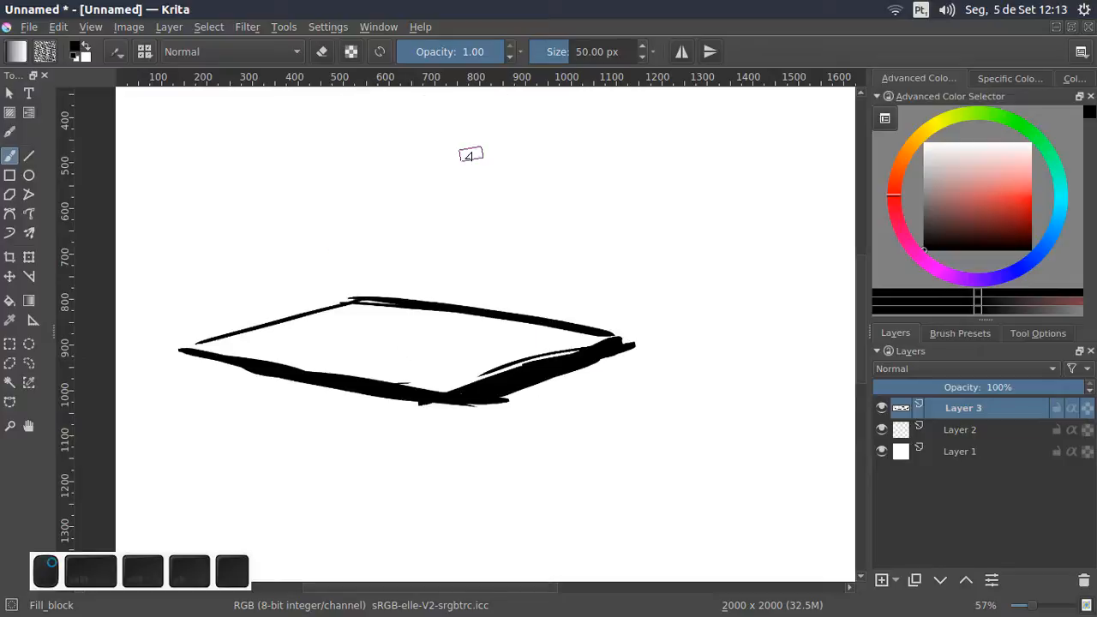
Scribble a small solid black patch above the right part of the slab
right_click(489, 174)
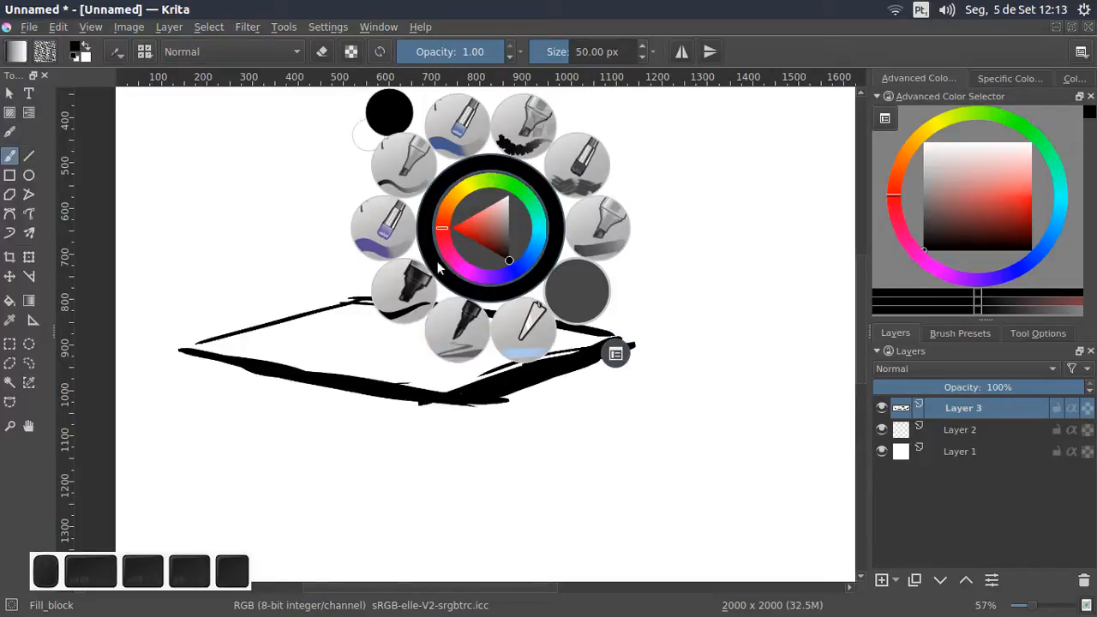
click(318, 179)
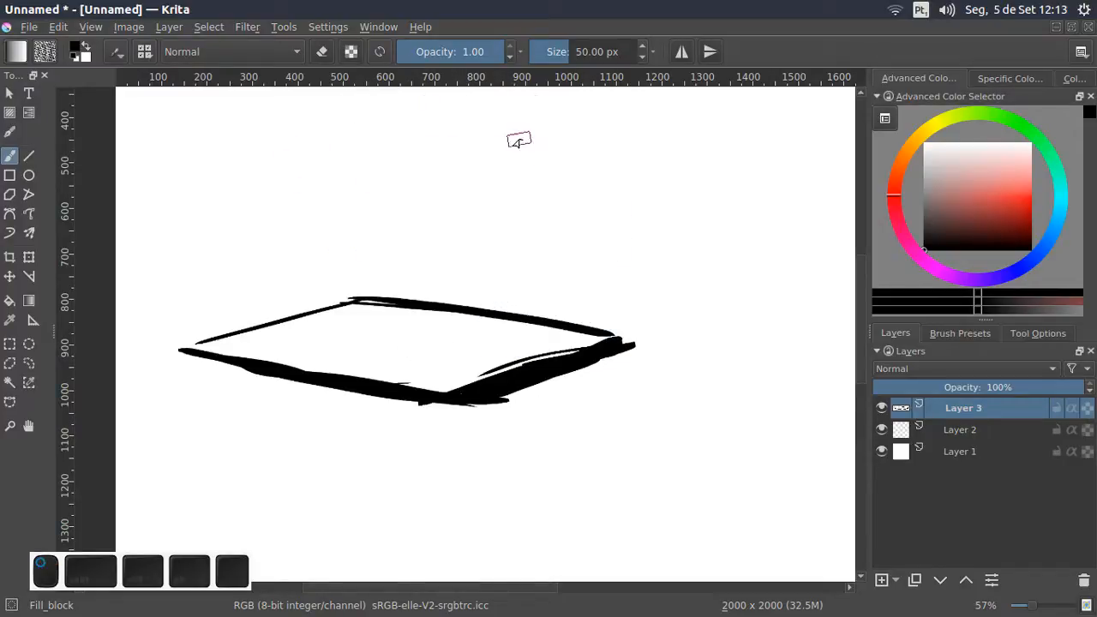
mouse_move(517, 139)
mouse_down()
mouse_move(533, 153)
mouse_move(572, 154)
mouse_move(512, 141)
mouse_move(536, 148)
mouse_move(509, 151)
mouse_up()
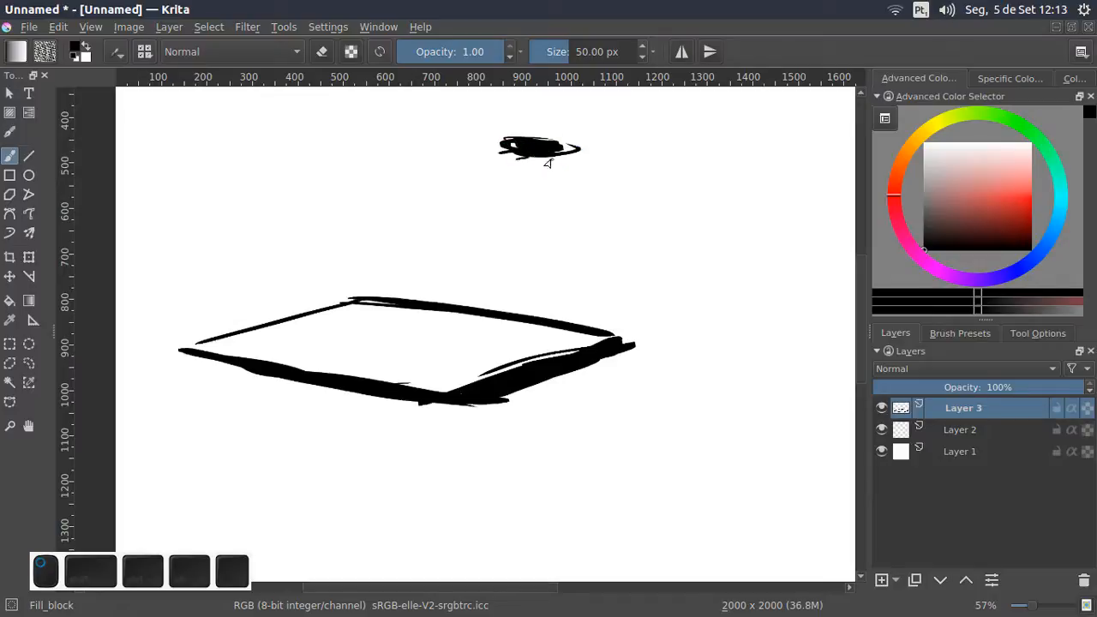
drag(547, 163, 594, 160)
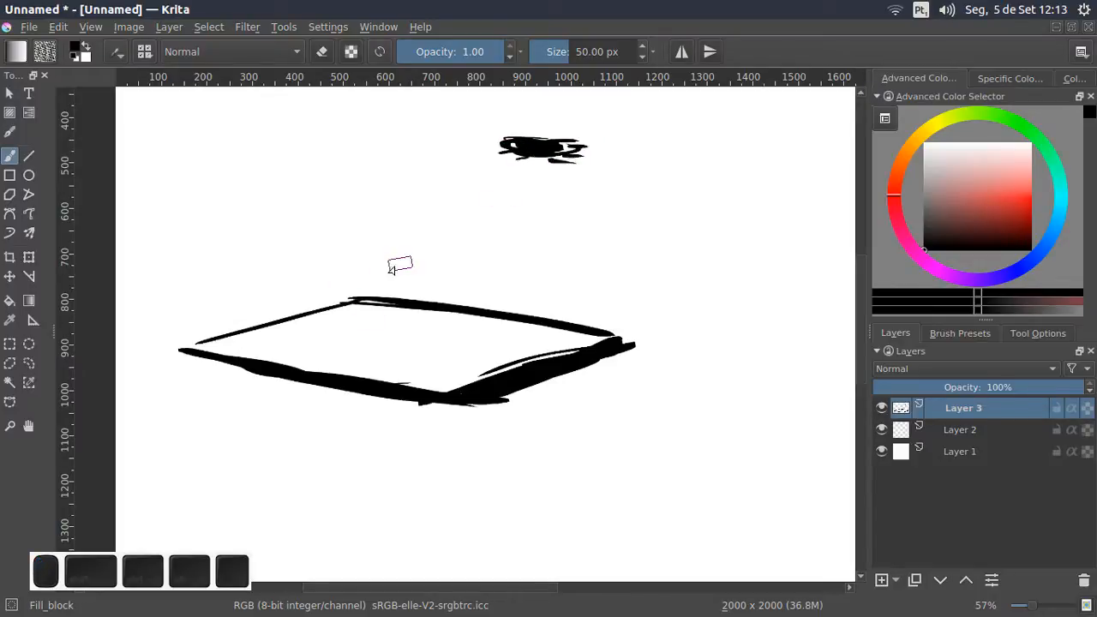
Draw three arrows from near the slab's back corner, pointing up, right, and down to the left
scroll(385, 282, up, 2)
mouse_move(360, 326)
mouse_down()
mouse_move(351, 220)
mouse_move(357, 305)
mouse_move(362, 242)
mouse_up()
mouse_move(386, 309)
mouse_down()
mouse_move(494, 310)
mouse_move(463, 316)
mouse_up()
mouse_move(330, 297)
mouse_down()
mouse_move(219, 333)
mouse_move(259, 330)
mouse_up()
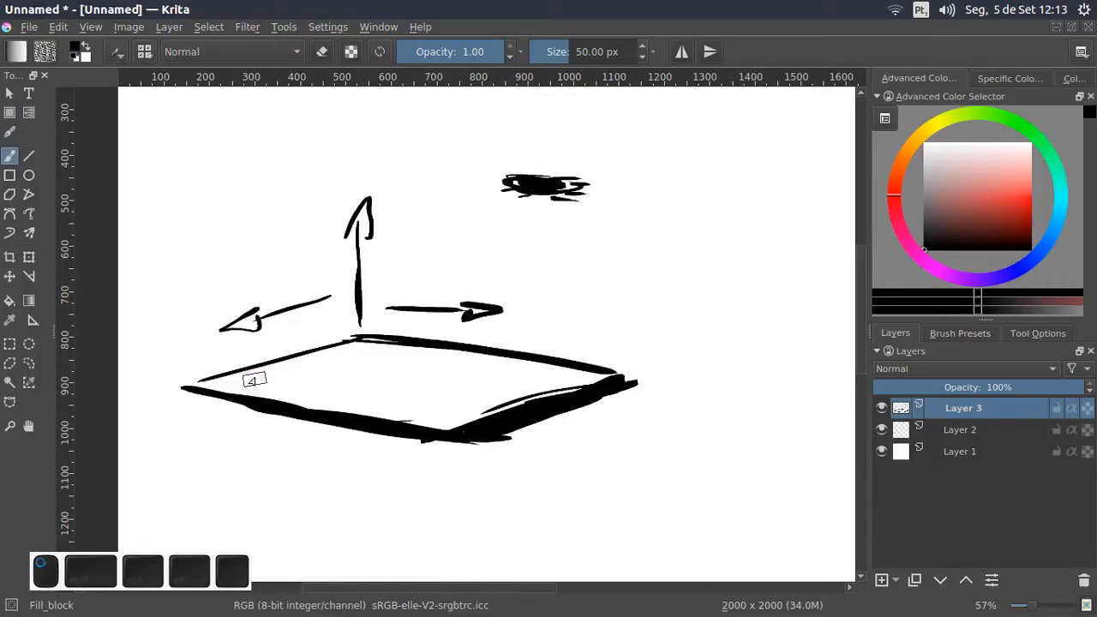
Draw a cone standing on the slab's left part and erase the slab edge running through it
mouse_move(255, 375)
mouse_down()
mouse_move(283, 250)
mouse_move(307, 303)
mouse_up()
mouse_move(322, 347)
mouse_down()
mouse_move(325, 367)
mouse_move(257, 379)
mouse_move(319, 366)
mouse_move(273, 258)
mouse_up()
mouse_move(298, 354)
mouse_down()
mouse_move(267, 367)
mouse_move(321, 351)
mouse_up()
key(e)
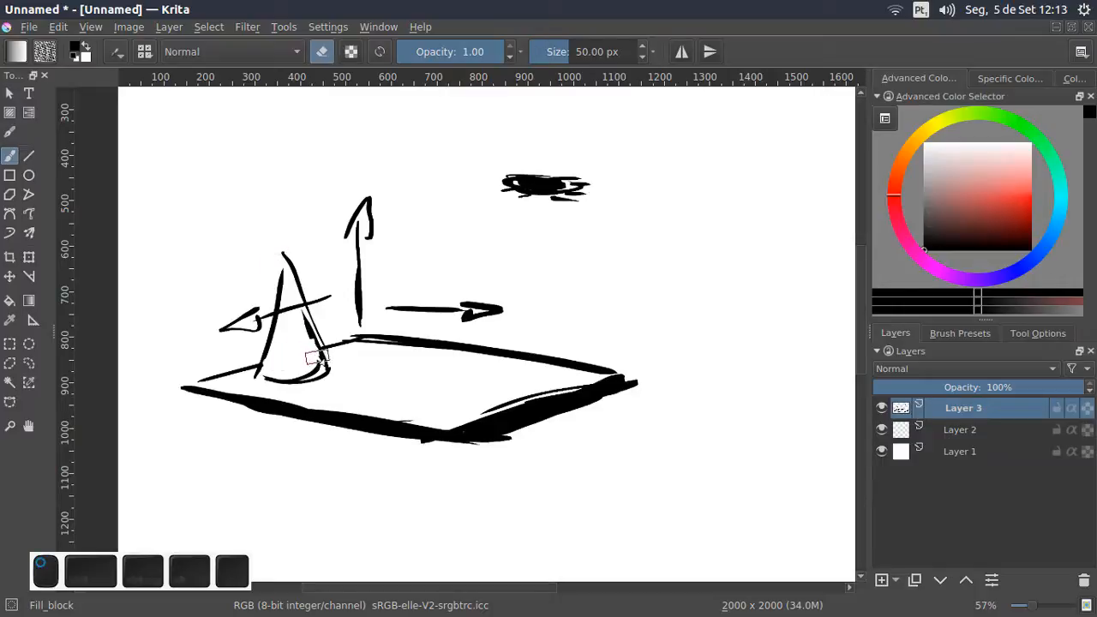
key(e)
Draw a second cone on the slab's right part, erase the slab edge inside it, and touch up its outline
mouse_move(491, 390)
mouse_down()
mouse_move(519, 239)
mouse_move(514, 263)
mouse_move(549, 376)
mouse_move(518, 396)
mouse_move(490, 389)
mouse_up()
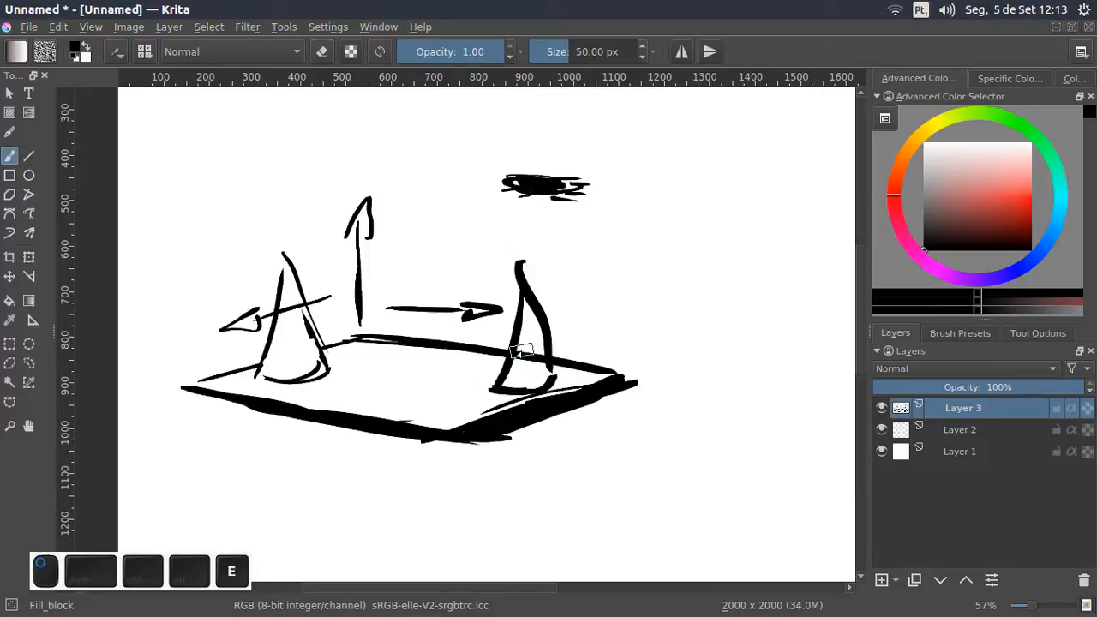
key(e)
key(e)
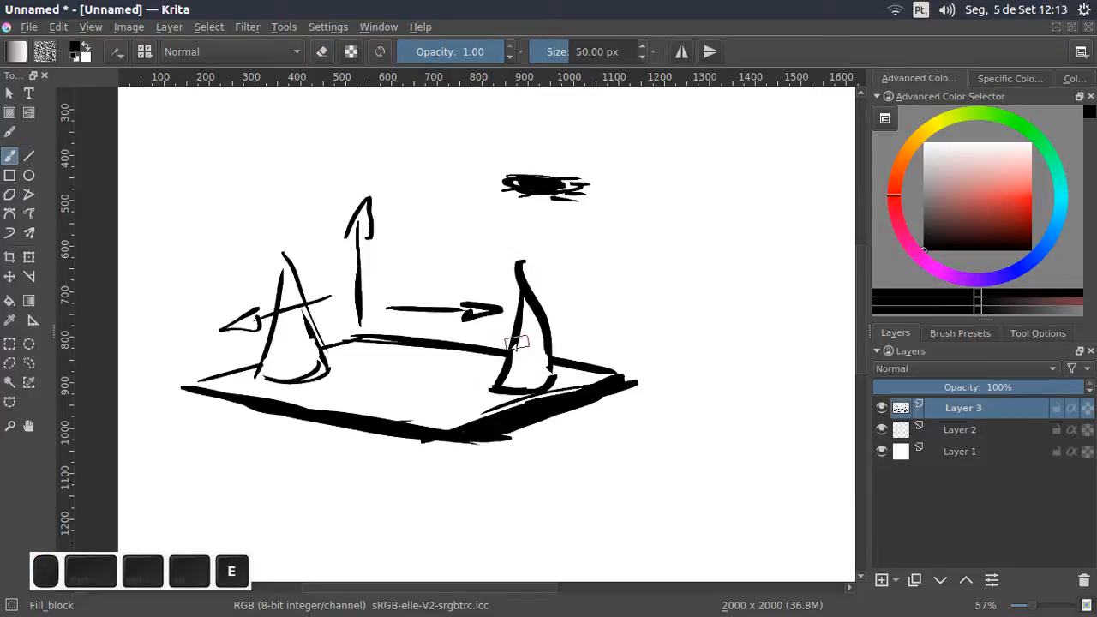
drag(547, 347, 554, 379)
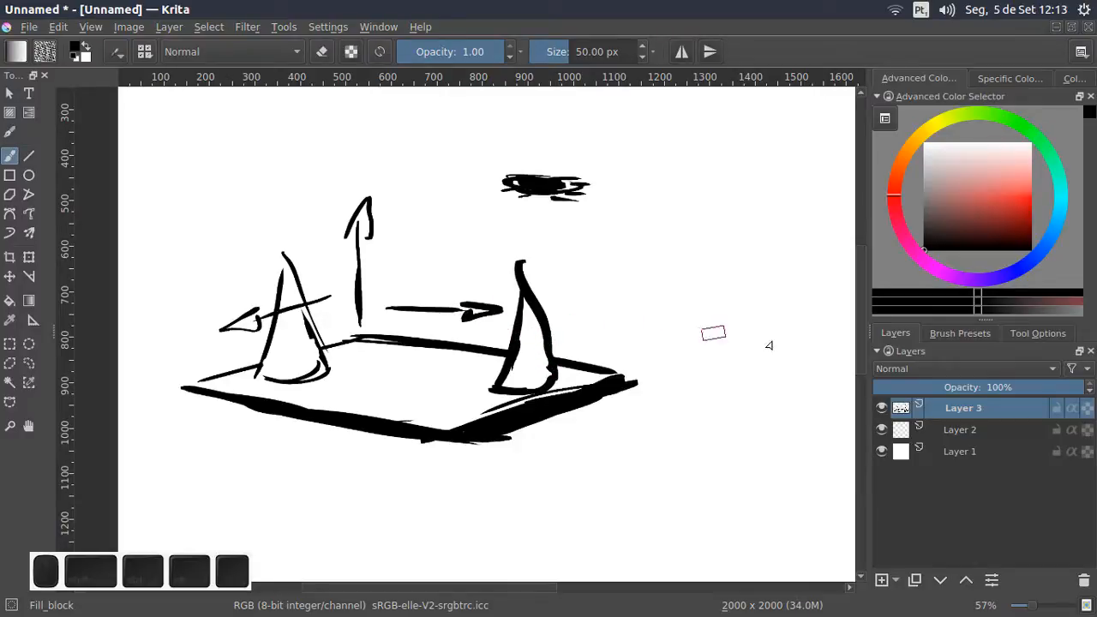
Switch to the deevad 2e digital sketch brush and sketch a cone with a dark base right of the slab
click(943, 335)
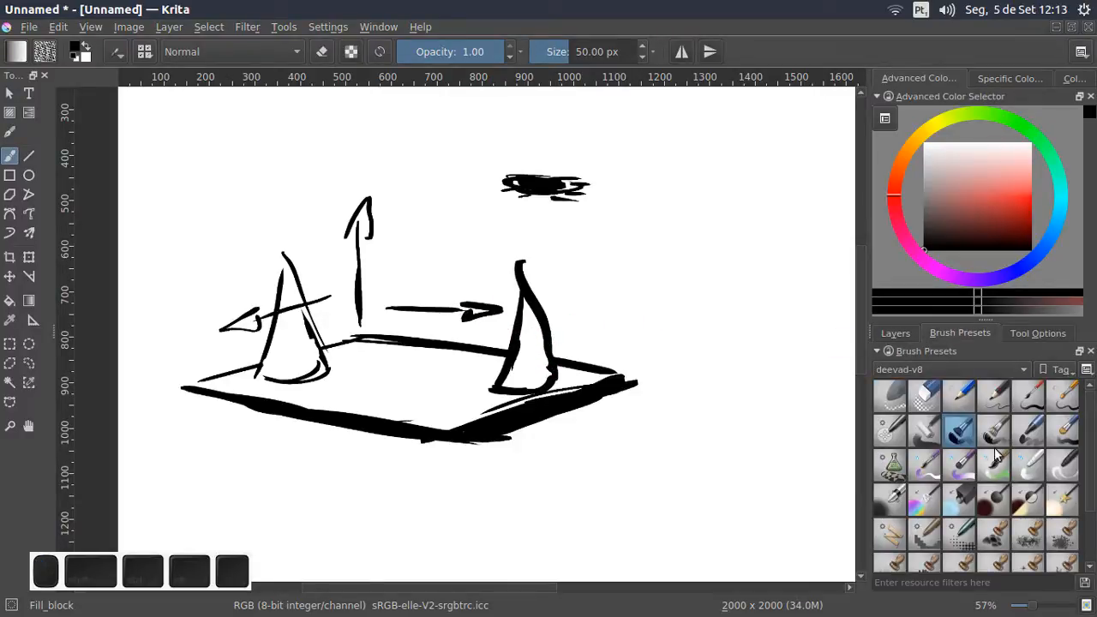
click(1027, 438)
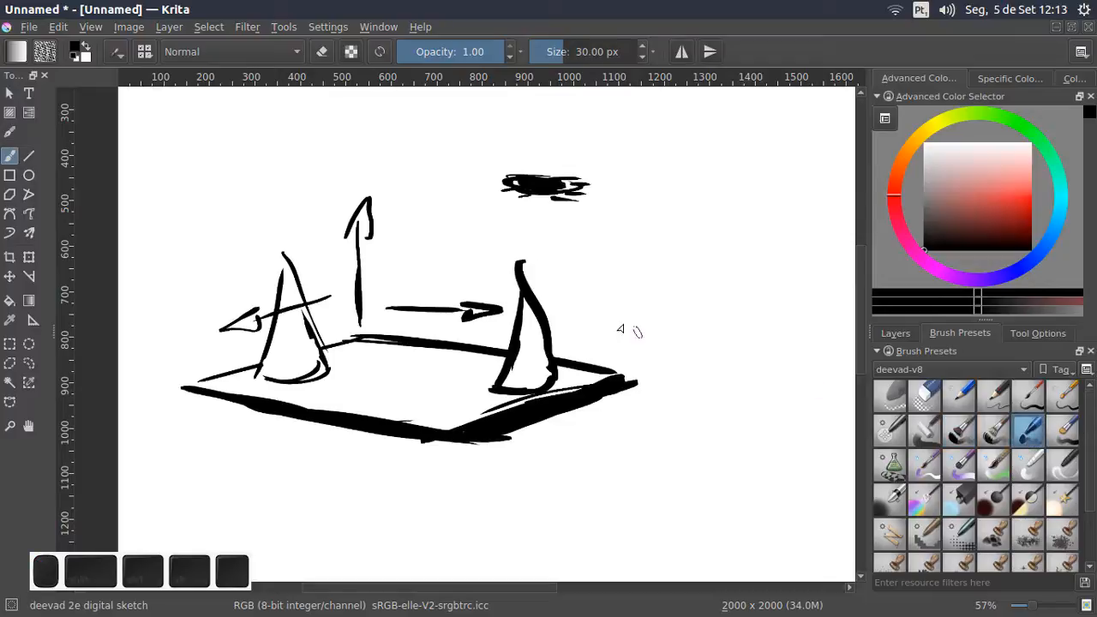
drag(679, 342, 556, 313)
mouse_move(688, 285)
mouse_down()
mouse_move(654, 291)
mouse_move(678, 300)
mouse_move(681, 291)
mouse_move(655, 297)
mouse_move(691, 297)
mouse_move(659, 290)
mouse_move(676, 184)
mouse_move(708, 276)
mouse_up()
drag(681, 190, 695, 279)
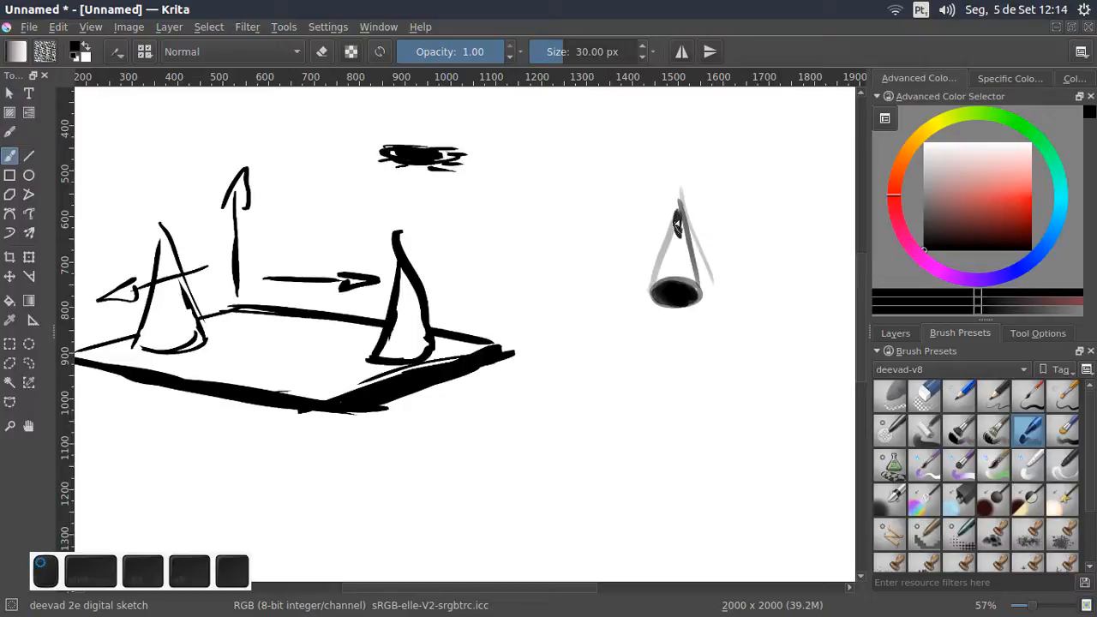
Shade the inside of the new cone with overlapping dark vertical strokes
mouse_move(677, 221)
mouse_down()
mouse_move(669, 269)
mouse_move(674, 260)
mouse_move(681, 293)
mouse_move(677, 234)
mouse_move(683, 292)
mouse_move(666, 269)
mouse_move(672, 253)
mouse_move(671, 281)
mouse_move(676, 233)
mouse_move(676, 286)
mouse_up()
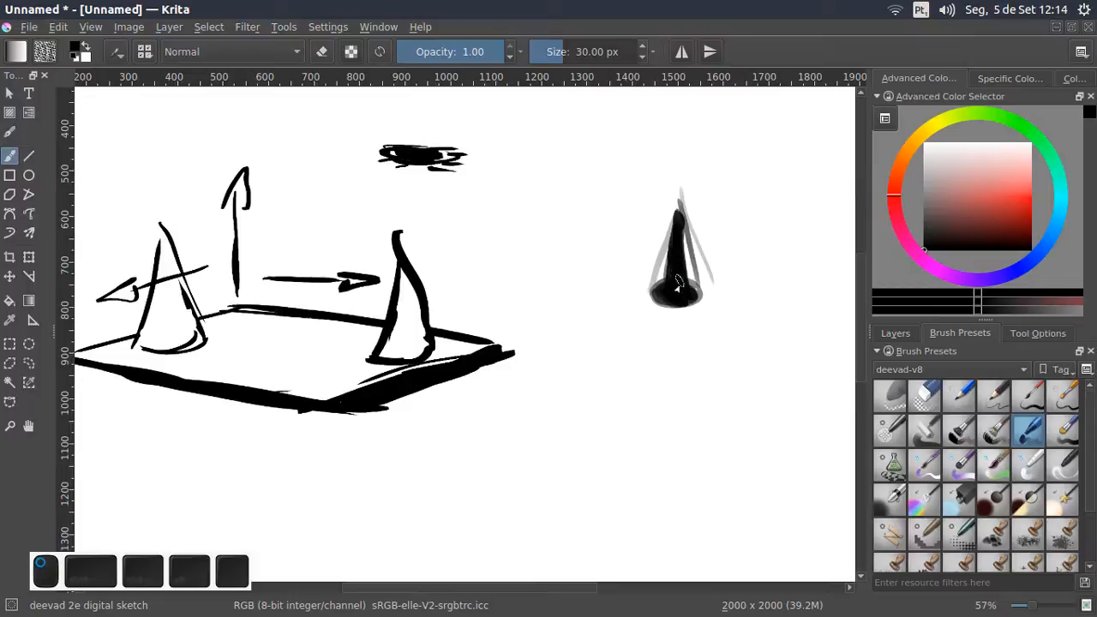
mouse_move(676, 221)
mouse_down()
mouse_move(657, 283)
mouse_move(660, 255)
mouse_move(642, 291)
mouse_move(672, 225)
mouse_move(654, 291)
mouse_up()
mouse_move(680, 237)
mouse_down()
mouse_move(693, 292)
mouse_move(686, 248)
mouse_move(709, 296)
mouse_move(687, 299)
mouse_up()
Sketch a flat platform outline in light gray strokes around the shaded cone
drag(594, 273, 630, 272)
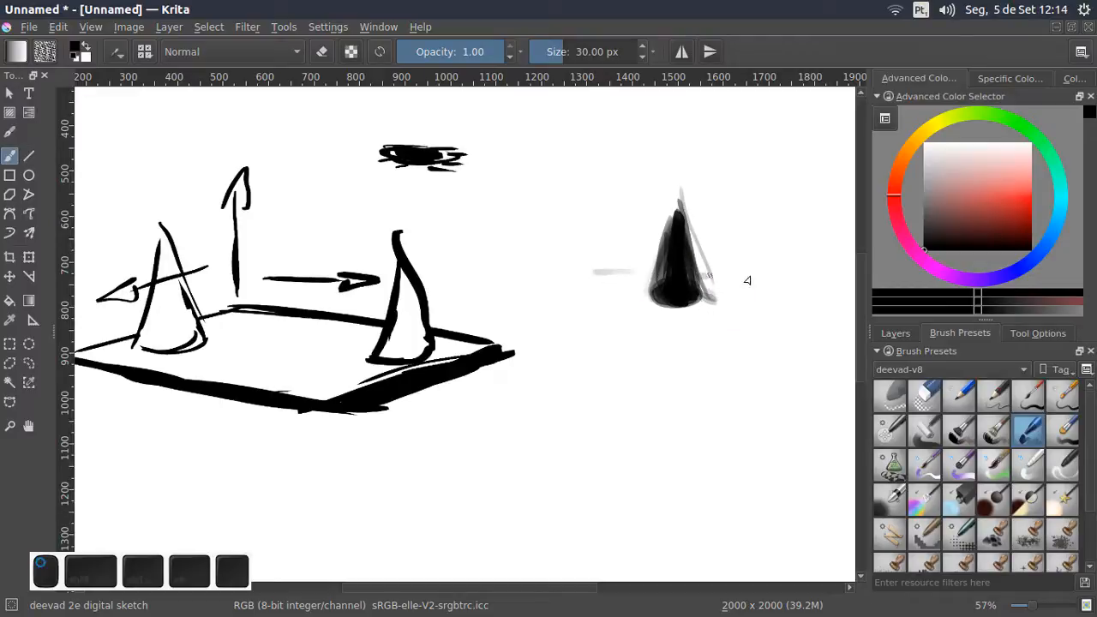
mouse_move(698, 272)
mouse_down()
mouse_move(775, 276)
mouse_move(696, 335)
mouse_move(568, 323)
mouse_move(627, 283)
mouse_move(568, 312)
mouse_move(698, 326)
mouse_up()
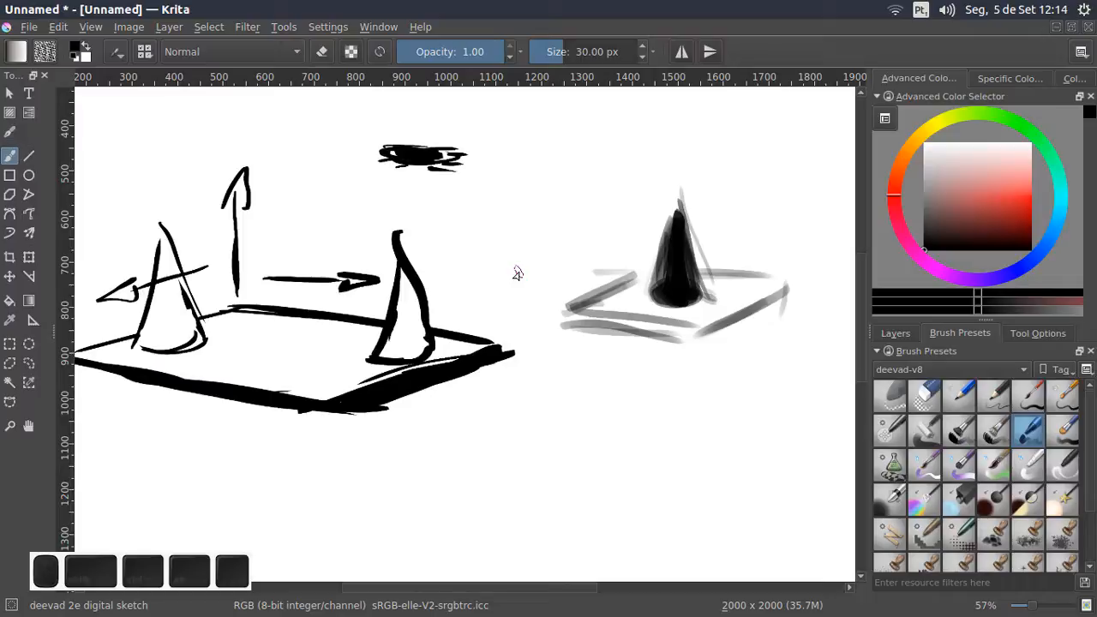
drag(559, 309, 629, 318)
Undo the platform strokes around the shaded cone
key(ctrl+z)
key(ctrl+z)
key(ctrl+z)
key(ctrl+z)
key(ctrl+z)
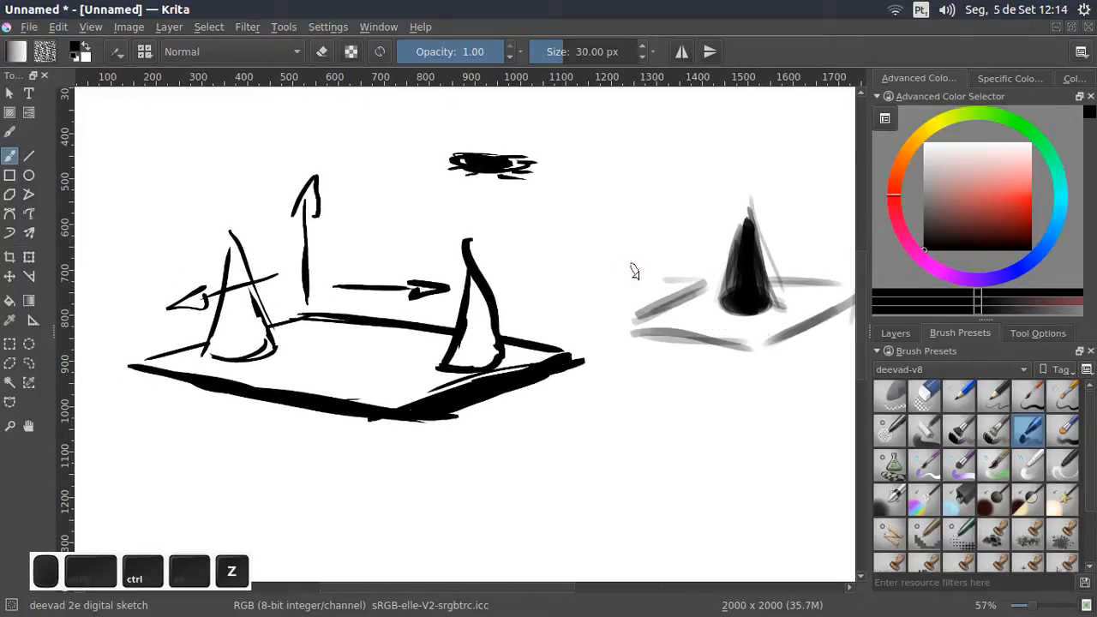
key(ctrl+z)
key(ctrl+z)
key(ctrl+z)
key(ctrl+z)
key(ctrl+z)
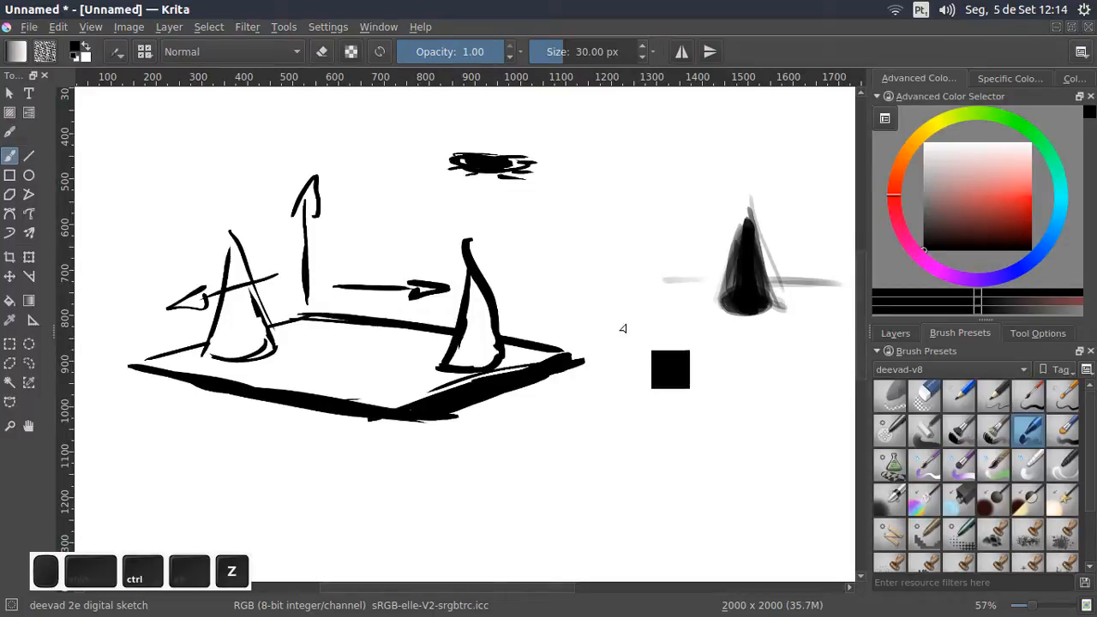
Paint a short arrow pointing left at the tip of the slab's right cone
drag(699, 328, 663, 266)
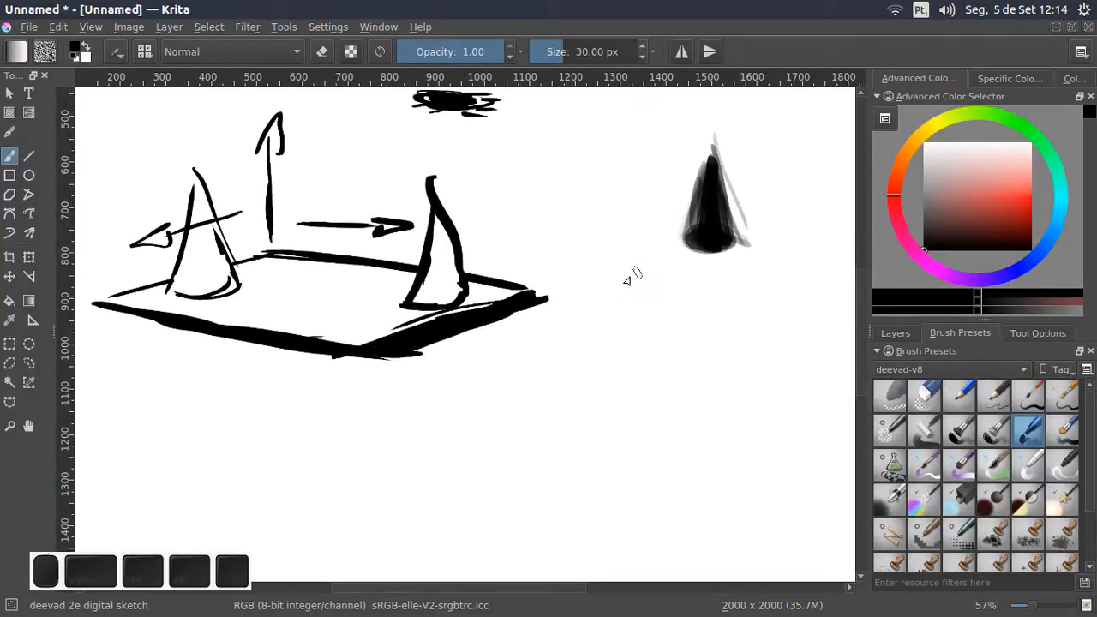
drag(568, 294, 621, 308)
drag(545, 272, 523, 289)
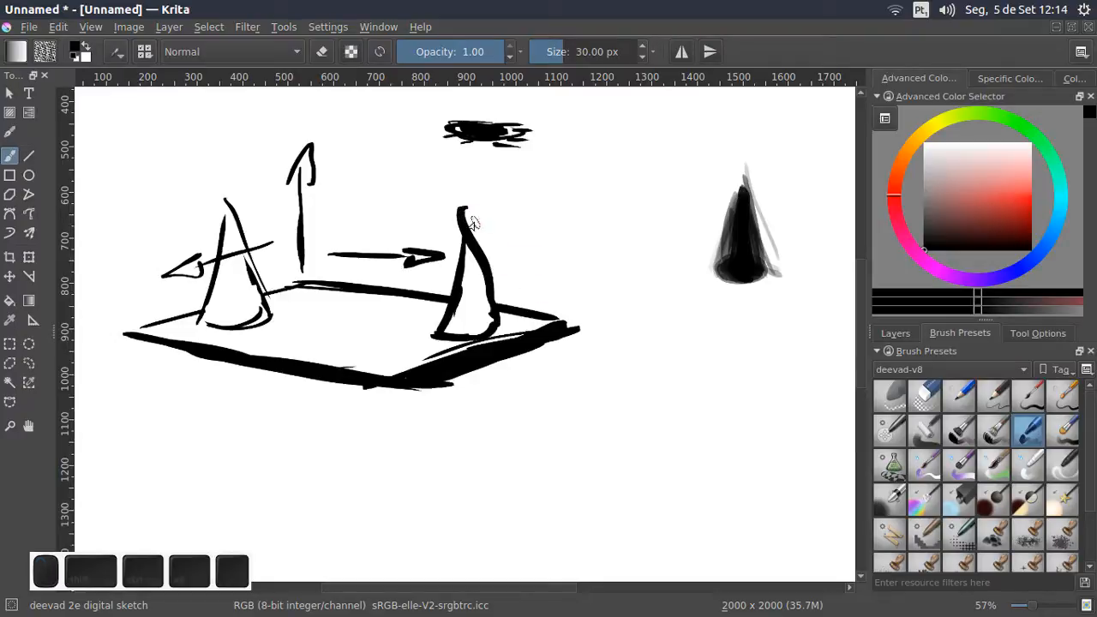
mouse_move(471, 221)
mouse_down()
mouse_move(556, 224)
mouse_move(500, 209)
mouse_move(475, 227)
mouse_move(510, 231)
mouse_up()
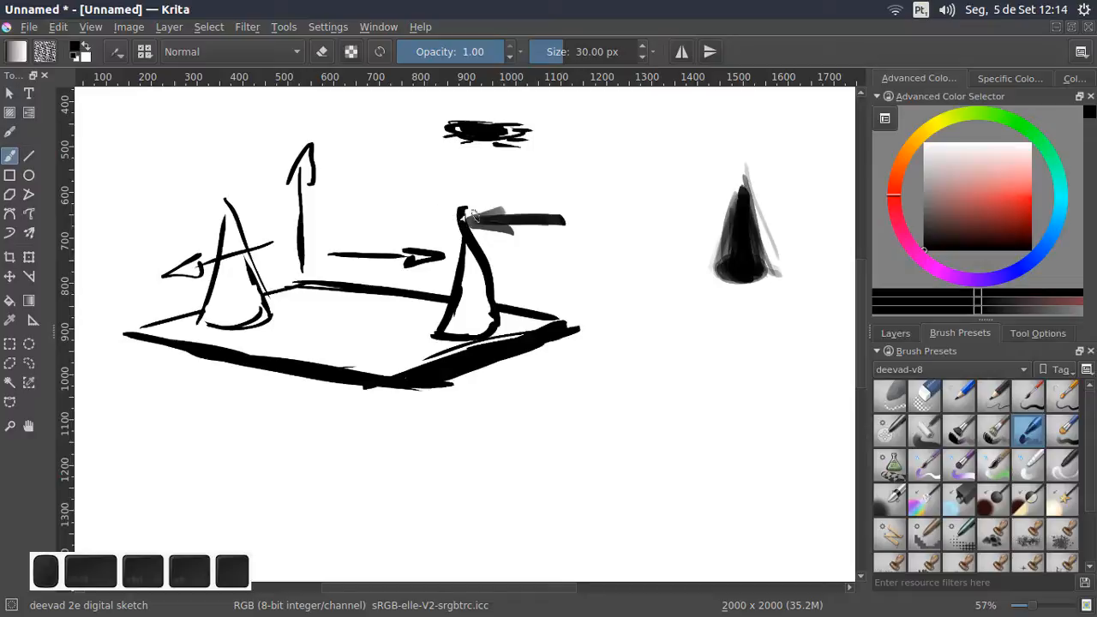
Sketch three light gray peaks below the shaded cone and link their tips with two lines
mouse_move(616, 376)
mouse_down()
mouse_move(595, 385)
mouse_move(556, 338)
mouse_up()
mouse_move(553, 453)
mouse_down()
mouse_move(595, 368)
mouse_move(583, 374)
mouse_move(627, 438)
mouse_up()
drag(635, 396, 648, 334)
drag(649, 332, 683, 403)
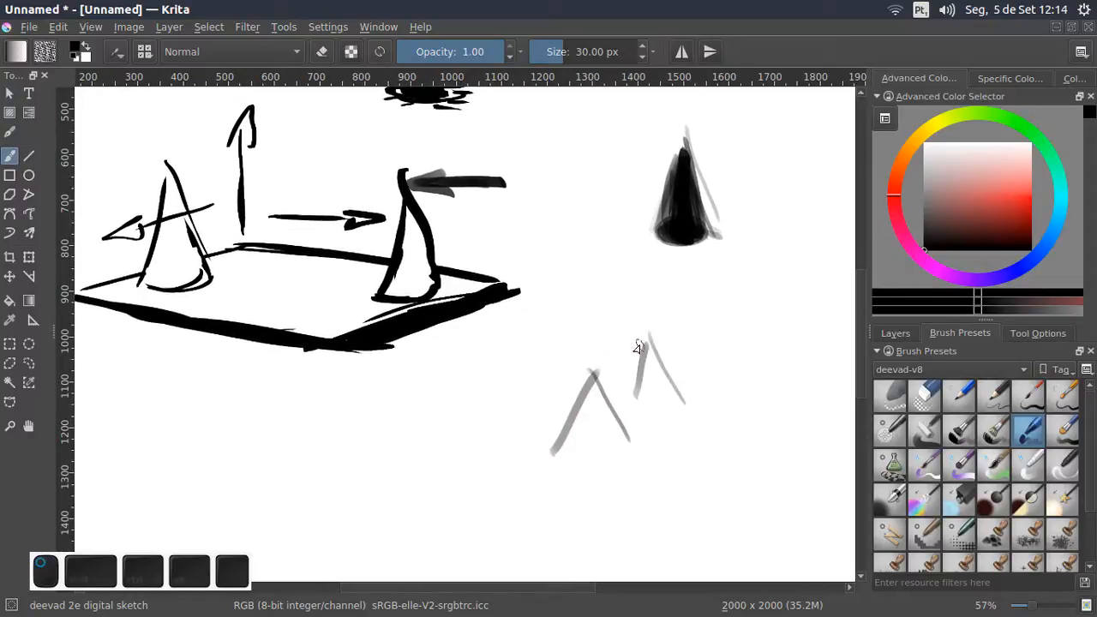
mouse_move(589, 363)
mouse_down()
mouse_move(658, 341)
mouse_move(739, 351)
mouse_up()
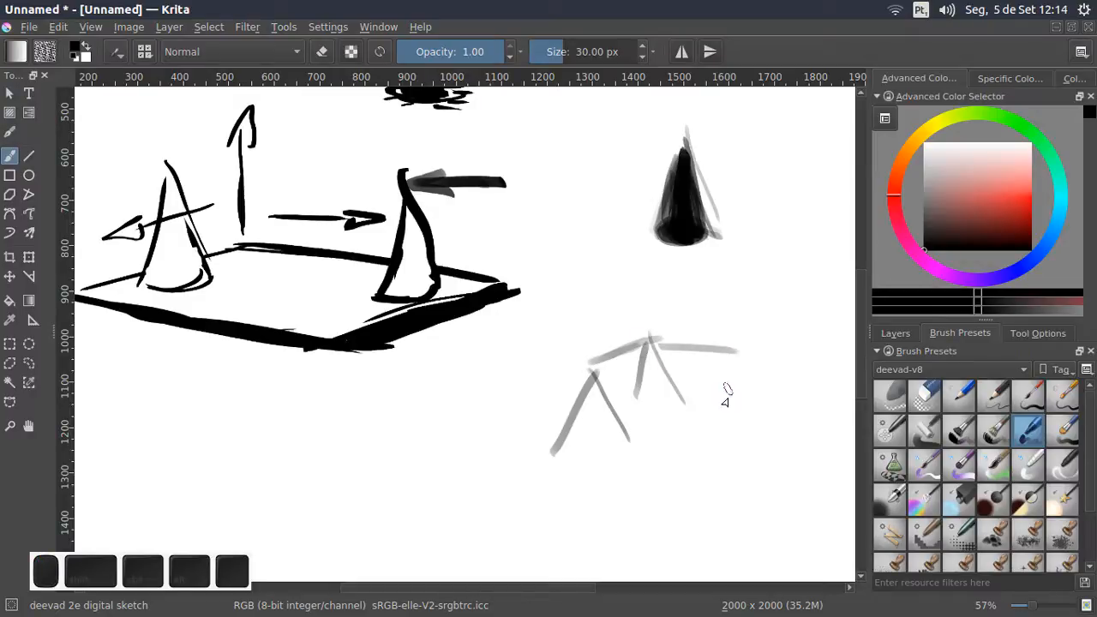
mouse_move(726, 406)
mouse_down()
mouse_move(742, 345)
mouse_move(762, 390)
mouse_up()
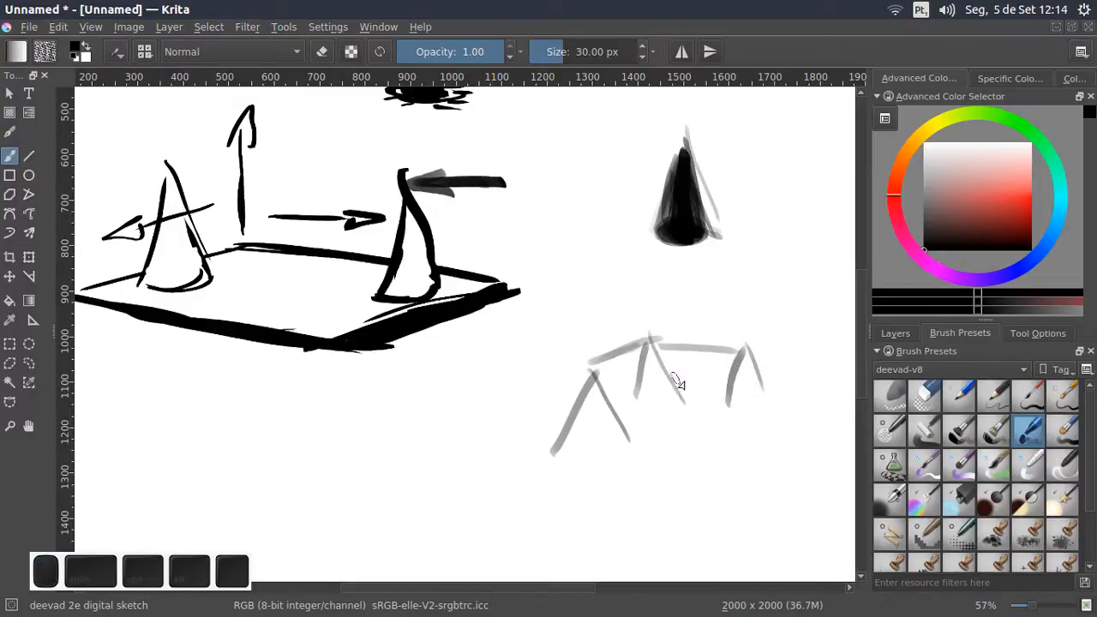
Add elliptical bases to the three peaks and connect the bases with lines
drag(677, 390, 730, 387)
mouse_move(612, 405)
mouse_down()
mouse_move(769, 393)
mouse_move(669, 394)
mouse_move(550, 427)
mouse_move(605, 427)
mouse_move(598, 433)
mouse_move(562, 437)
mouse_up()
drag(425, 364, 452, 349)
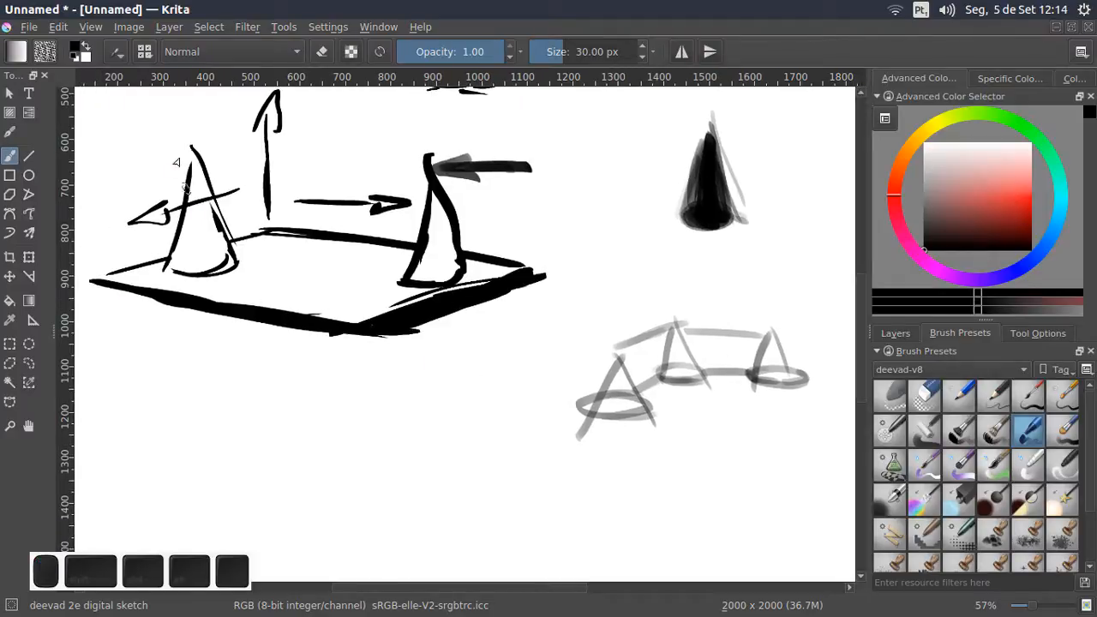
Switch back to the Fill_block brush and enable its texture with the 23-dynamic-screentone-A.png pattern
right_click(369, 251)
click(291, 322)
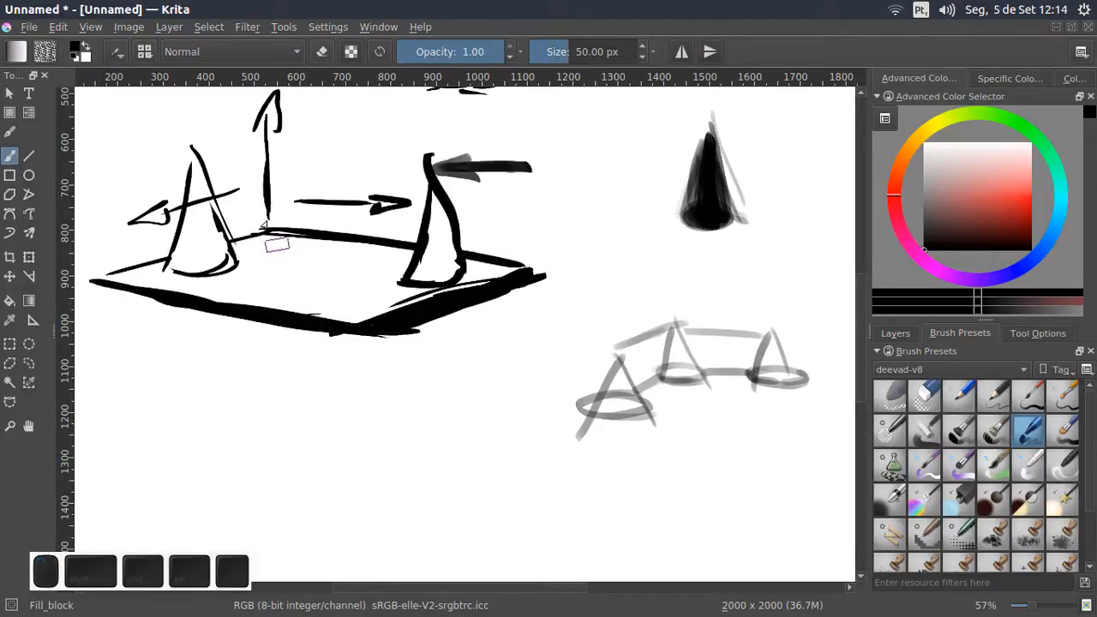
click(117, 52)
click(294, 421)
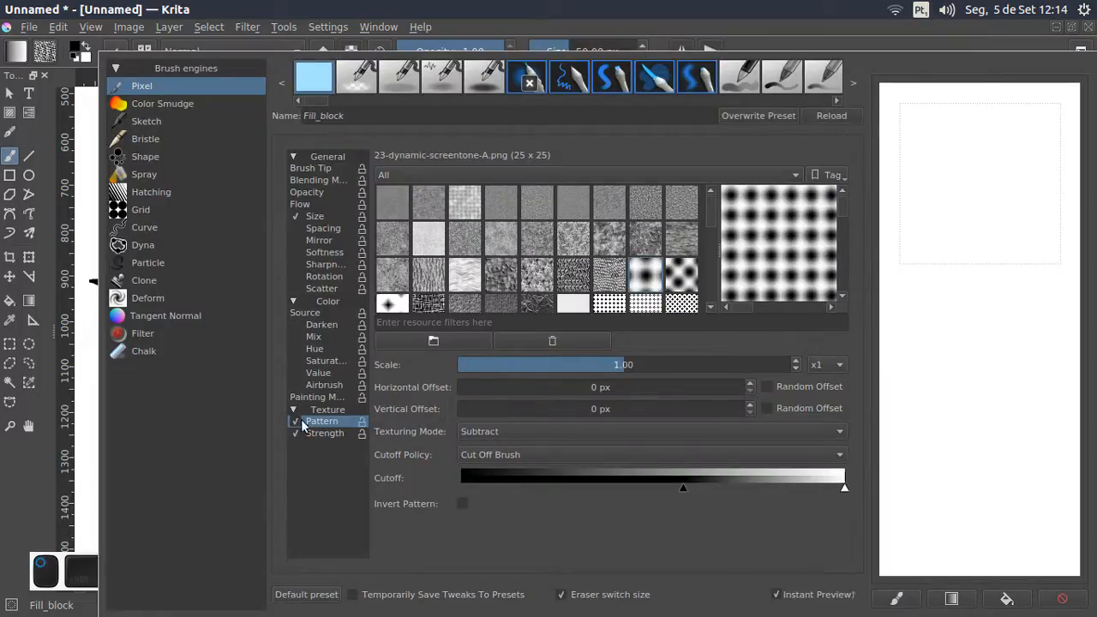
click(531, 26)
Paint two winding screentone strokes below the slab and clear Layer 3
mouse_move(261, 426)
mouse_down()
mouse_move(347, 504)
mouse_move(498, 473)
mouse_move(516, 518)
mouse_move(615, 509)
mouse_up()
mouse_move(405, 401)
mouse_down()
mouse_move(566, 446)
mouse_move(642, 497)
mouse_move(689, 473)
mouse_up()
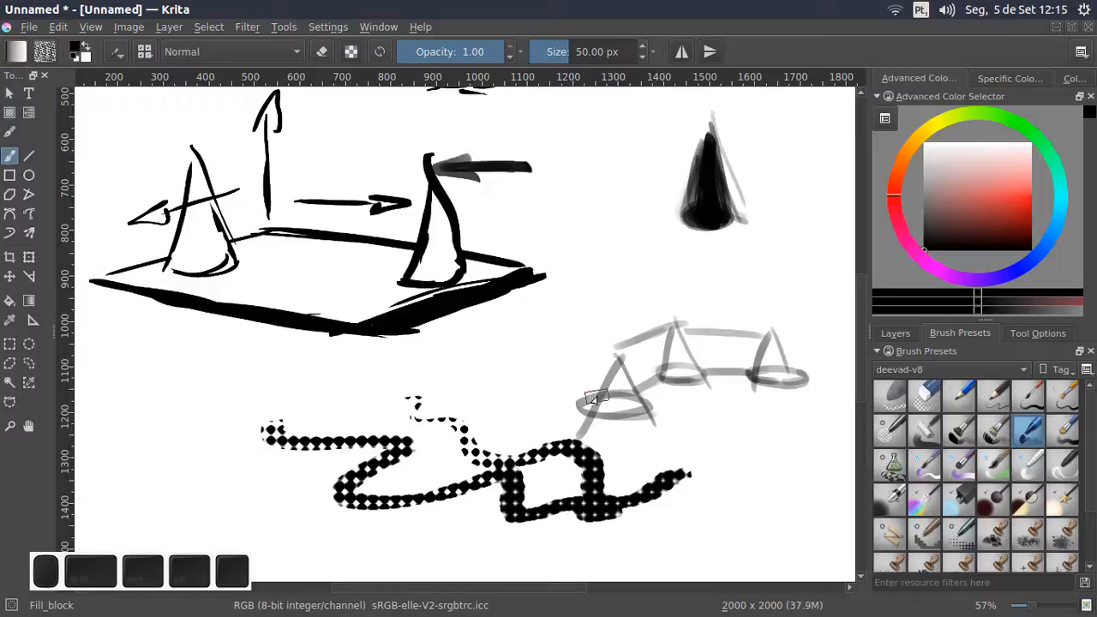
key(Delete)
Set the Fill_block texture pattern scale to 1.49 and test it with a wide stroke at a brush size of about 403 px
click(117, 53)
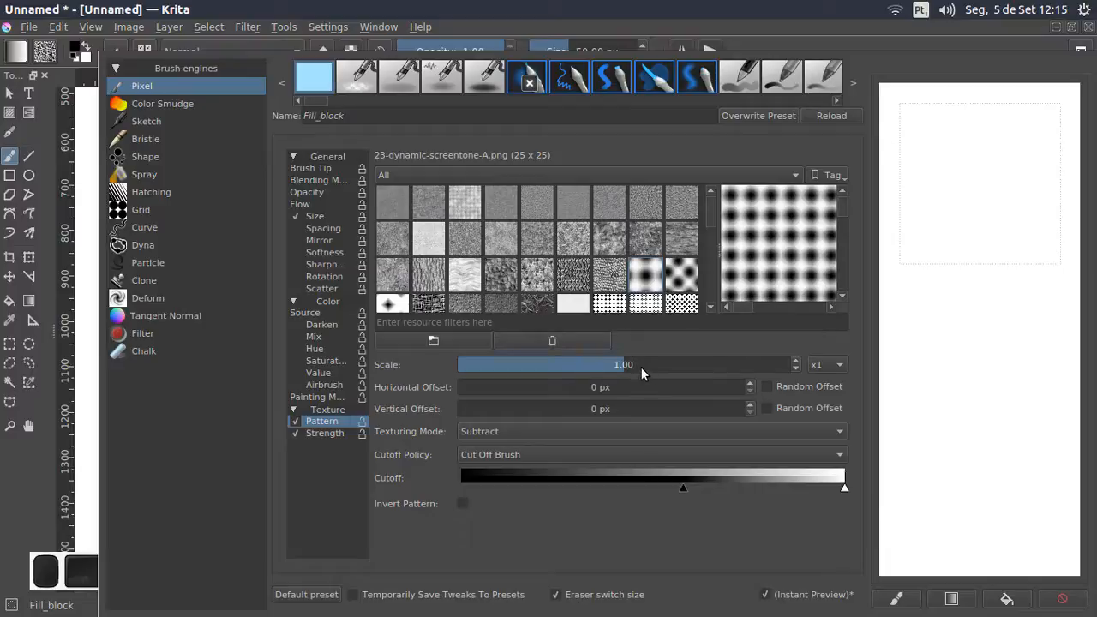
drag(661, 365, 705, 366)
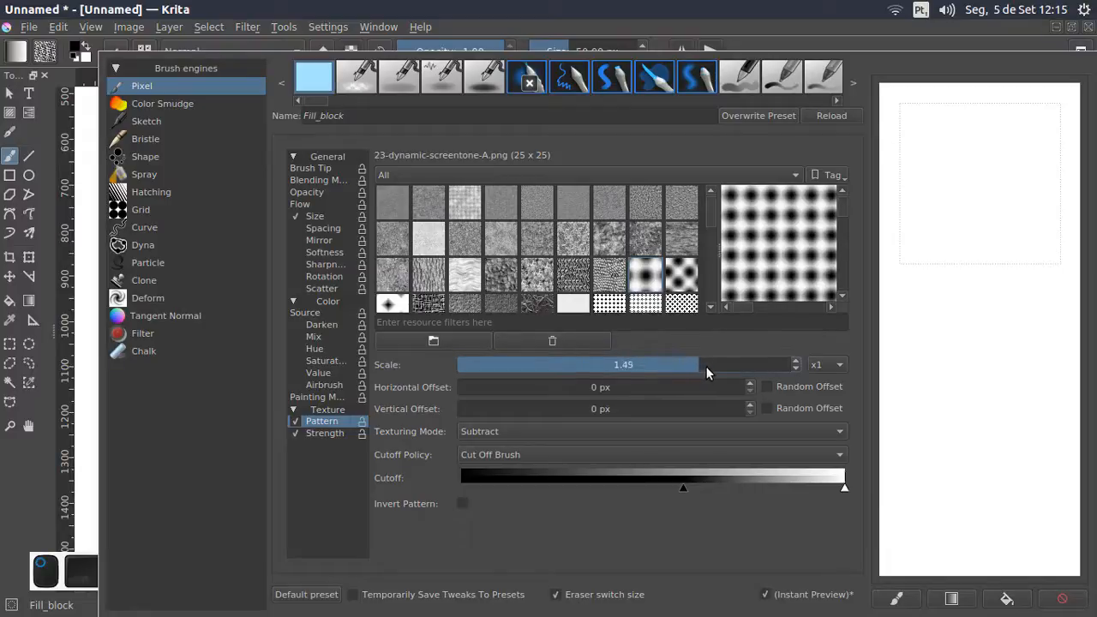
click(671, 37)
shift+drag(471, 312, 710, 248)
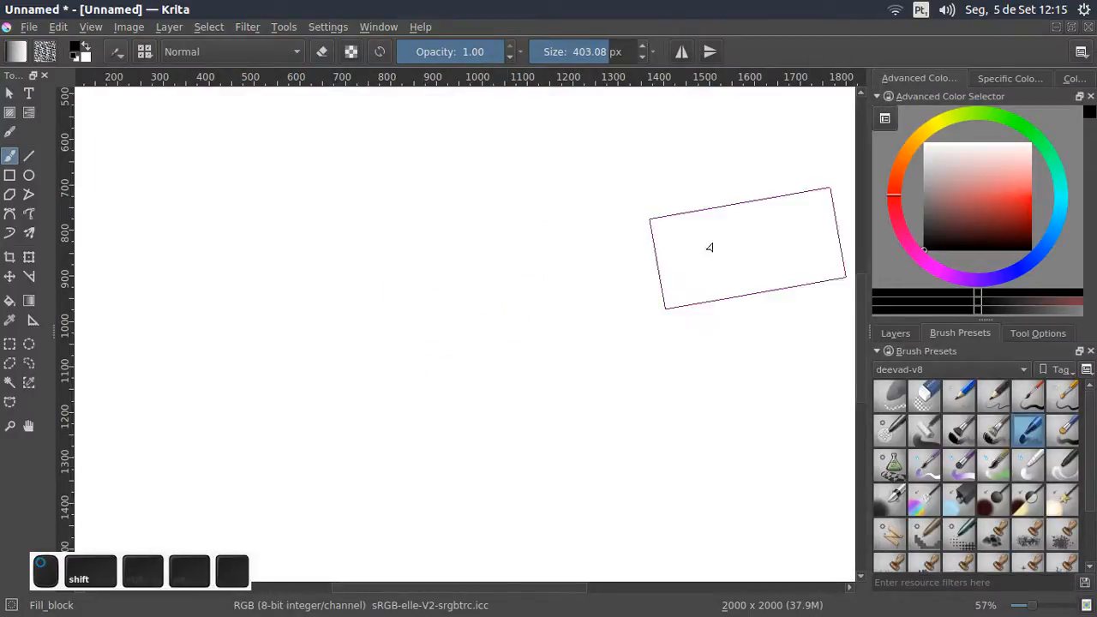
drag(561, 220, 399, 226)
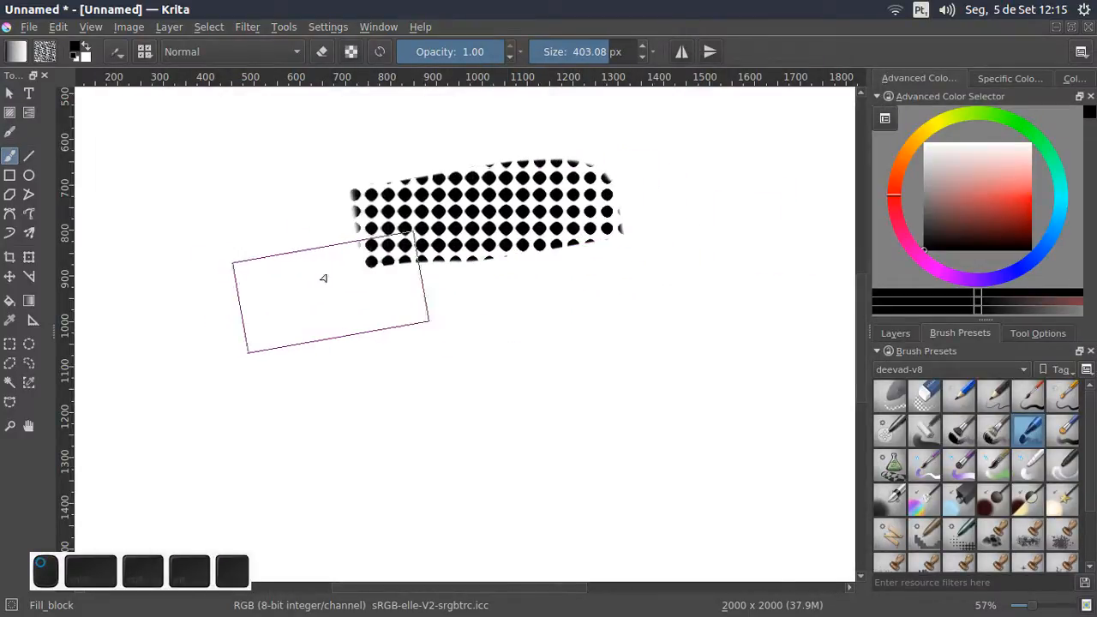
Change the pattern scale multiplier to x2, paint a test stroke and clear the layer
click(118, 53)
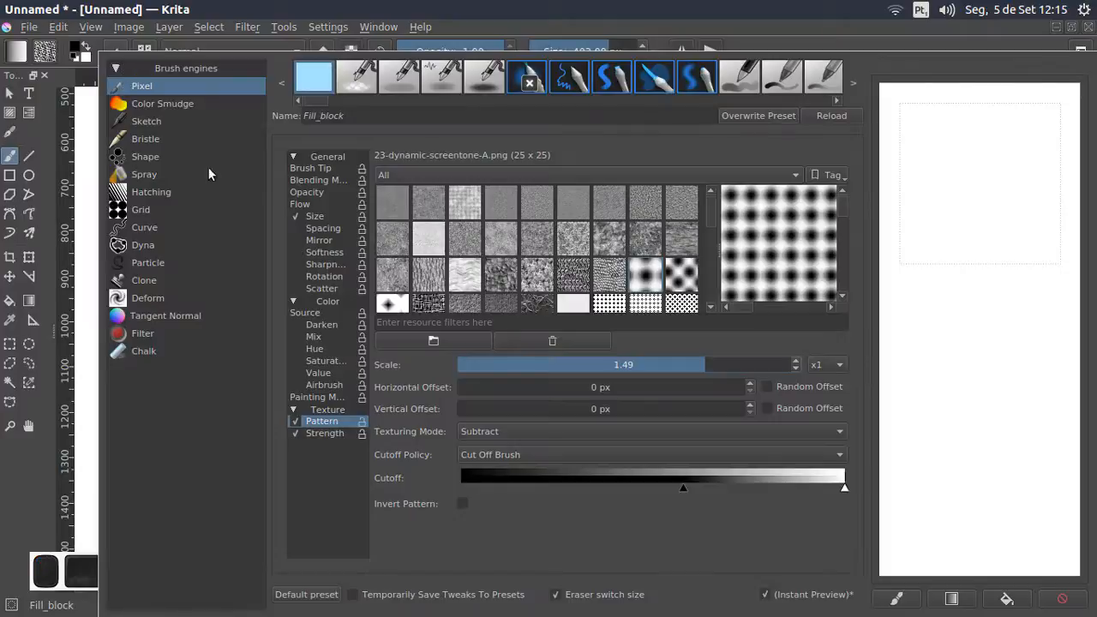
click(826, 363)
click(831, 408)
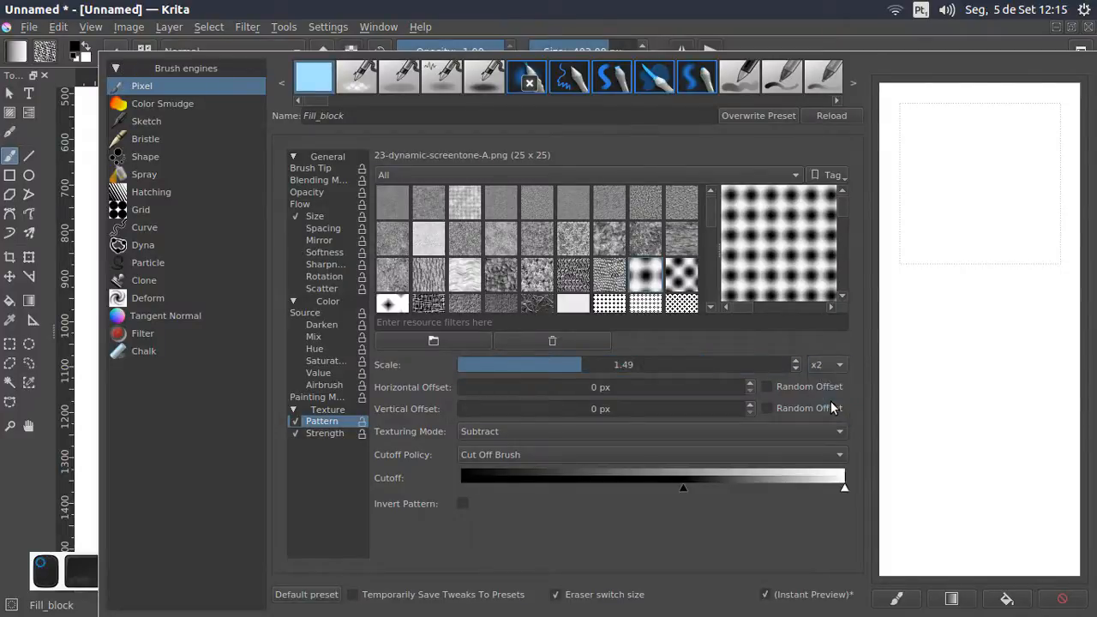
click(626, 9)
mouse_move(522, 336)
mouse_down()
mouse_move(588, 369)
mouse_move(600, 334)
mouse_up()
key(Delete)
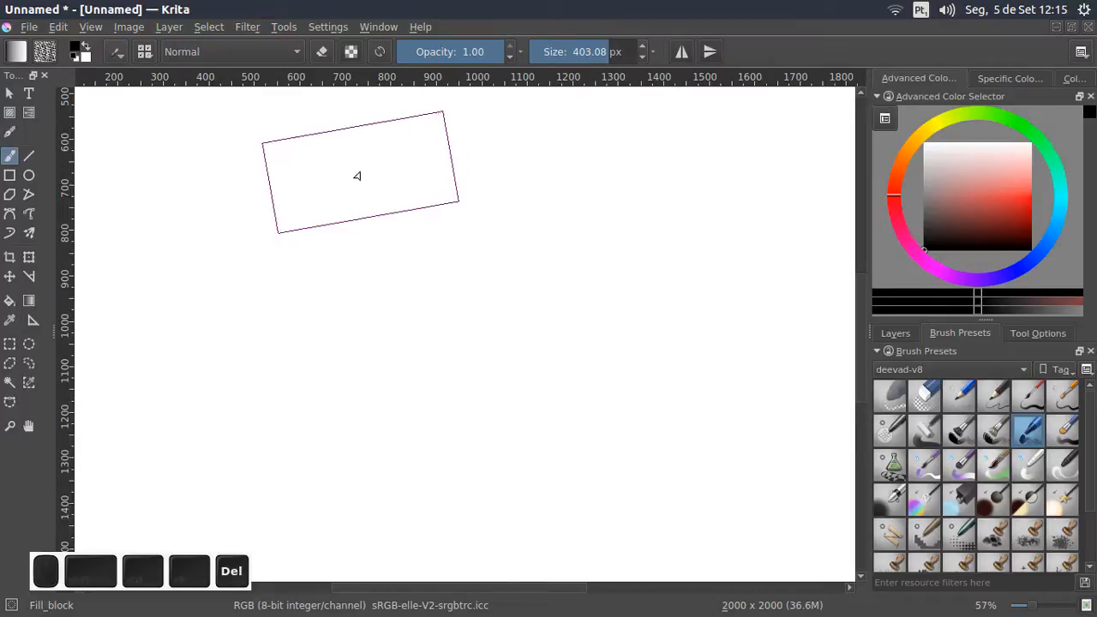
Return the pattern scale multiplier to x1 and set the scale to 1.00
click(117, 53)
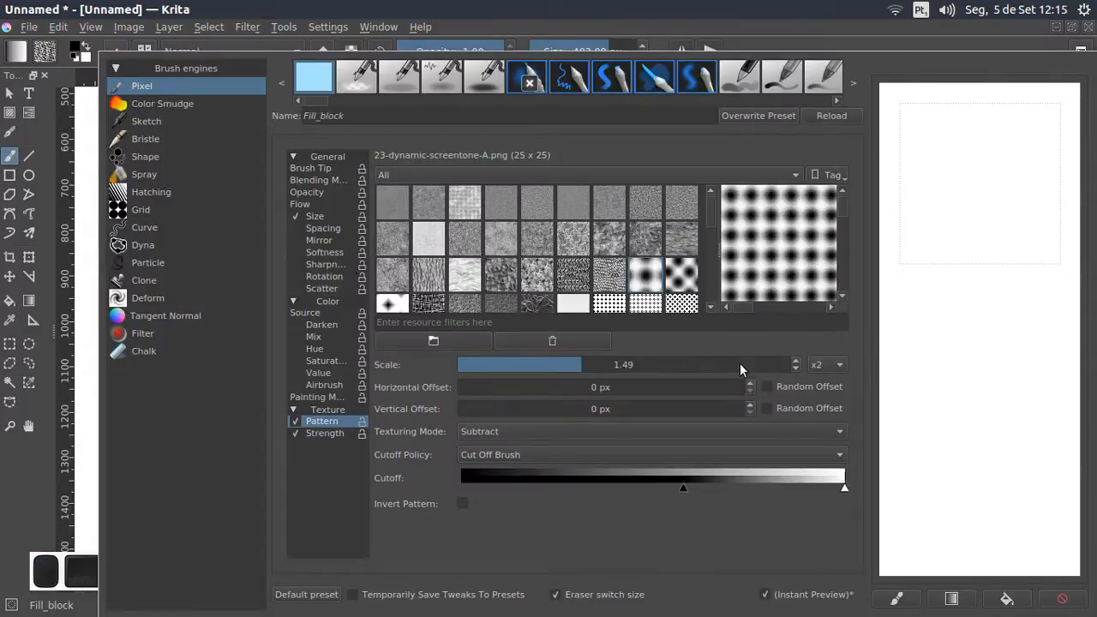
click(829, 330)
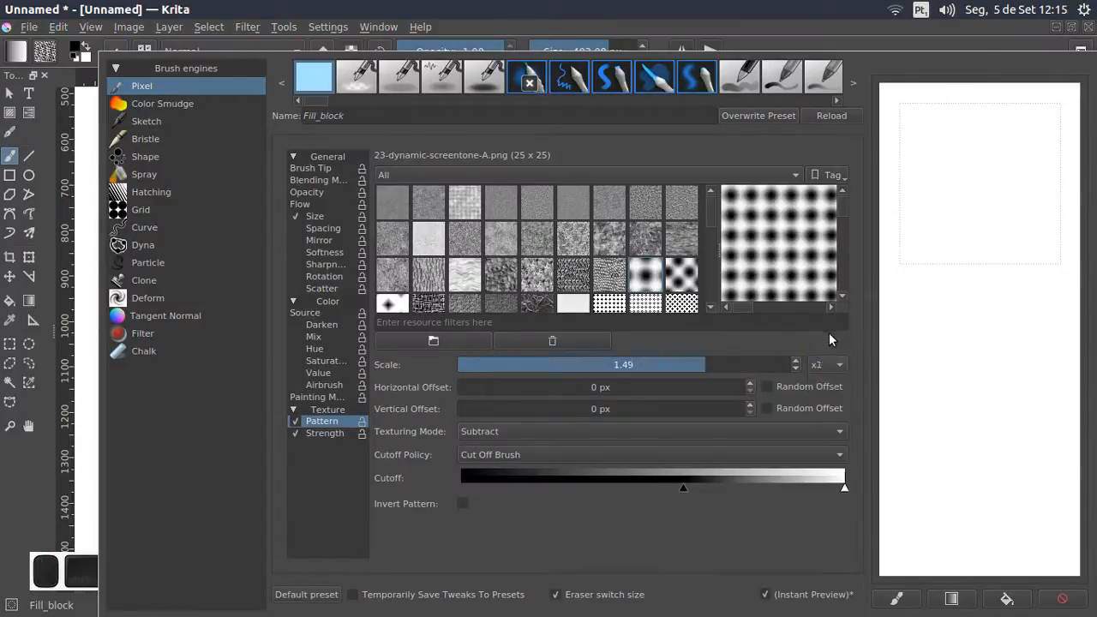
click(624, 371)
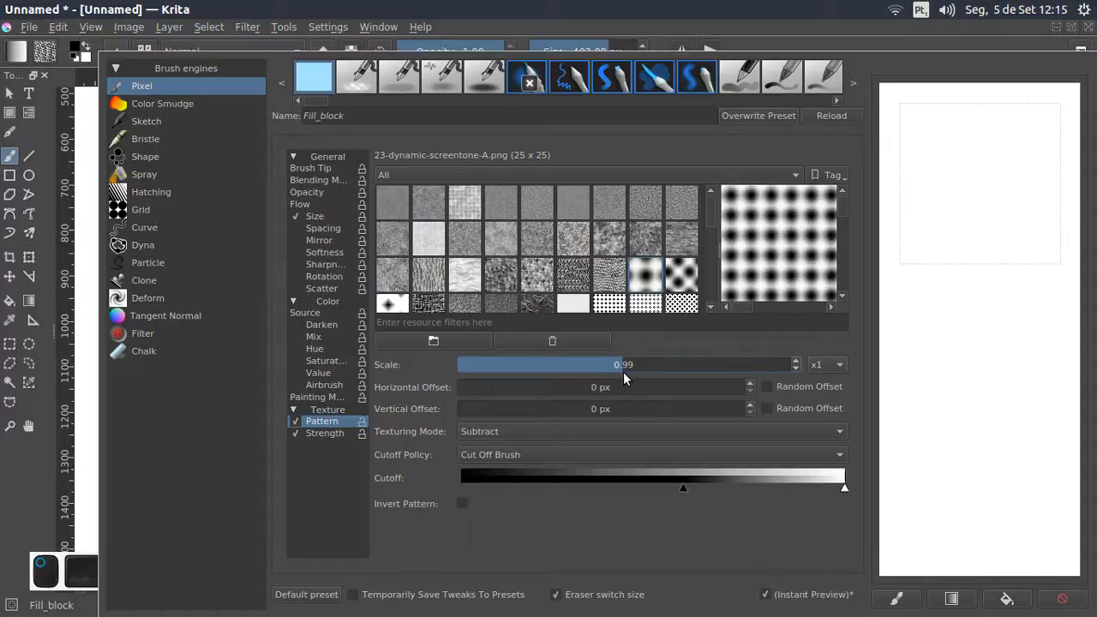
drag(623, 372, 624, 372)
click(788, 9)
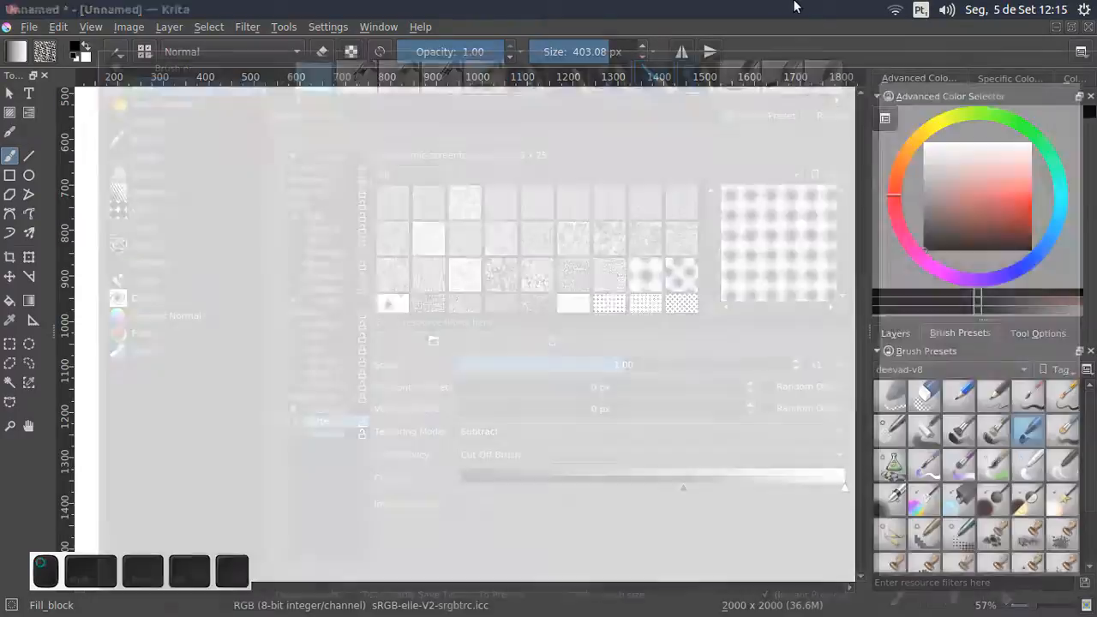
Reduce the brush size to about 129 px, test the texture with strokes and clear the layer
mouse_move(685, 146)
mouse_down()
mouse_move(607, 176)
mouse_move(339, 217)
mouse_up()
drag(487, 210, 498, 207)
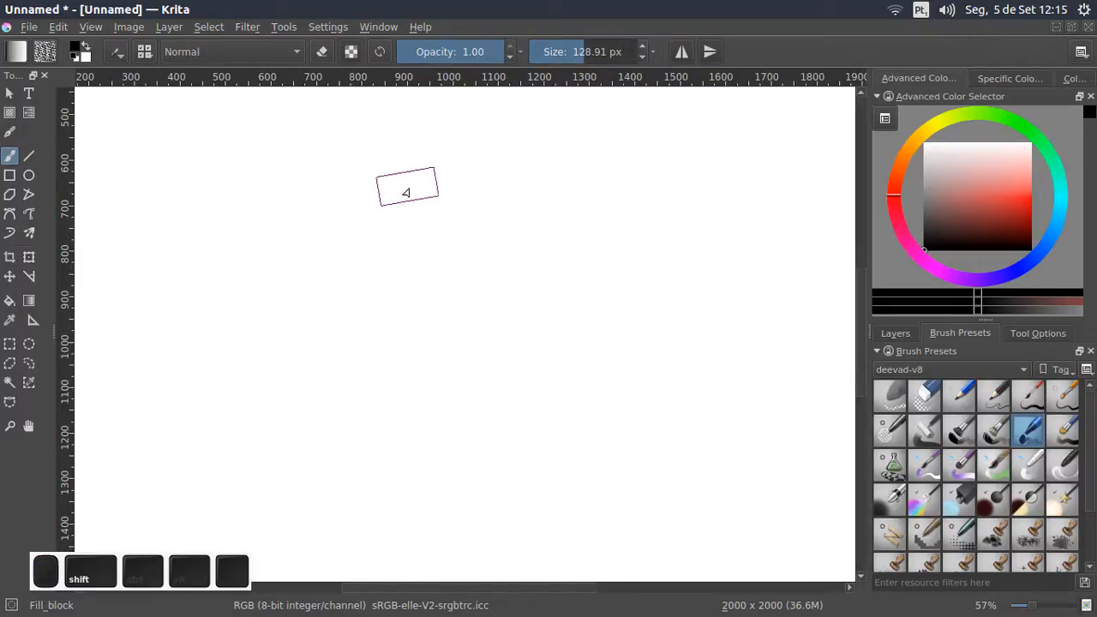
mouse_move(407, 187)
mouse_down()
mouse_move(479, 250)
mouse_move(599, 261)
mouse_up()
key(Delete)
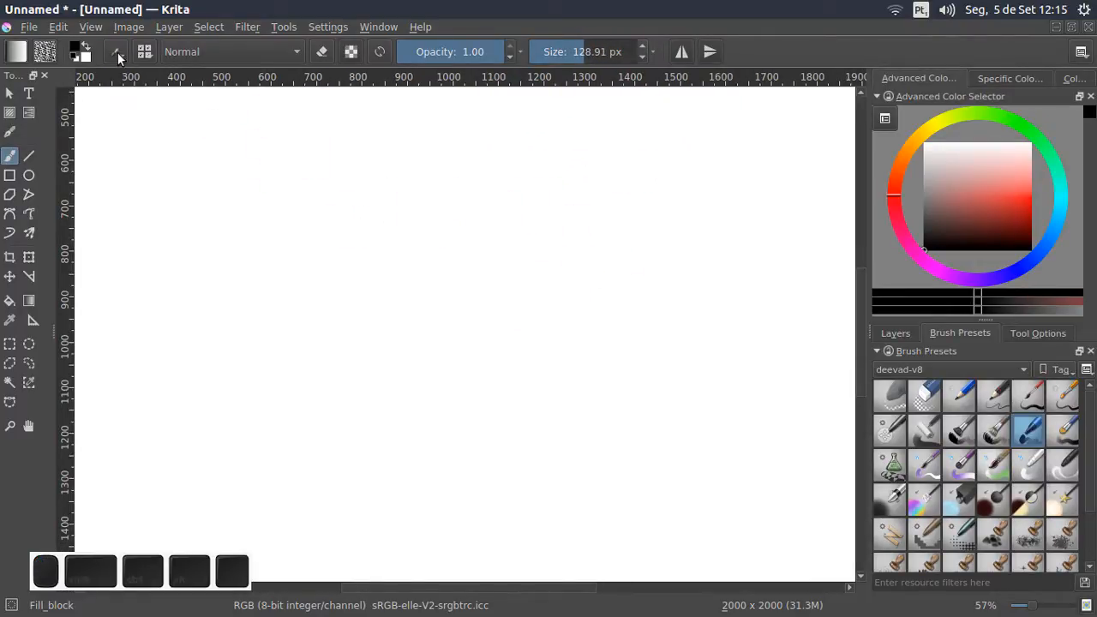
Import cartoonMe.jpeg from the cartoonMe folder as a texture pattern and paint a curved and a diagonal test stroke
click(117, 51)
click(455, 340)
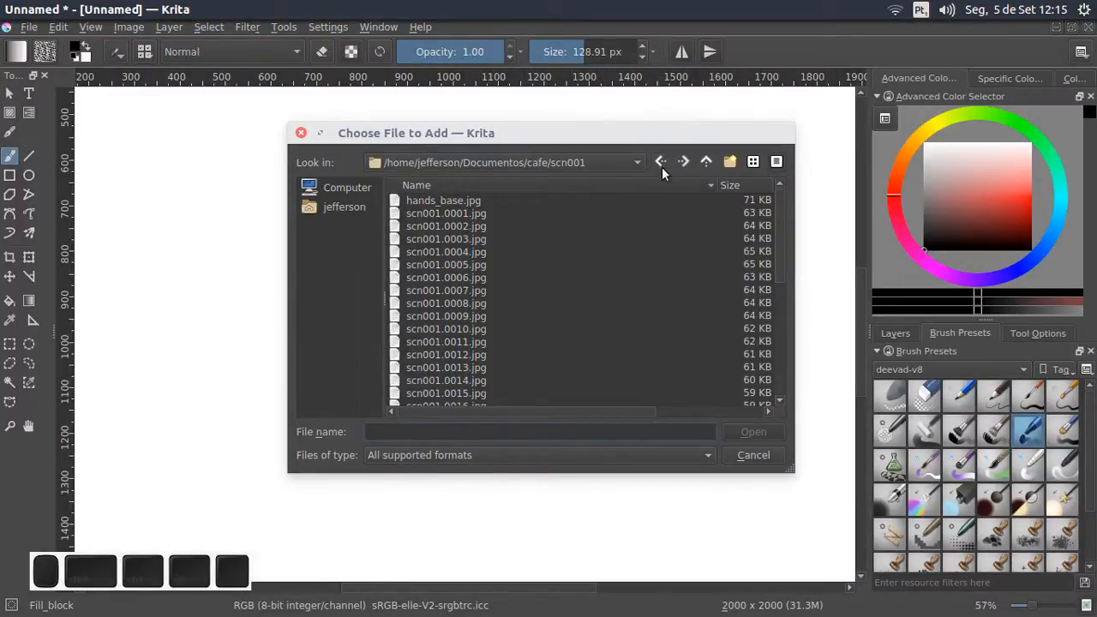
click(704, 163)
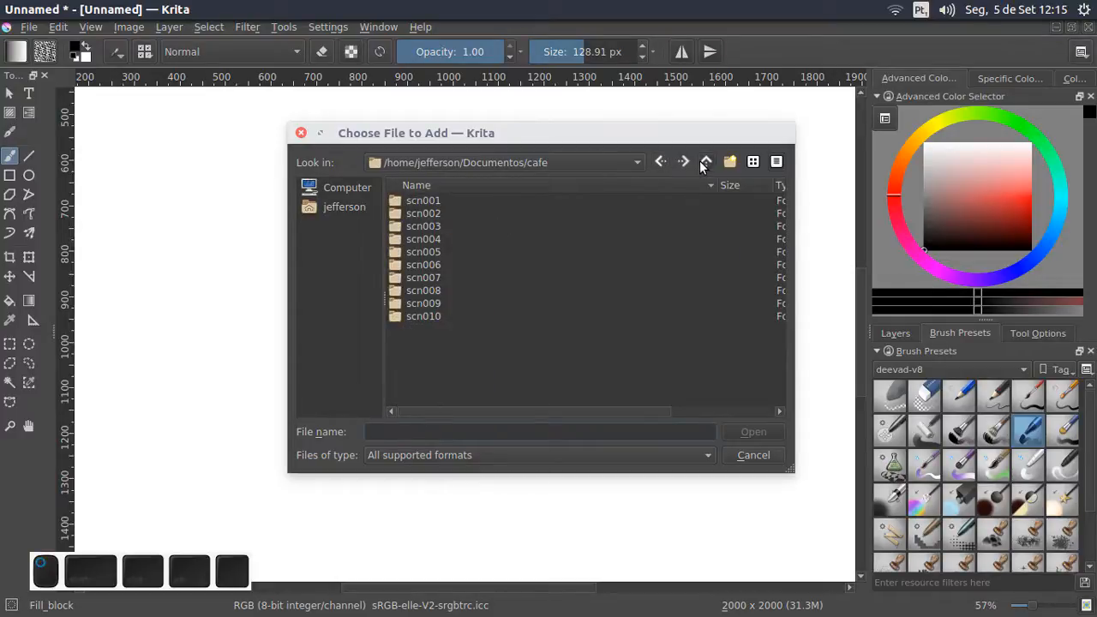
click(704, 162)
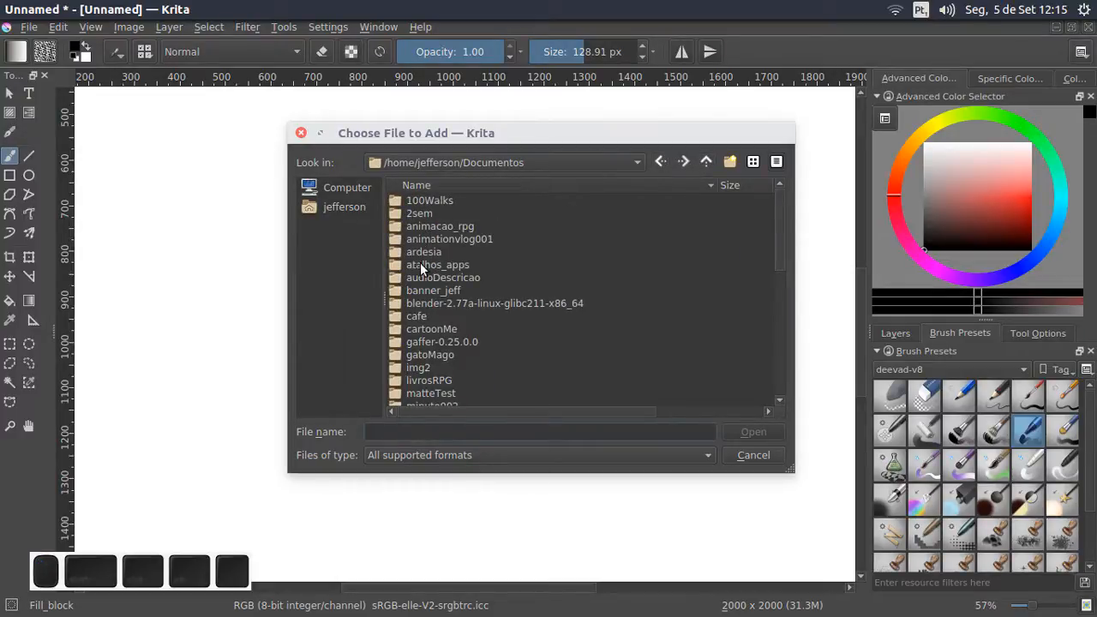
double_click(433, 329)
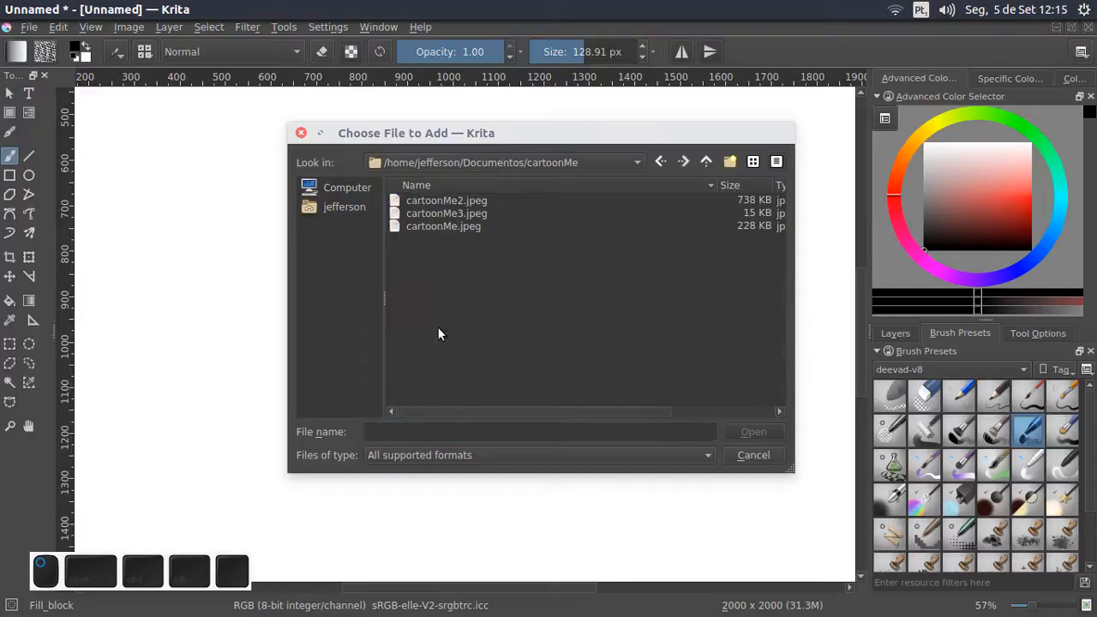
double_click(448, 227)
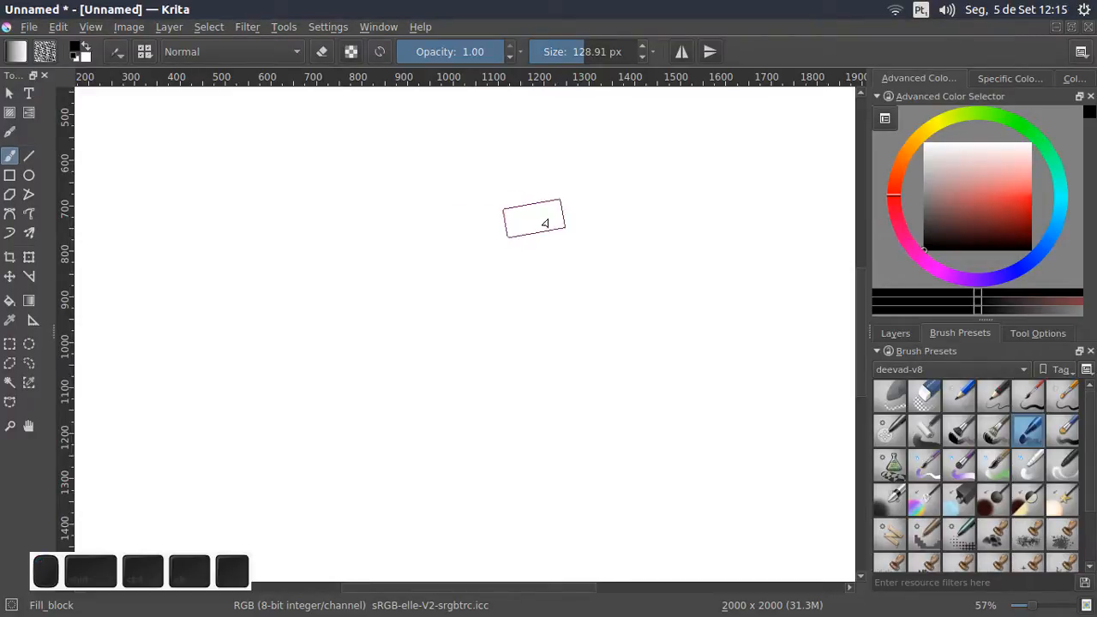
mouse_move(612, 221)
mouse_down()
mouse_move(637, 337)
mouse_move(542, 388)
mouse_up()
drag(568, 245, 382, 389)
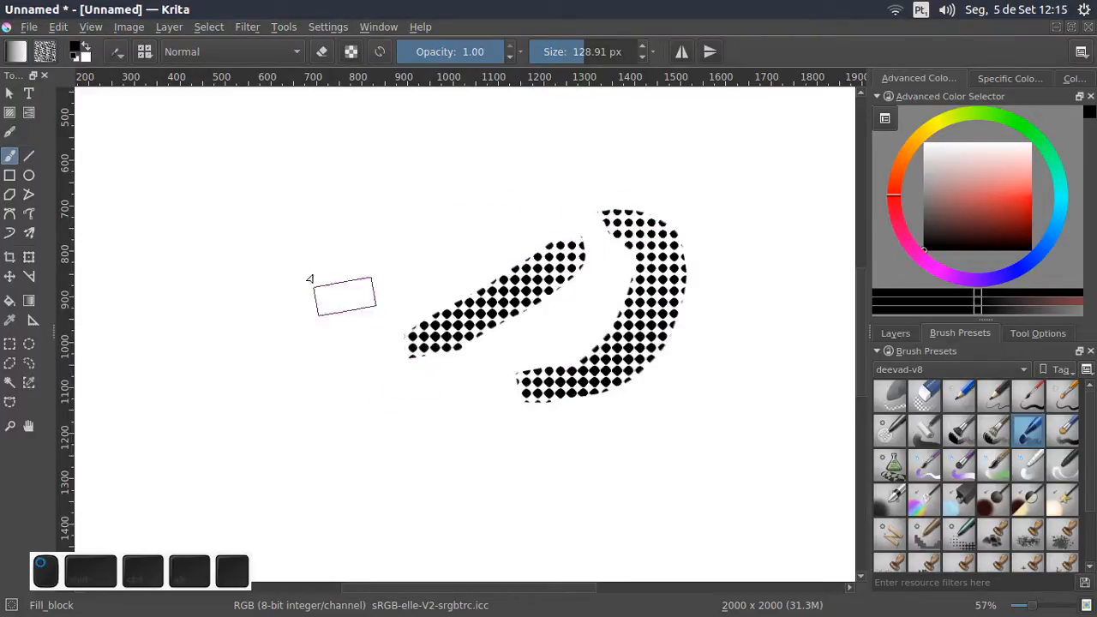
Check the Cazu_Brush_Collection_v2_patterns set, return to All, import cartoonMe3.jpeg as a pattern and paint a short test stroke
click(118, 51)
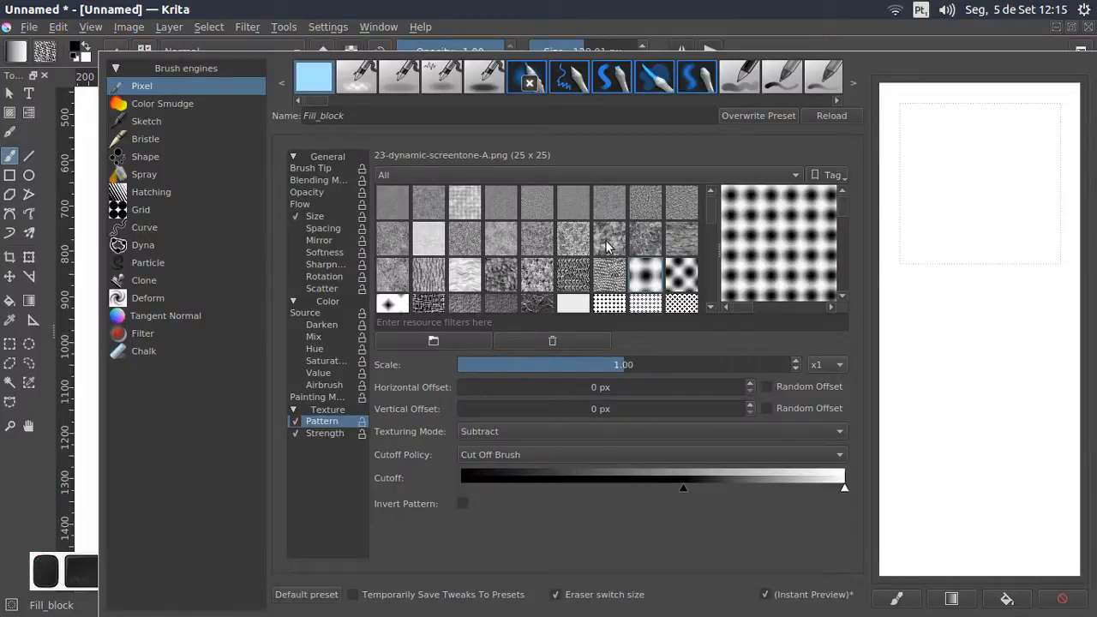
click(587, 174)
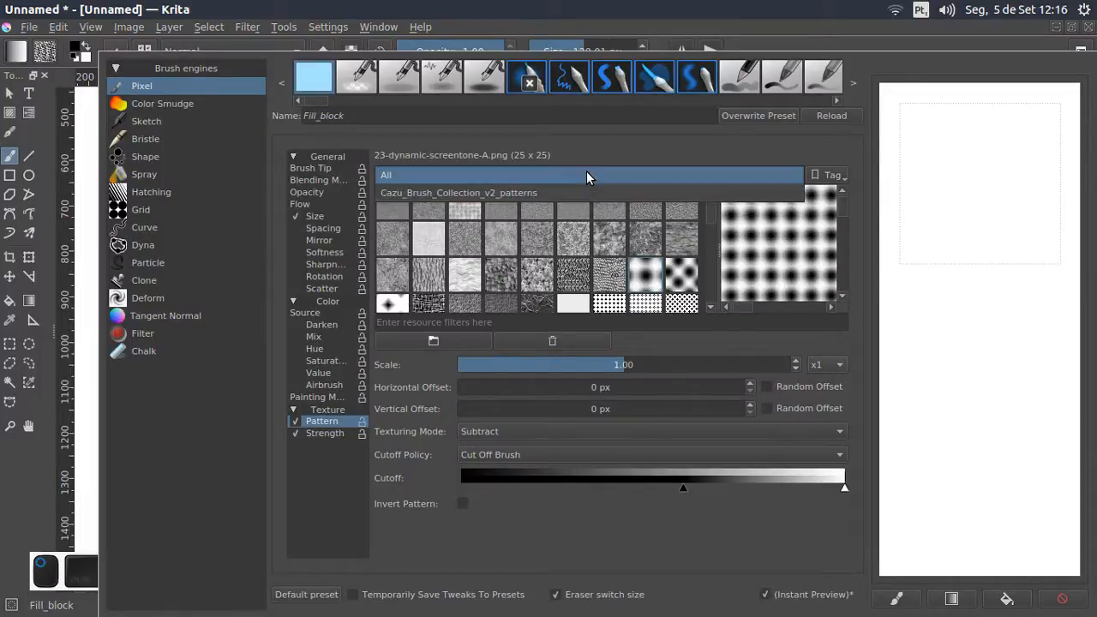
click(576, 191)
click(580, 168)
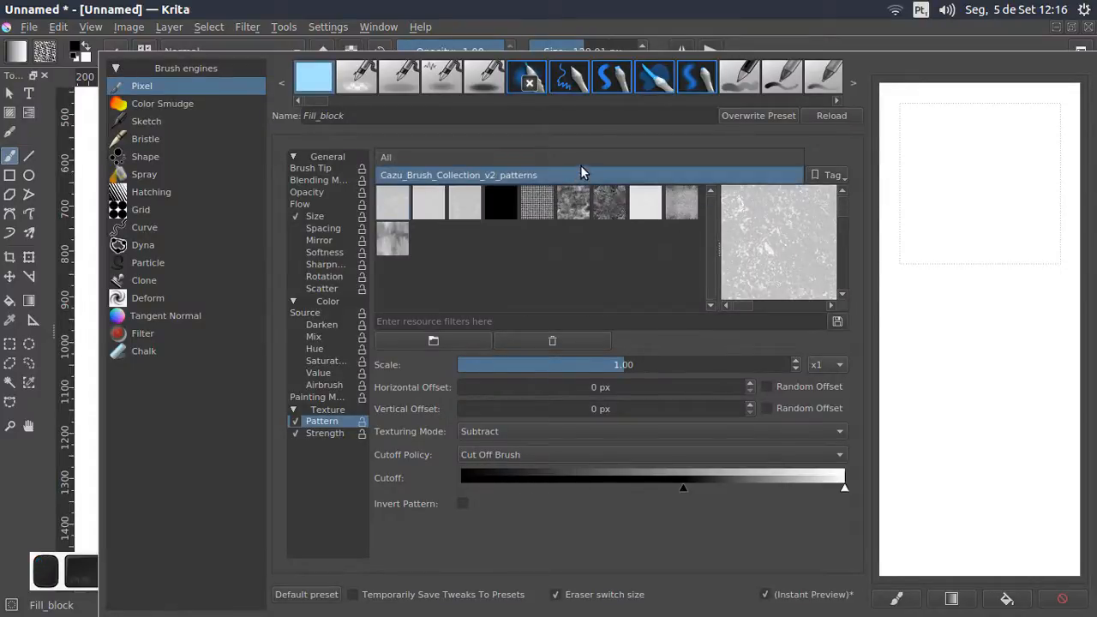
click(581, 160)
click(422, 342)
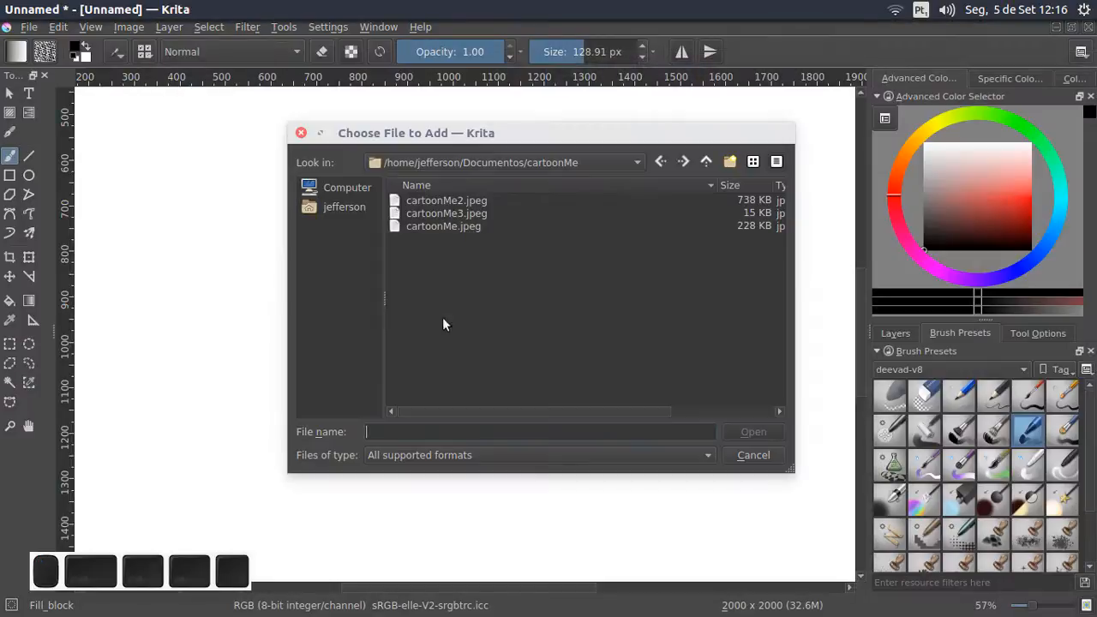
click(474, 214)
click(743, 434)
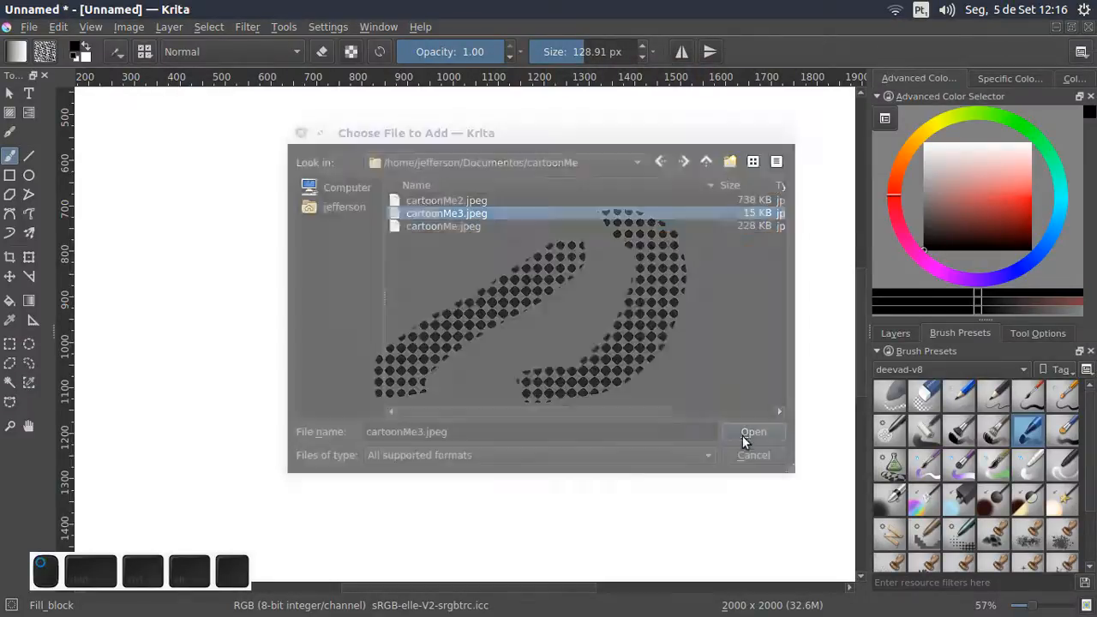
drag(716, 390, 660, 471)
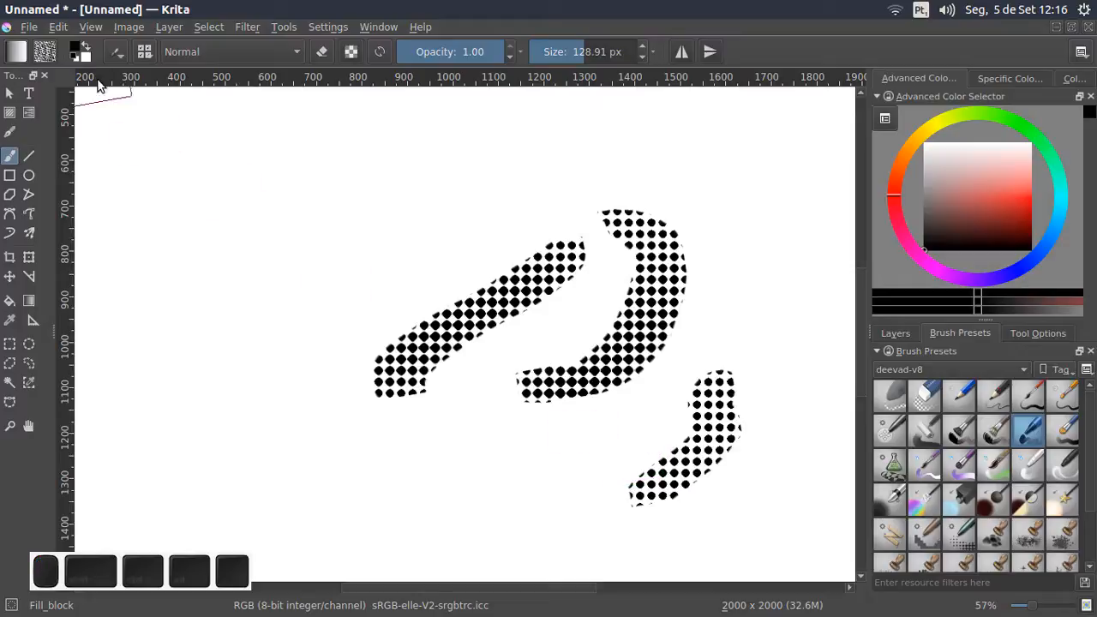
Import close.jpeg from the Documentos folder as a pattern using the JPEG file filter, then test a stroke and clear the layer
click(118, 54)
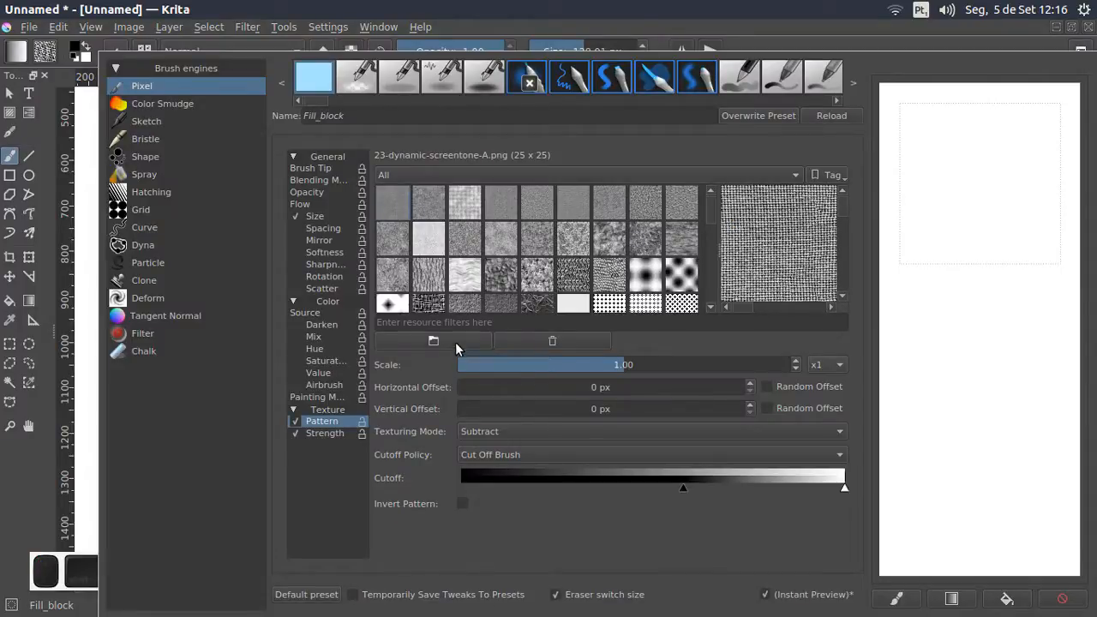
click(433, 341)
click(615, 454)
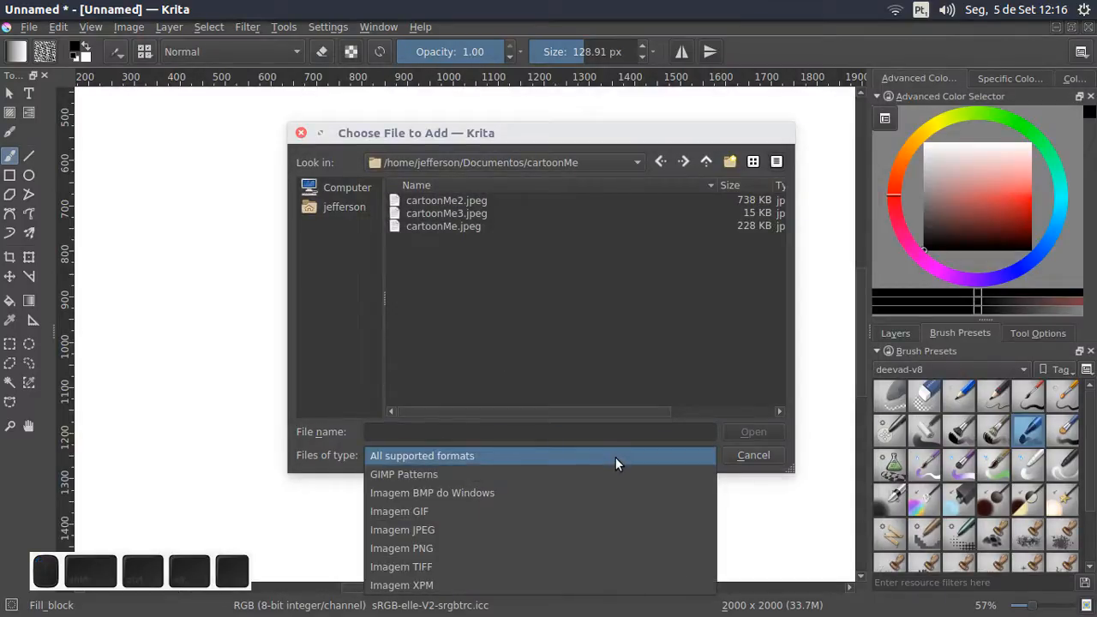
click(603, 529)
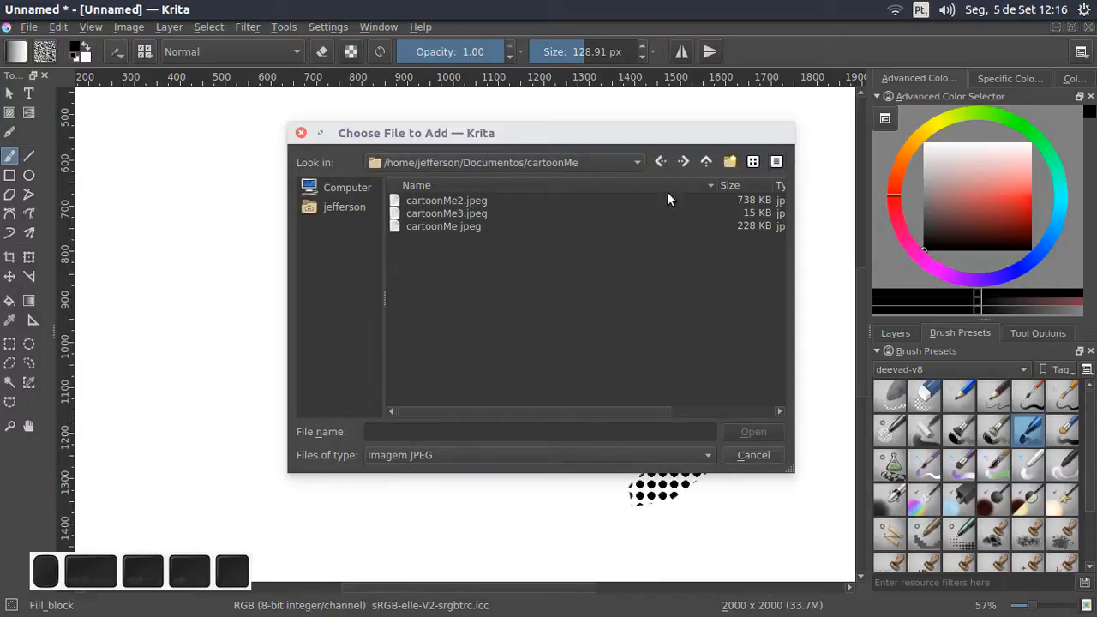
click(706, 162)
drag(780, 261, 779, 398)
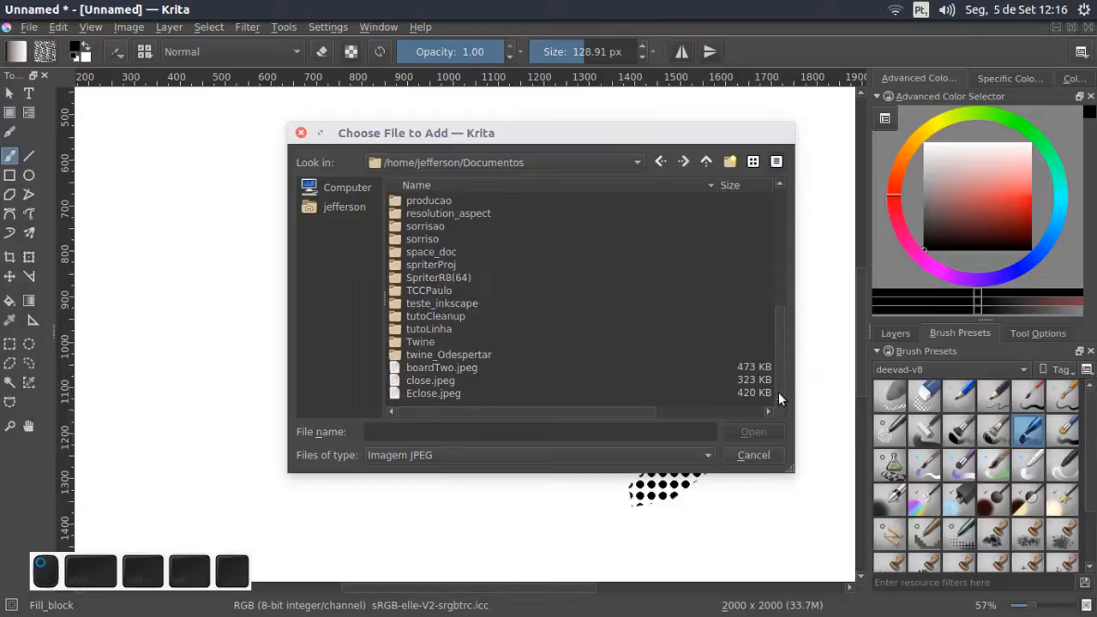
click(582, 382)
double_click(574, 382)
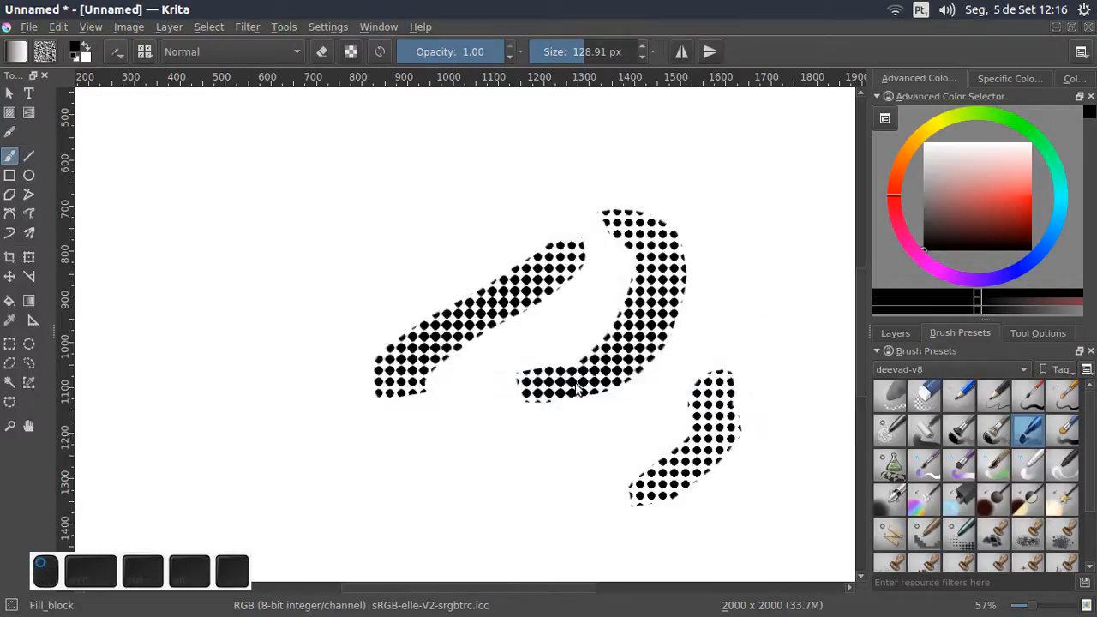
drag(396, 174, 385, 274)
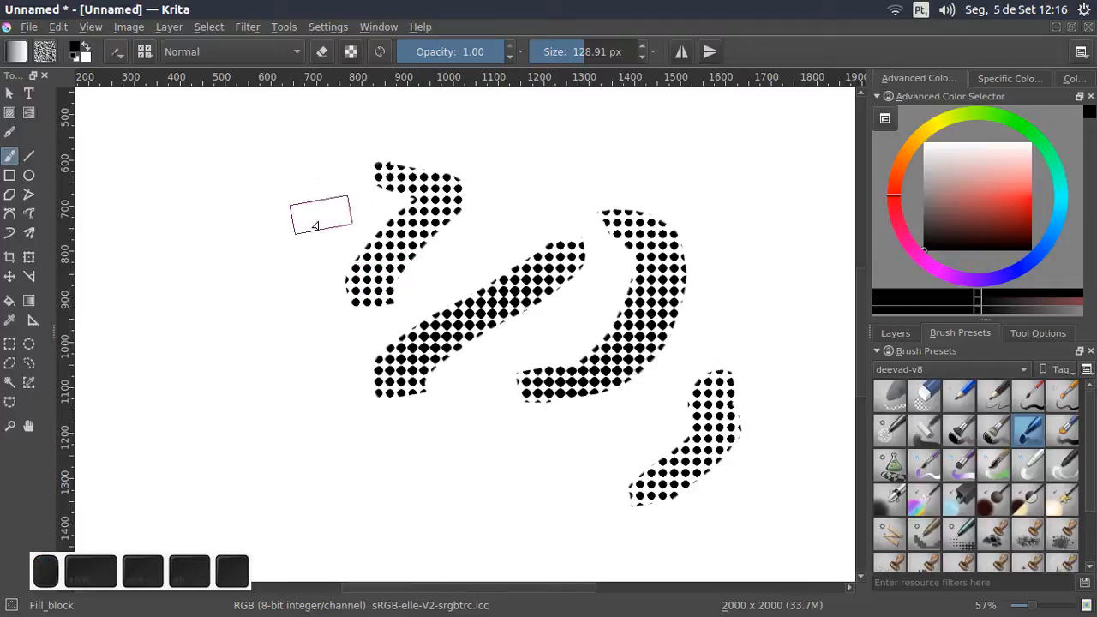
key(Delete)
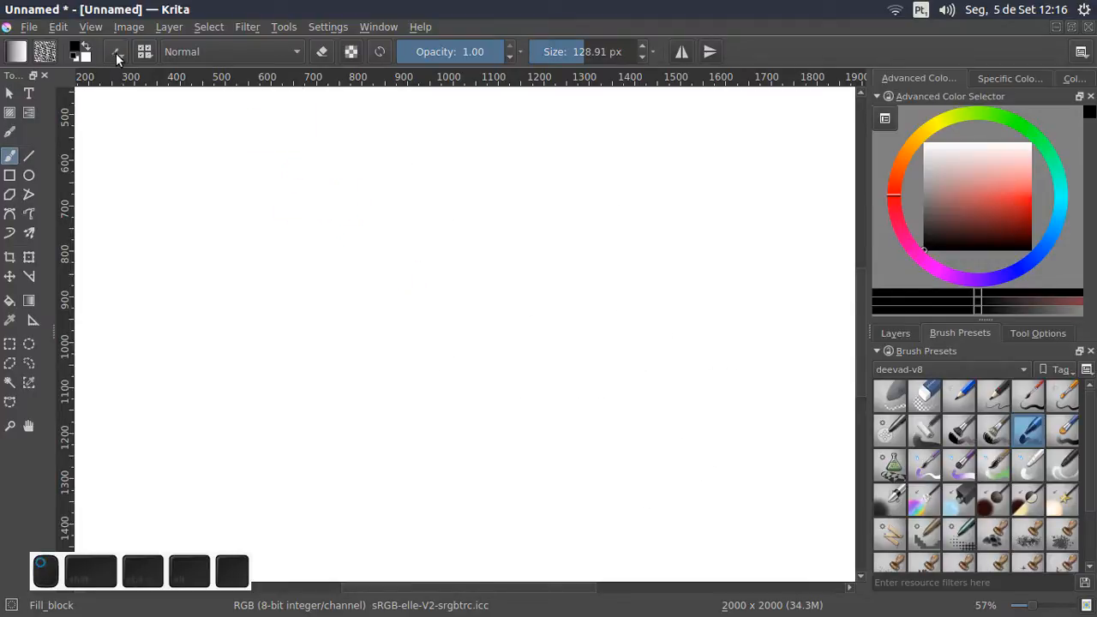
Choose the 24-dynamic-screentone-B.png pattern for the brush texture and paint two dotted test patches on the canvas
click(116, 53)
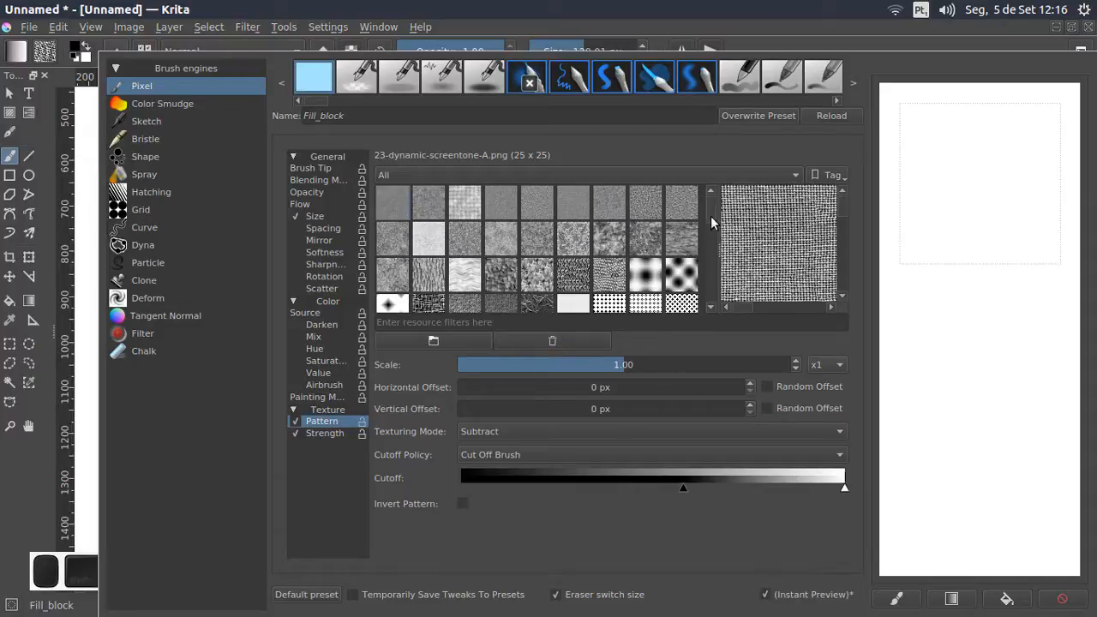
drag(710, 221, 704, 285)
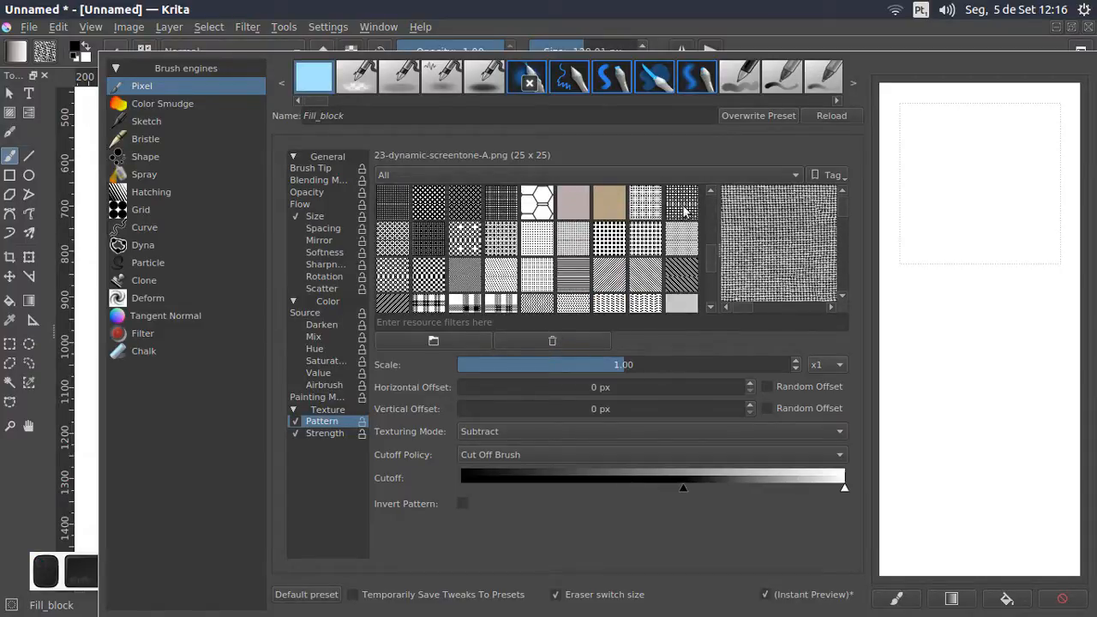
drag(707, 262, 705, 229)
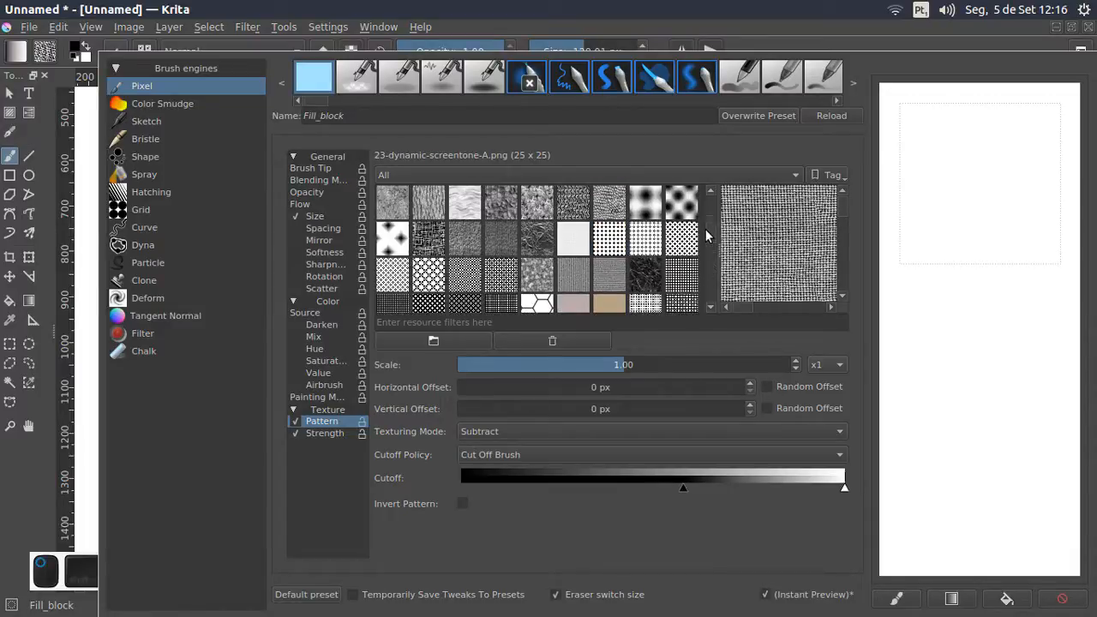
click(683, 219)
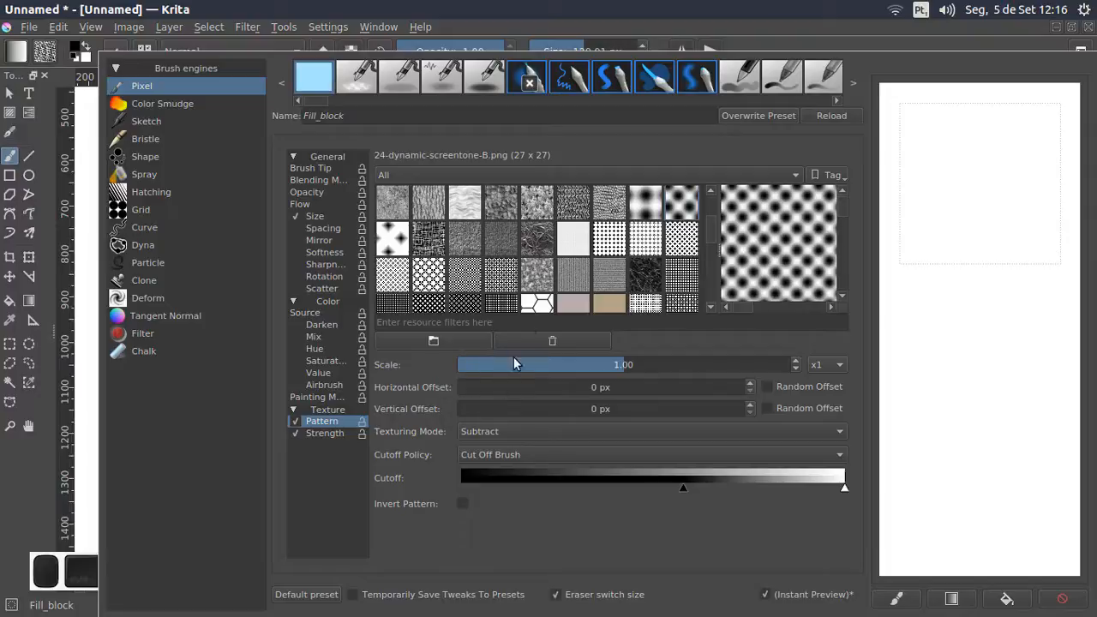
click(656, 37)
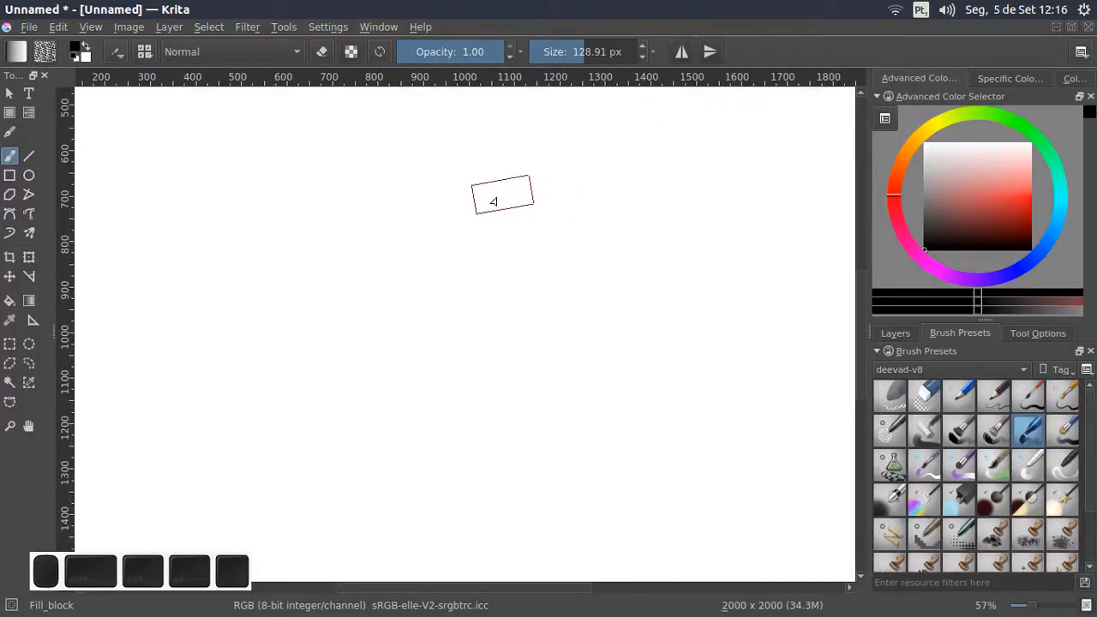
mouse_move(241, 176)
mouse_down()
mouse_move(229, 270)
mouse_move(265, 359)
mouse_move(275, 248)
mouse_move(317, 196)
mouse_up()
mouse_move(467, 220)
mouse_down()
mouse_move(487, 450)
mouse_move(502, 190)
mouse_move(507, 498)
mouse_move(531, 204)
mouse_move(540, 257)
mouse_up()
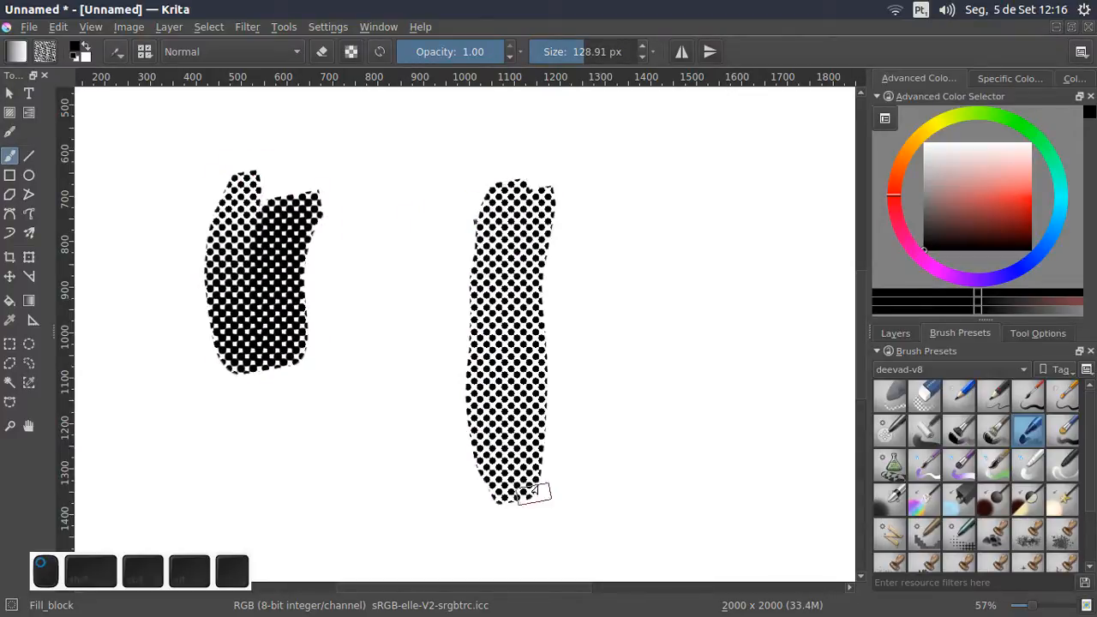
Set the pattern's horizontal offset to 8 px, test a stroke over the tall middle patch and undo it
click(117, 52)
drag(518, 394, 634, 387)
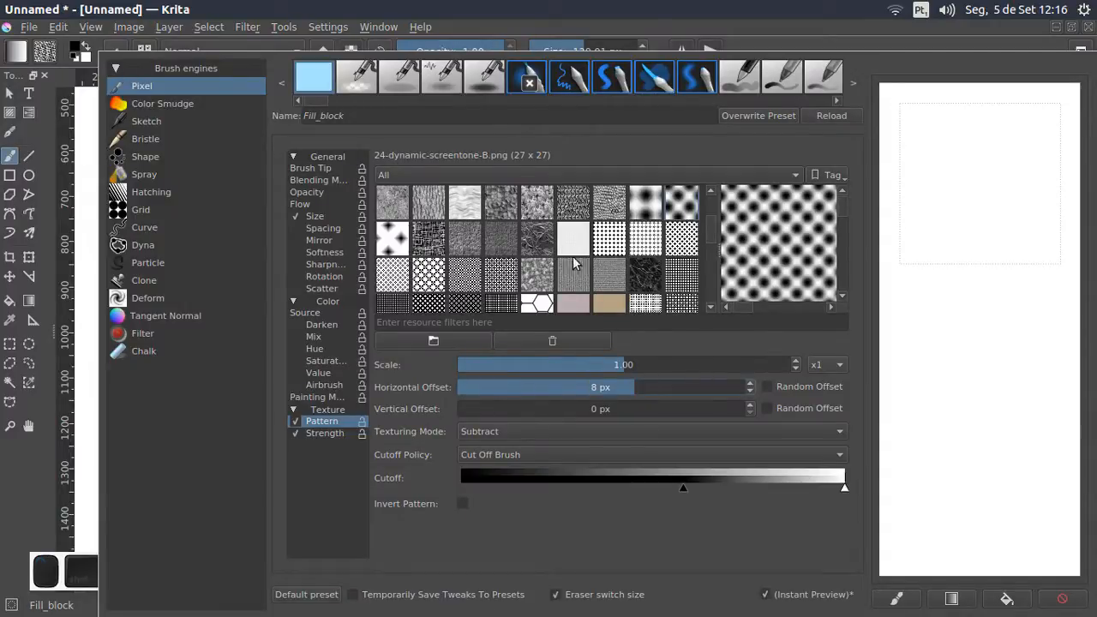
click(490, 15)
mouse_move(455, 240)
mouse_down()
mouse_move(494, 259)
mouse_move(505, 505)
mouse_up()
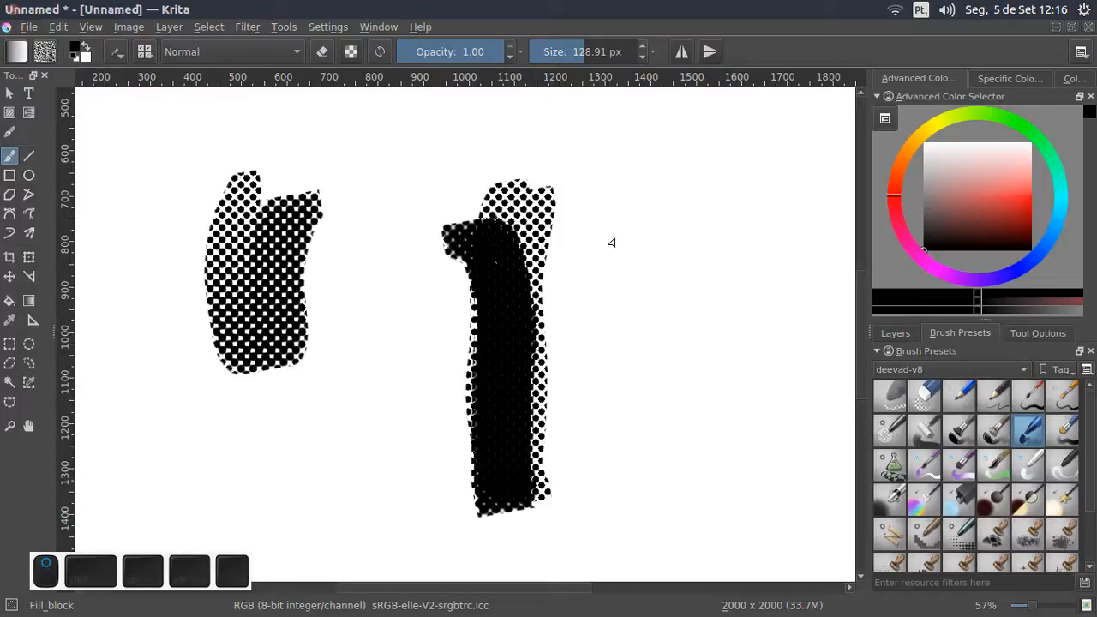
key(ctrl+z)
Paint offset dotted strokes over the tall middle patch and beside it, and check the pattern settings
mouse_move(516, 199)
mouse_down()
mouse_move(505, 394)
mouse_move(524, 469)
mouse_move(537, 411)
mouse_move(531, 261)
mouse_move(550, 190)
mouse_move(578, 180)
mouse_up()
mouse_move(634, 240)
mouse_down()
mouse_move(625, 281)
mouse_move(629, 441)
mouse_up()
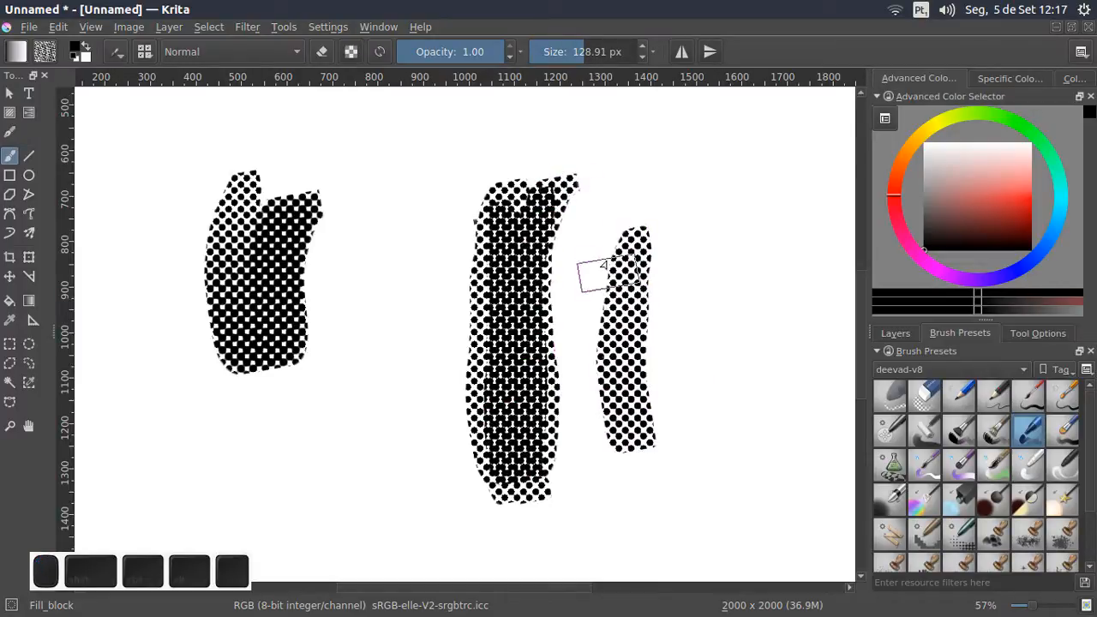
mouse_move(695, 257)
mouse_down()
mouse_move(652, 424)
mouse_move(637, 306)
mouse_move(655, 216)
mouse_up()
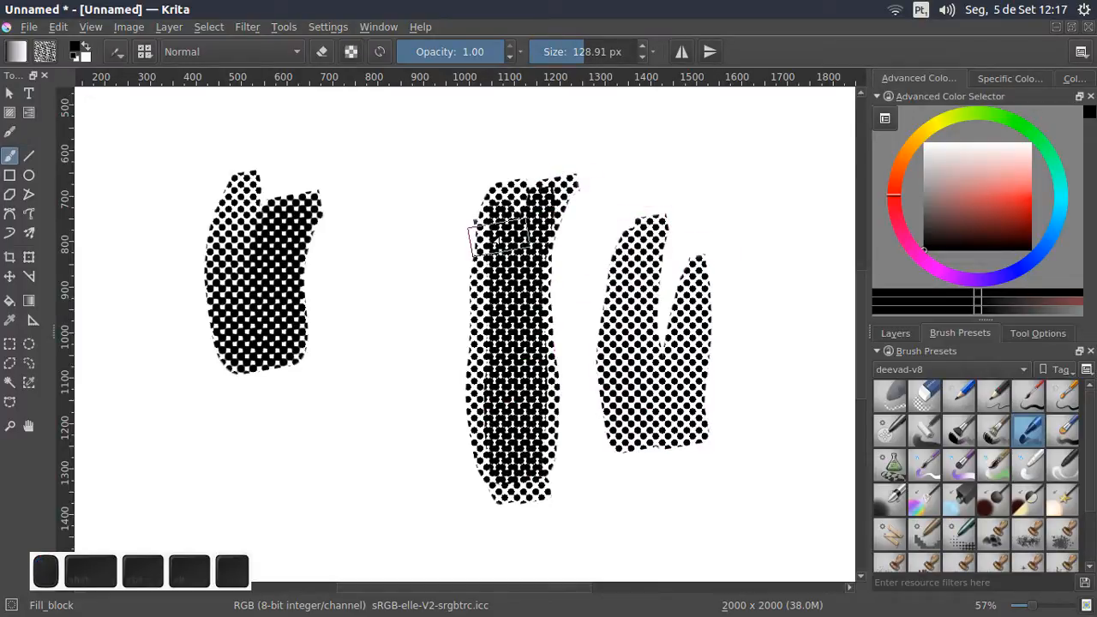
mouse_move(498, 237)
mouse_down()
mouse_move(482, 385)
mouse_move(513, 485)
mouse_move(482, 406)
mouse_move(496, 370)
mouse_up()
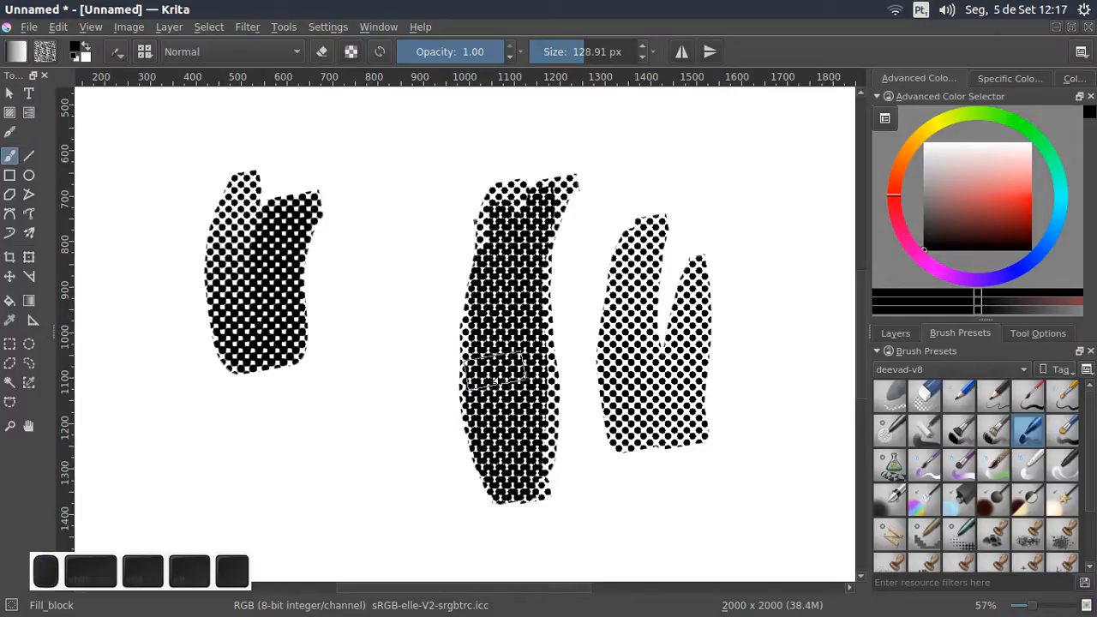
click(116, 51)
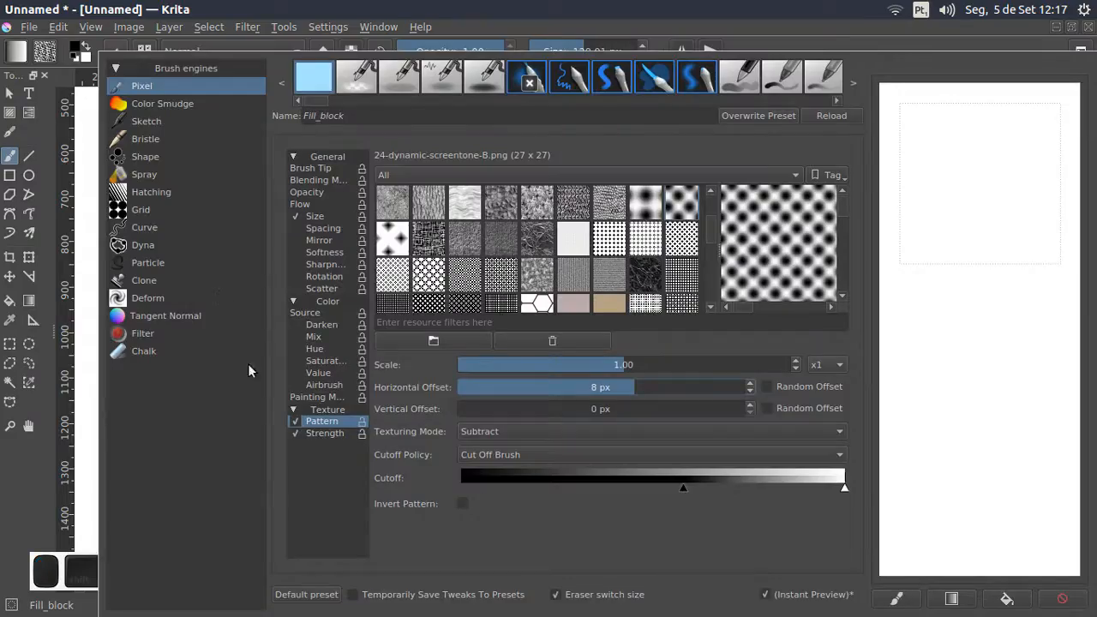
click(414, 17)
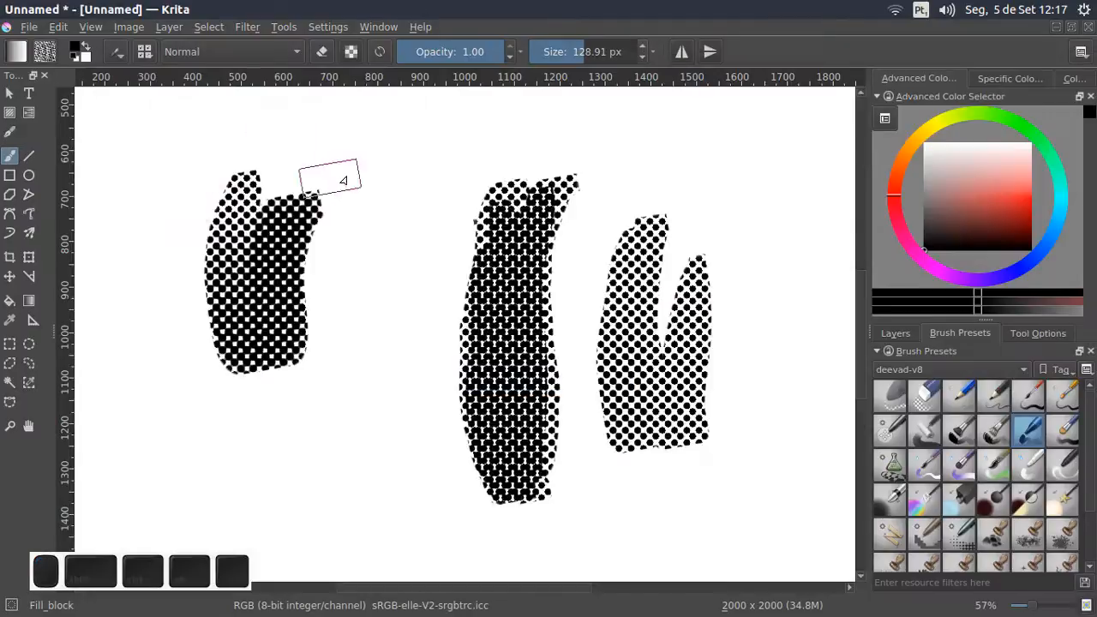
Reduce the brush size to about 3 px and sketch two square tiles with small circles, arrows and an X,Y label above the dotted patches
drag(347, 136, 294, 274)
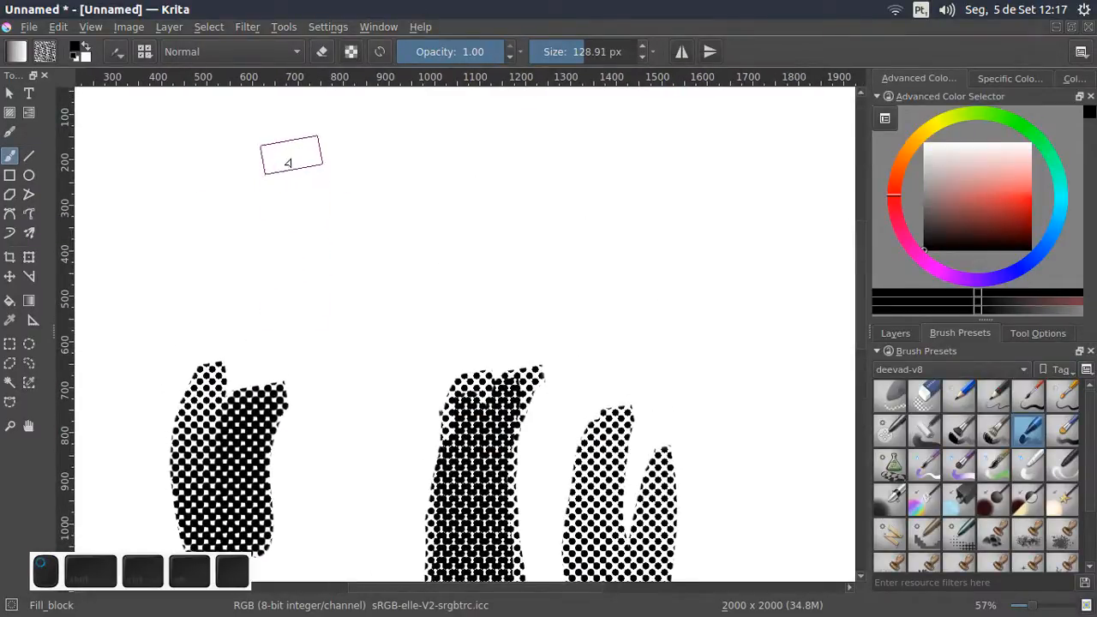
drag(305, 144, 303, 317)
key(ctrl+z)
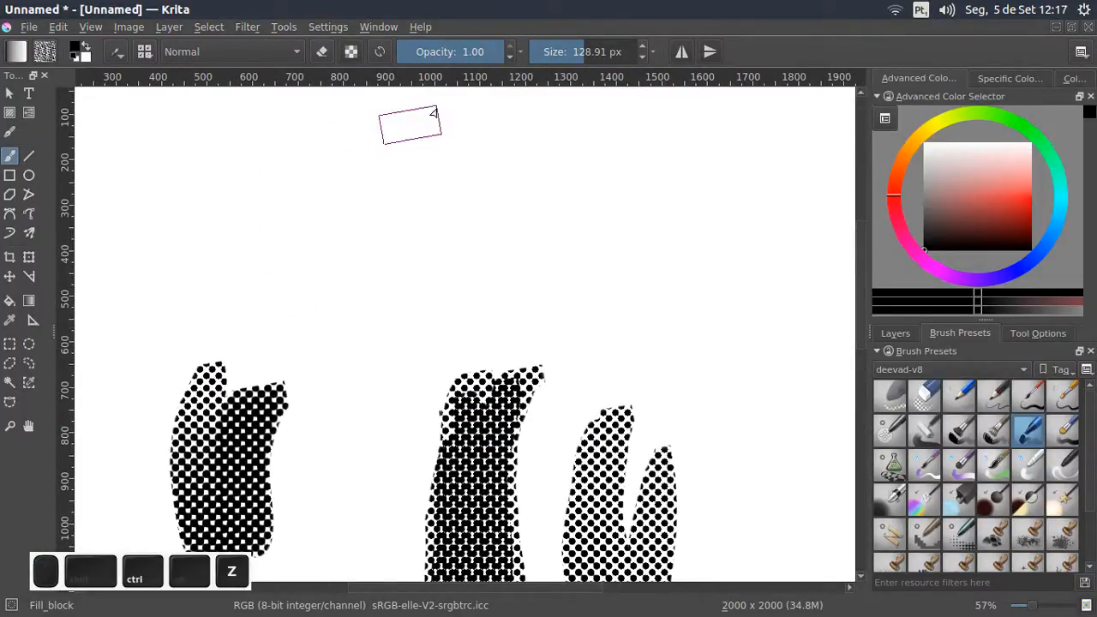
drag(545, 57, 535, 57)
drag(309, 143, 307, 337)
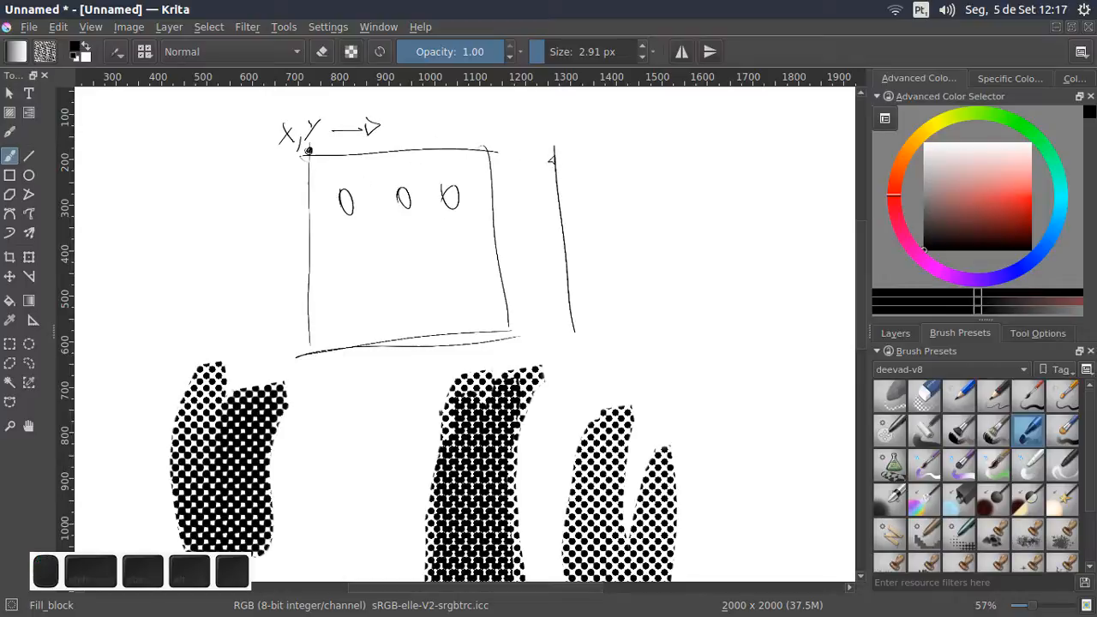
drag(723, 147, 742, 224)
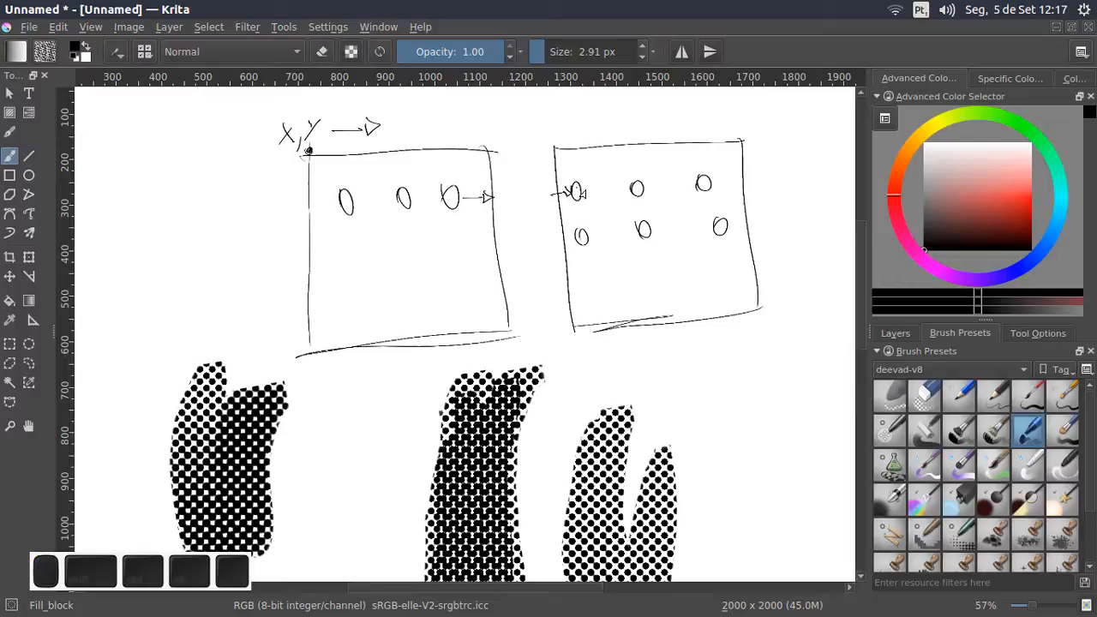
scroll(484, 273, down, 3)
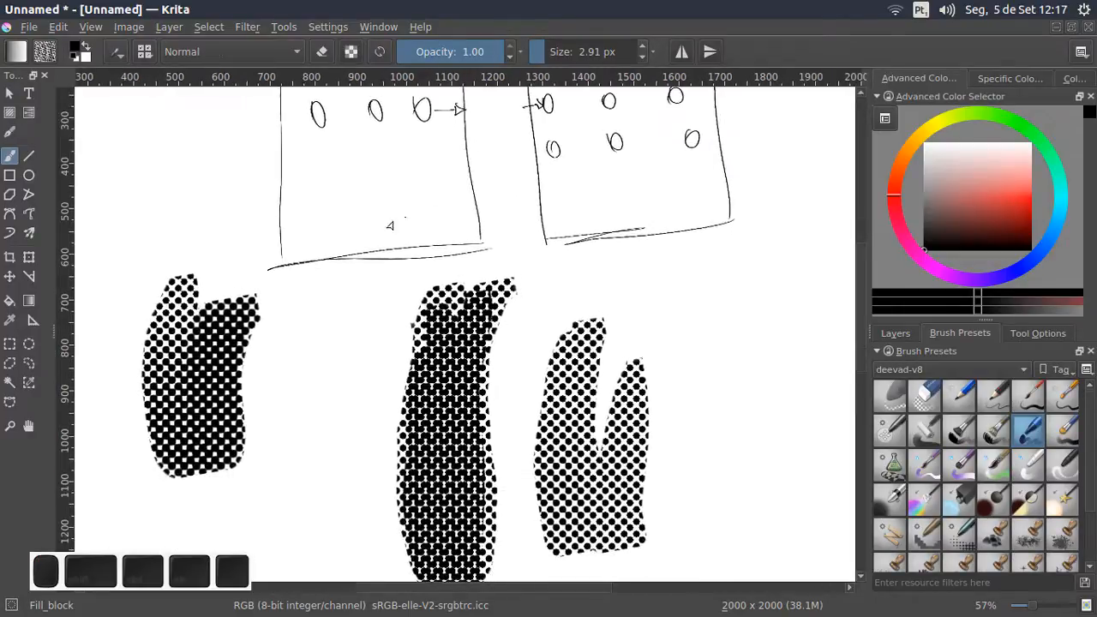
Re-enable the texture pattern, reset its horizontal offset to 0 px with Random Offset on for both directions, and clear the layer
click(117, 53)
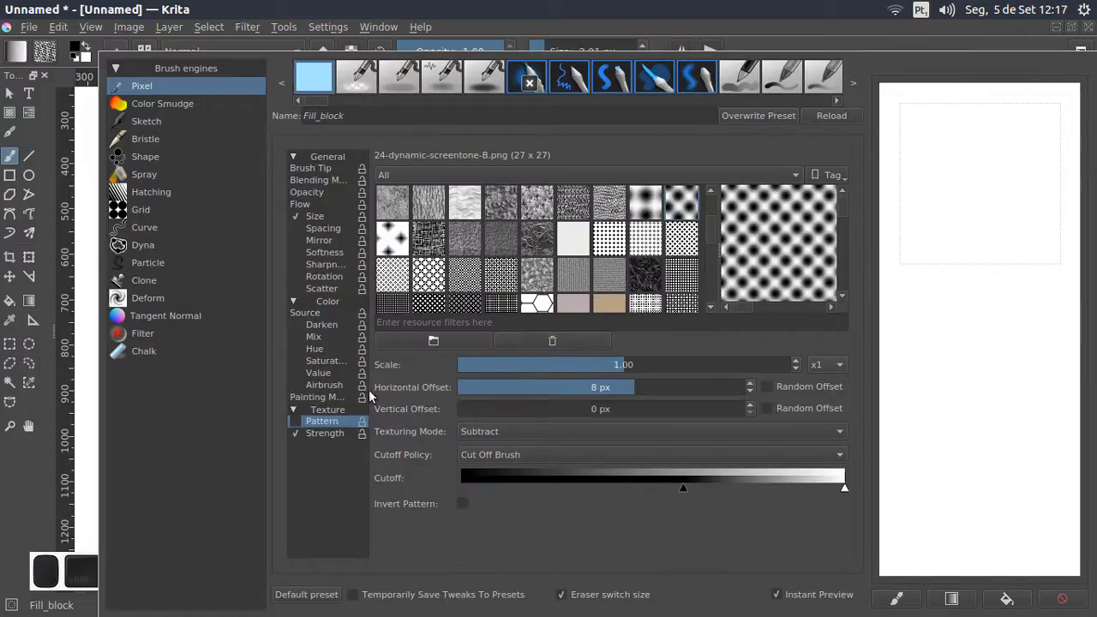
click(295, 420)
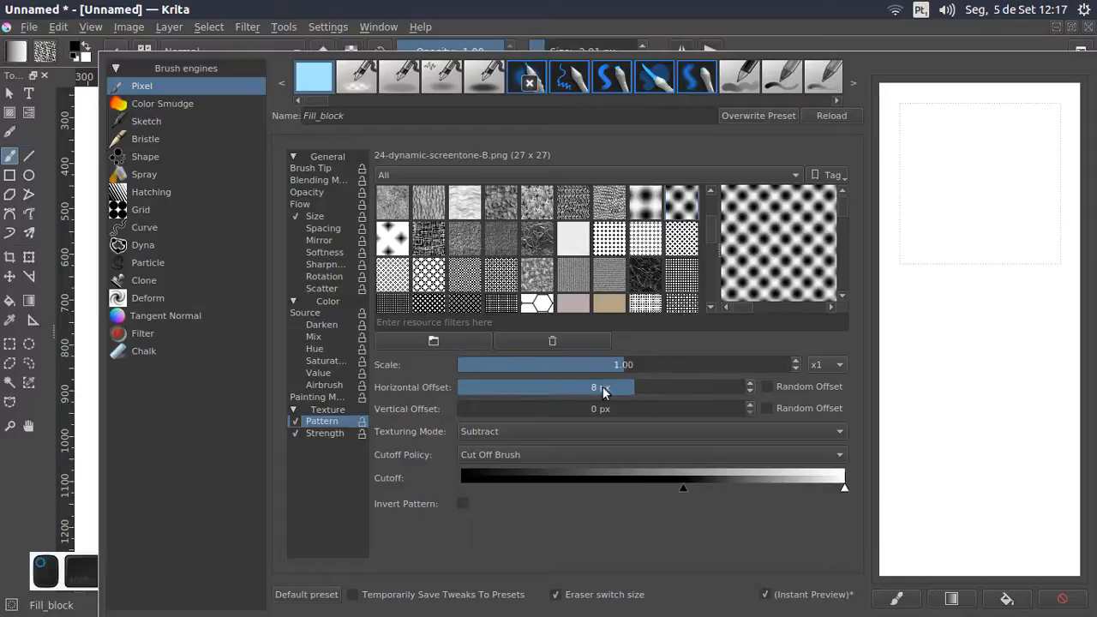
drag(595, 387, 502, 406)
click(766, 386)
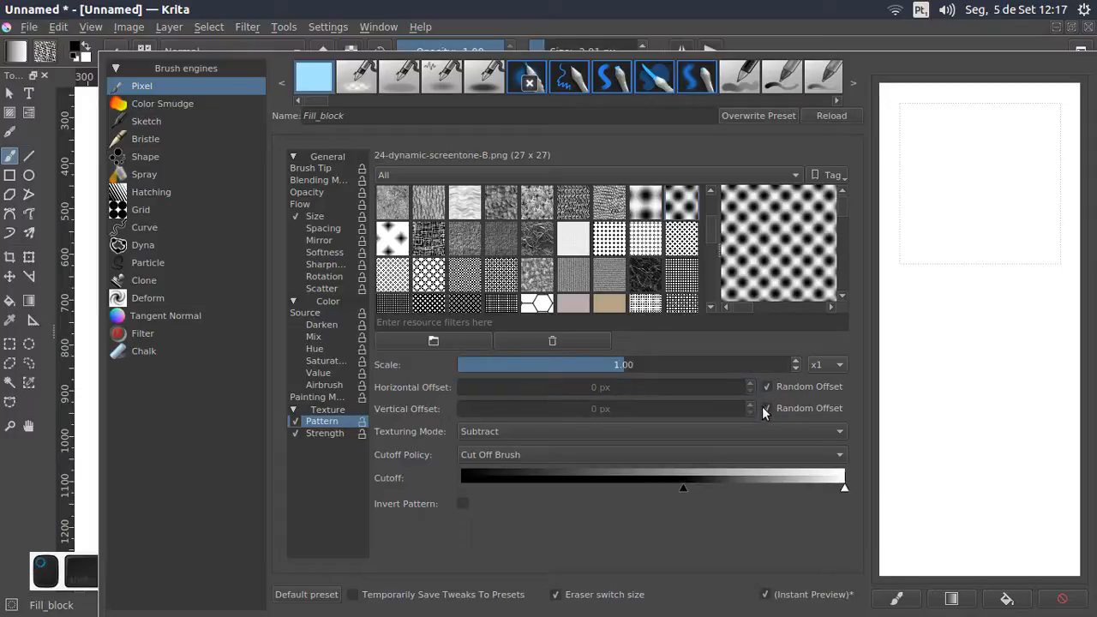
click(684, 5)
mouse_move(528, 302)
mouse_down()
mouse_move(519, 257)
mouse_move(517, 280)
mouse_up()
key(Delete)
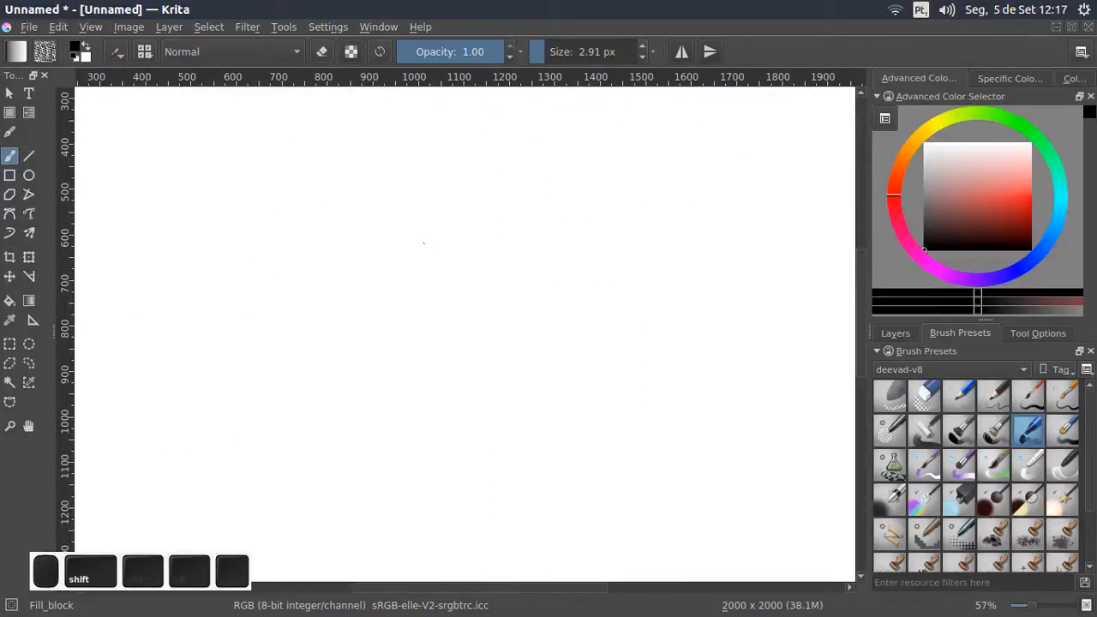
Enlarge the brush to about 170 px and paint overlapping black strokes to test the random pattern offset
drag(467, 221, 551, 208)
mouse_move(338, 174)
mouse_down()
mouse_move(399, 196)
mouse_move(496, 357)
mouse_move(533, 370)
mouse_up()
mouse_move(437, 168)
mouse_down()
mouse_move(497, 340)
mouse_move(584, 351)
mouse_up()
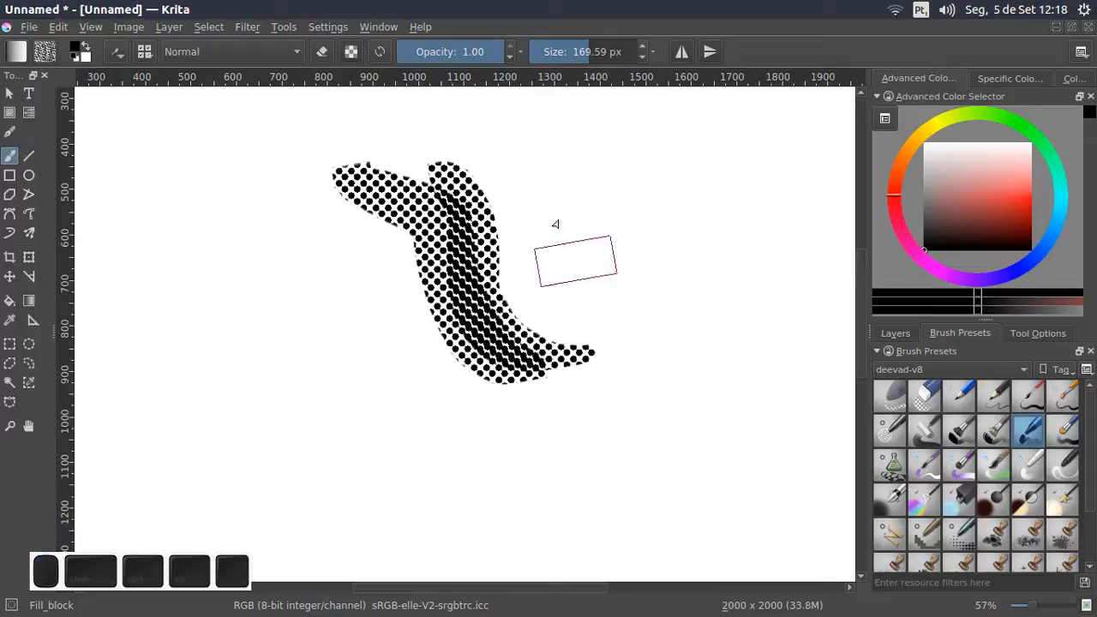
mouse_move(533, 180)
mouse_down()
mouse_move(494, 272)
mouse_move(530, 375)
mouse_up()
mouse_move(313, 295)
mouse_down()
mouse_move(350, 320)
mouse_move(587, 308)
mouse_move(664, 319)
mouse_up()
drag(372, 267, 454, 257)
drag(465, 353, 602, 370)
mouse_move(364, 294)
mouse_down()
mouse_move(433, 379)
mouse_move(574, 330)
mouse_move(596, 283)
mouse_up()
drag(434, 224, 546, 339)
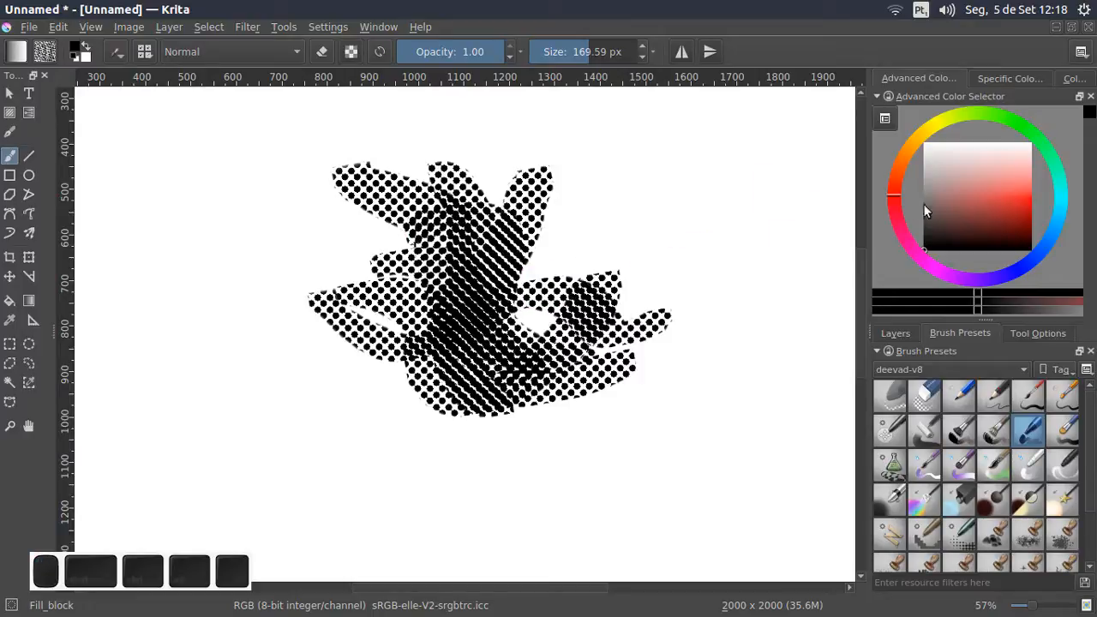
Paint two muted red strokes and one light pink stroke across the black dotted strokes
click(984, 206)
mouse_move(662, 178)
mouse_down()
mouse_move(566, 332)
mouse_move(445, 389)
mouse_up()
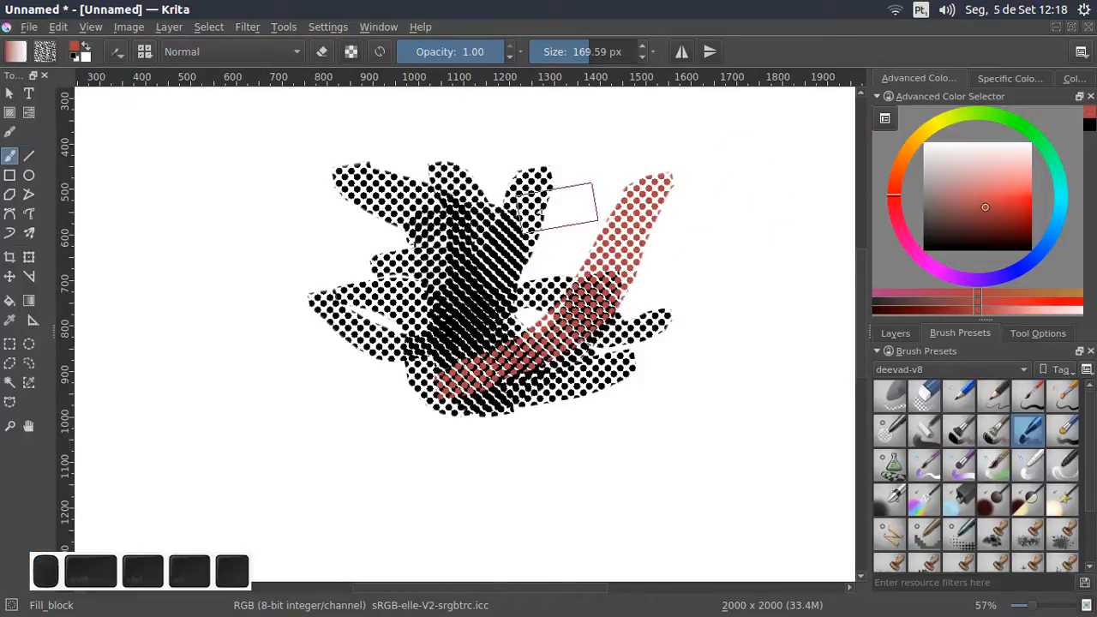
mouse_move(484, 210)
mouse_down()
mouse_move(506, 328)
mouse_move(579, 416)
mouse_up()
click(999, 179)
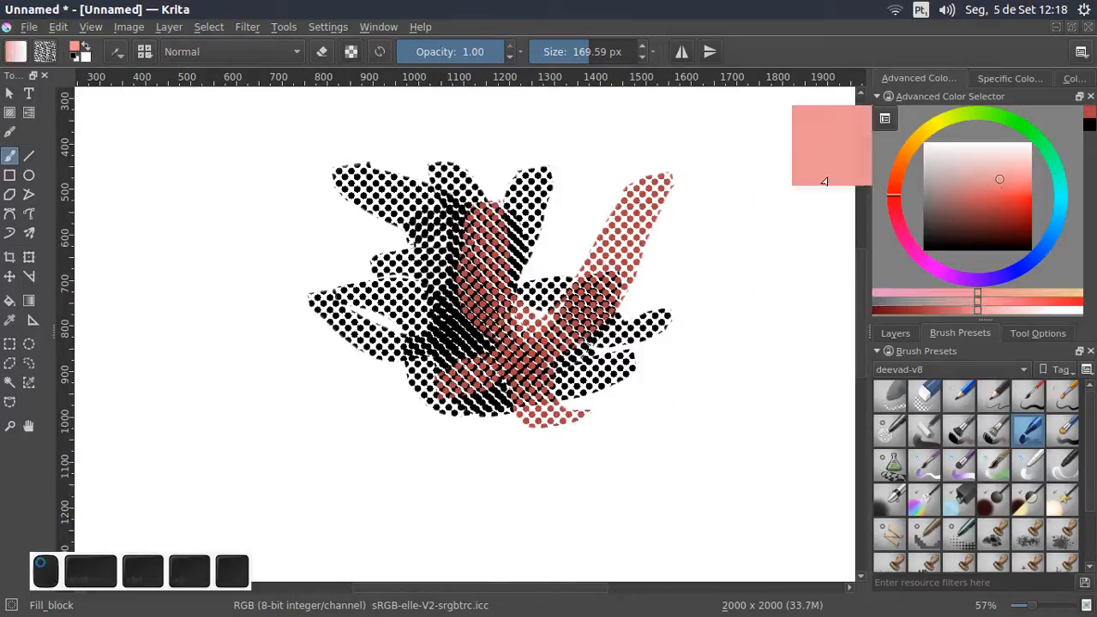
mouse_move(592, 171)
mouse_down()
mouse_move(540, 231)
mouse_move(498, 399)
mouse_up()
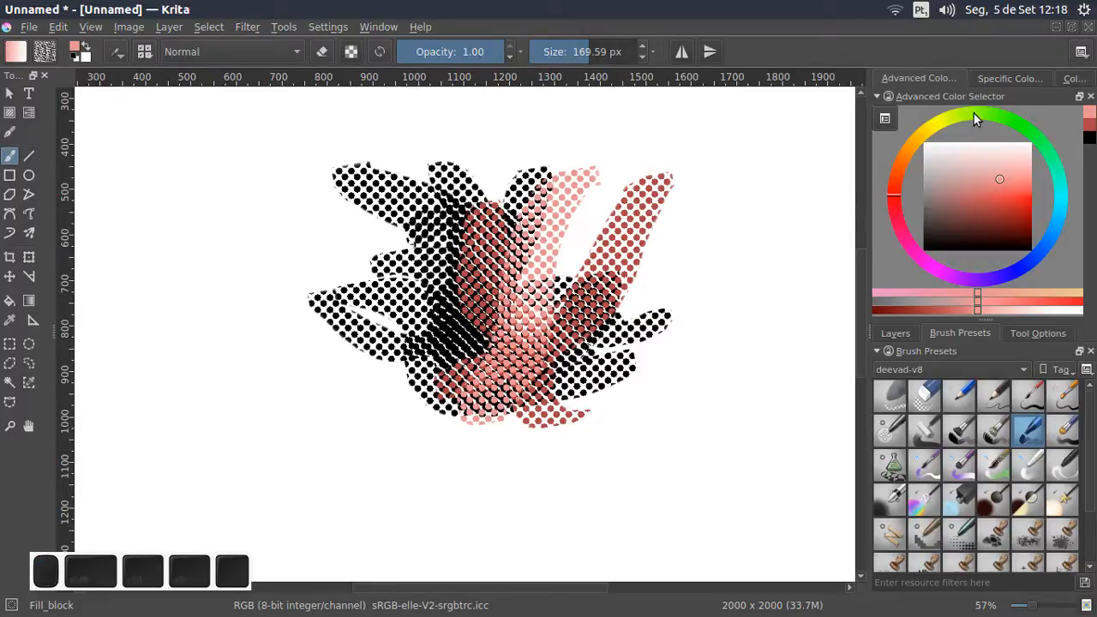
Paint a green stroke and two light yellow strokes over the overlapping dotted area
click(973, 113)
mouse_move(643, 184)
mouse_down()
mouse_move(519, 283)
mouse_move(493, 392)
mouse_move(467, 390)
mouse_up()
click(915, 134)
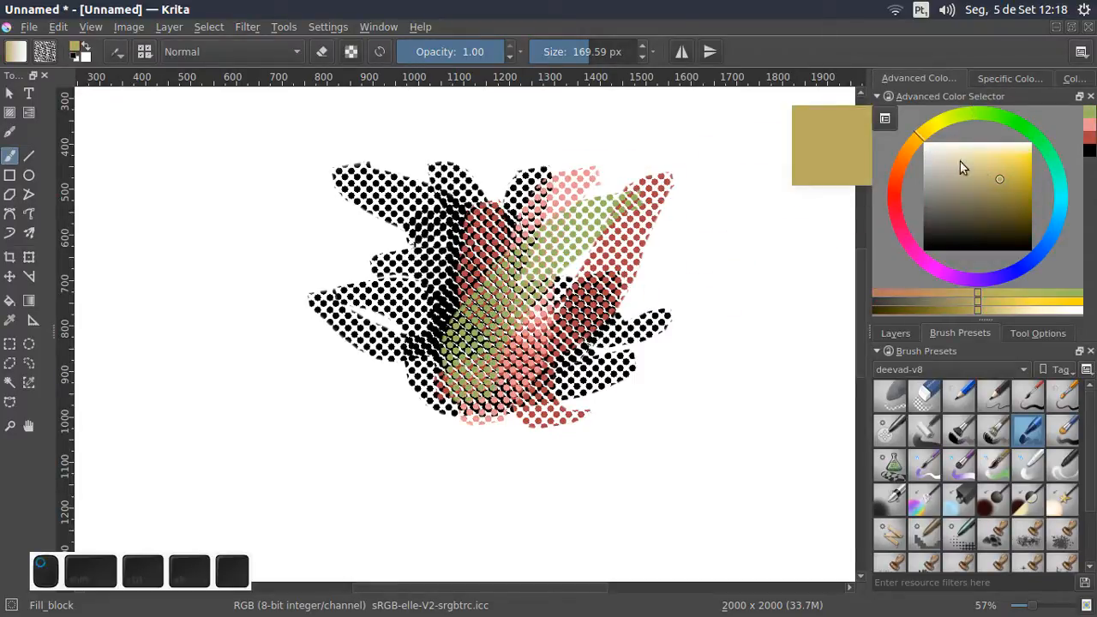
click(1008, 157)
mouse_move(615, 198)
mouse_down()
mouse_move(534, 257)
mouse_move(553, 371)
mouse_up()
mouse_move(676, 287)
mouse_down()
mouse_move(619, 321)
mouse_move(454, 274)
mouse_move(501, 185)
mouse_up()
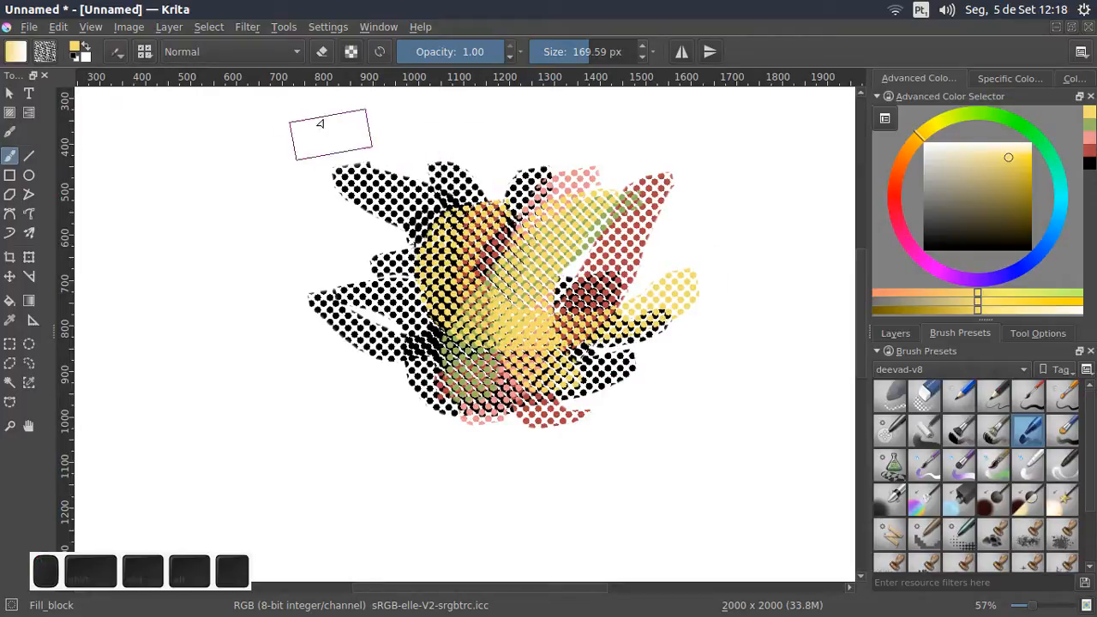
Clear the layer and turn off Random Offset for both the horizontal and vertical pattern offsets
key(Delete)
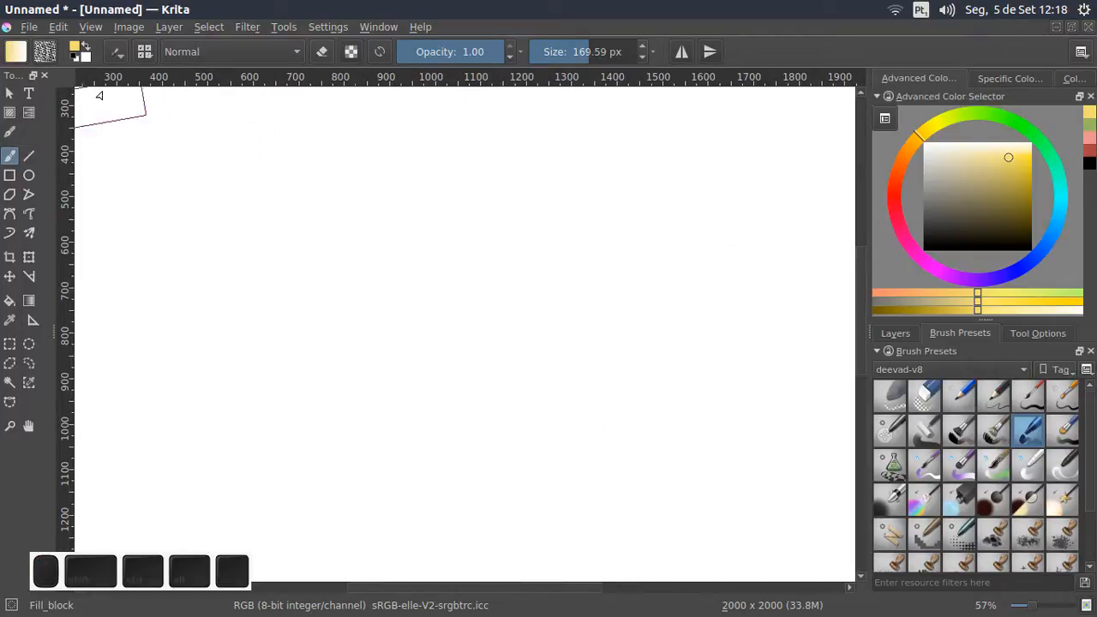
click(117, 54)
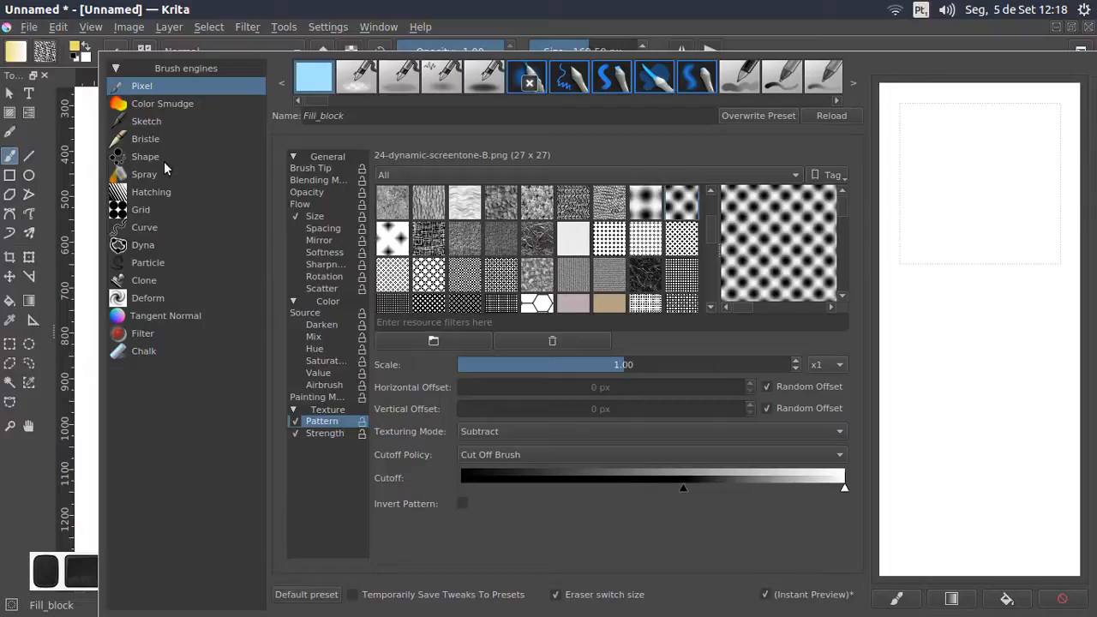
click(767, 386)
click(766, 408)
Set the pattern's texturing mode to Multiply and paint a large yellow patch with a smaller black patch over it
click(582, 432)
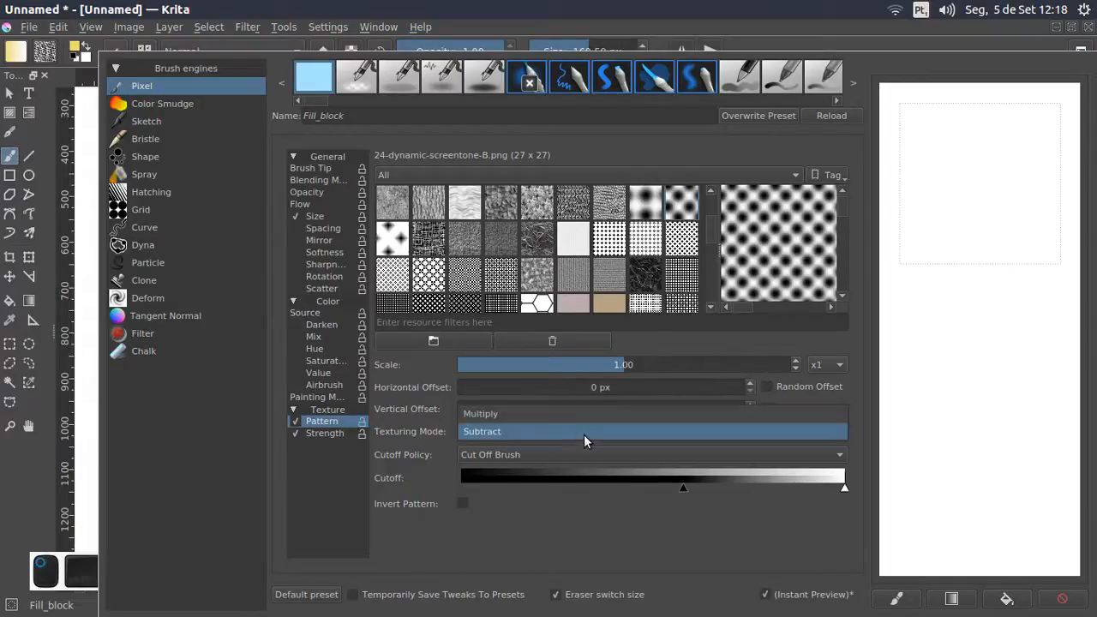
click(511, 413)
click(571, 29)
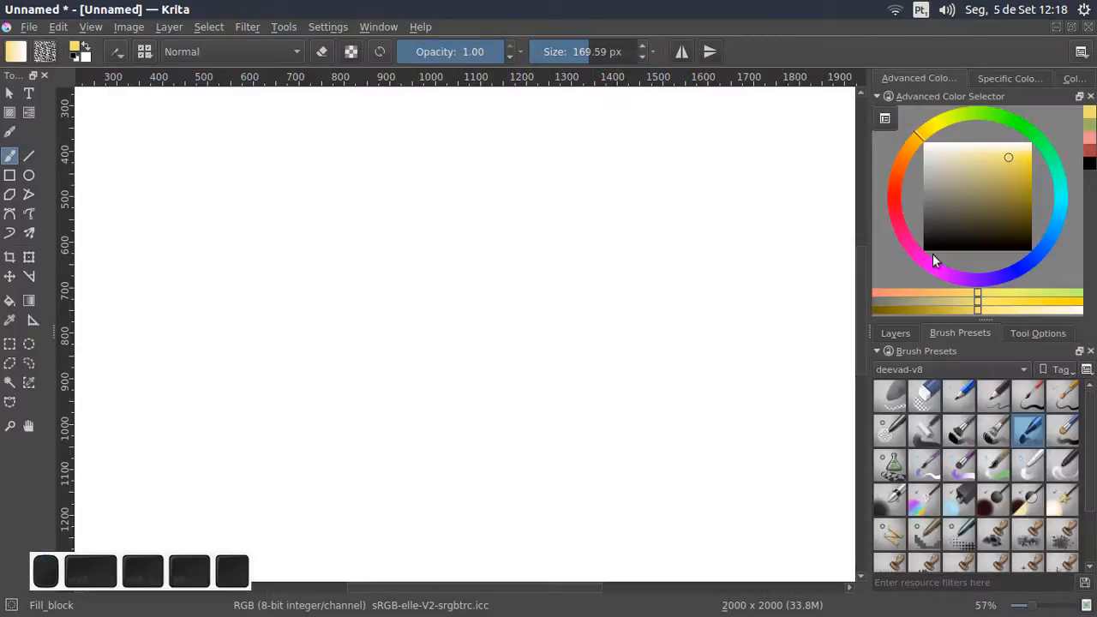
mouse_move(381, 253)
mouse_down()
mouse_move(445, 435)
mouse_move(433, 345)
mouse_move(439, 230)
mouse_move(461, 353)
mouse_move(505, 416)
mouse_move(517, 232)
mouse_move(558, 317)
mouse_move(573, 400)
mouse_move(574, 313)
mouse_up()
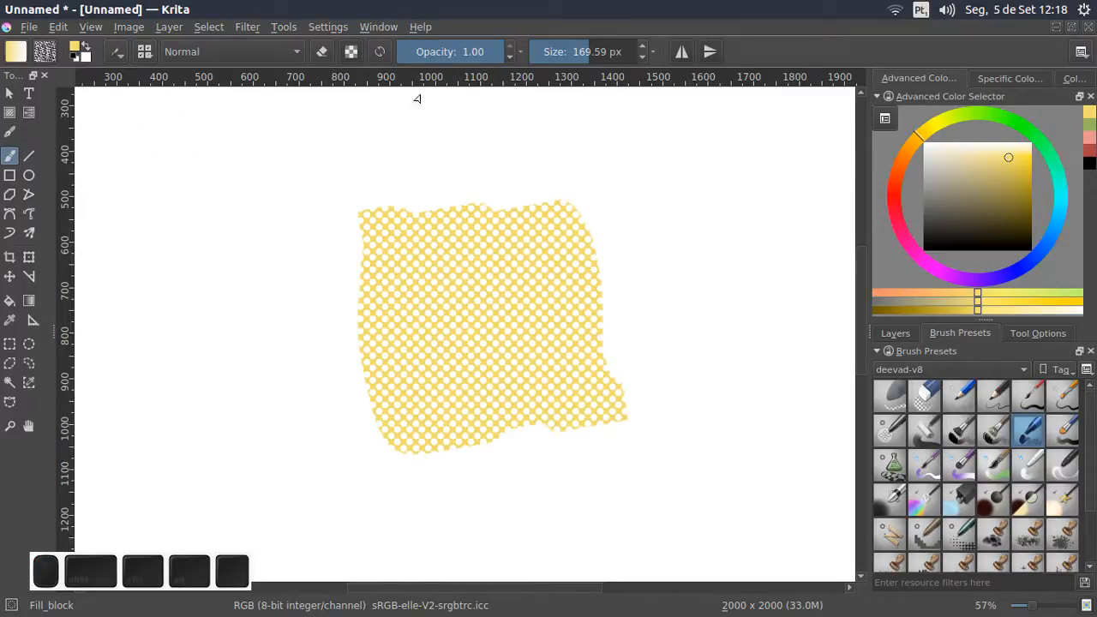
drag(996, 184, 923, 250)
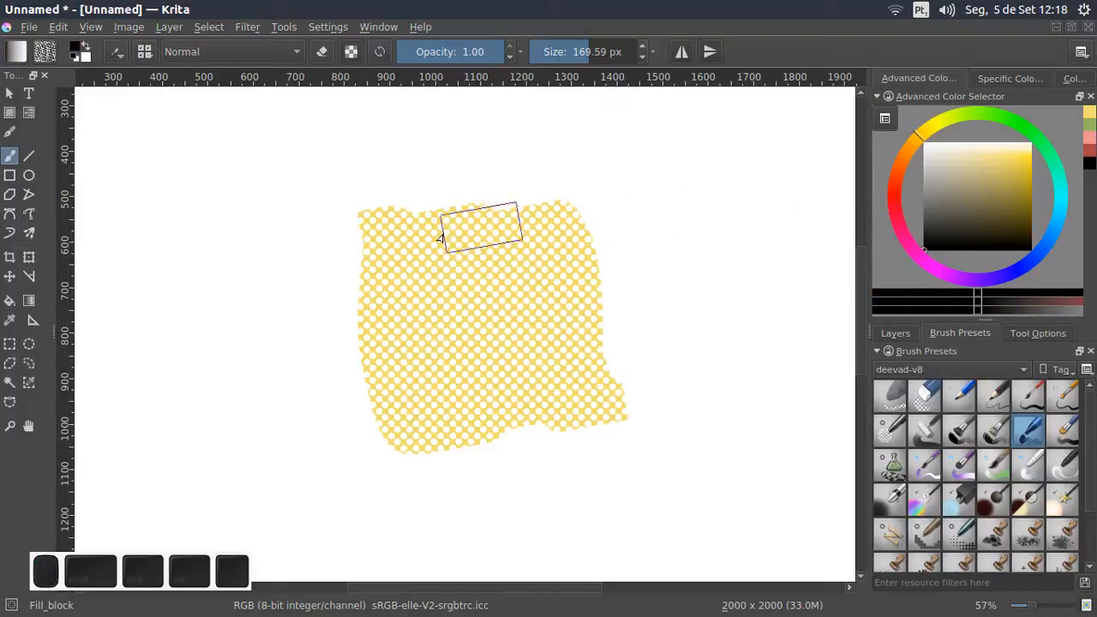
mouse_move(433, 244)
mouse_down()
mouse_move(445, 368)
mouse_move(489, 299)
mouse_move(551, 317)
mouse_move(599, 384)
mouse_move(592, 411)
mouse_up()
Set the pattern's texturing mode to Subtract and paint black strokes over the yellow patch and in a wide curve around it
click(117, 51)
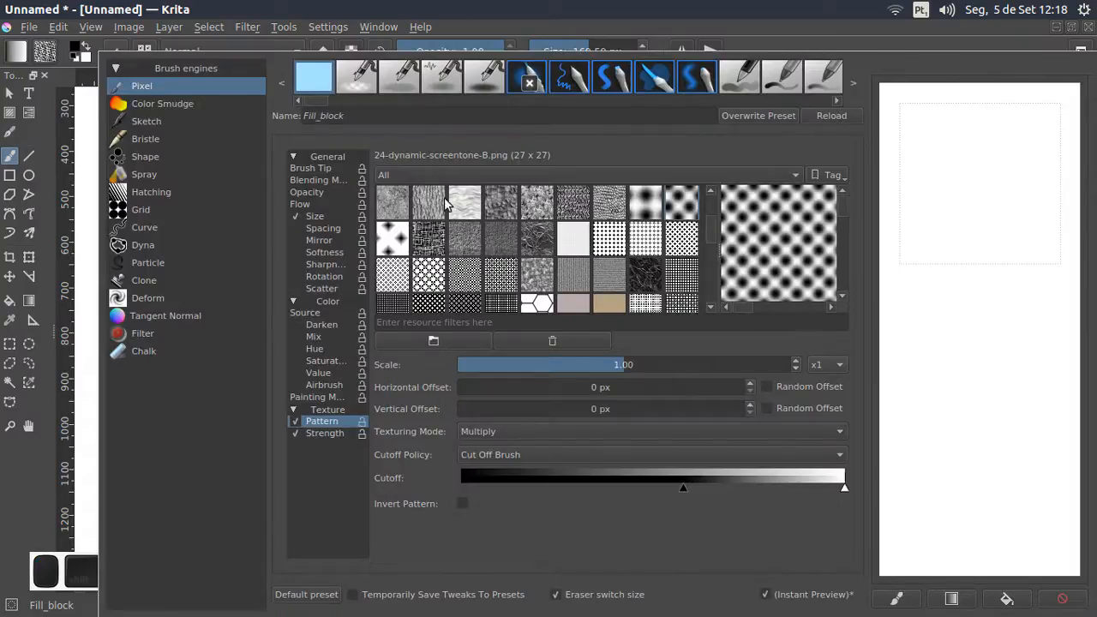
click(511, 430)
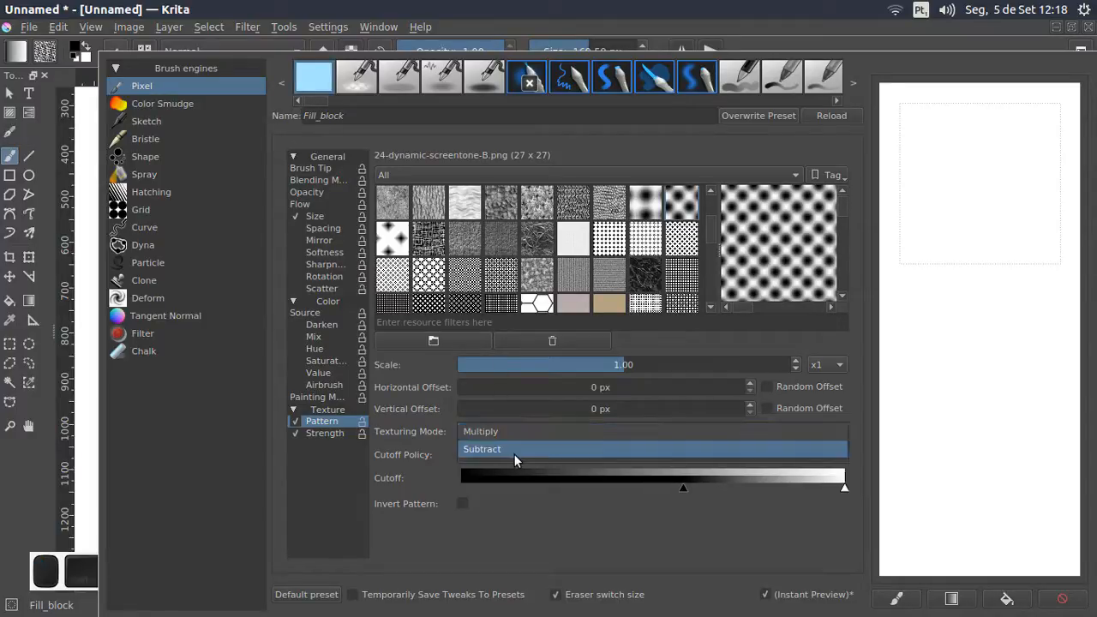
click(514, 451)
click(589, 19)
drag(529, 193, 575, 305)
mouse_move(692, 197)
mouse_down()
mouse_move(685, 380)
mouse_move(770, 449)
mouse_move(758, 302)
mouse_move(765, 230)
mouse_move(676, 129)
mouse_move(341, 156)
mouse_move(245, 218)
mouse_move(295, 347)
mouse_up()
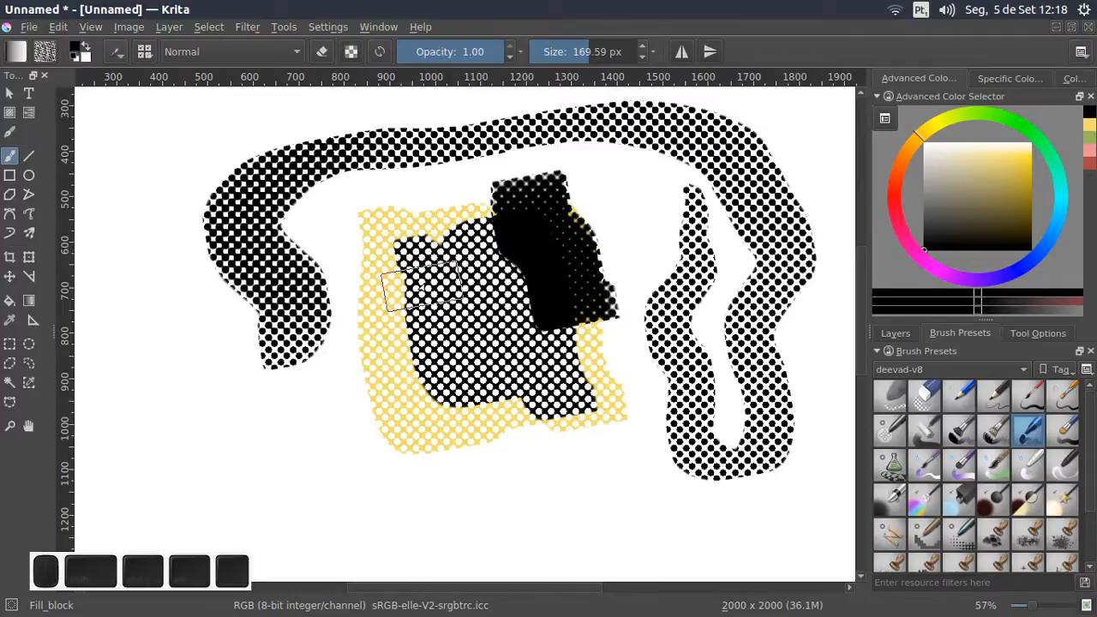
Clear the layer, paint a winding black test stroke, and clear the layer again
key(Delete)
mouse_move(357, 276)
mouse_down()
mouse_move(403, 428)
mouse_move(434, 269)
mouse_move(480, 209)
mouse_up()
drag(560, 305, 533, 315)
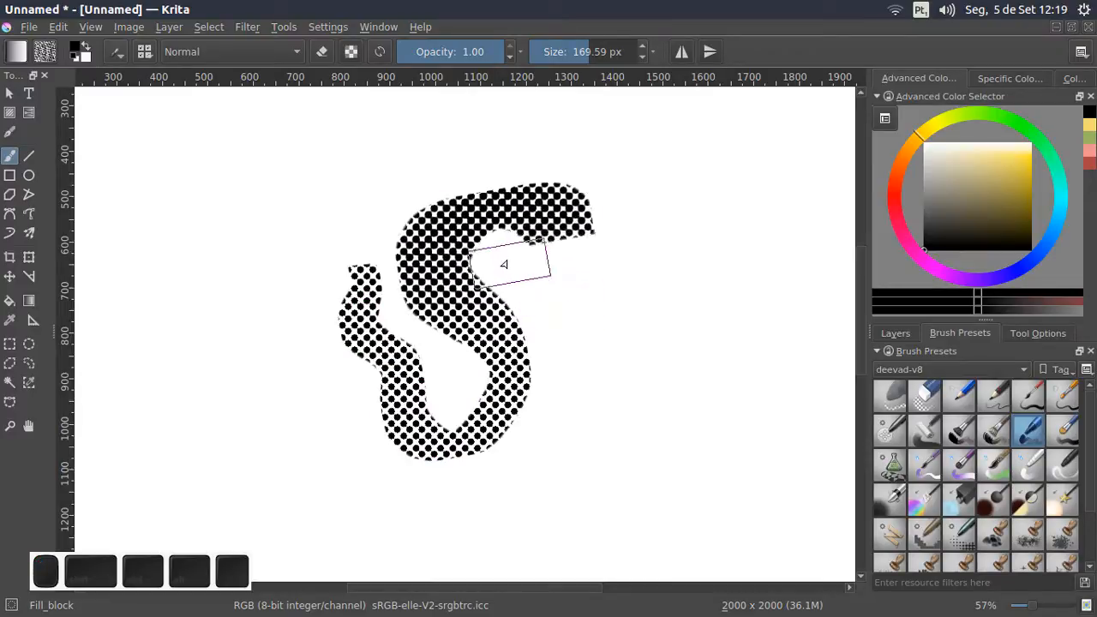
key(Delete)
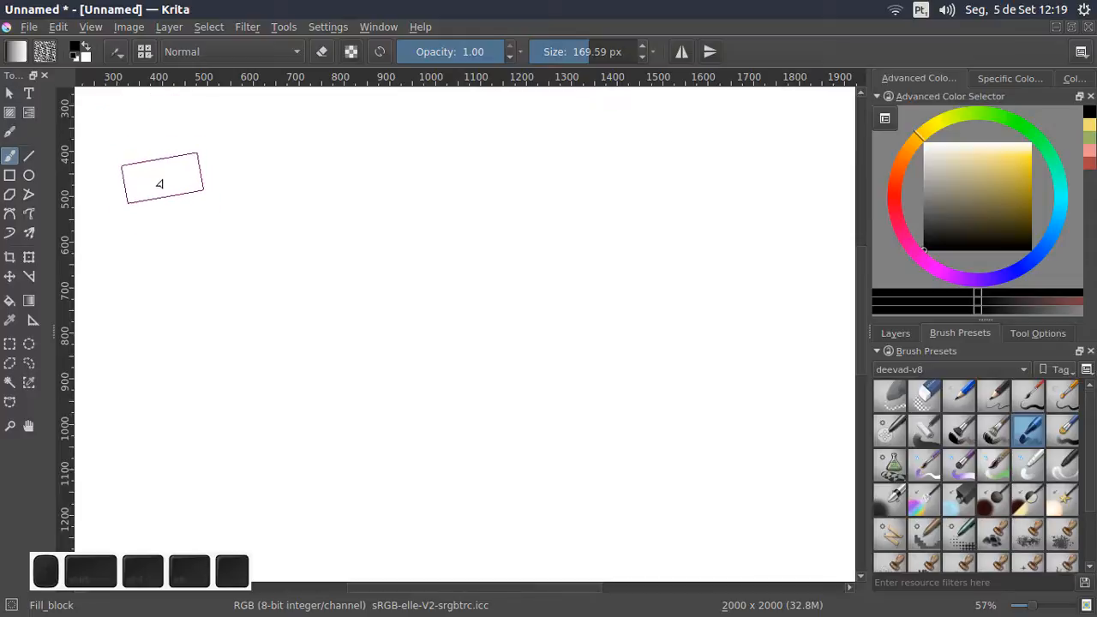
Set the pattern's cutoff policy to Cut Off Disabled and paint a long winding black stroke that widens along its length
click(117, 53)
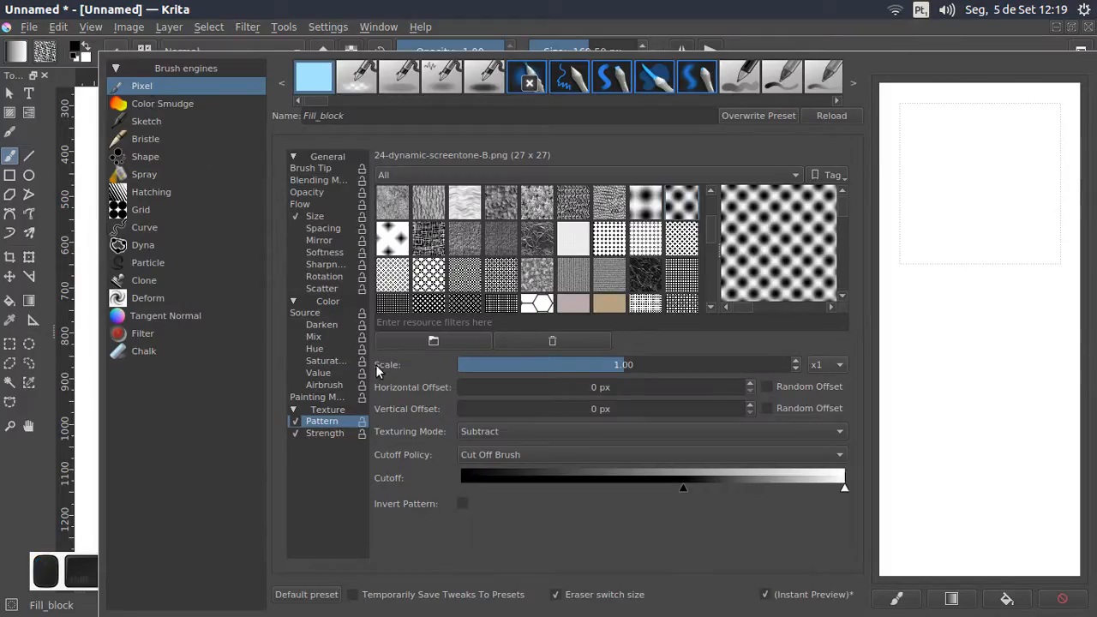
click(524, 456)
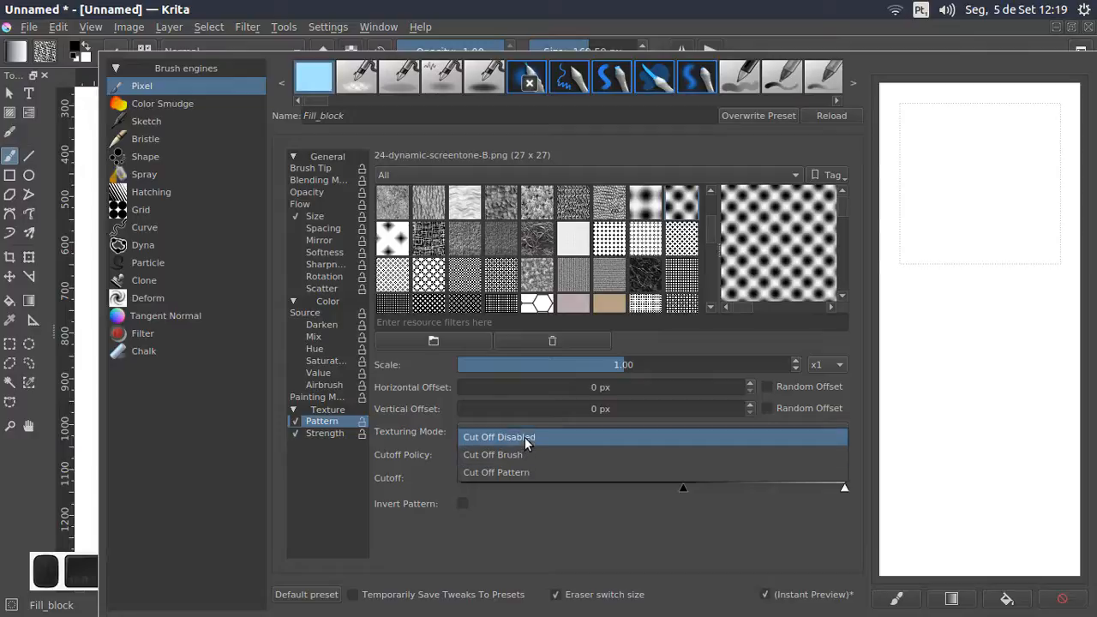
click(524, 437)
click(583, 48)
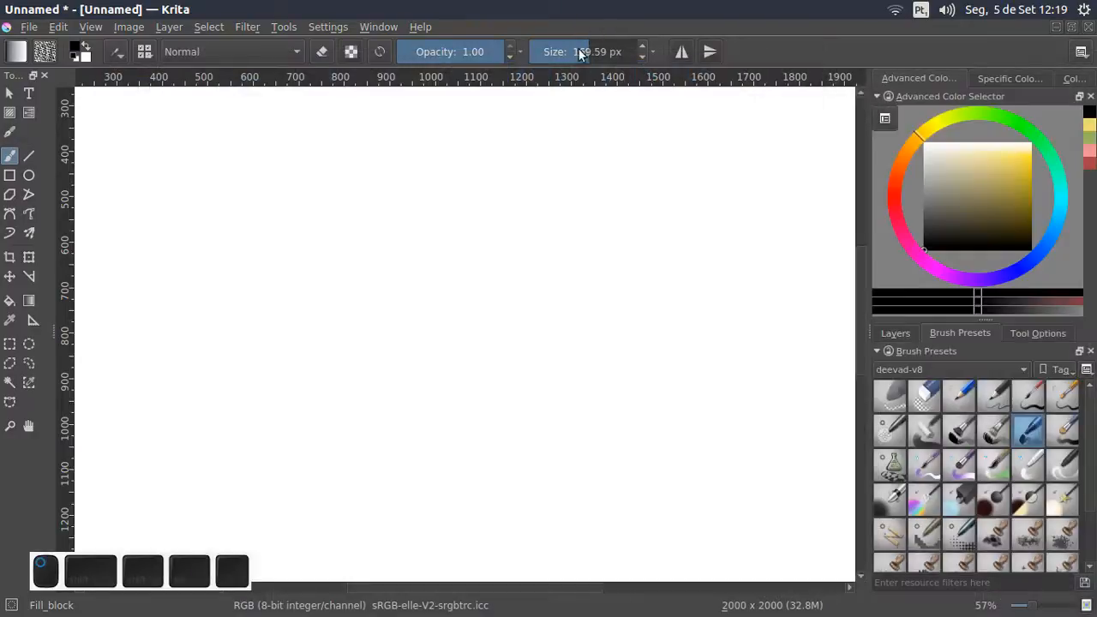
mouse_move(431, 244)
mouse_down()
mouse_move(555, 246)
mouse_move(641, 451)
mouse_move(767, 359)
mouse_up()
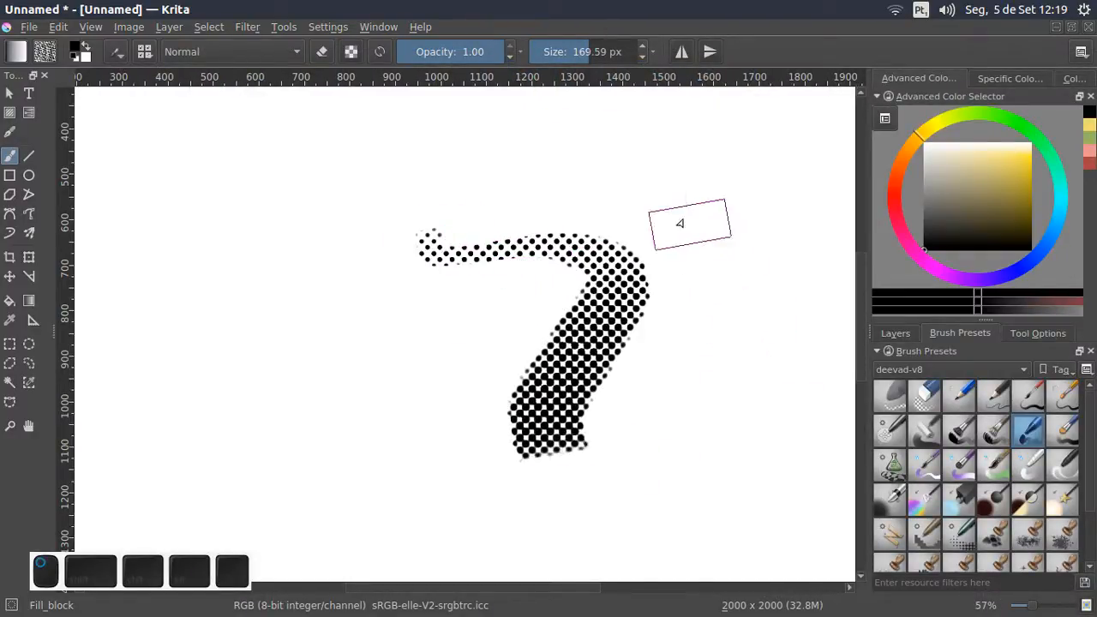
Look through the cutoff policy options of the brush pattern, including Cut Off Pattern, and return to the canvas
click(117, 53)
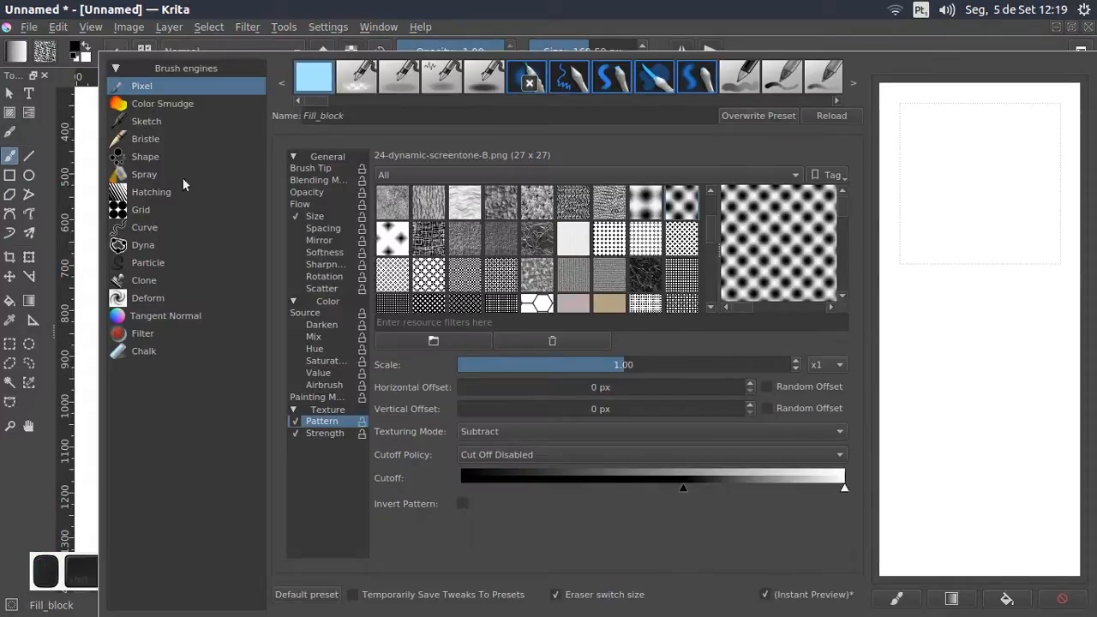
click(514, 454)
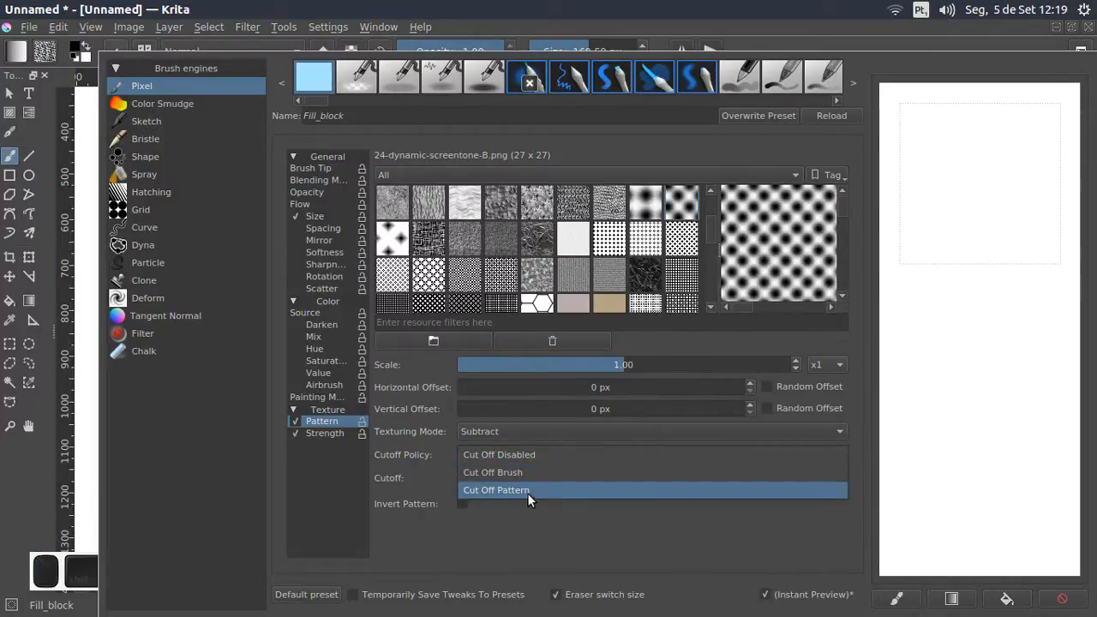
click(478, 10)
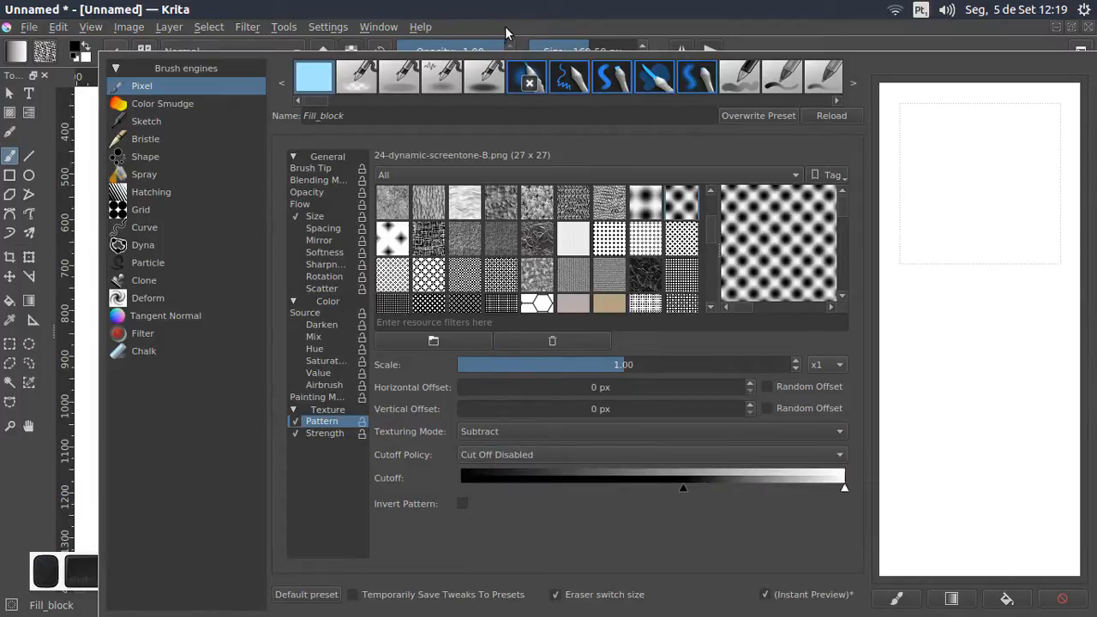
click(505, 26)
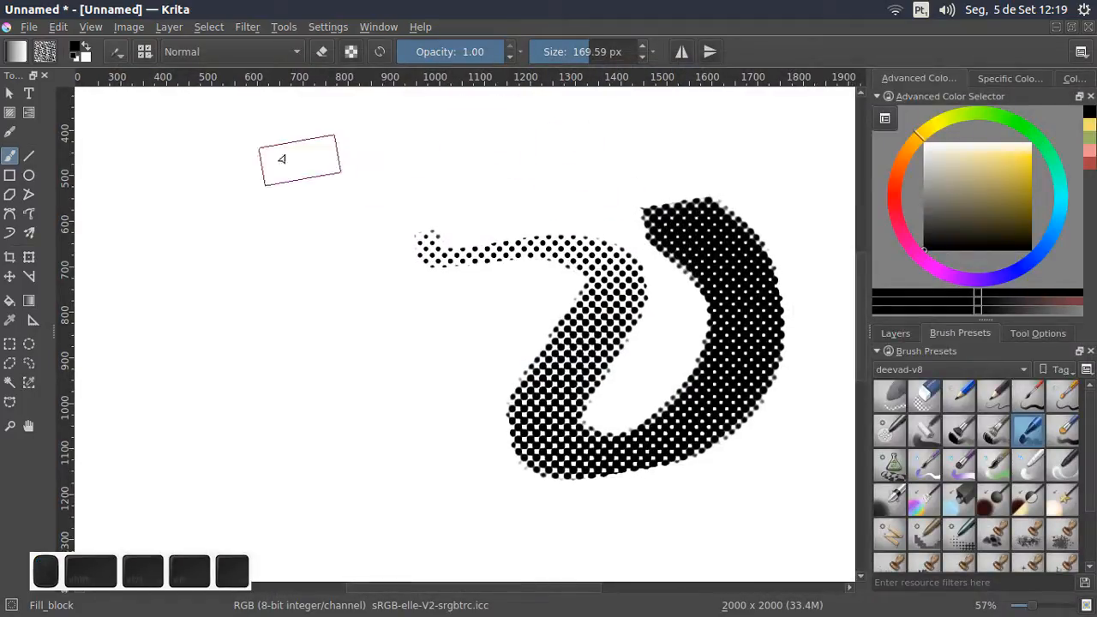
Make a rectangular selection about 1225 by 85 px above the dotted stroke and fill it with a horizontal white-to-black gradient
click(10, 344)
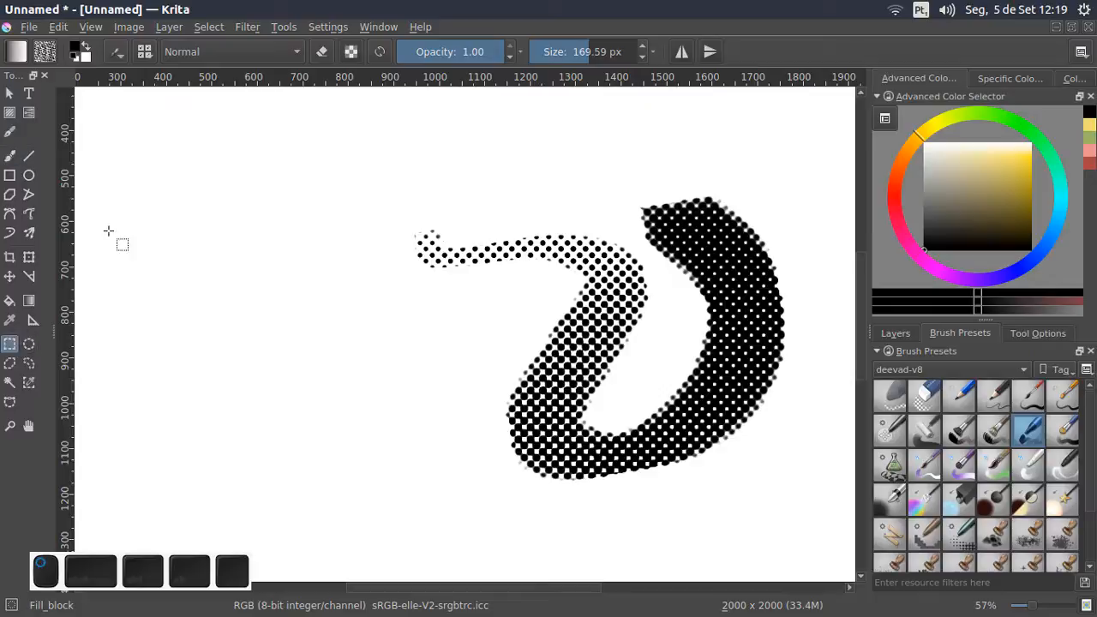
drag(208, 159, 666, 171)
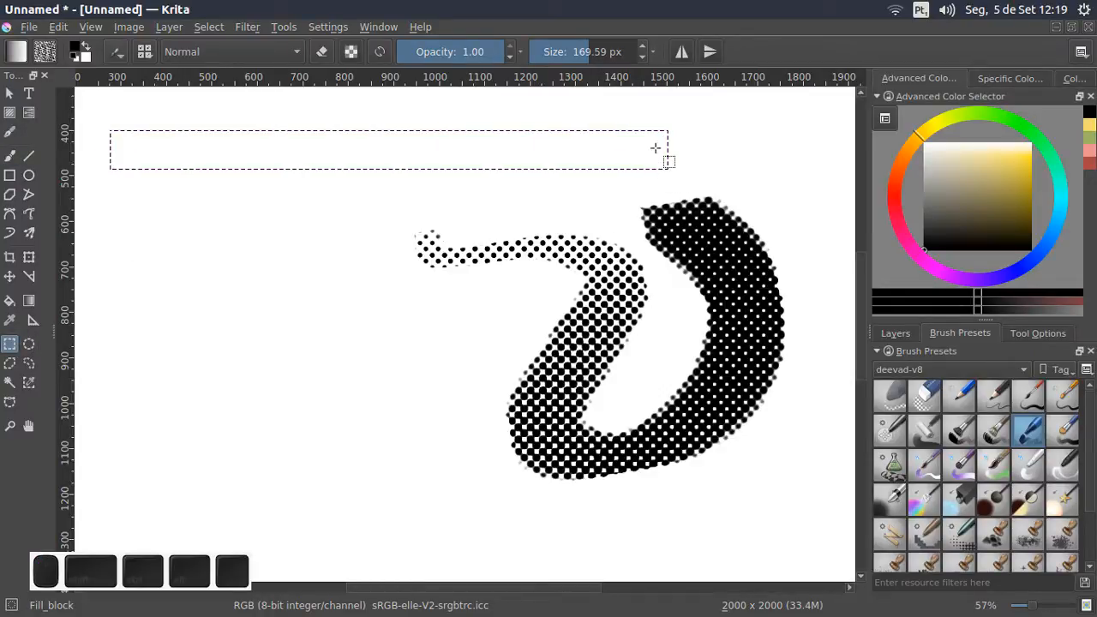
key(alt+Tab)
key(alt+Tab)
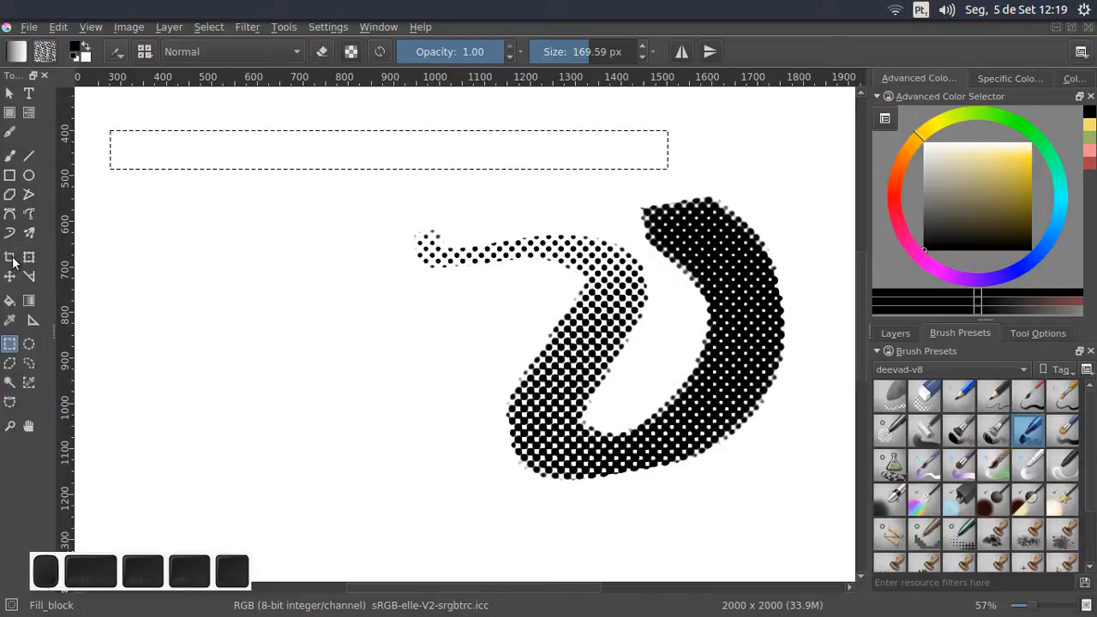
click(28, 302)
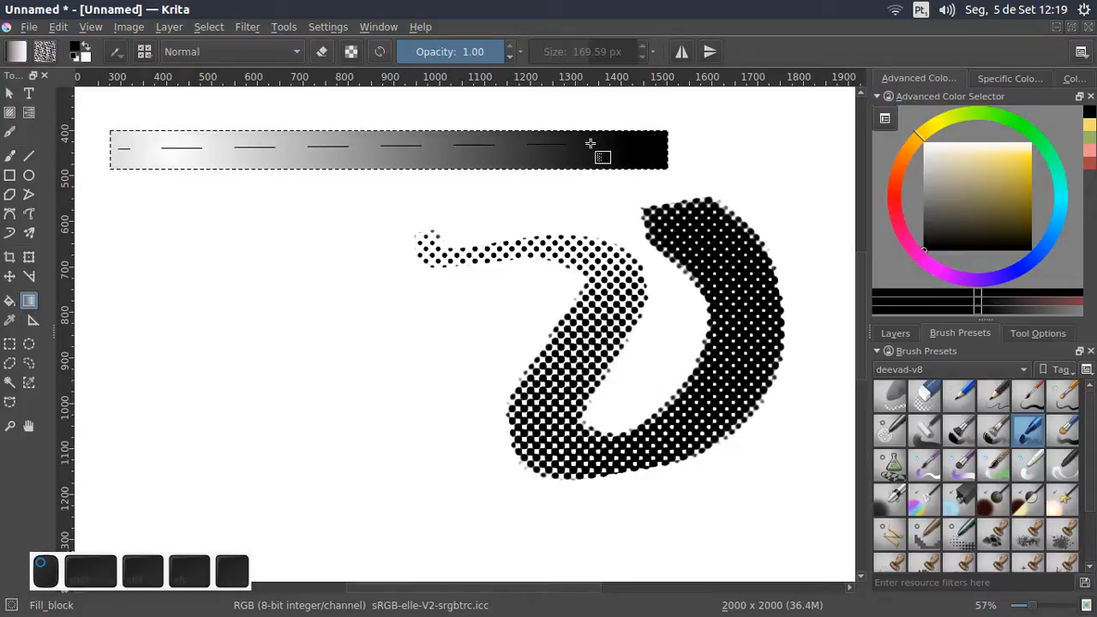
drag(667, 150, 667, 150)
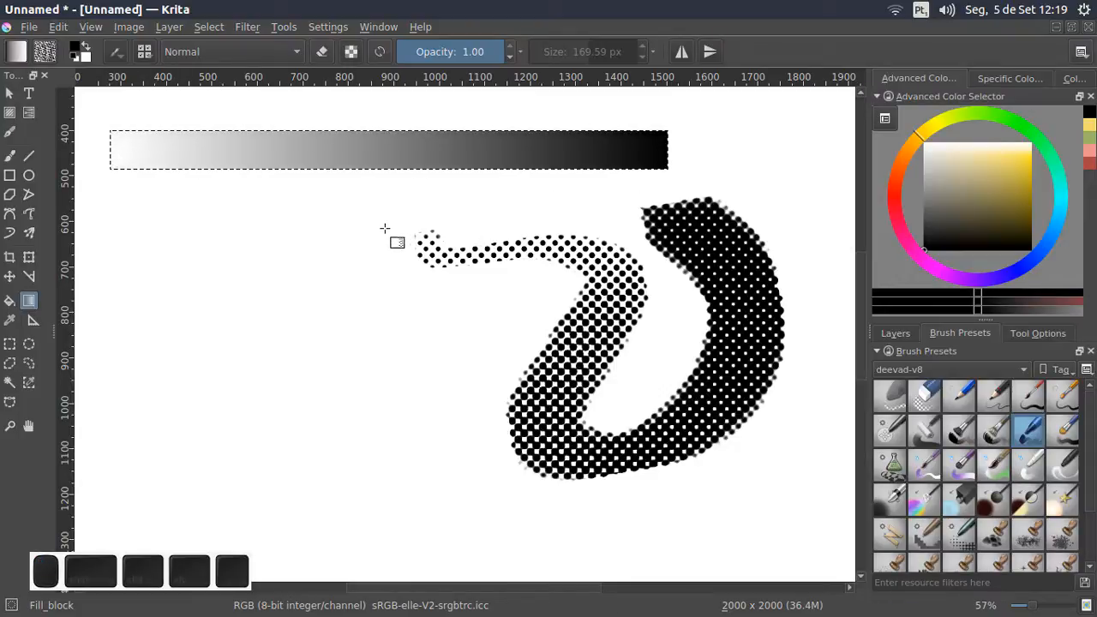
Switch to the favourite black marker brush preset at 50 px and deselect the gradient strip
key(b)
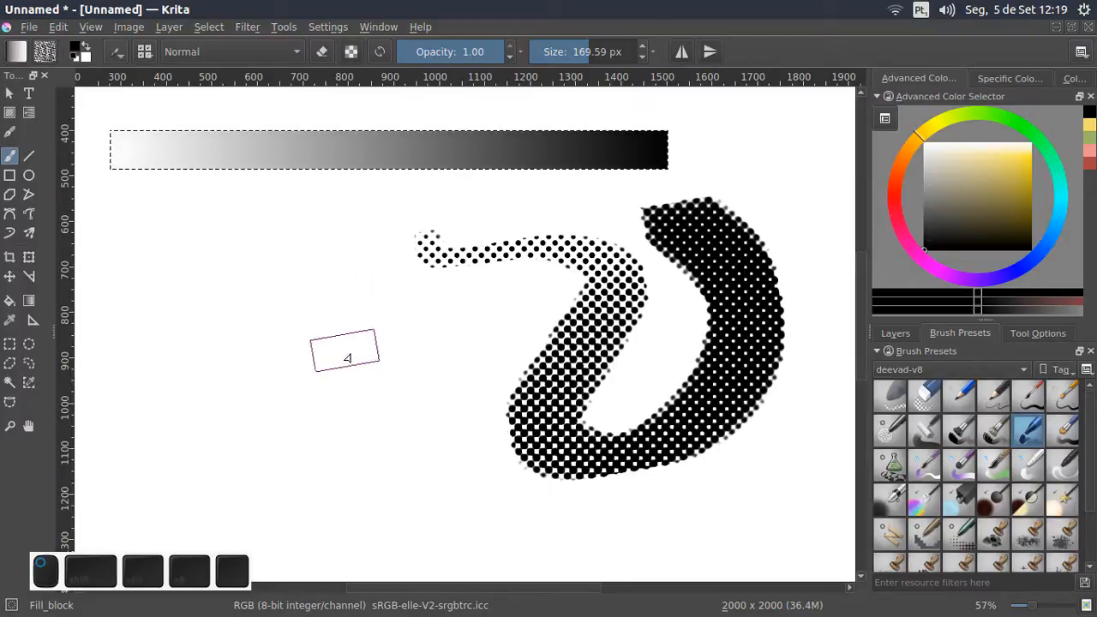
right_click(328, 292)
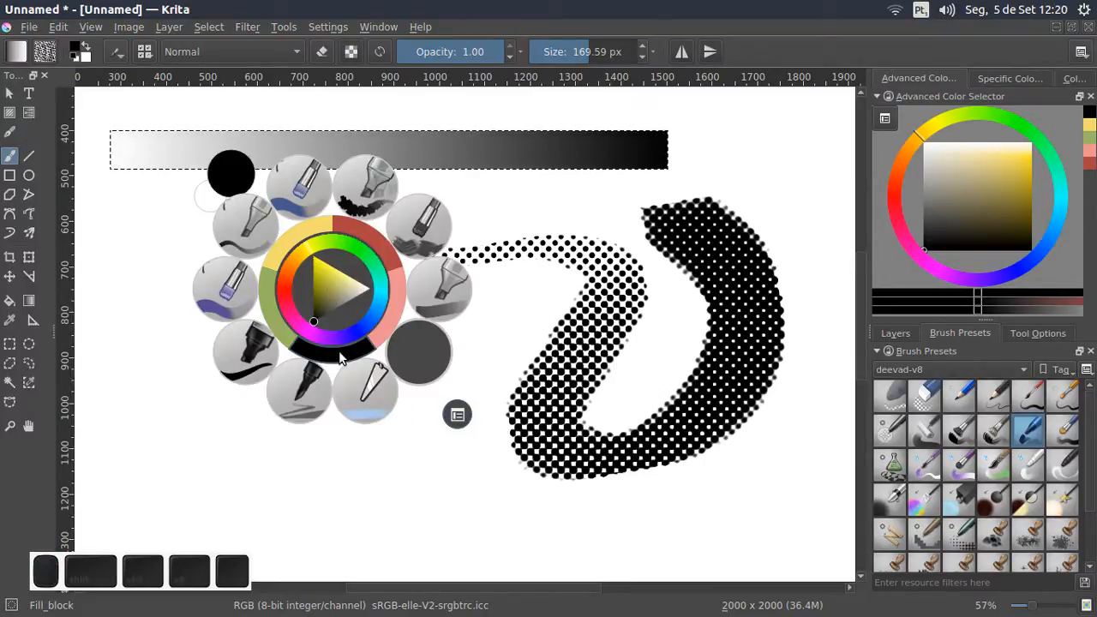
click(242, 353)
key(a)
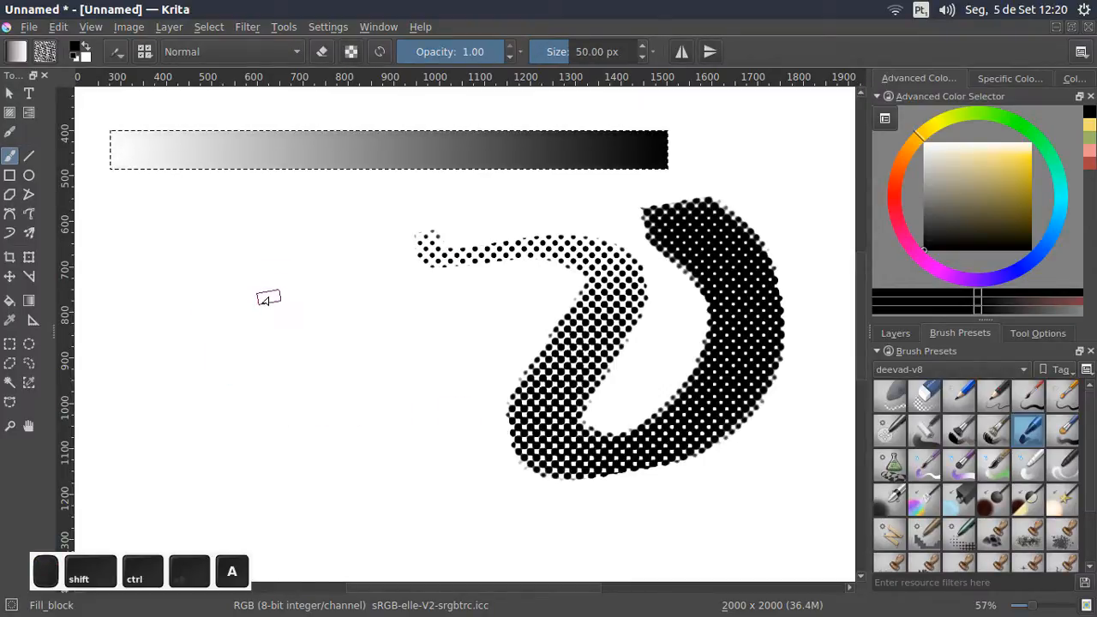
key(ctrl+shift+a)
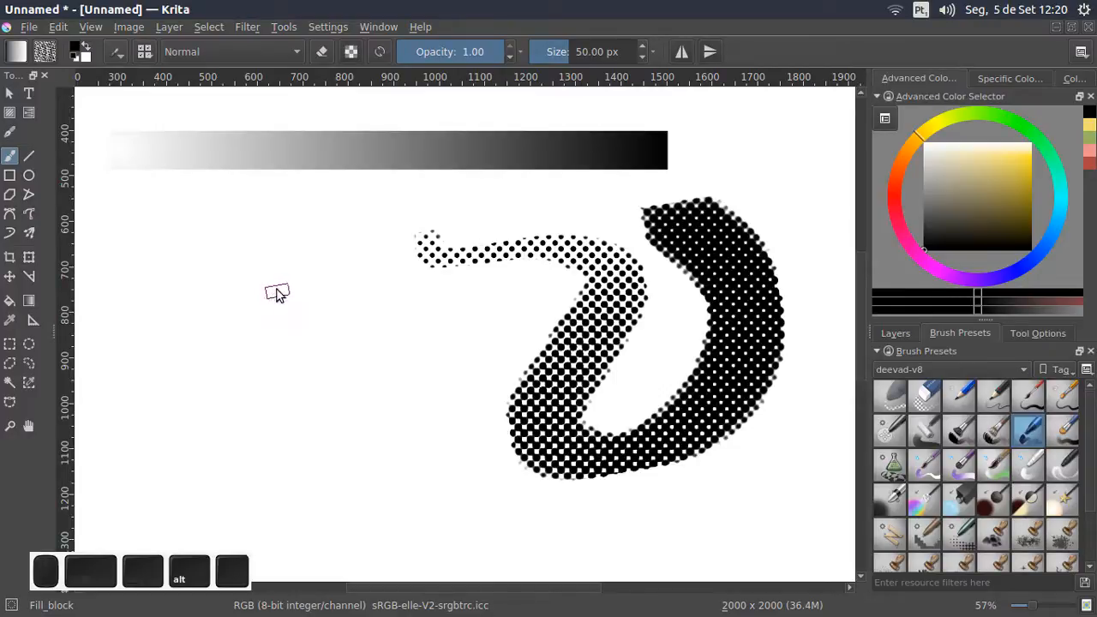
key(alt+Tab)
mouse_move(435, 285)
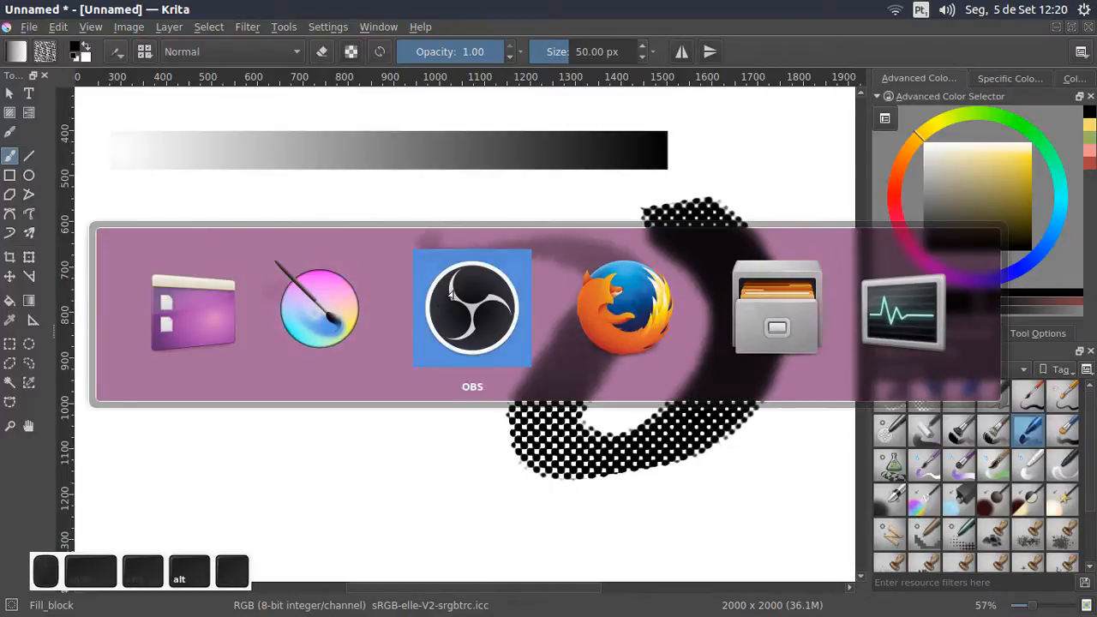
Annotate the gradient strip with vertical end marks, a spanning line above labelled "valor", and a small triangle under the light end
mouse_move(361, 247)
mouse_down()
mouse_move(417, 252)
mouse_move(369, 286)
mouse_move(420, 336)
mouse_up()
drag(179, 245, 190, 370)
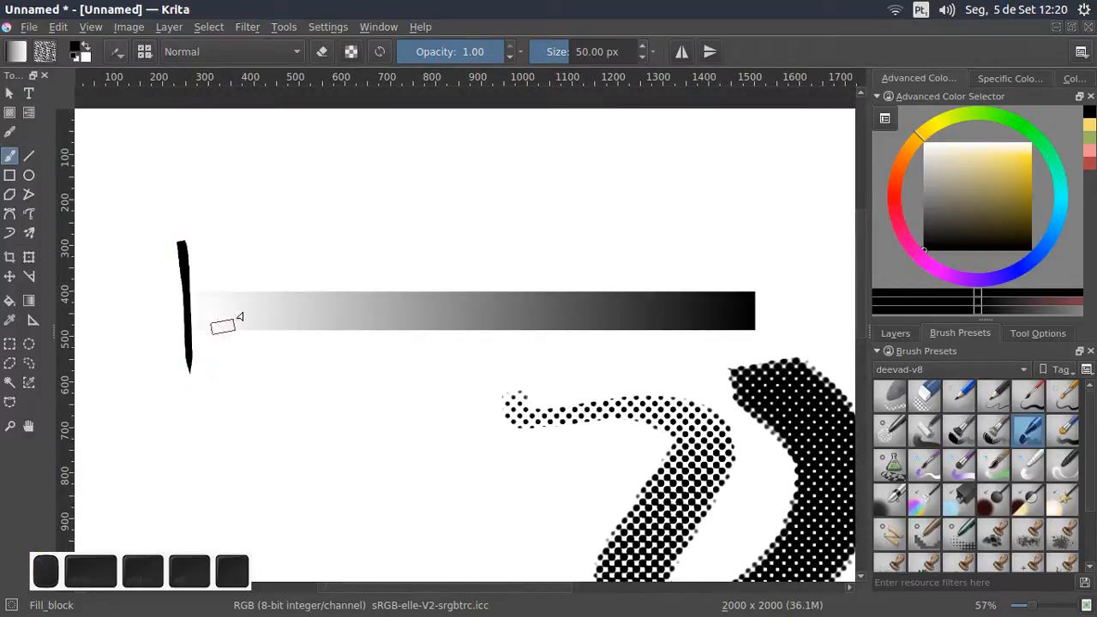
drag(754, 248, 754, 329)
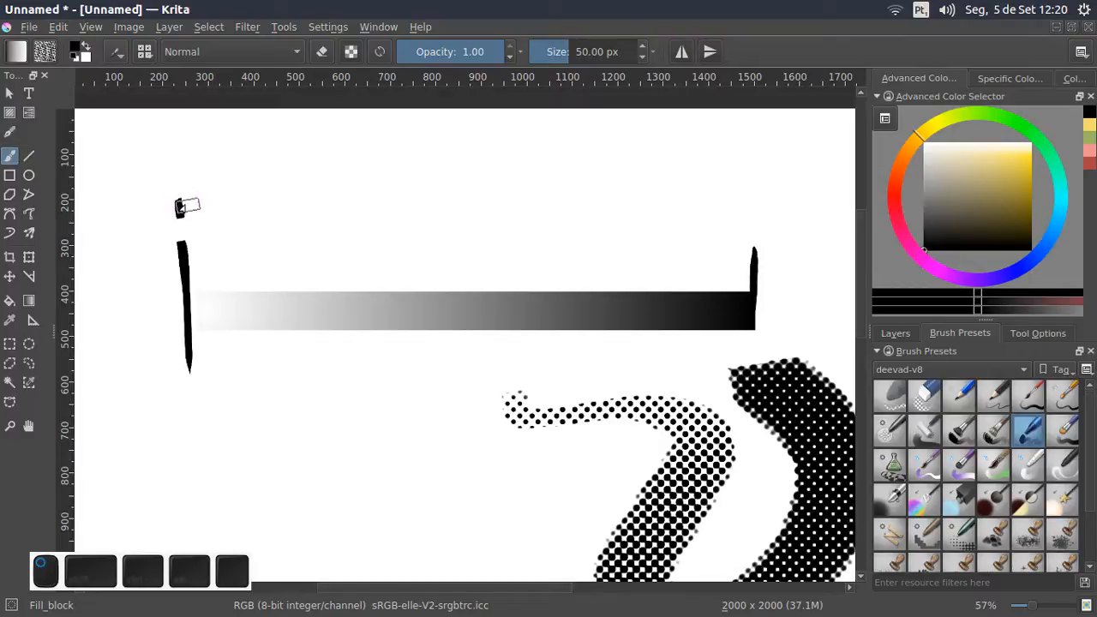
mouse_move(187, 206)
mouse_down()
mouse_move(732, 173)
mouse_move(761, 174)
mouse_up()
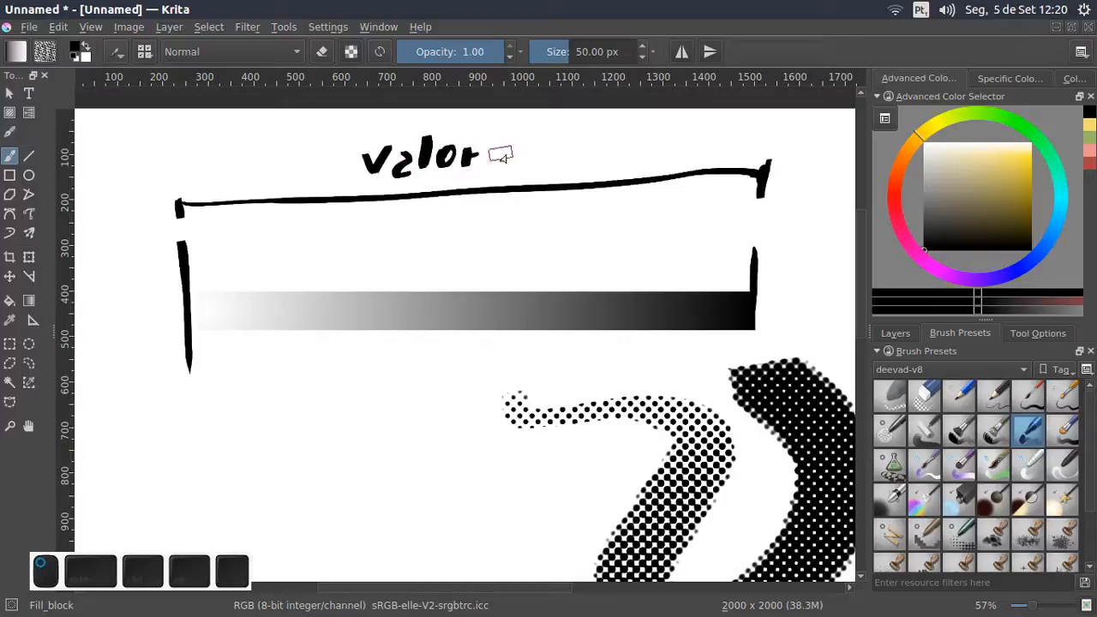
drag(403, 328, 374, 259)
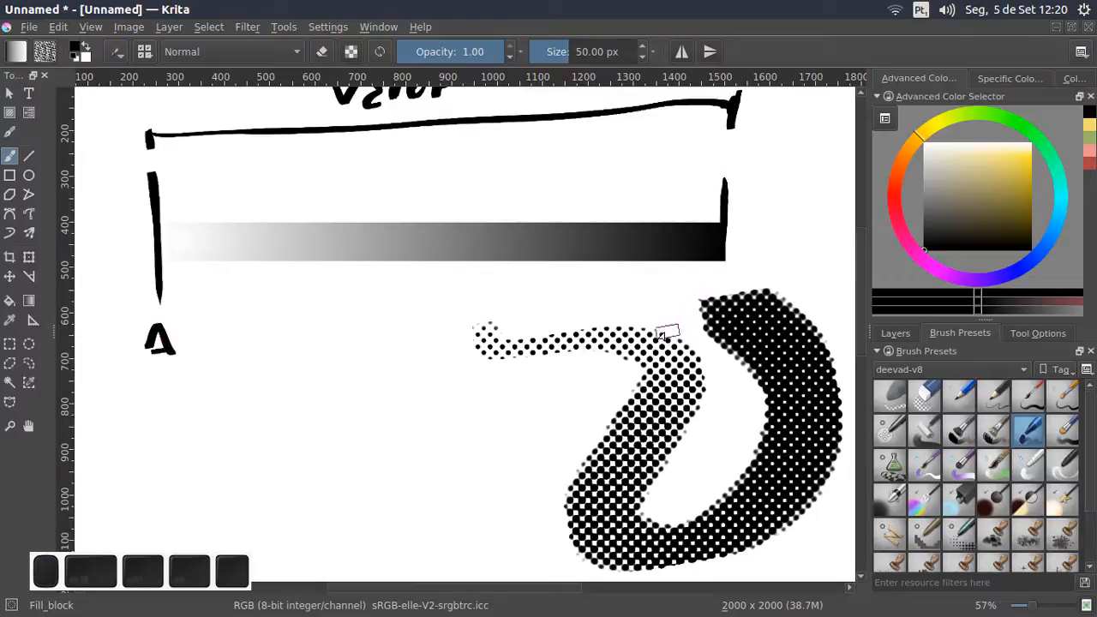
Erase the upper part of the dotted stroke with an eraser of about 187 px and draw a triangle under the strip's dark end
key(e)
mouse_move(556, 346)
shift+mouse_down()
mouse_move(677, 344)
mouse_move(464, 338)
shift+mouse_up()
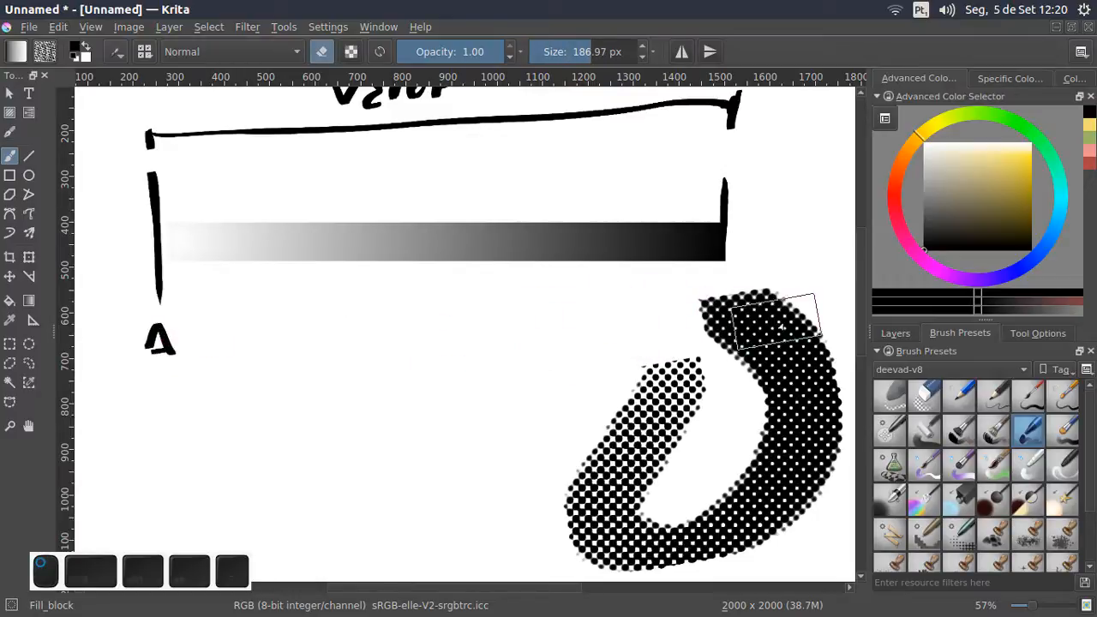
mouse_move(781, 326)
mouse_down()
mouse_move(687, 313)
mouse_move(763, 333)
mouse_move(789, 364)
mouse_move(737, 515)
mouse_move(813, 379)
mouse_move(700, 345)
mouse_move(641, 384)
mouse_move(631, 424)
mouse_move(671, 473)
mouse_move(724, 358)
mouse_move(725, 388)
mouse_move(661, 392)
mouse_move(636, 484)
mouse_move(558, 378)
mouse_up()
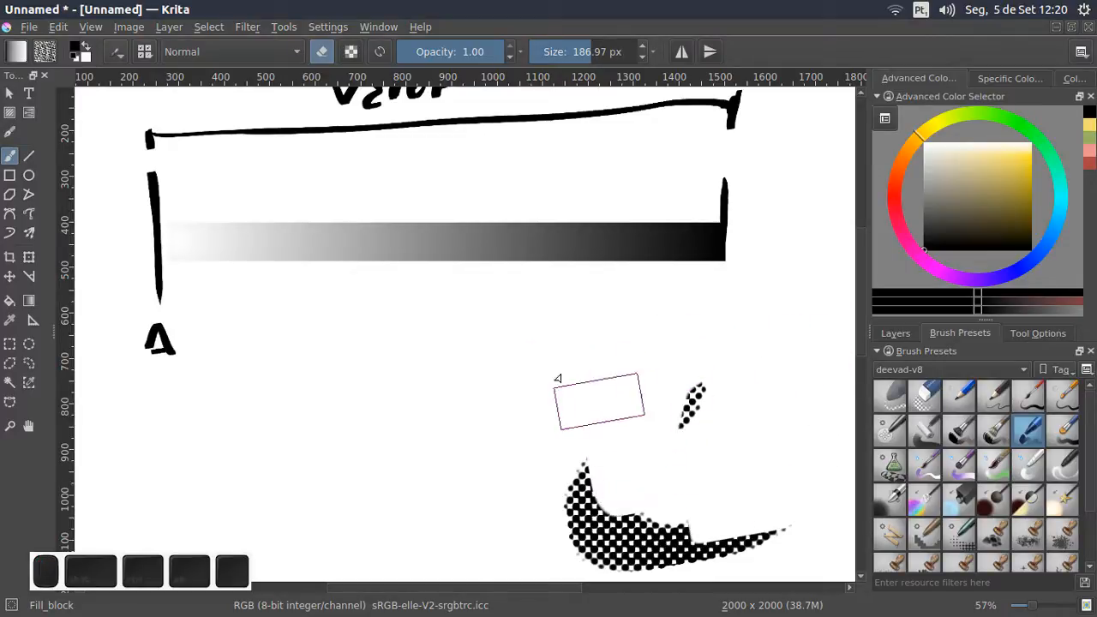
shift+drag(507, 321, 411, 323)
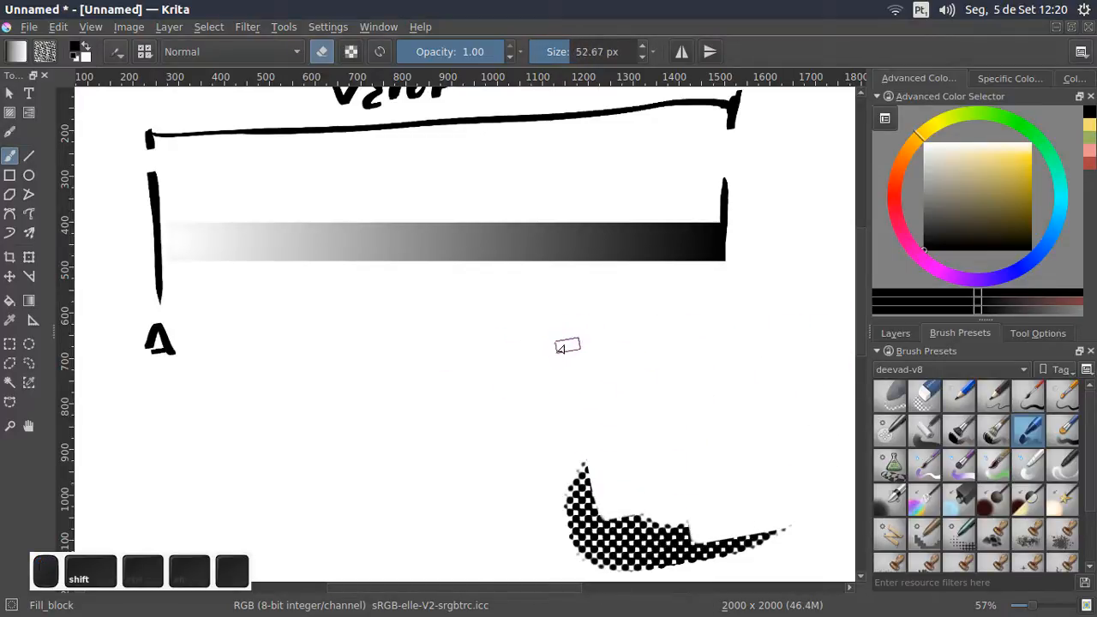
key(e)
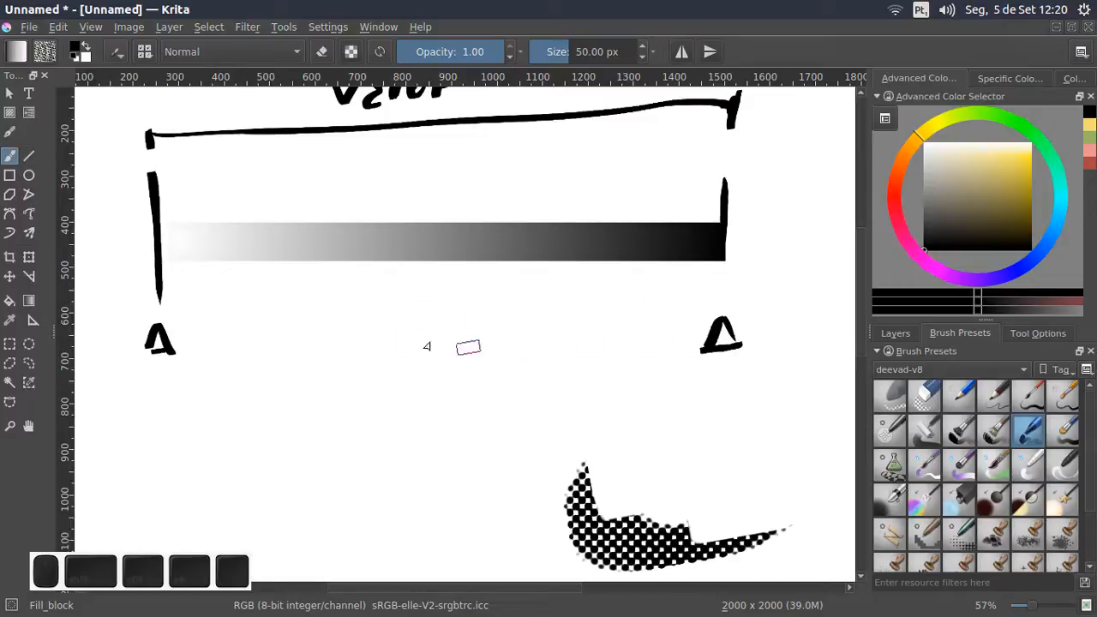
Mirror the canvas view horizontally, try a short line beside the triangle under the gradient's light end, and undo that line
key(m)
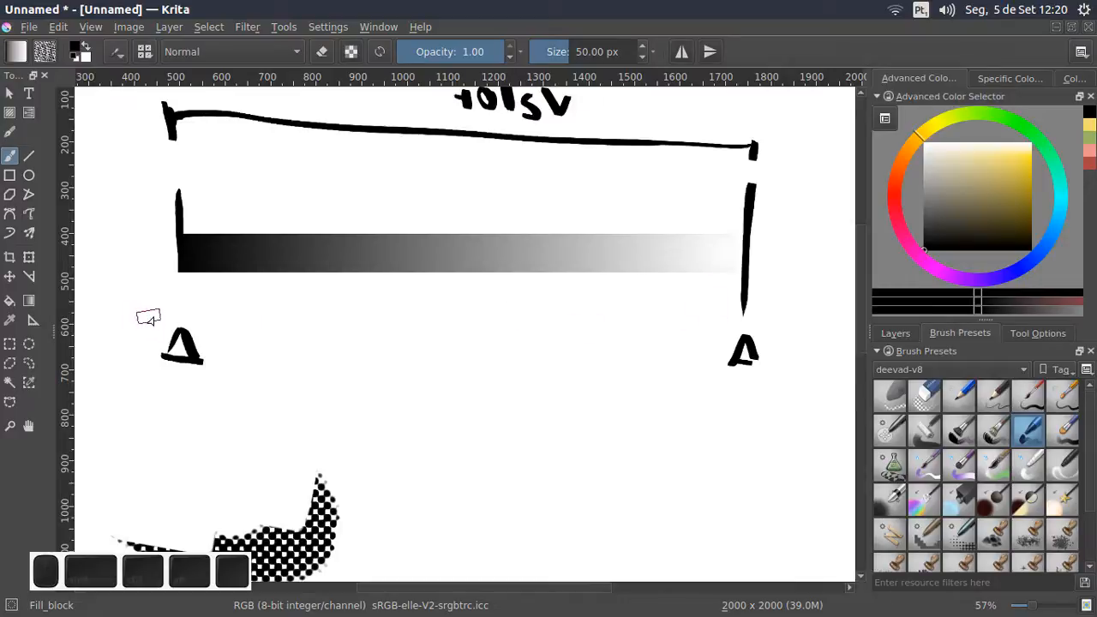
drag(720, 361, 578, 371)
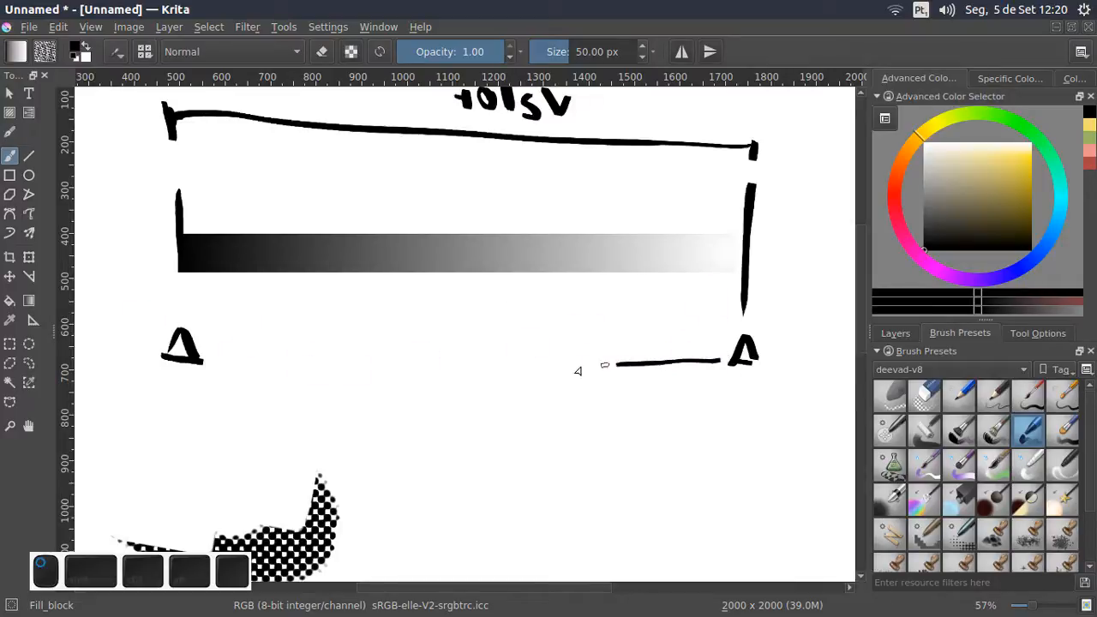
key(ctrl+z)
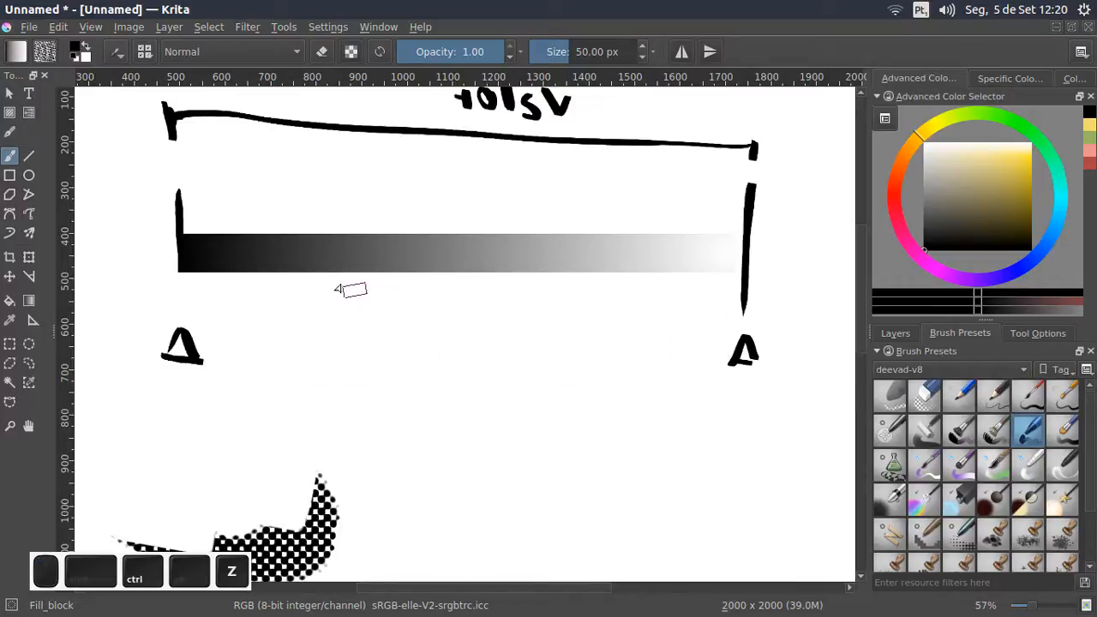
Select the triangle under the gradient's light end and move it under the dark quarter of the strip
click(9, 344)
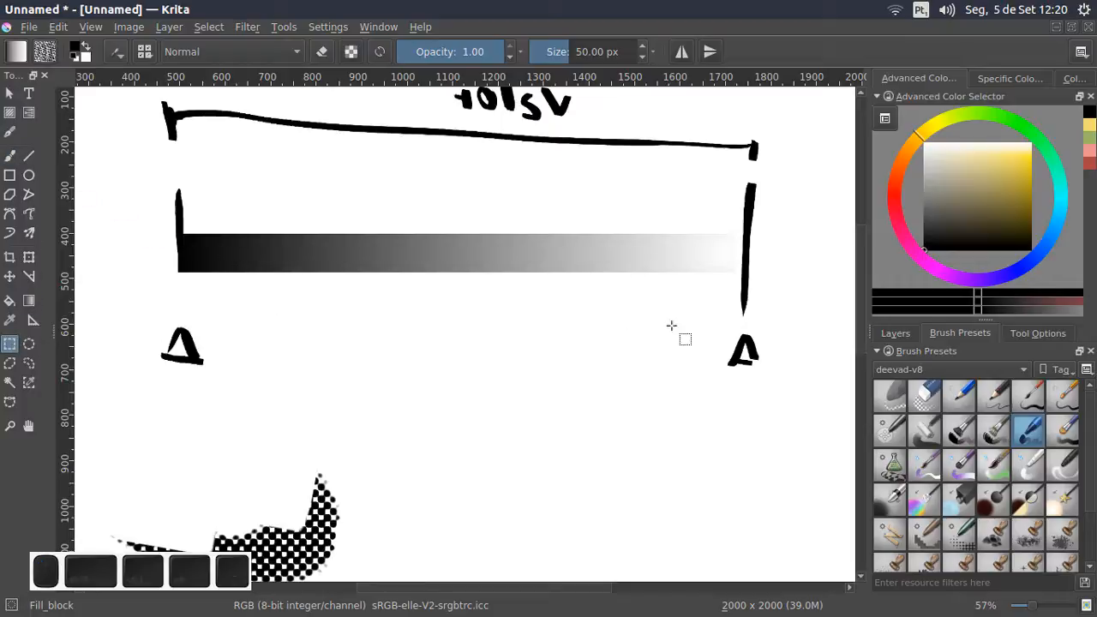
drag(690, 323, 794, 385)
key(ctrl+t)
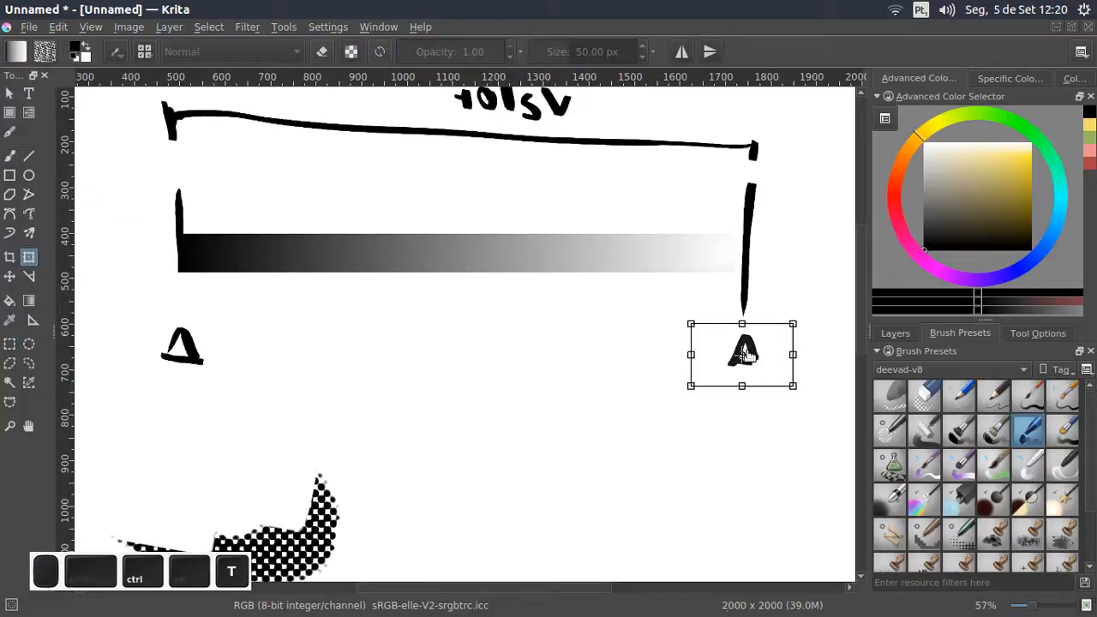
drag(742, 360, 351, 358)
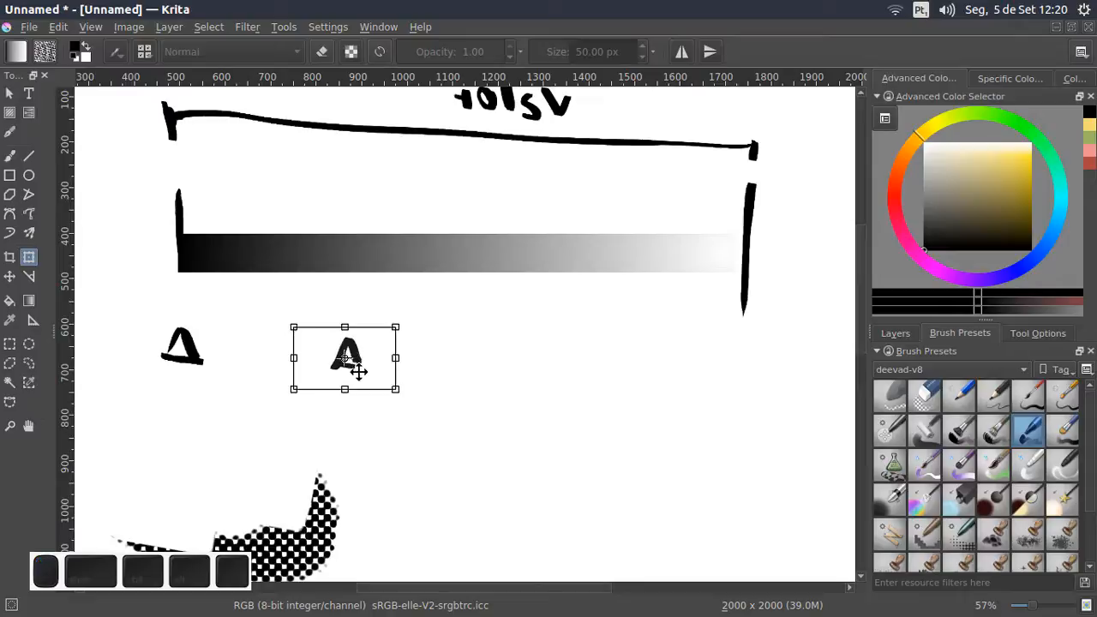
key(Return)
key(b)
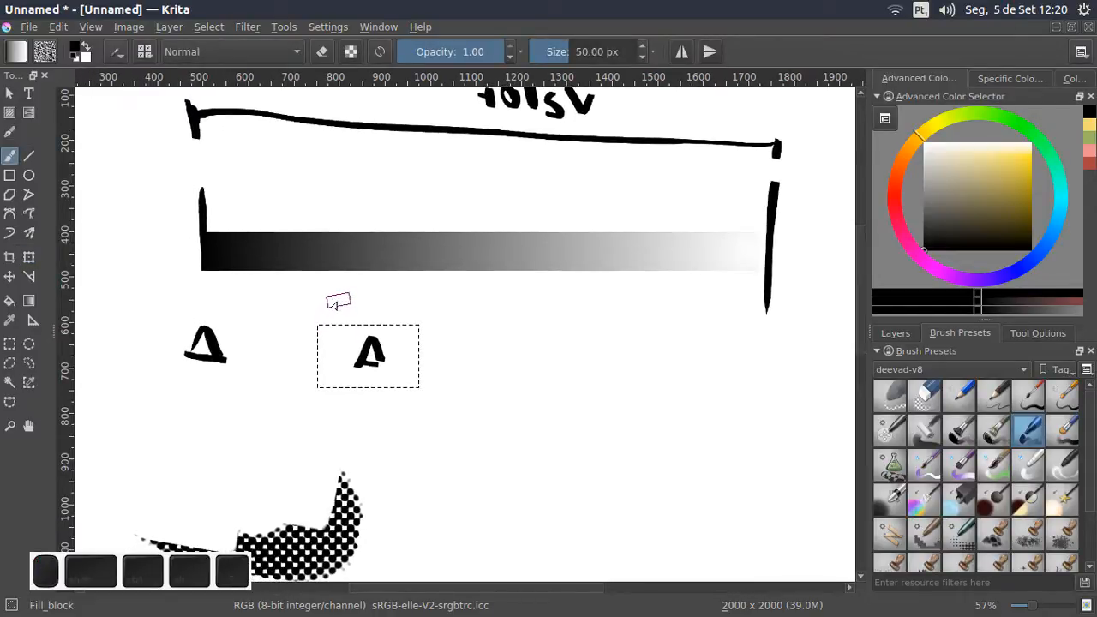
Paint near-white sampled from the strip over its lighter part at 165.18 px, and undo back to the triangle's original position
ctrl+click(738, 258)
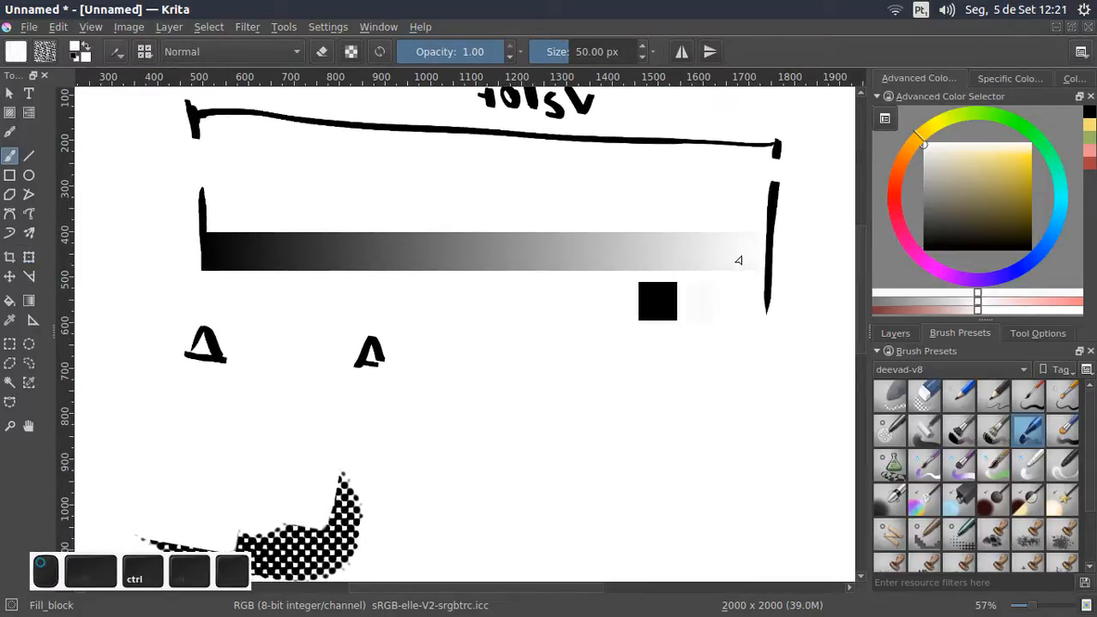
drag(385, 259, 440, 257)
drag(378, 247, 737, 255)
drag(480, 236, 370, 253)
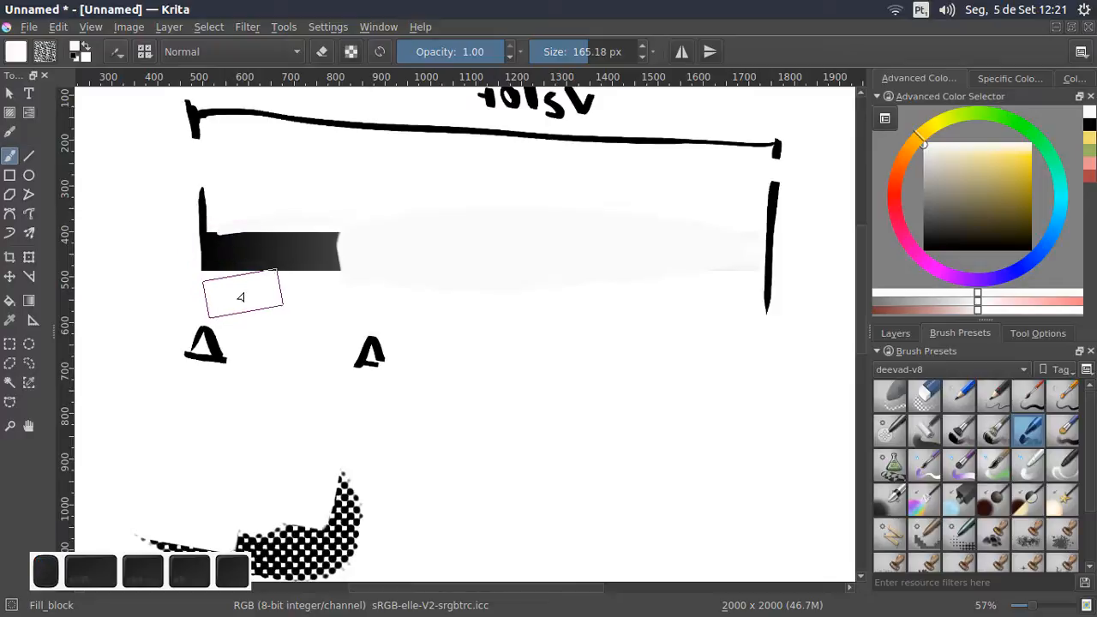
key(ctrl+z)
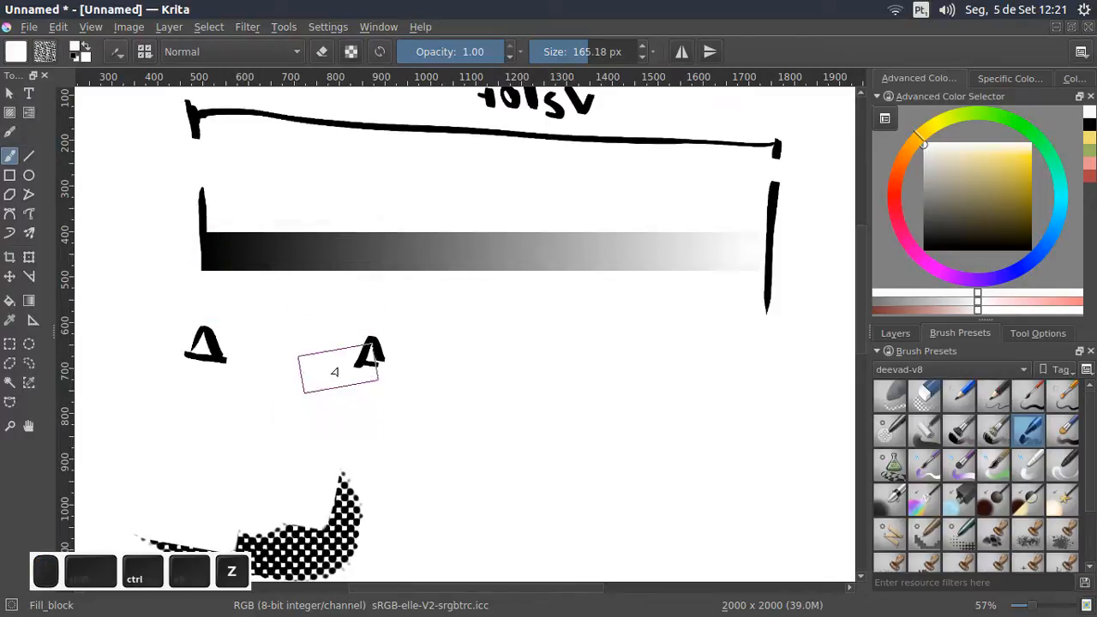
key(ctrl+z)
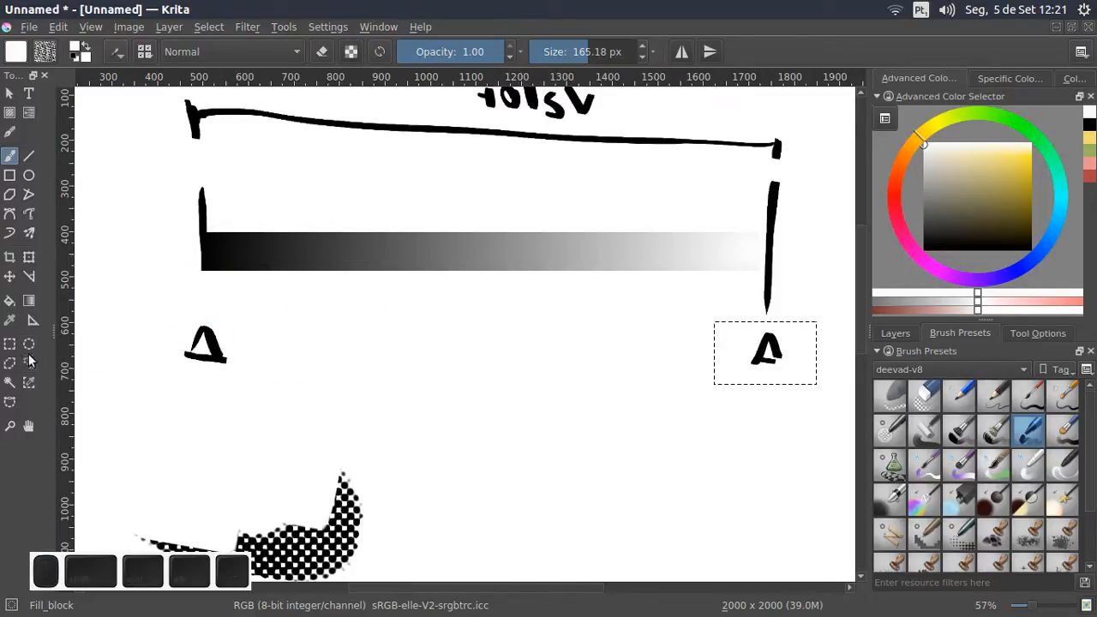
Select the triangle under the gradient's dark end, move it under the lighter quarter of the strip, and deselect it
click(9, 344)
drag(158, 316, 298, 368)
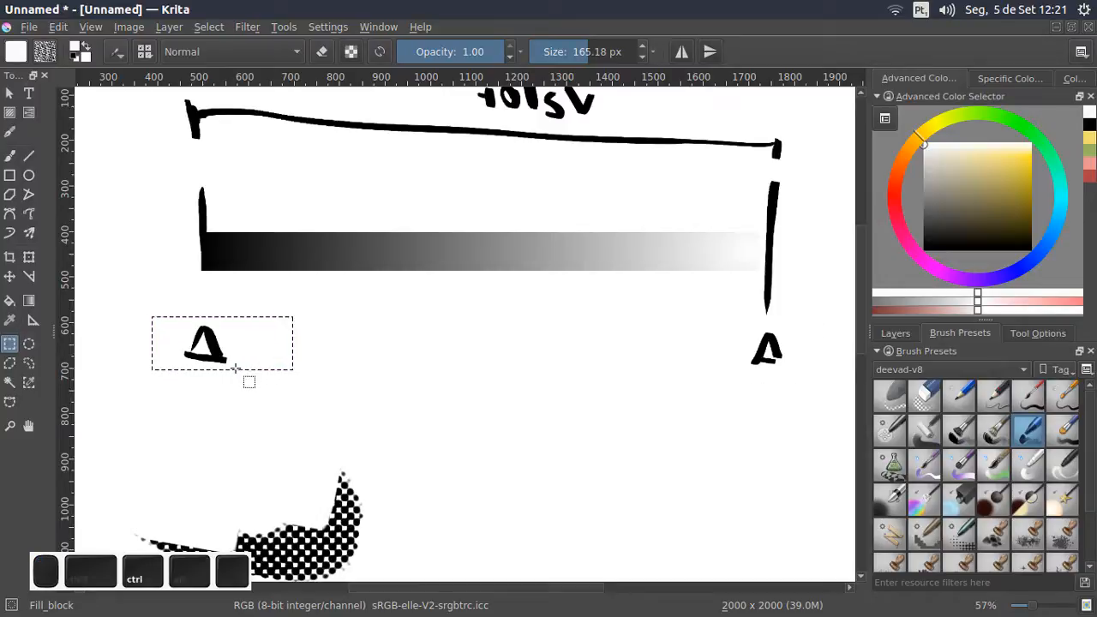
key(ctrl+t)
drag(219, 344, 632, 346)
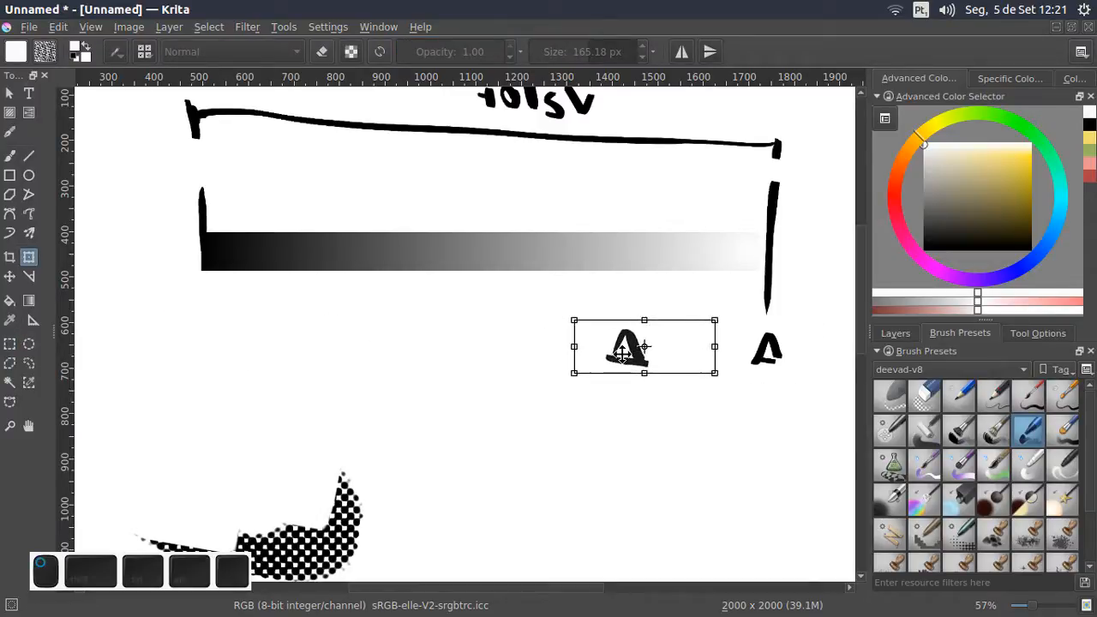
key(Return)
key(b)
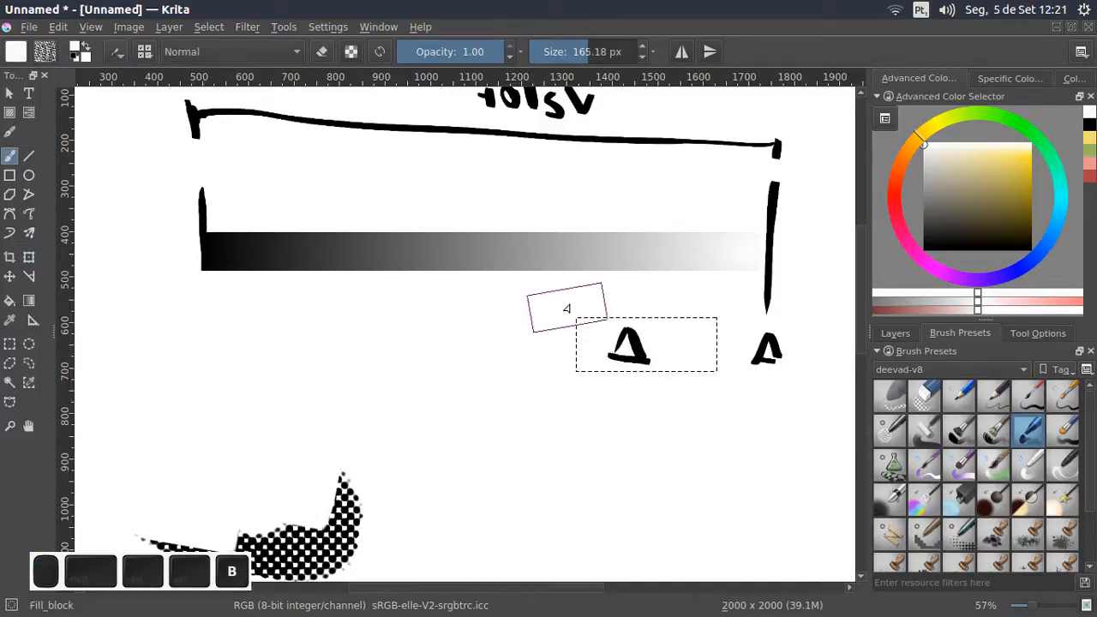
key(ctrl+shift+a)
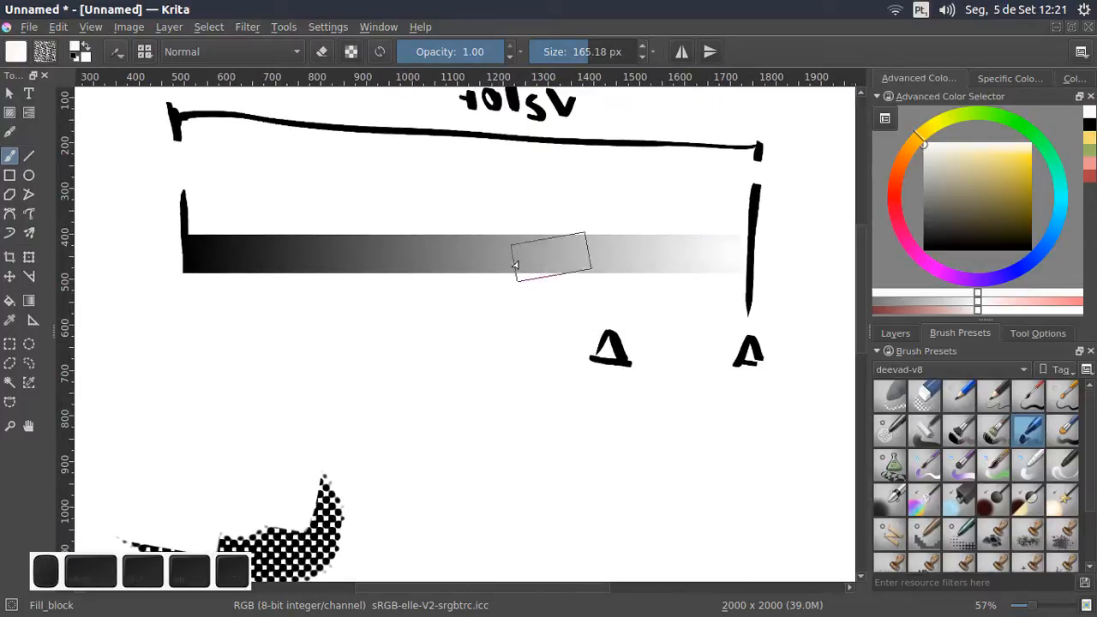
Sample near-black from the strip's dark end and paint over the gradient from there to above the moved triangle
ctrl+click(239, 257)
mouse_move(241, 257)
mouse_down()
mouse_move(545, 245)
mouse_move(611, 255)
mouse_move(591, 262)
mouse_up()
drag(413, 288, 384, 283)
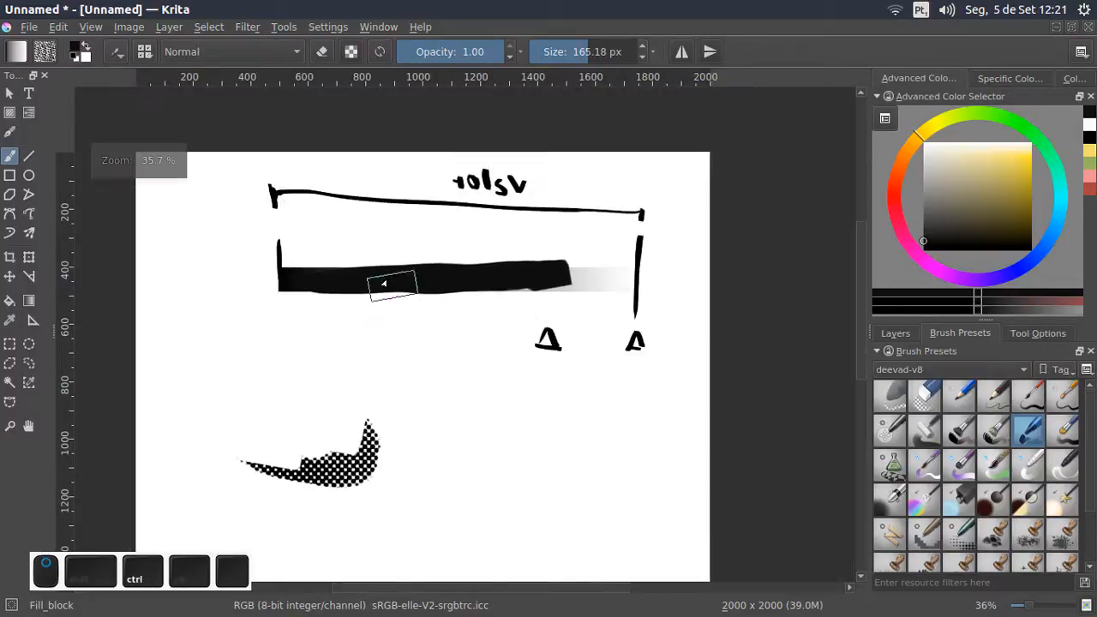
Set the Fill_block brush's pattern cutoff policy to Cut Off Pattern and clear the canvas
click(117, 51)
click(295, 420)
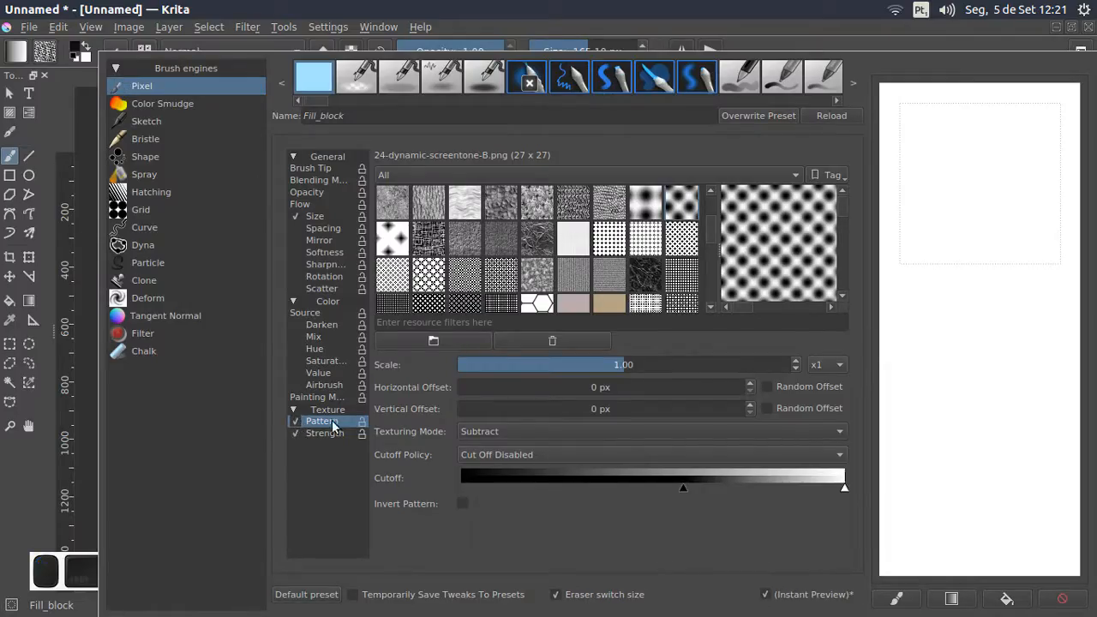
click(505, 451)
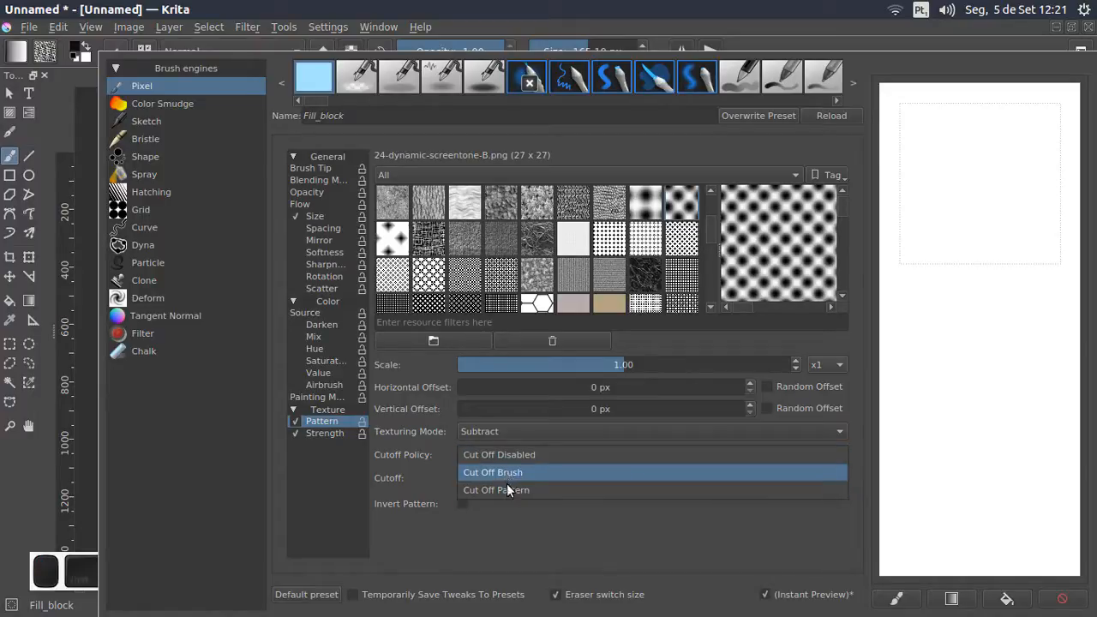
click(511, 492)
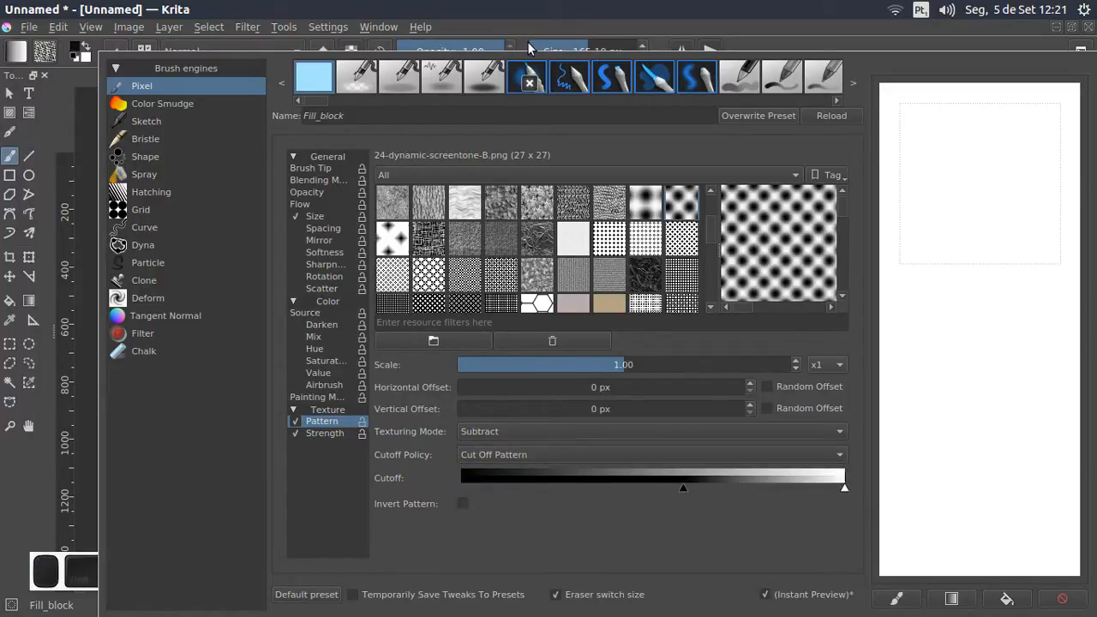
key(F5)
key(Delete)
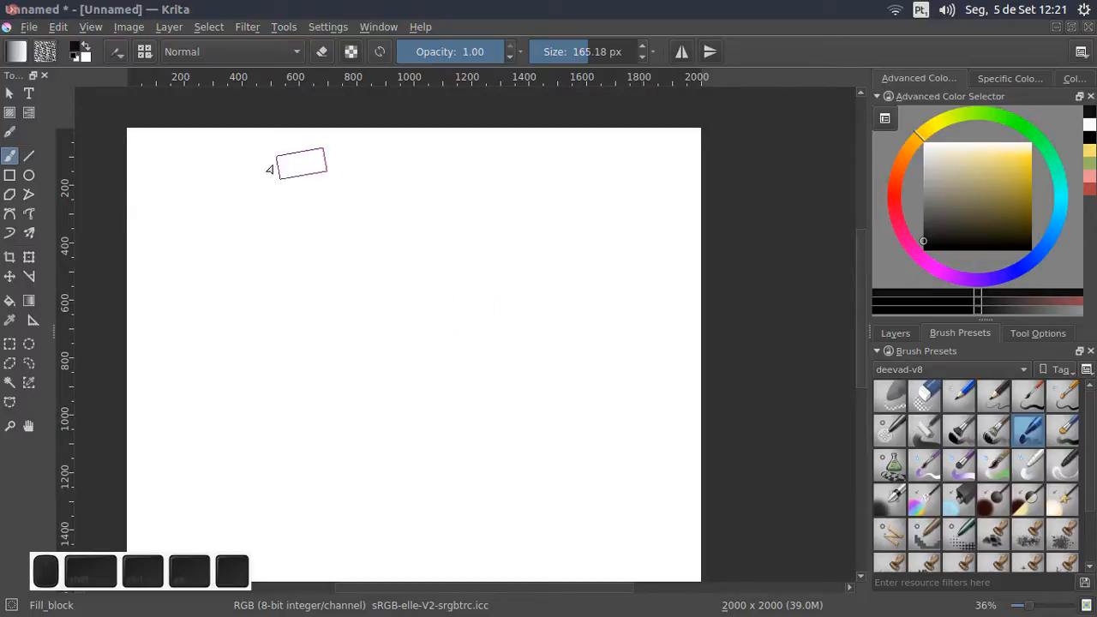
Move the black cutoff handle to the black end of the range and paint two horizontal test strokes across the upper canvas
click(109, 52)
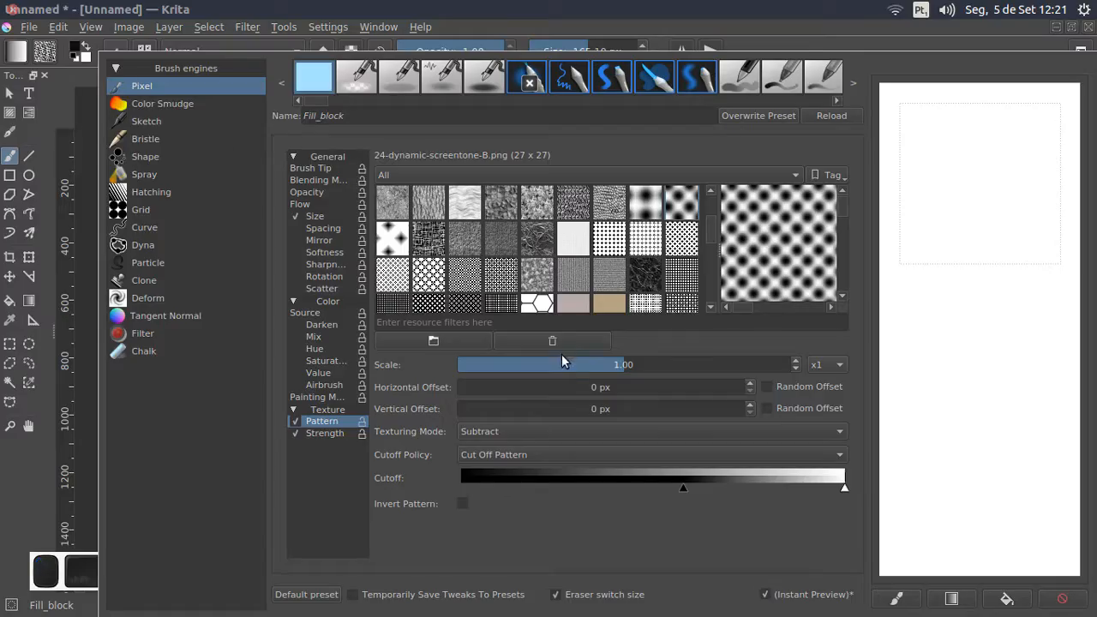
drag(665, 485, 470, 491)
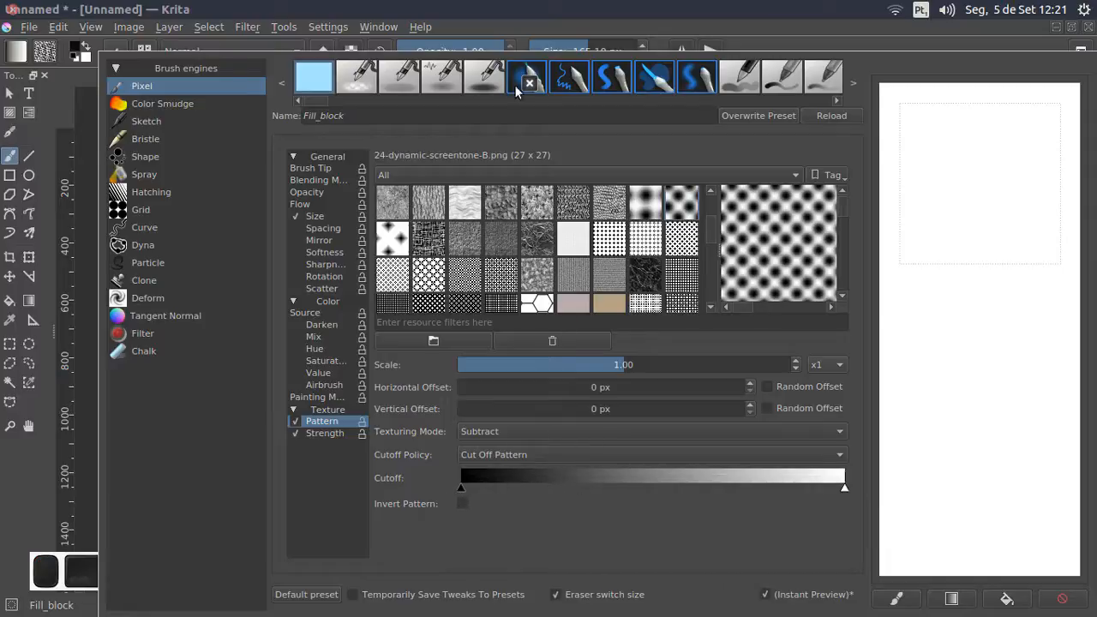
click(540, 25)
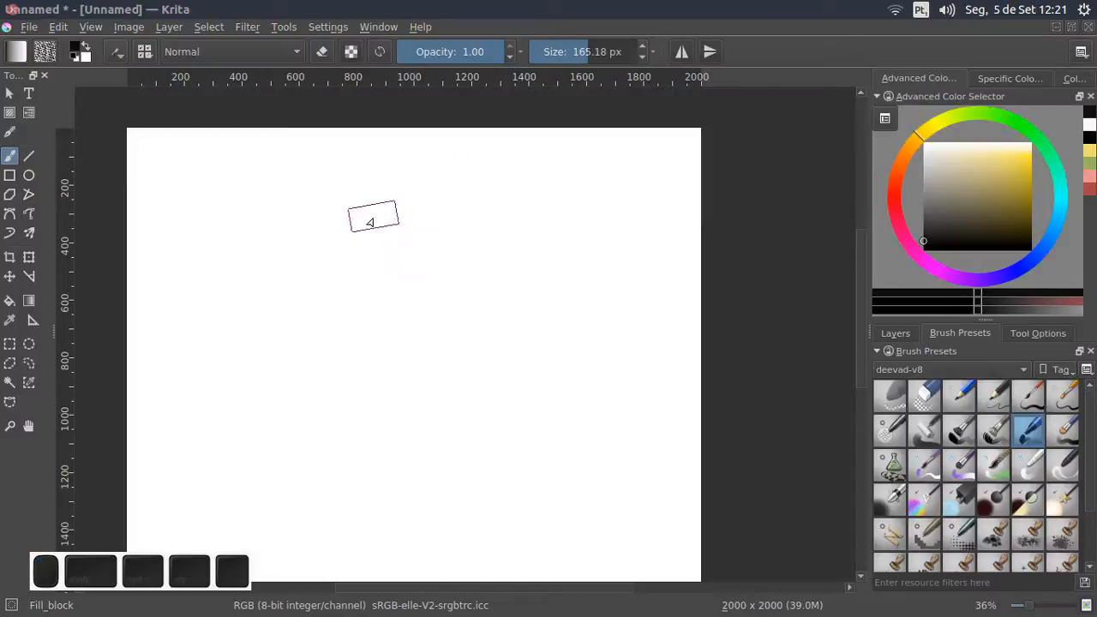
drag(354, 190, 648, 196)
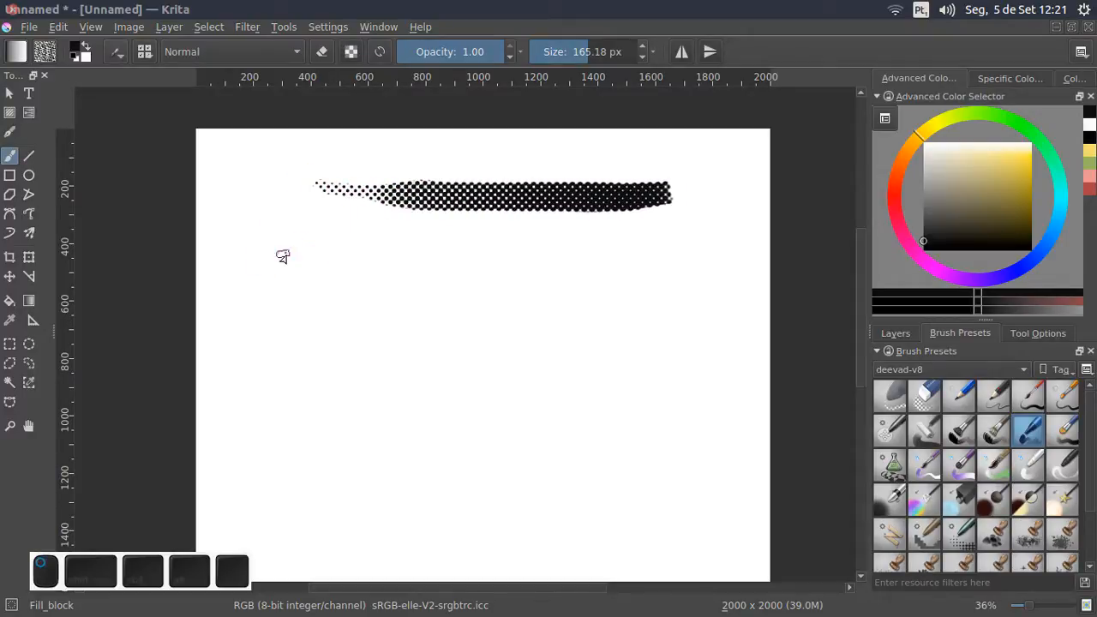
mouse_move(282, 253)
mouse_down()
mouse_move(571, 252)
mouse_move(599, 240)
mouse_up()
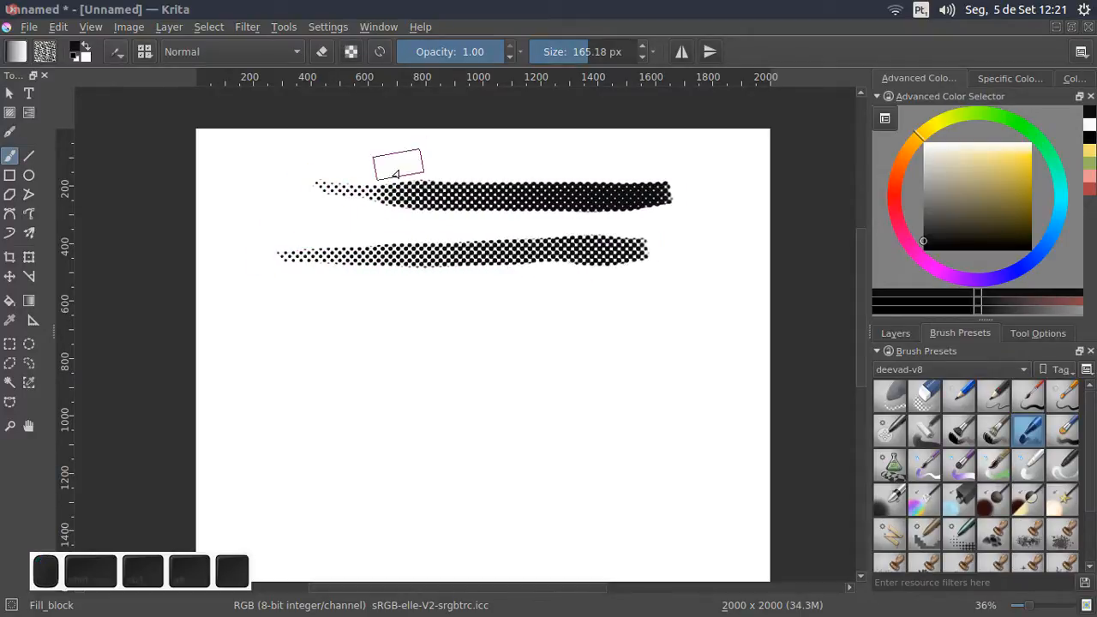
Move the white cutoff handle to about a quarter of the range and paint a horizontal test stroke below the first two
click(145, 53)
click(129, 50)
click(128, 50)
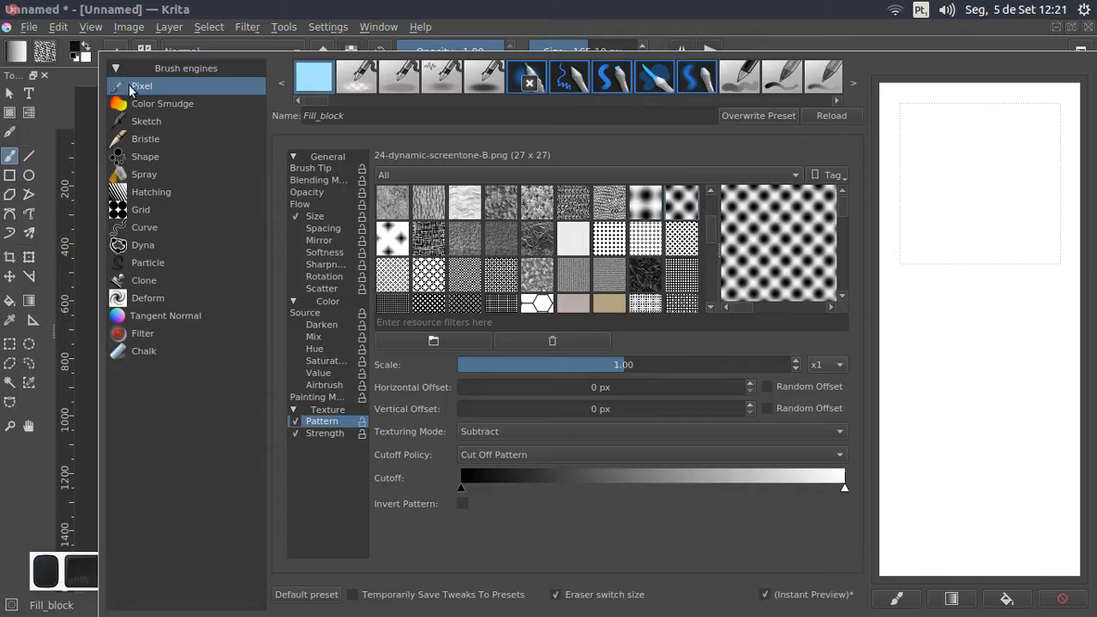
drag(840, 486, 632, 486)
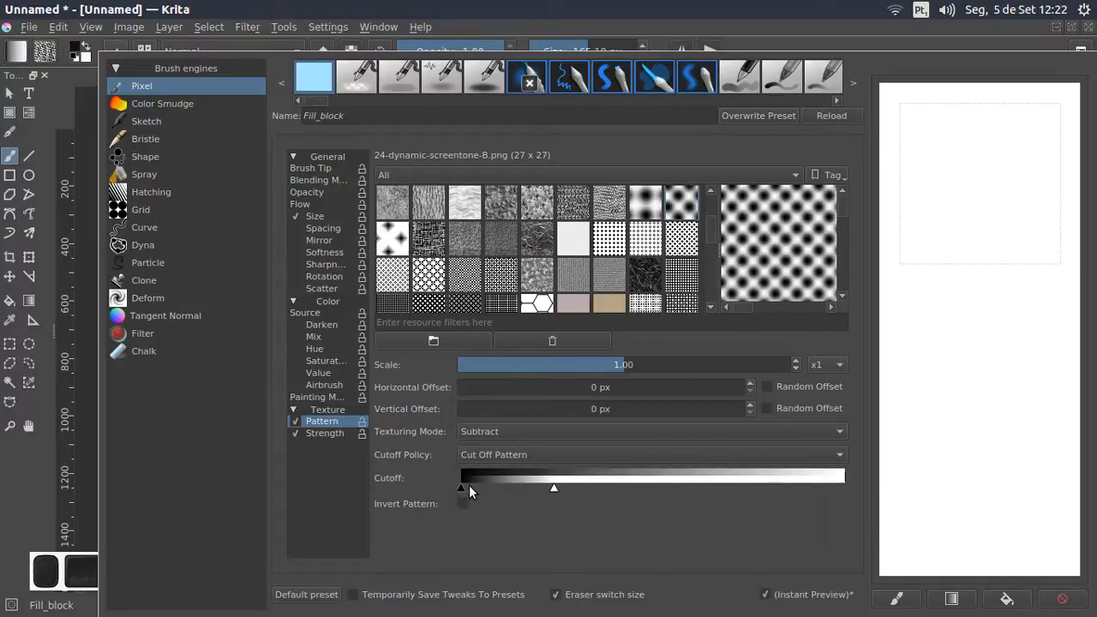
click(533, 21)
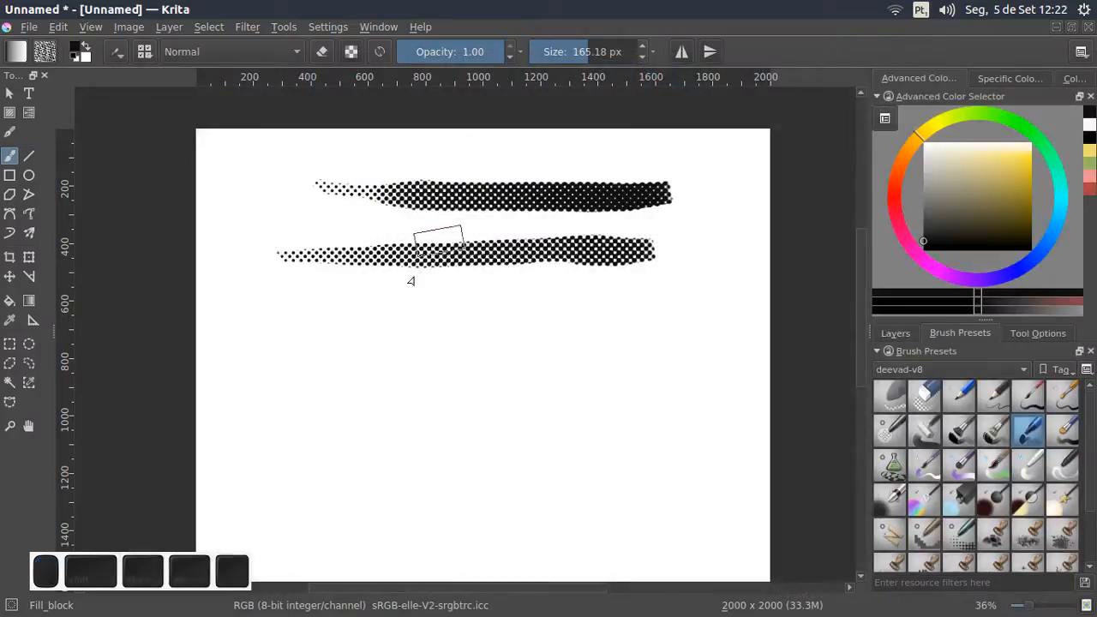
click(314, 353)
mouse_move(315, 355)
mouse_down()
mouse_move(622, 354)
mouse_move(607, 358)
mouse_up()
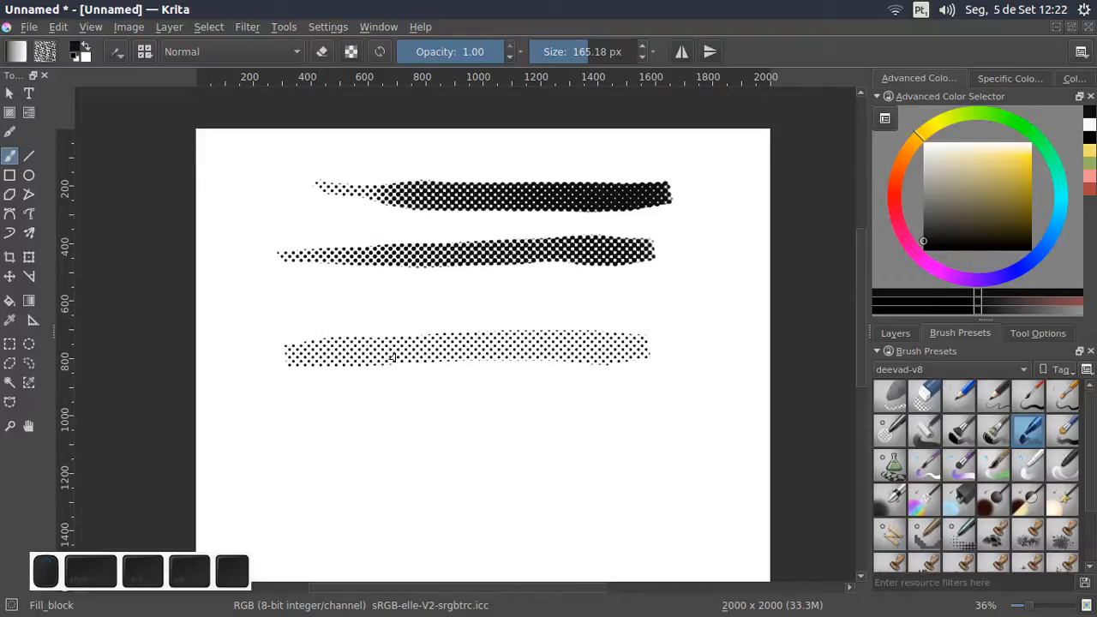
Return the white cutoff handle to the white end, move the black handle well toward it, and paint a fourth horizontal stroke for close comparison
click(116, 52)
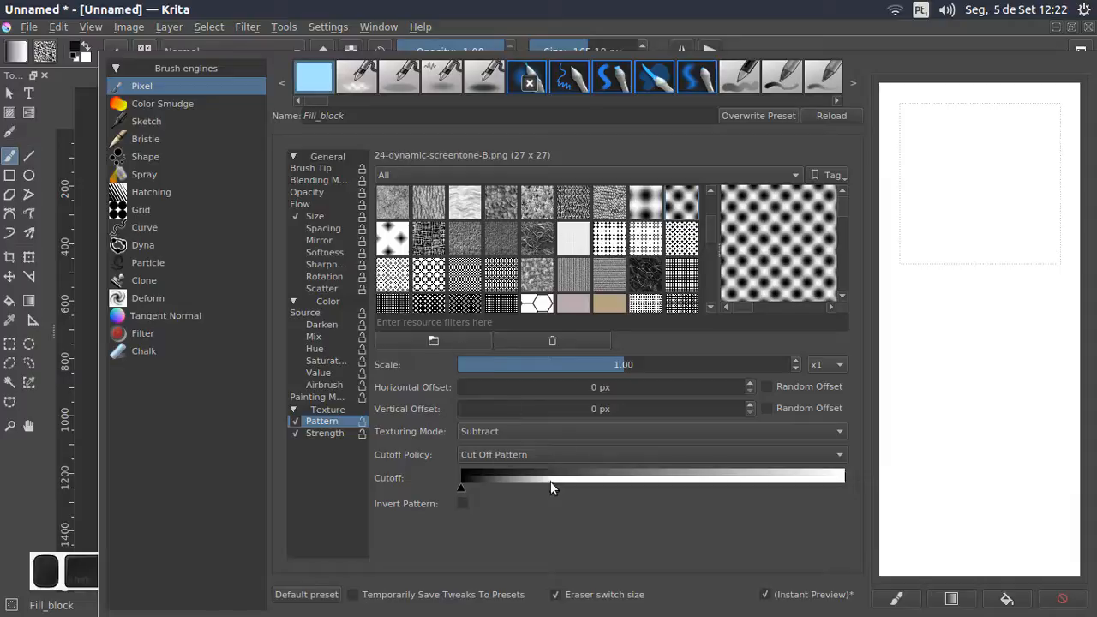
drag(558, 488, 849, 501)
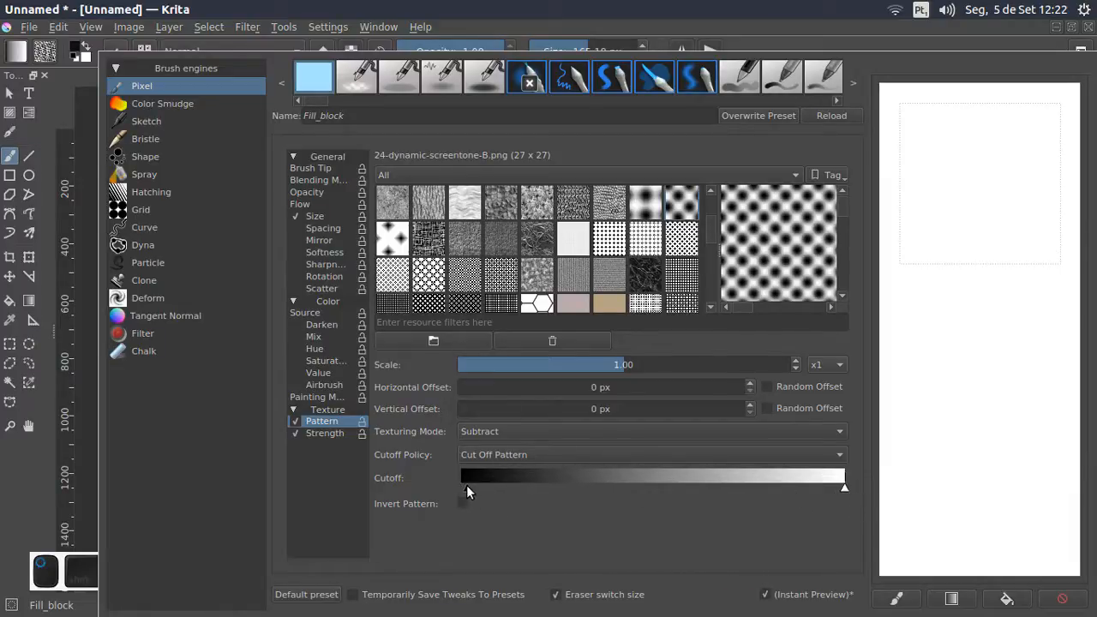
drag(466, 484, 667, 490)
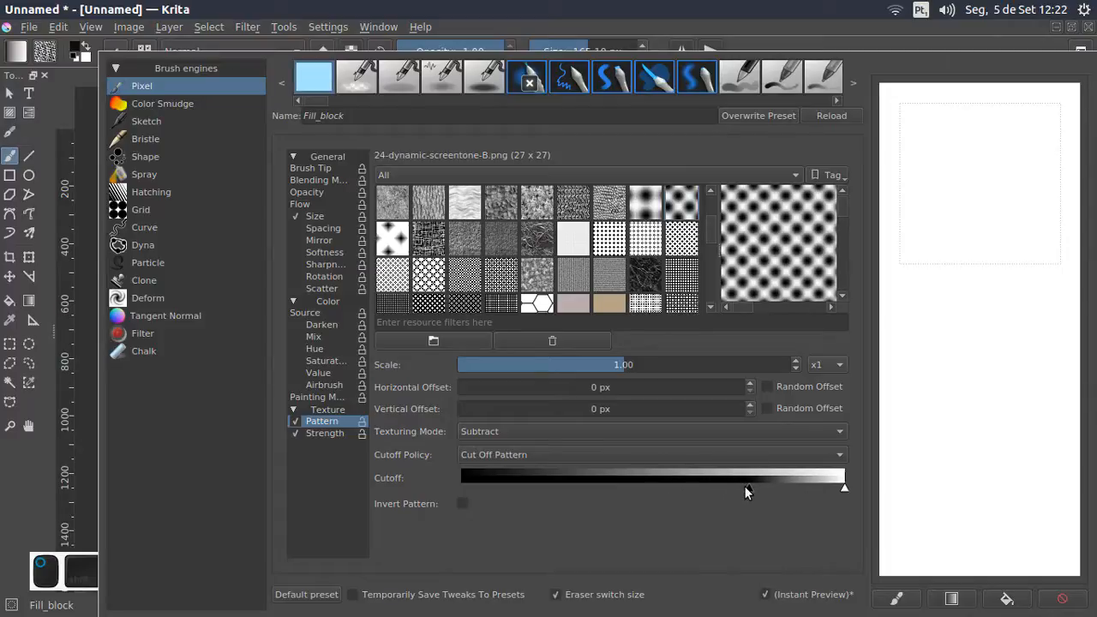
click(648, 24)
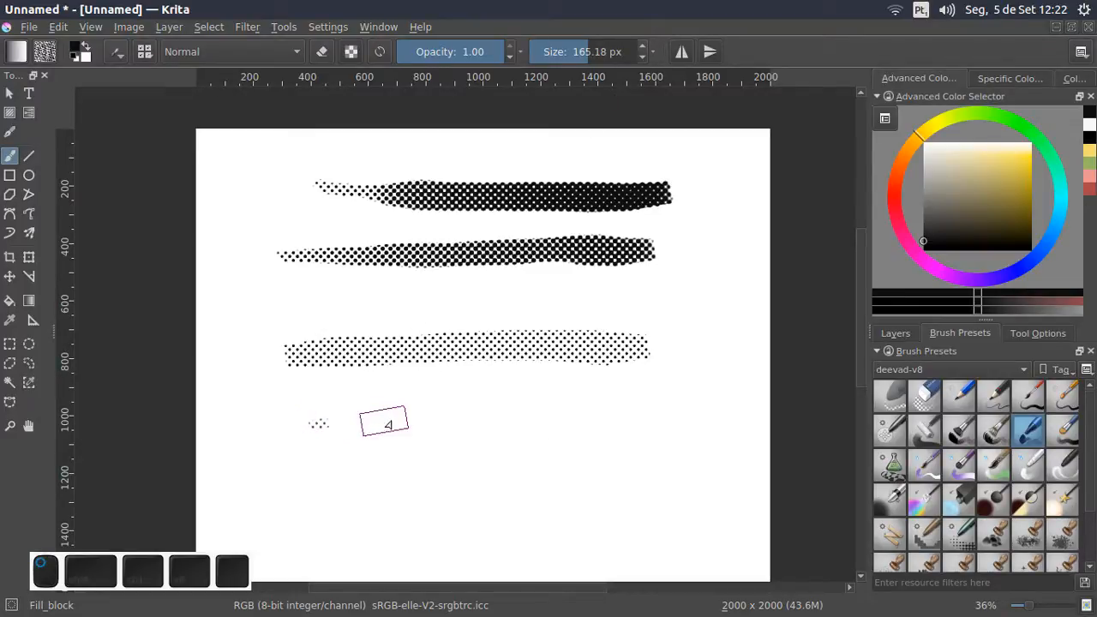
mouse_move(369, 428)
mouse_down()
mouse_move(586, 419)
mouse_move(689, 428)
mouse_up()
drag(559, 433, 582, 300)
mouse_move(632, 343)
mouse_down()
mouse_move(552, 347)
mouse_move(569, 348)
mouse_up()
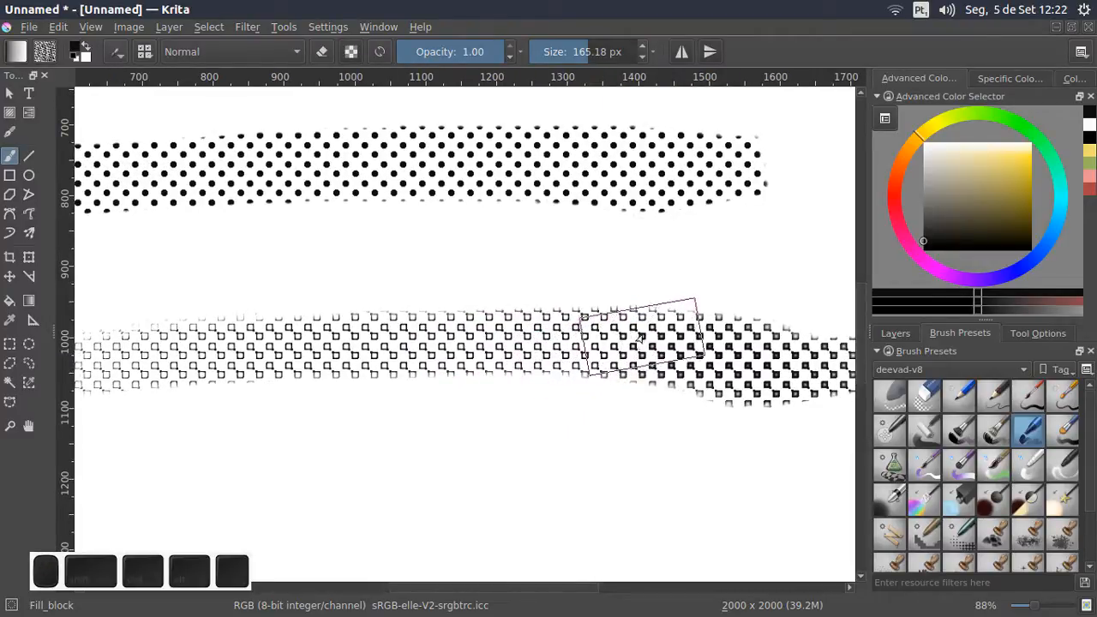
mouse_move(602, 370)
mouse_down()
mouse_move(632, 254)
mouse_move(565, 310)
mouse_move(548, 373)
mouse_move(559, 351)
mouse_up()
mouse_move(560, 299)
mouse_down()
mouse_move(538, 367)
mouse_move(581, 275)
mouse_up()
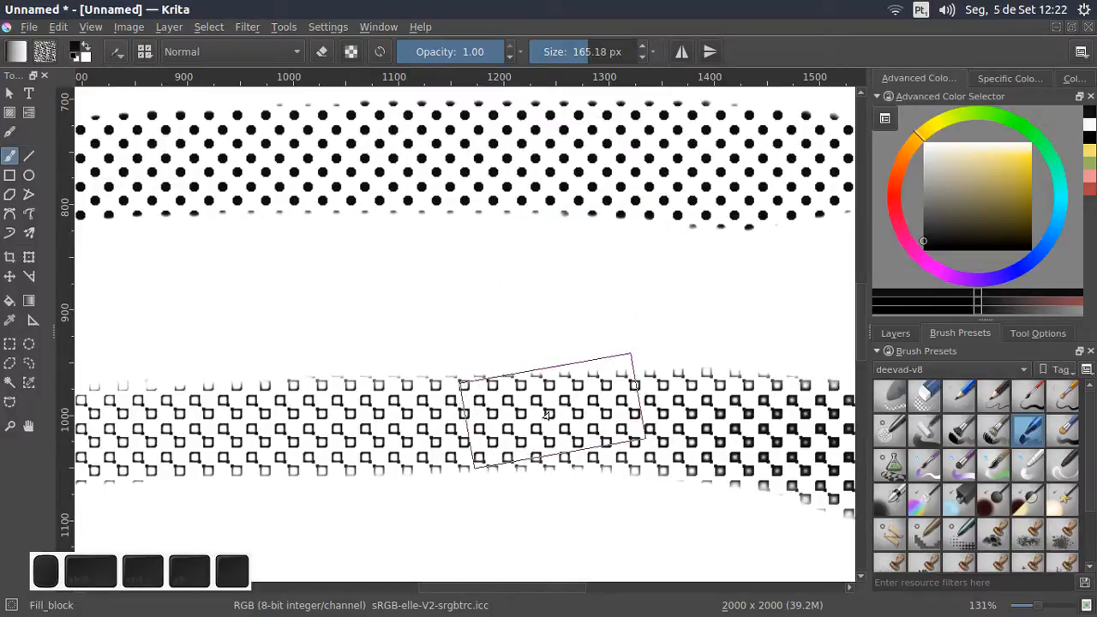
Return the black cutoff handle to the black end of the range and set the brush's cutoff policy to Cut Off Brush
mouse_move(549, 374)
mouse_down()
mouse_move(565, 341)
mouse_move(541, 371)
mouse_move(491, 397)
mouse_move(573, 391)
mouse_up()
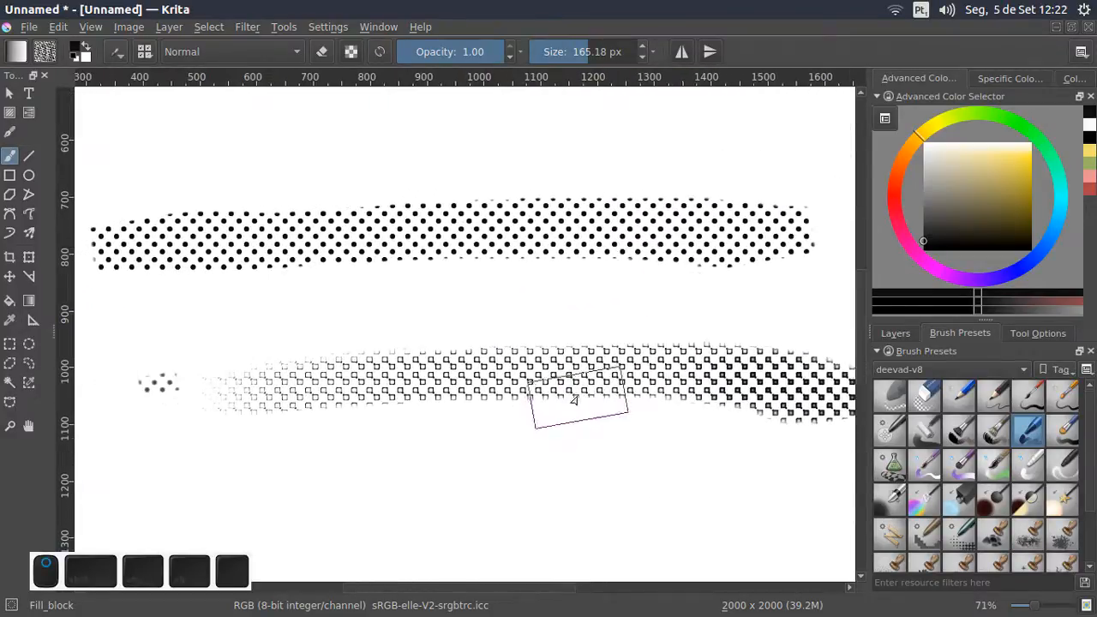
click(117, 52)
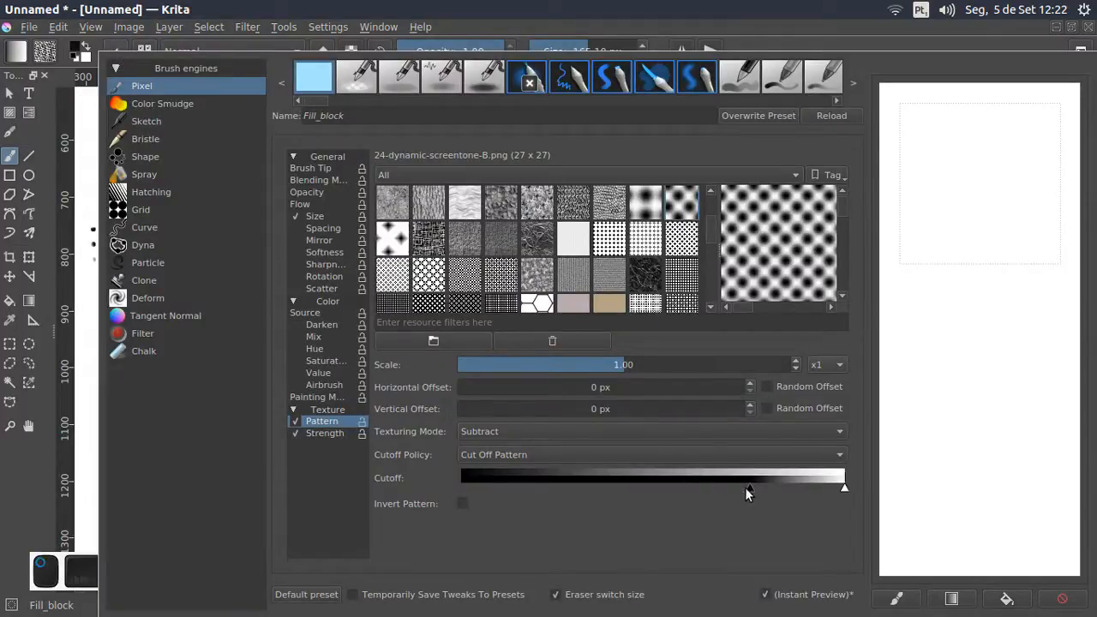
drag(745, 487, 467, 518)
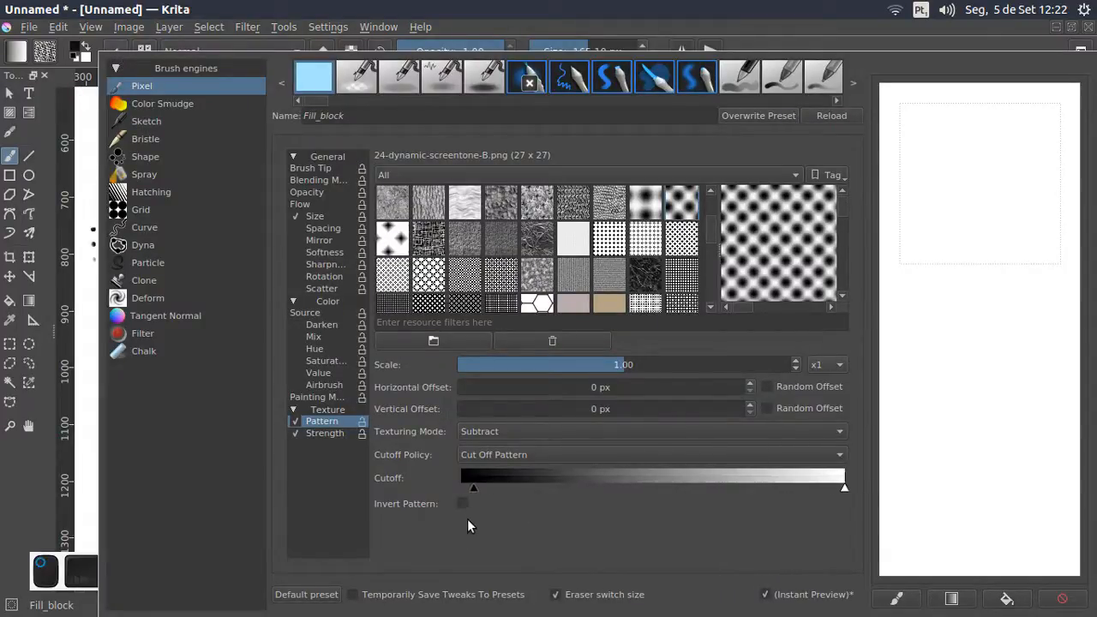
click(599, 451)
click(588, 438)
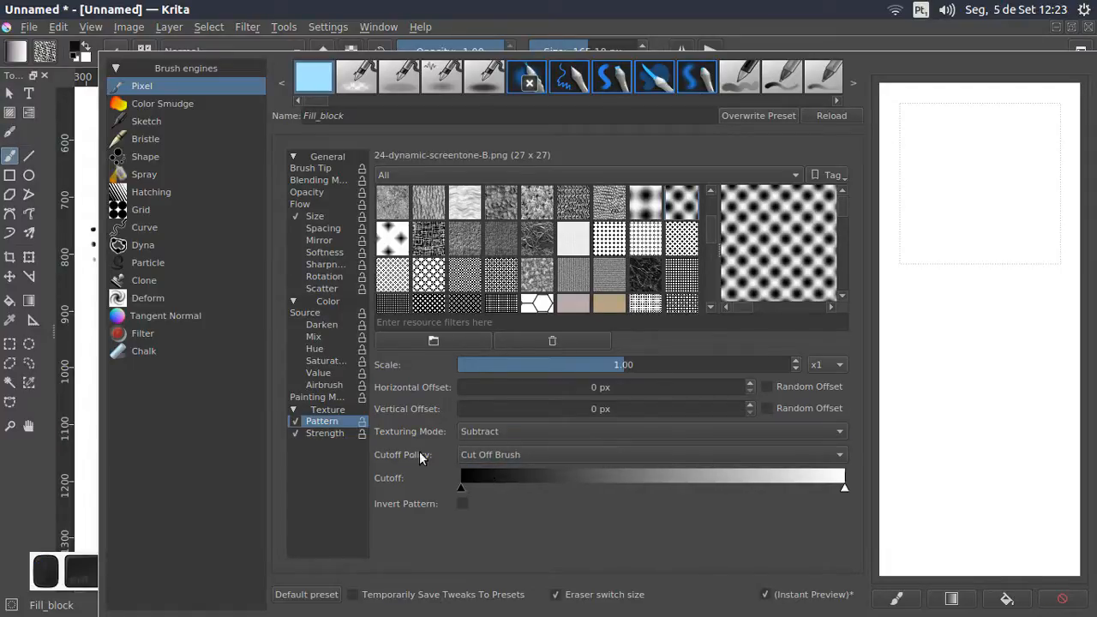
click(322, 433)
click(335, 423)
click(552, 21)
Paint two horizontal Cut Off Brush test strokes, one under the other, below the four existing strokes
mouse_move(411, 402)
mouse_down()
mouse_move(425, 257)
mouse_move(424, 347)
mouse_up()
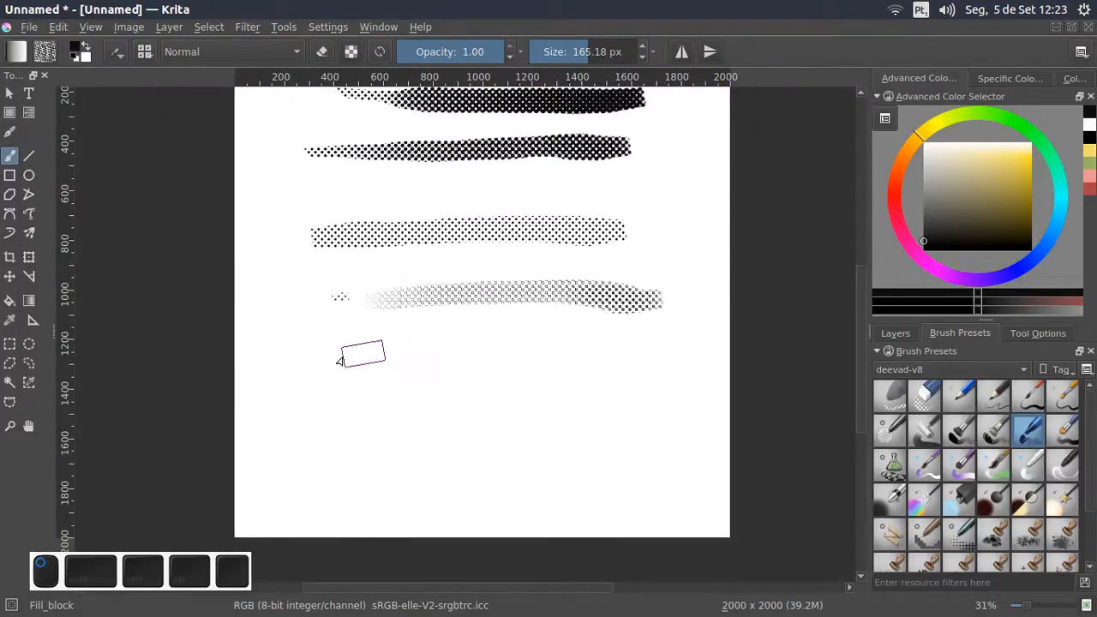
drag(316, 364, 656, 359)
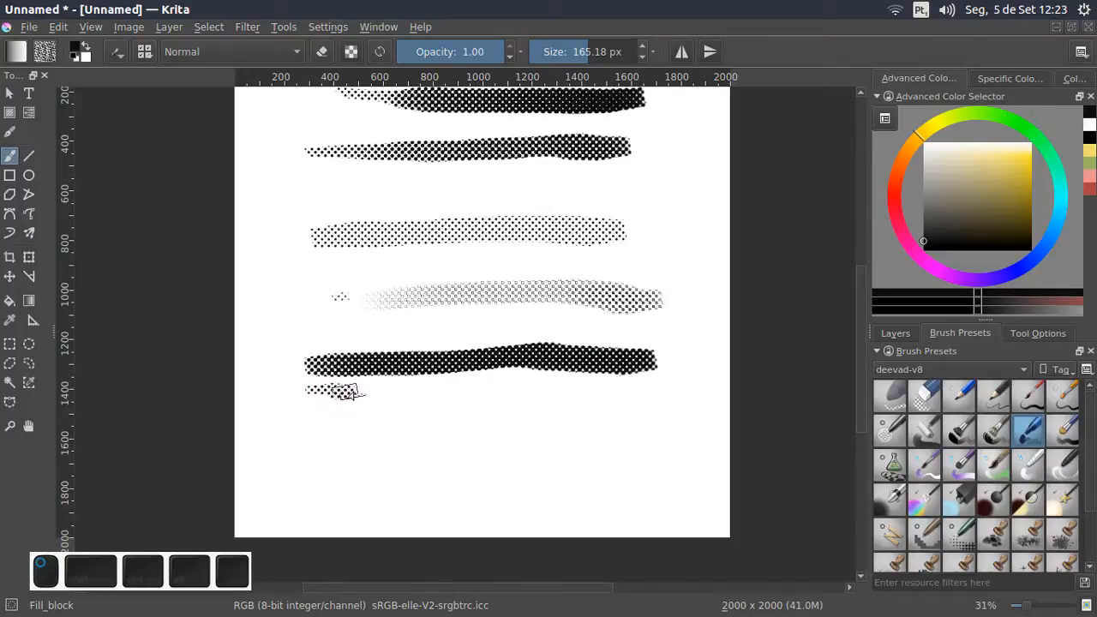
mouse_move(346, 393)
mouse_down()
mouse_move(454, 384)
mouse_move(635, 392)
mouse_up()
Move the white cutoff handle to about an eighth of the range and paint a horizontal stroke below the previous pair
click(116, 52)
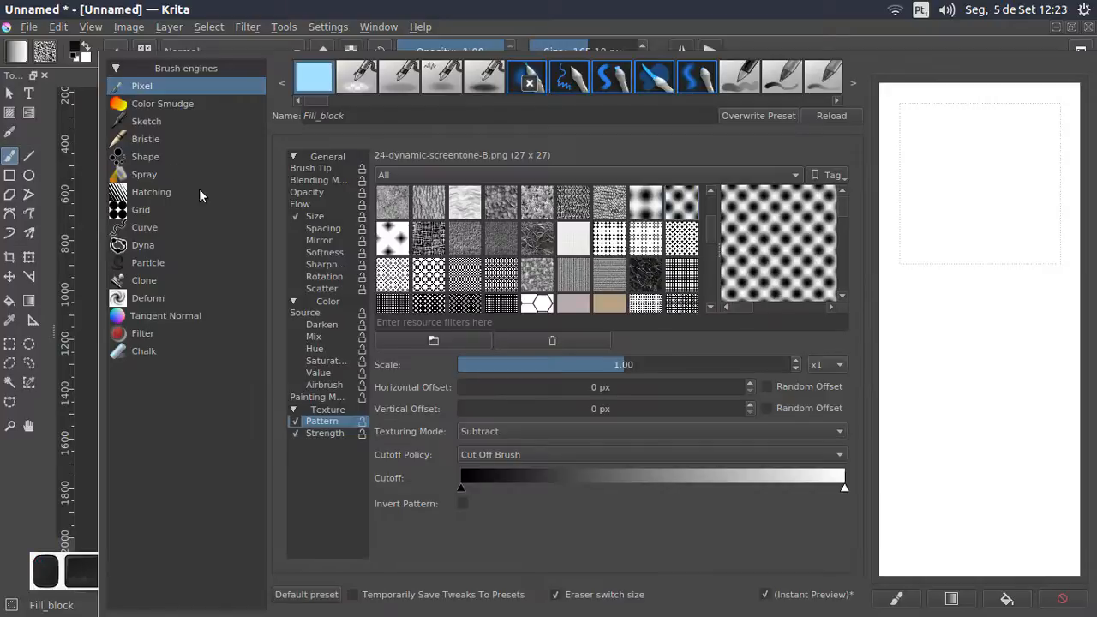
click(530, 457)
click(532, 459)
drag(845, 492, 514, 506)
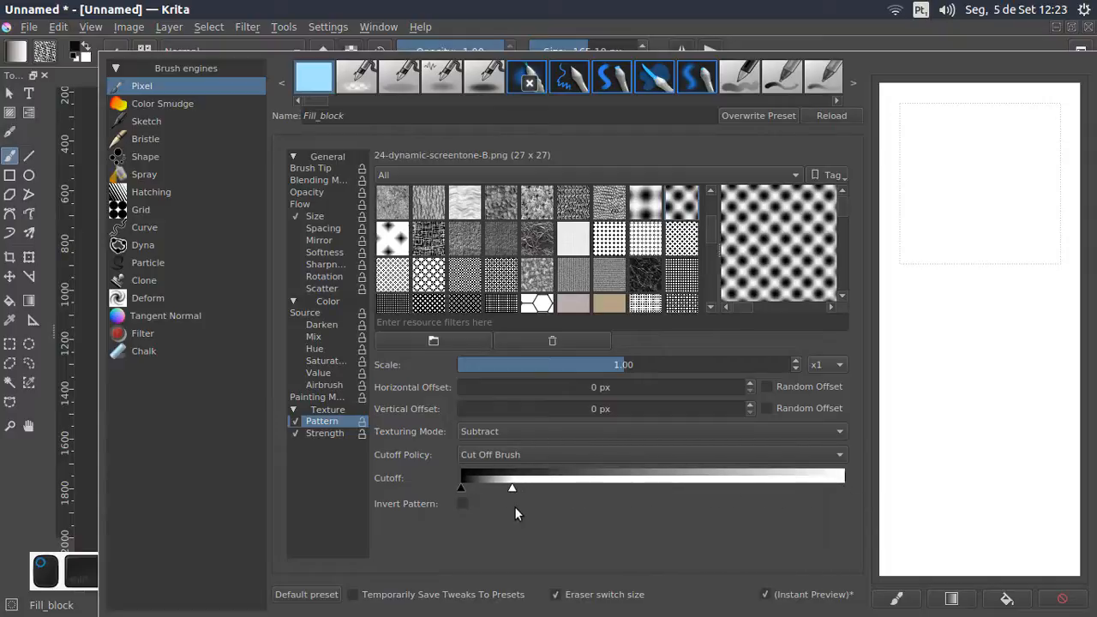
click(552, 25)
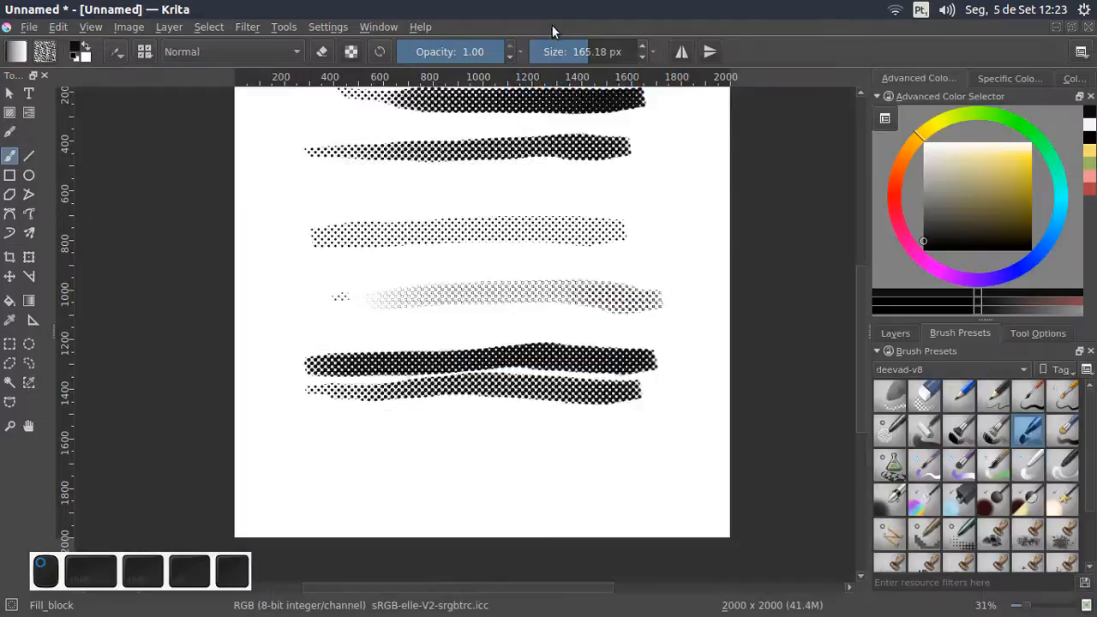
mouse_move(423, 382)
mouse_down()
mouse_move(370, 343)
mouse_move(394, 363)
mouse_move(458, 334)
mouse_up()
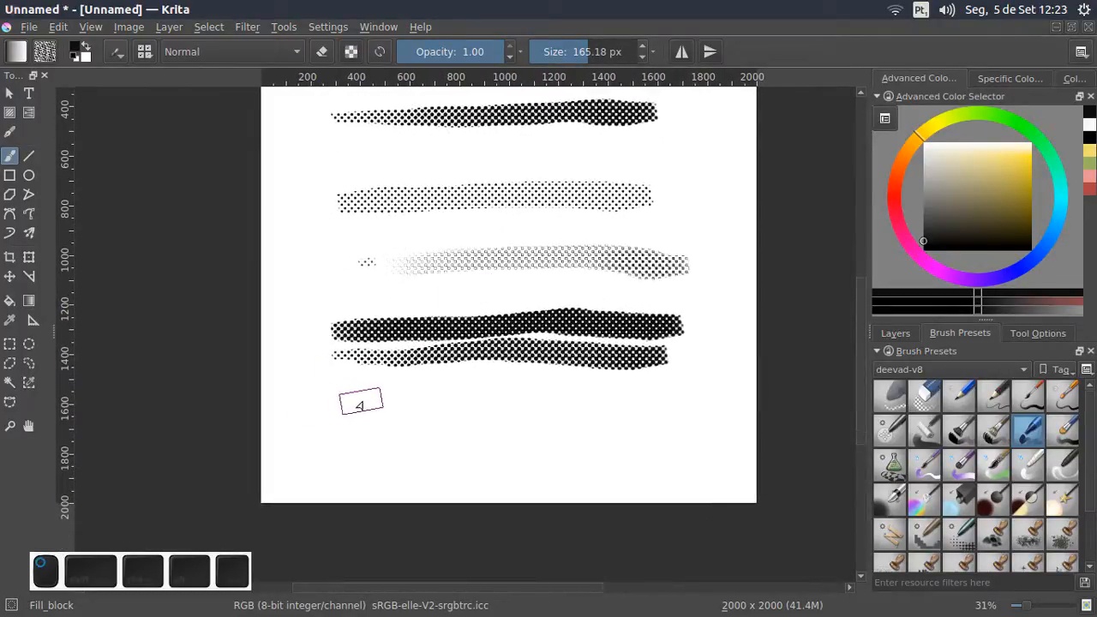
drag(341, 400, 664, 410)
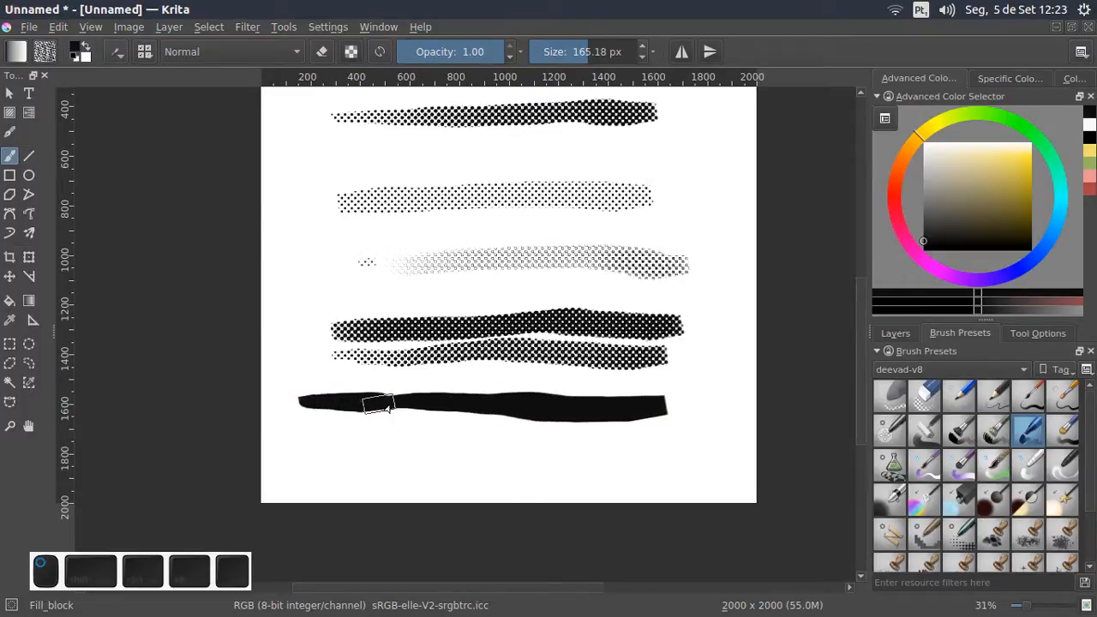
Move the white cutoff handle slightly past the middle of the range and paint a short and a longer horizontal stroke below the solid one
click(119, 51)
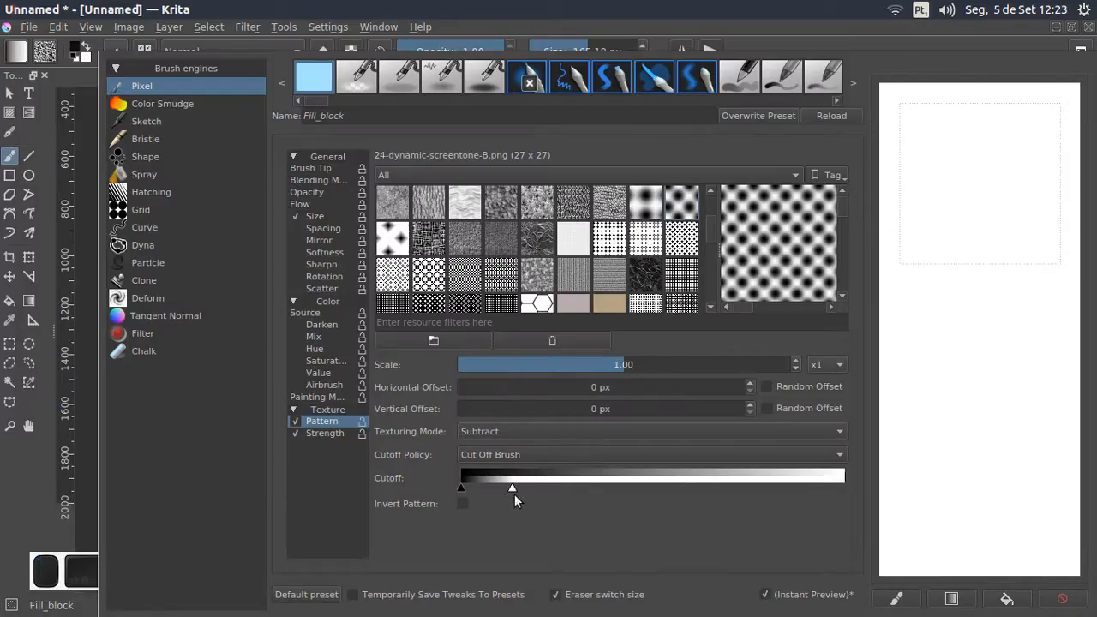
drag(548, 489, 680, 489)
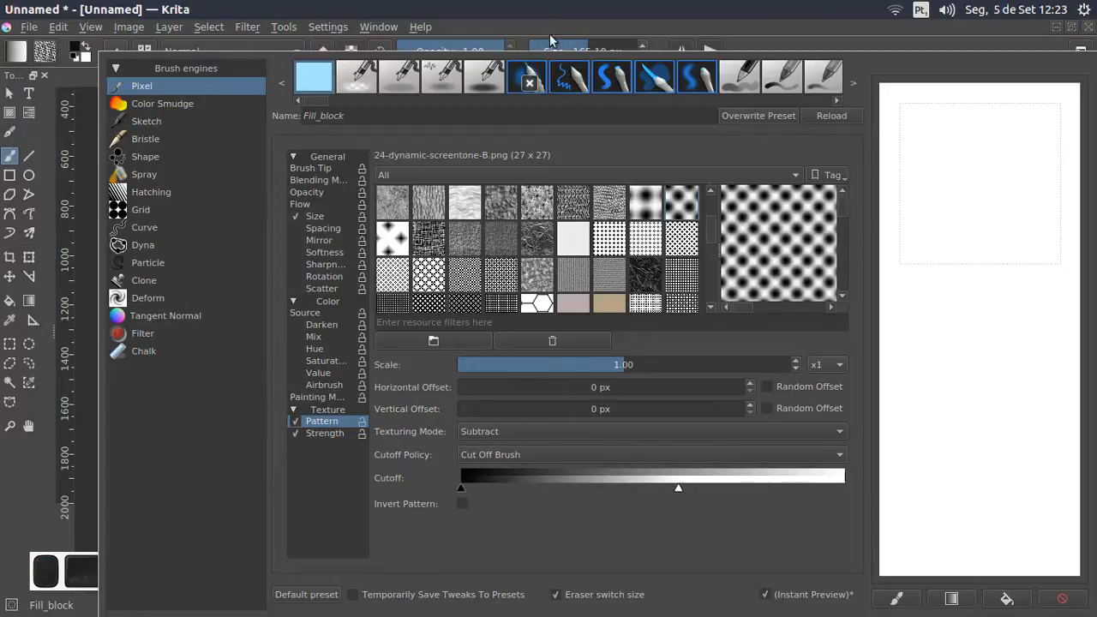
click(553, 40)
mouse_move(334, 439)
mouse_down()
mouse_move(566, 438)
mouse_move(347, 427)
mouse_move(394, 425)
mouse_move(383, 423)
mouse_up()
drag(366, 464, 365, 374)
drag(338, 454, 377, 333)
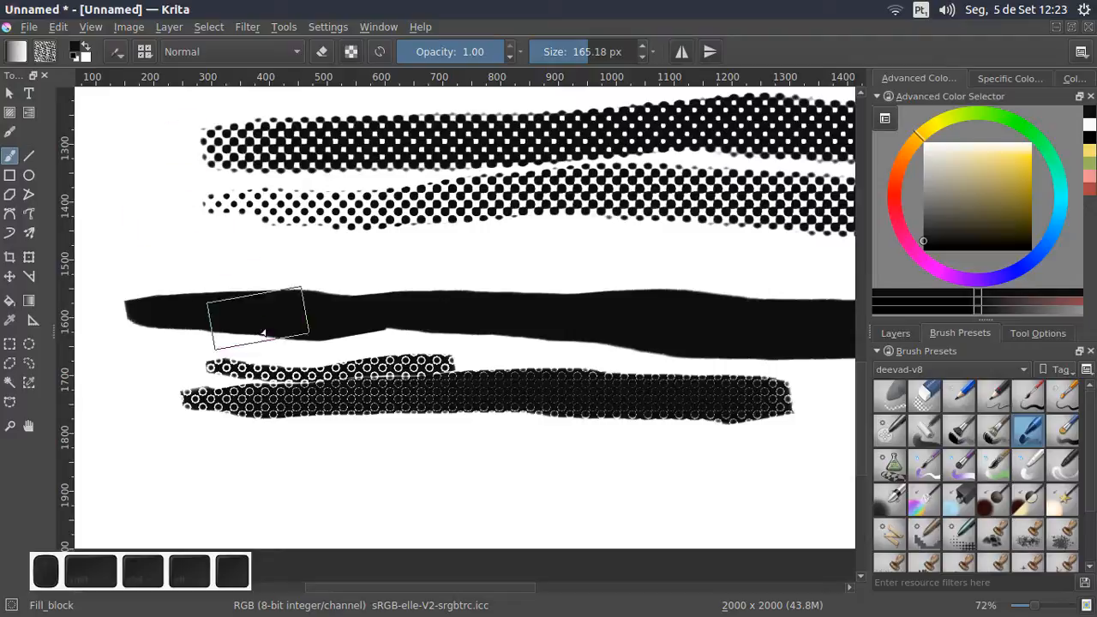
Return the white cutoff handle to the white end, move the black handle just past the middle, and paint a horizontal stroke near the canvas's lower edge
click(118, 52)
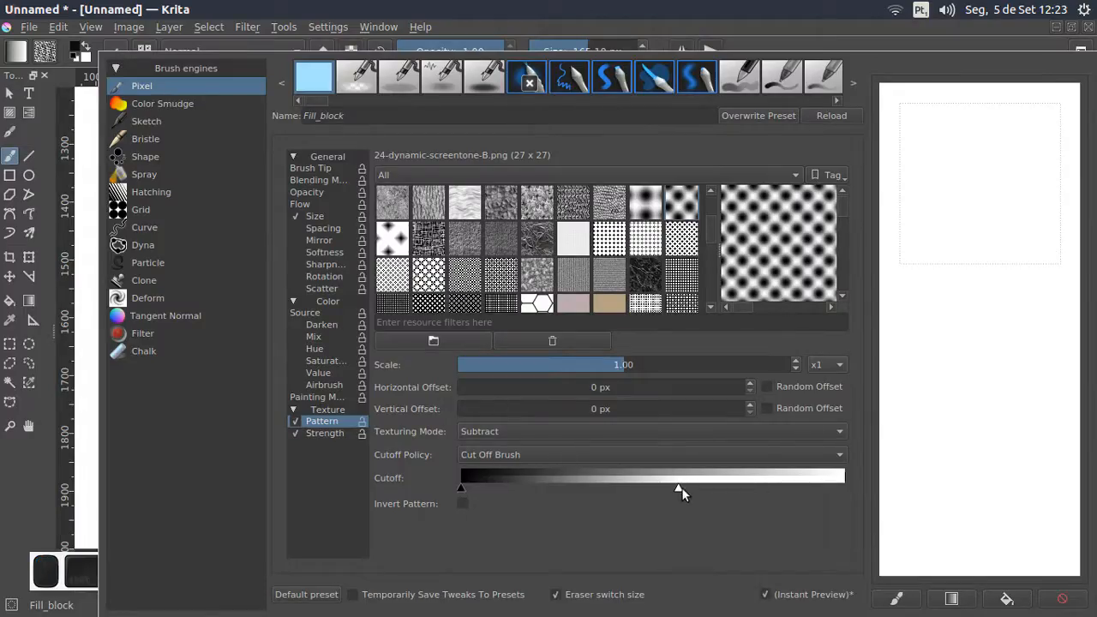
drag(679, 486, 844, 487)
drag(463, 484, 656, 492)
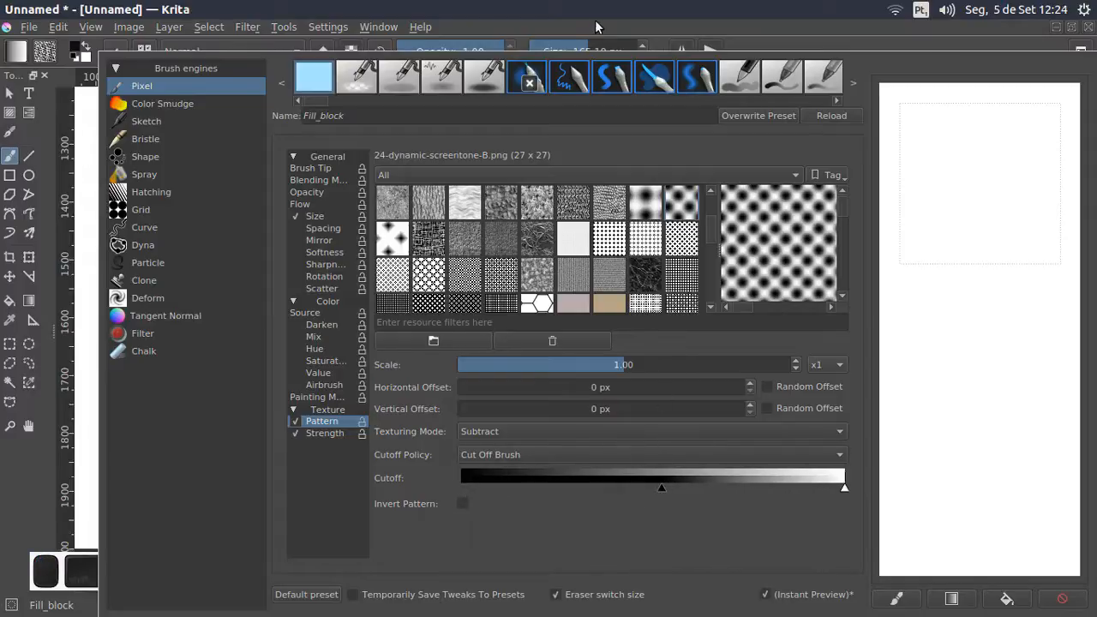
click(598, 26)
mouse_move(408, 352)
mouse_down()
mouse_move(392, 311)
mouse_move(169, 351)
mouse_move(380, 253)
mouse_up()
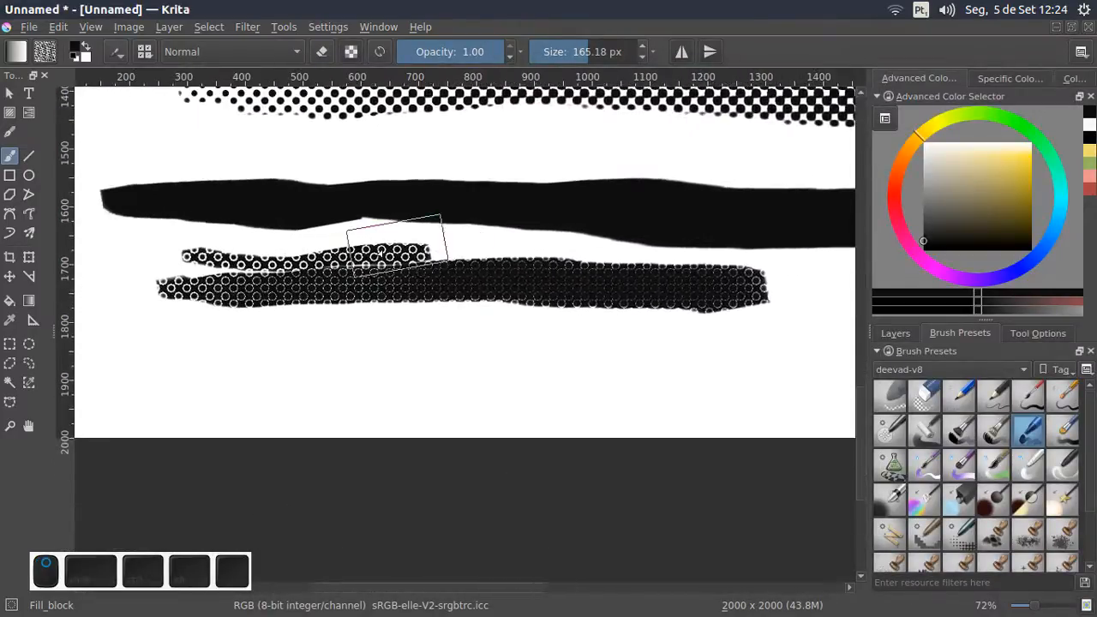
mouse_move(158, 360)
mouse_down()
mouse_move(639, 355)
mouse_move(827, 368)
mouse_up()
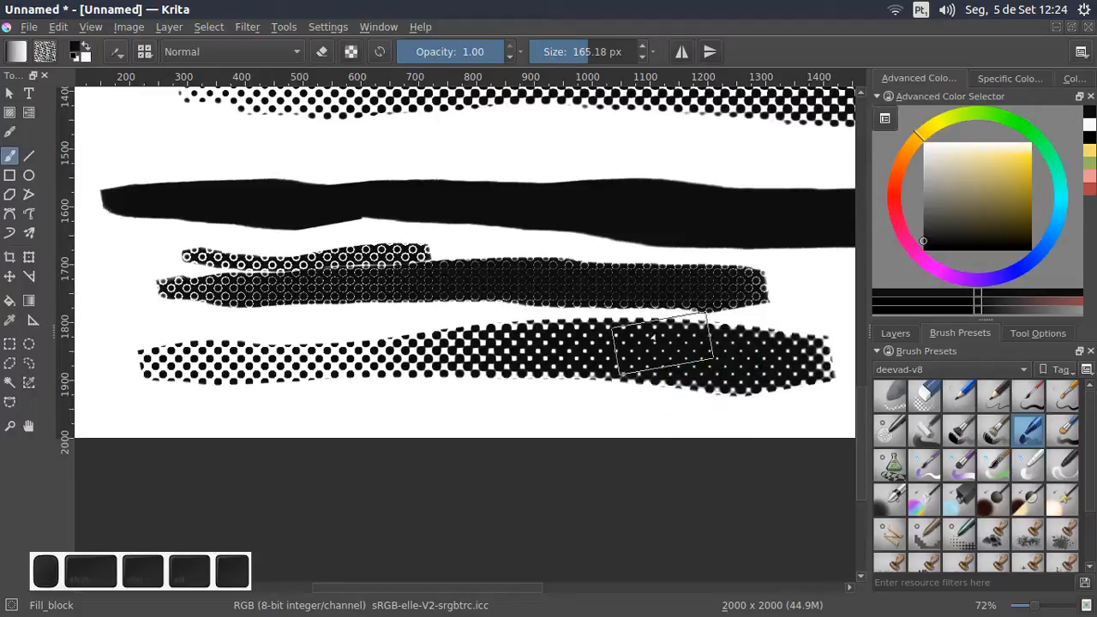
drag(638, 311, 626, 333)
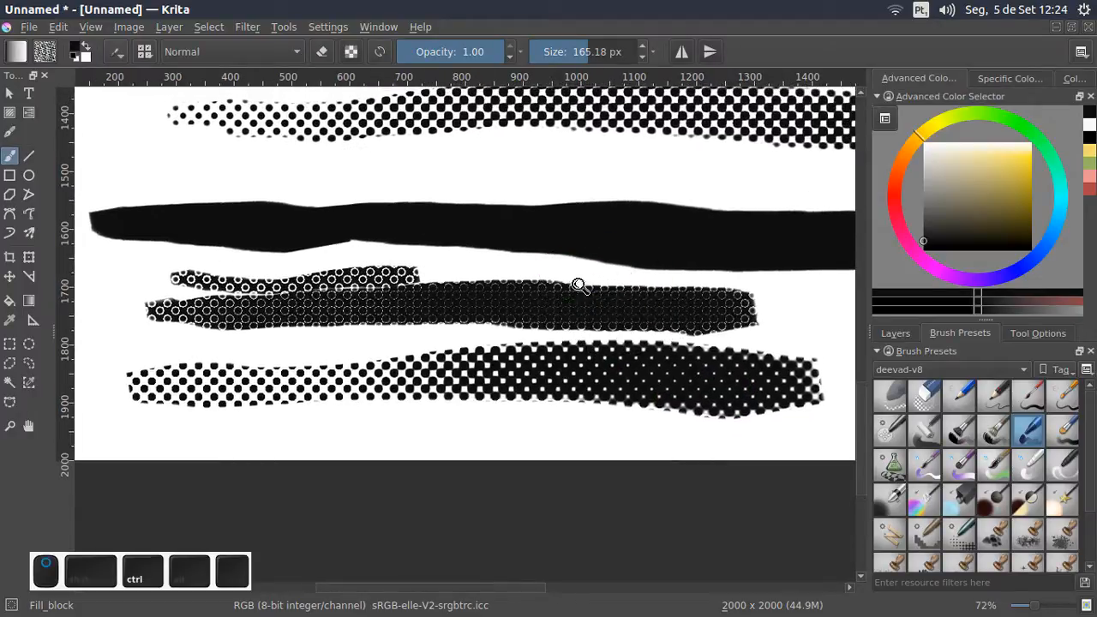
drag(579, 284, 533, 363)
drag(485, 195, 481, 247)
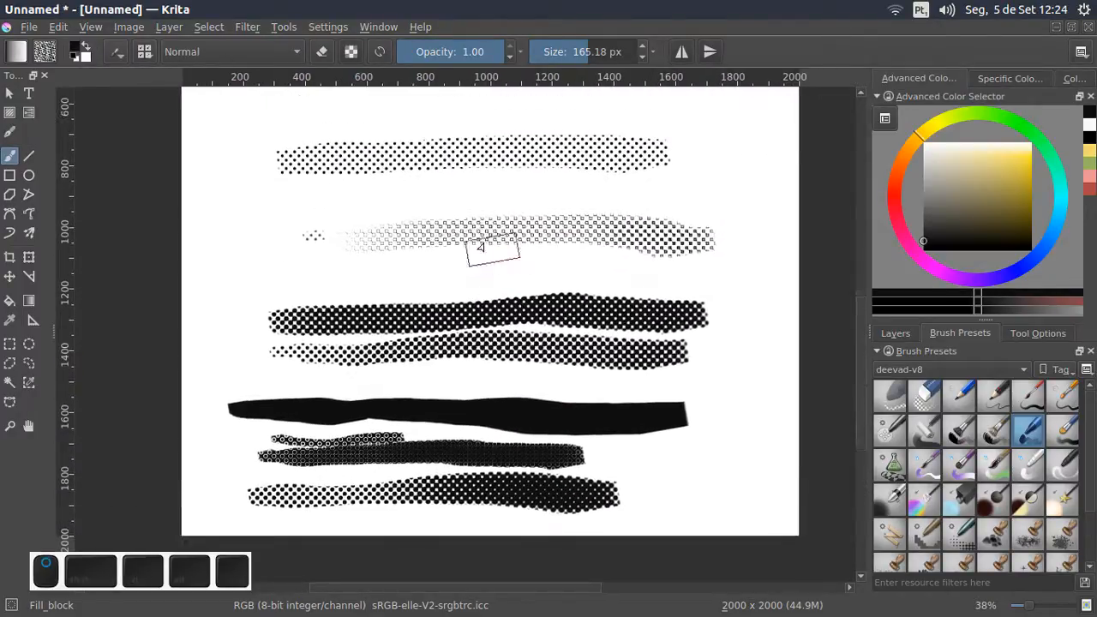
Reset the black cutoff handle to the black end, set the cutoff policy to Cut Off Disabled, and turn off the brush's Pattern texture
click(122, 51)
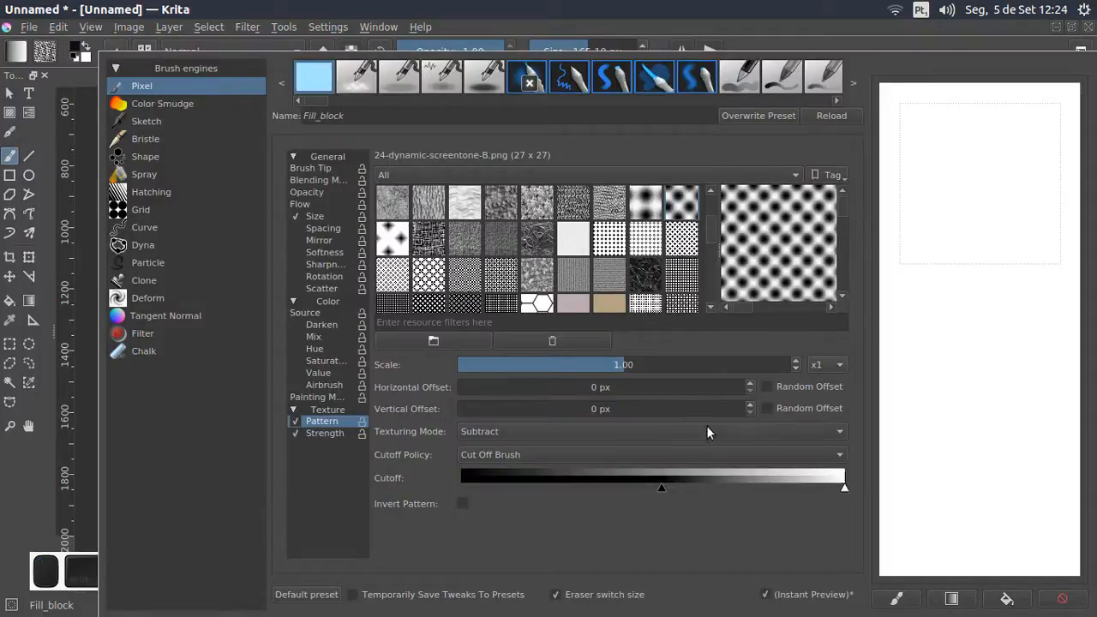
drag(662, 484, 448, 522)
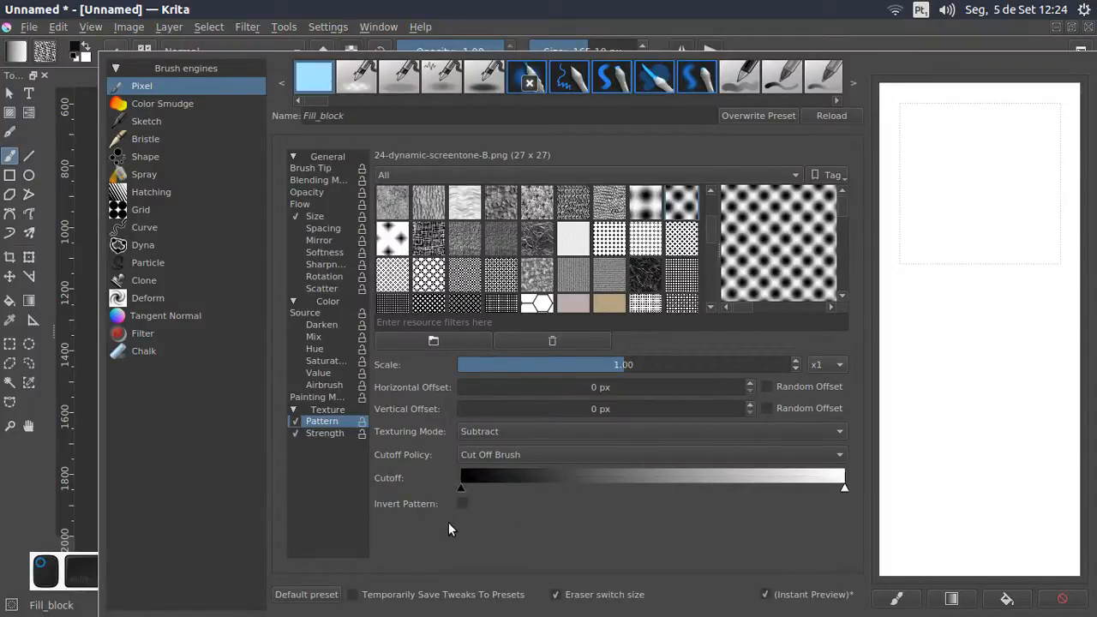
click(524, 455)
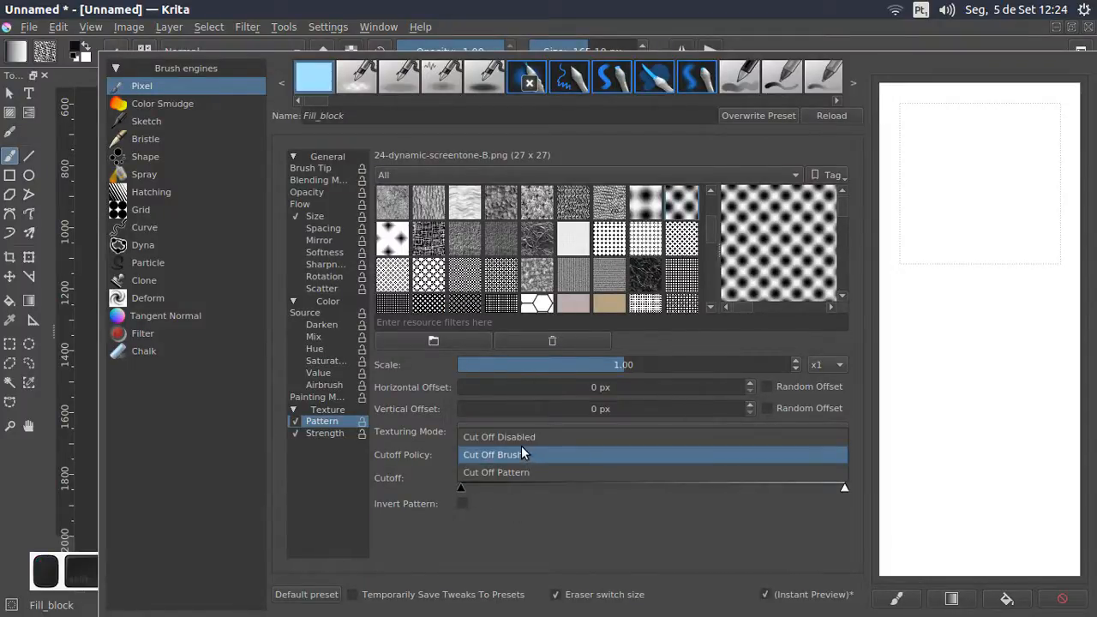
click(520, 435)
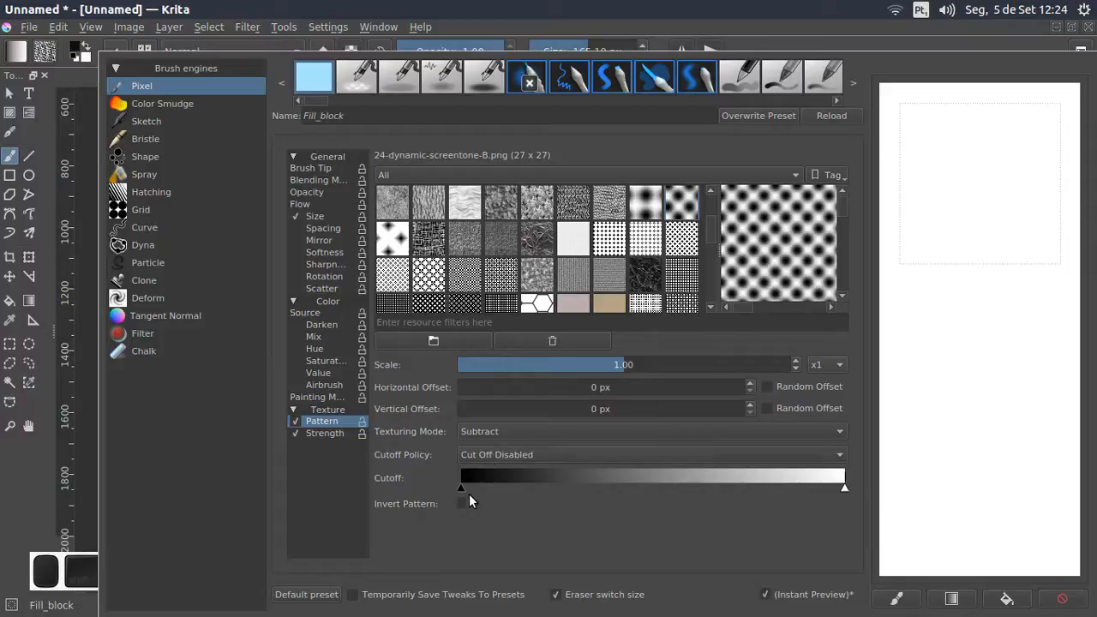
click(294, 422)
click(485, 29)
mouse_move(570, 241)
mouse_down()
mouse_move(553, 289)
mouse_move(522, 317)
mouse_move(504, 391)
mouse_up()
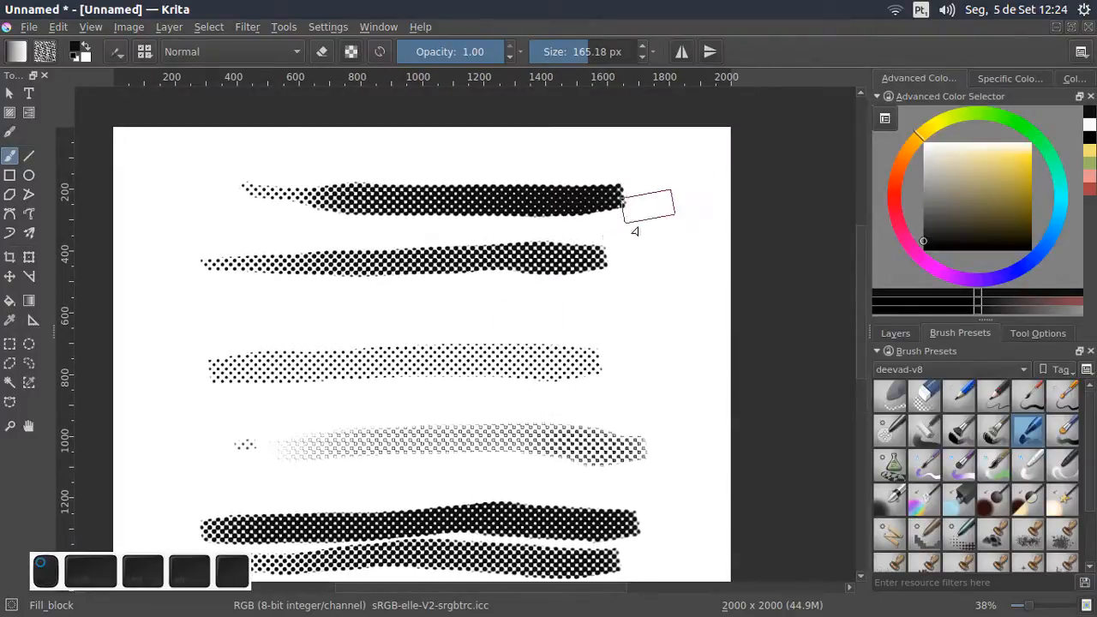
mouse_move(634, 176)
mouse_down()
mouse_move(617, 258)
mouse_move(635, 276)
mouse_move(631, 308)
mouse_up()
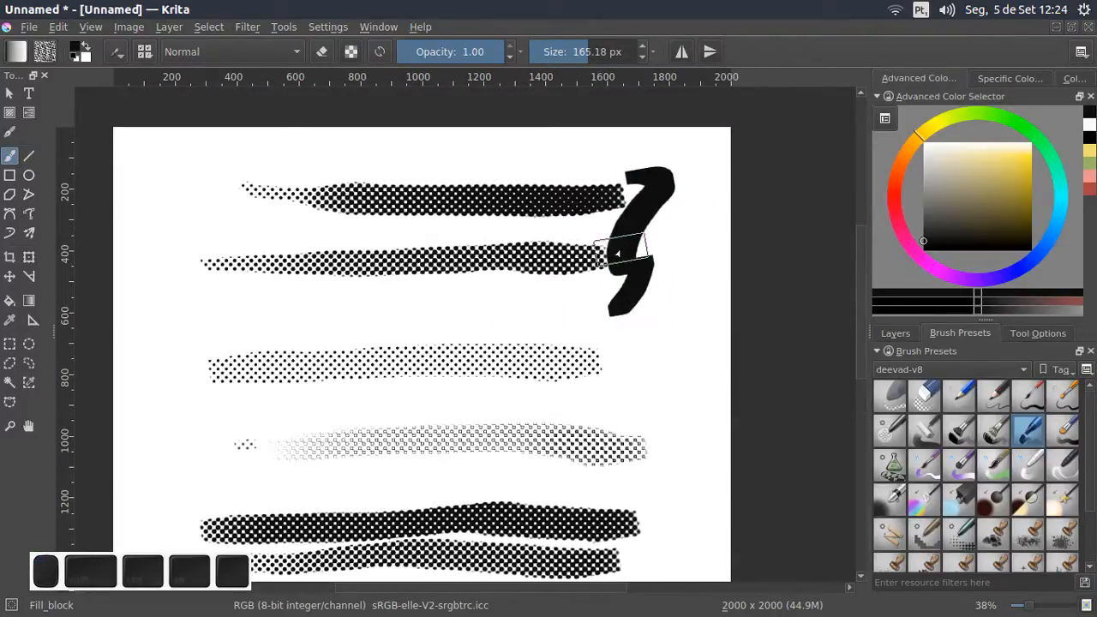
key(ctrl+z)
Set the brush size to 10.36 px, draw a curly brace beside the first two strokes, and label it "Cutoff des."
click(552, 54)
mouse_move(634, 185)
mouse_down()
mouse_move(636, 244)
mouse_move(636, 275)
mouse_up()
mouse_move(662, 215)
mouse_down()
mouse_move(687, 236)
mouse_move(719, 236)
mouse_up()
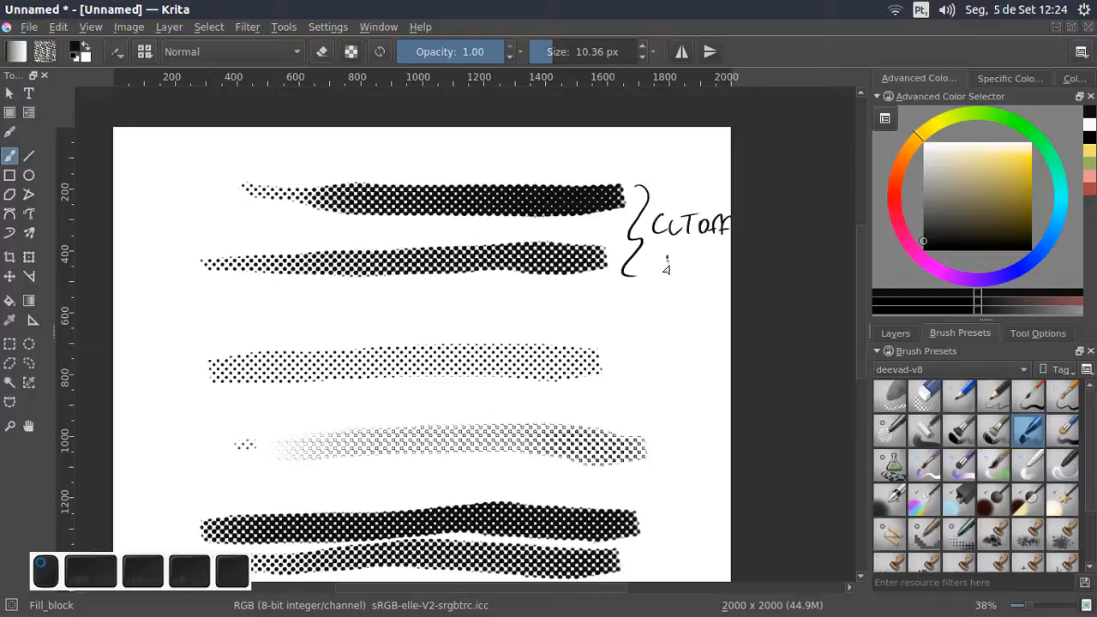
drag(667, 264, 683, 259)
Sketch a horizontal line with two small triangle handles and a capital "I" mark above the first stroke
drag(450, 164, 504, 161)
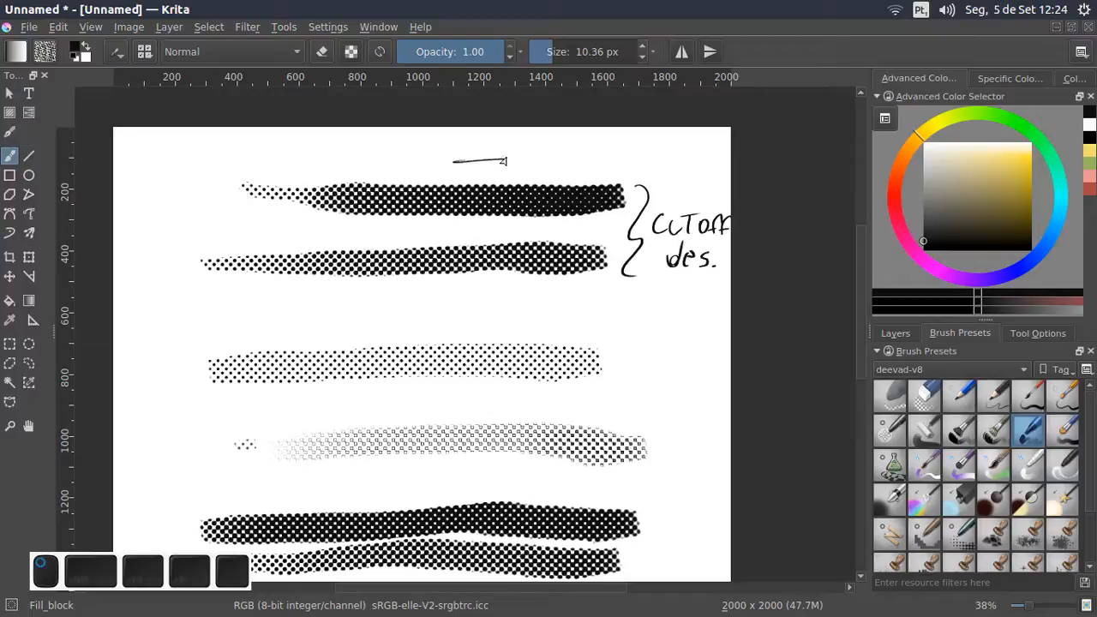
drag(427, 157, 497, 154)
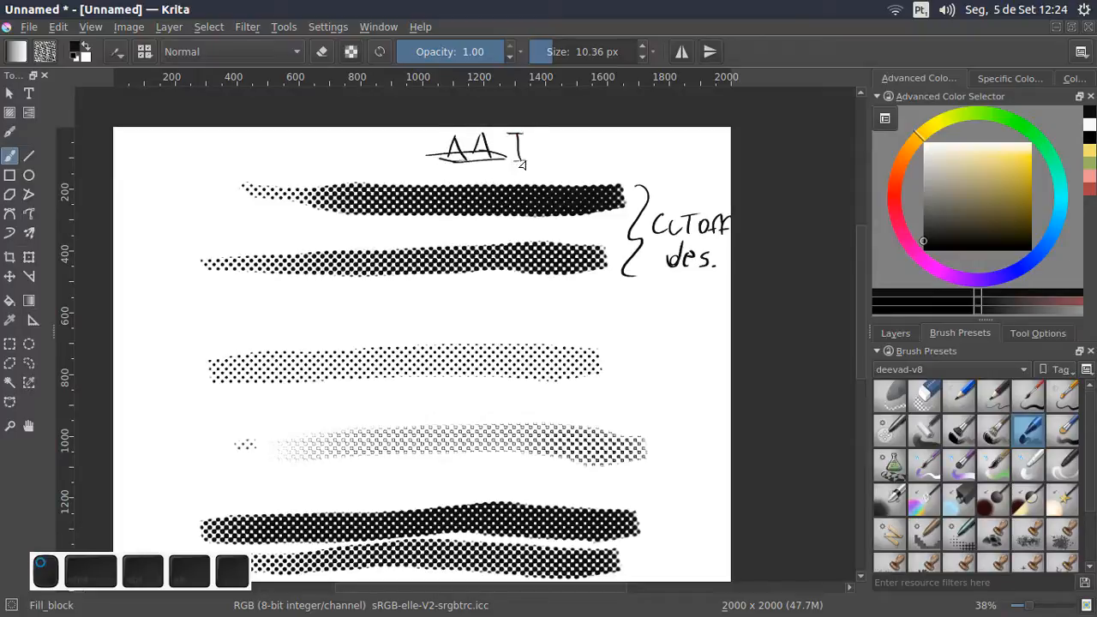
drag(514, 160, 526, 160)
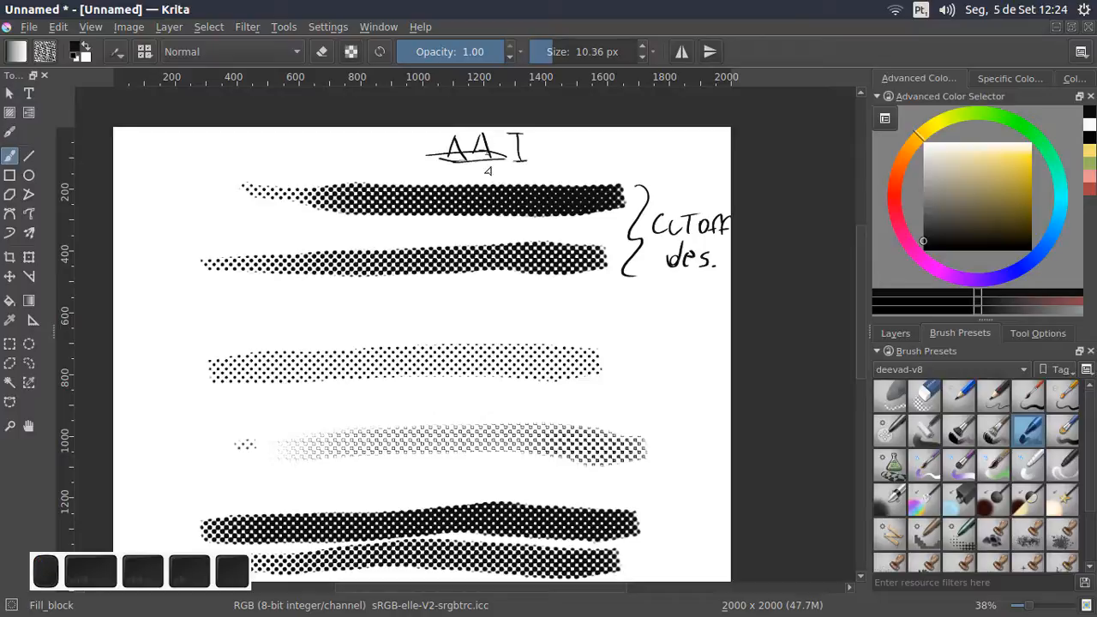
Try bracketing the third and fourth strokes with a curly brace and a handwritten label starting "Cutoff Tex"
mouse_move(601, 328)
mouse_down()
mouse_move(554, 244)
mouse_move(617, 314)
mouse_move(599, 365)
mouse_up()
mouse_move(635, 288)
mouse_down()
mouse_move(635, 304)
mouse_move(677, 302)
mouse_up()
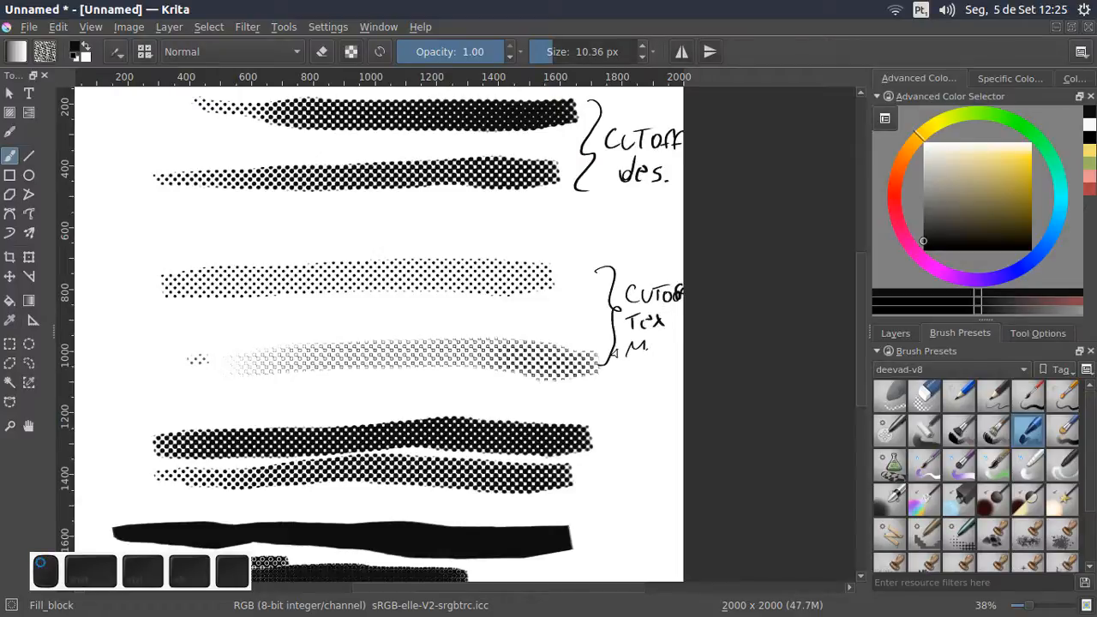
drag(639, 344, 651, 348)
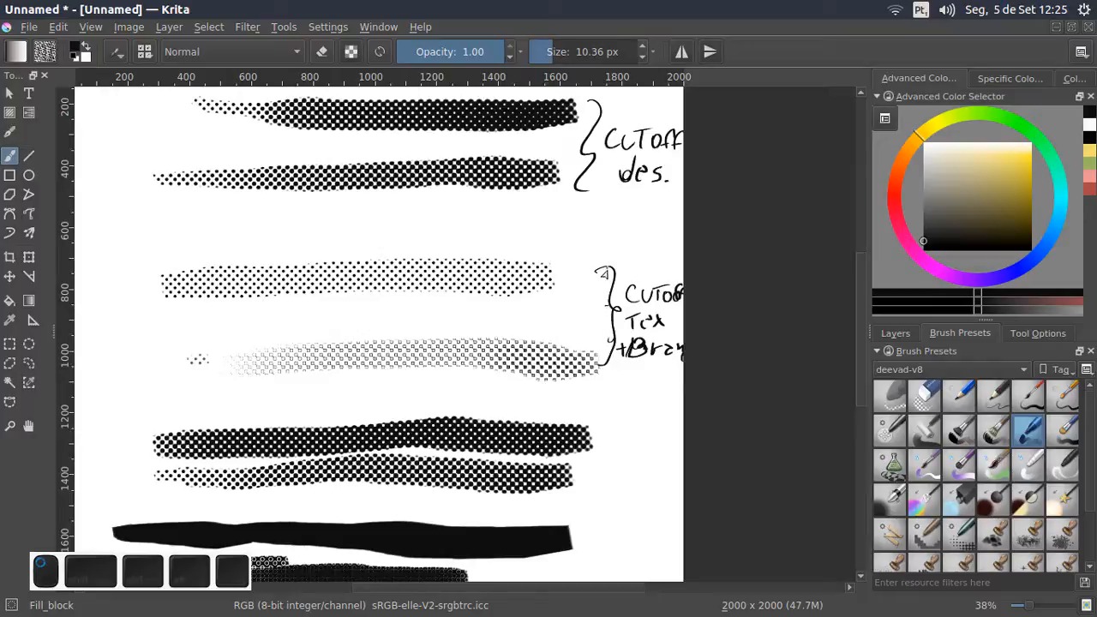
drag(604, 273, 607, 368)
Undo the curly brace and handwritten label beside the third and fourth strokes
key(ctrl+z)
key(ctrl+z)
key(ctrl+z)
key(ctrl+z)
key(ctrl+z)
key(ctrl+z)
key(ctrl+z)
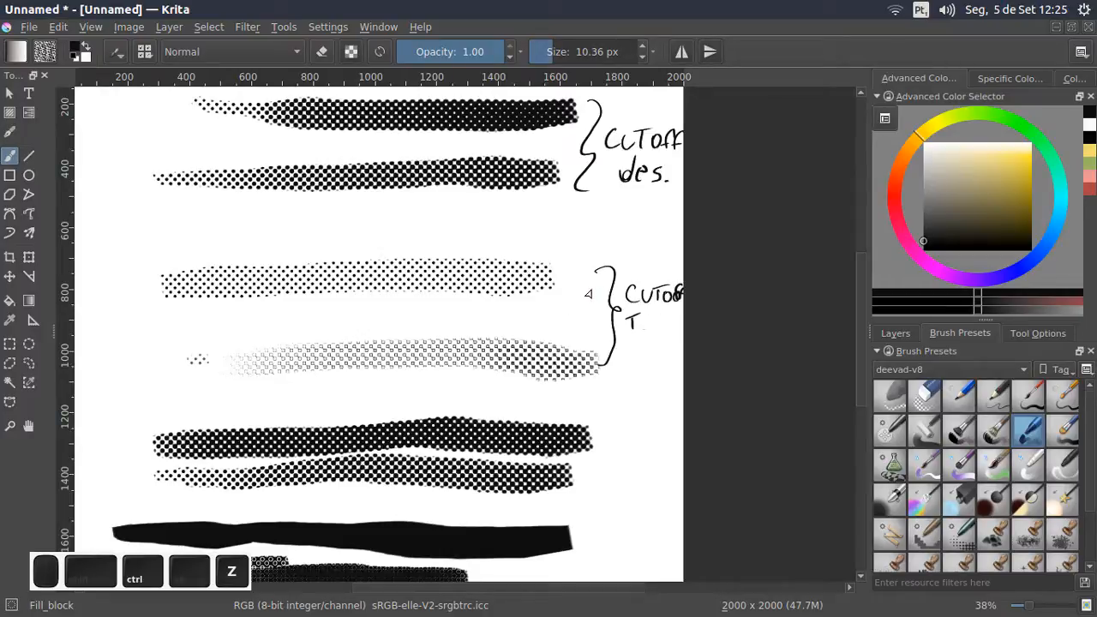
key(ctrl+z)
key(ctrl+z)
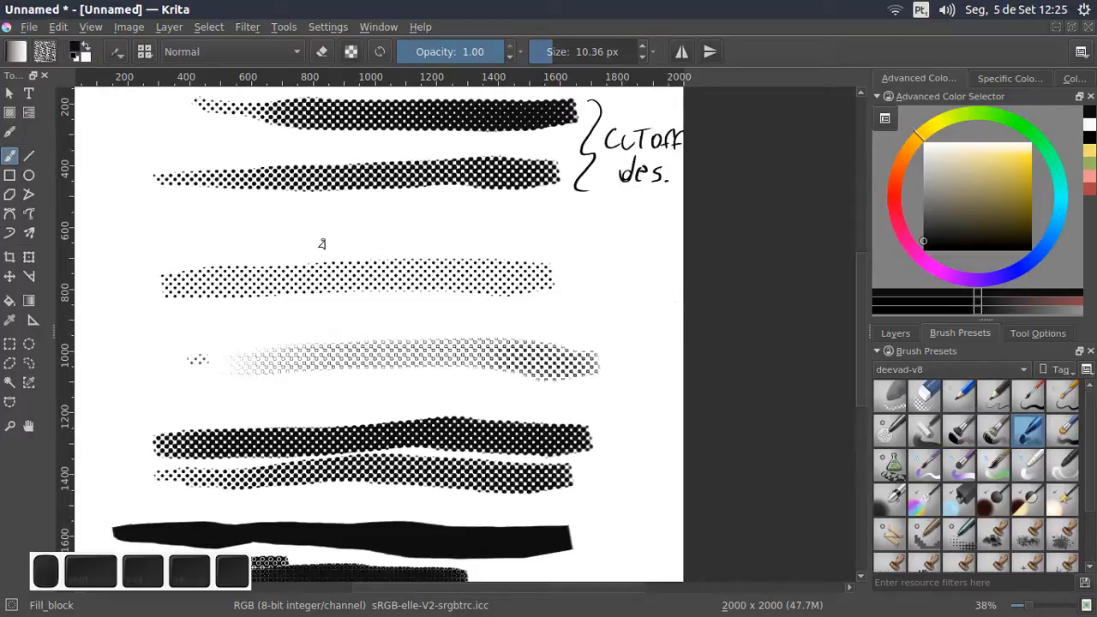
Handwrite the label "Cutoff Tex" above the third stroke
mouse_move(319, 222)
mouse_down()
mouse_move(321, 238)
mouse_move(356, 216)
mouse_up()
drag(358, 226, 426, 237)
drag(416, 221, 452, 218)
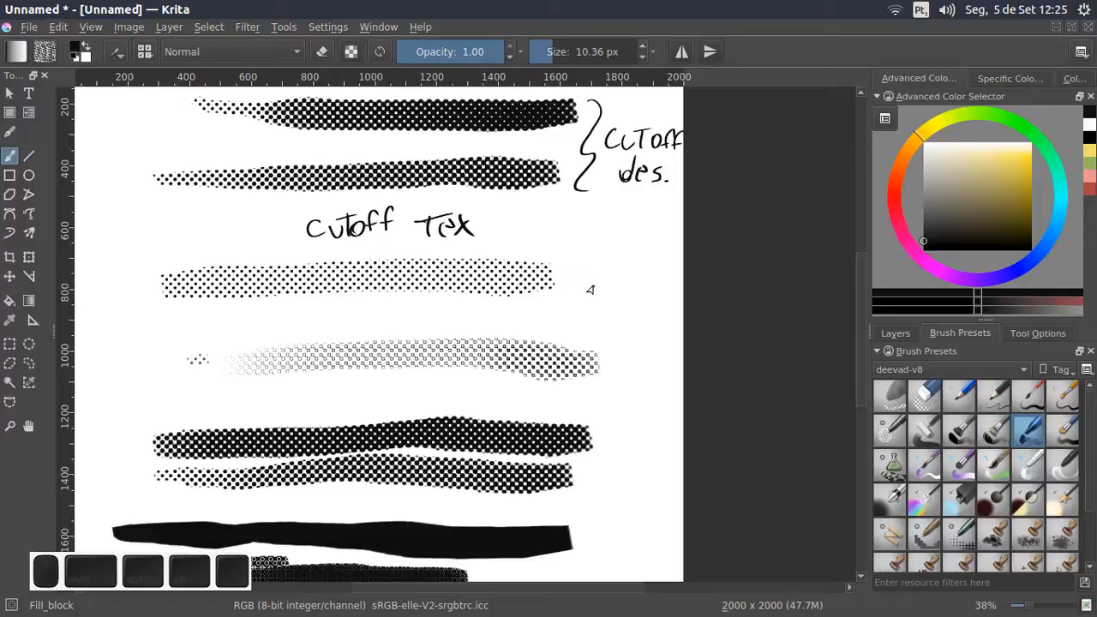
Try handwriting the label "+ Br" beside the third stroke, and undo it
mouse_move(586, 281)
mouse_down()
mouse_move(613, 289)
mouse_move(625, 280)
mouse_move(615, 270)
mouse_move(641, 287)
mouse_up()
key(ctrl+z)
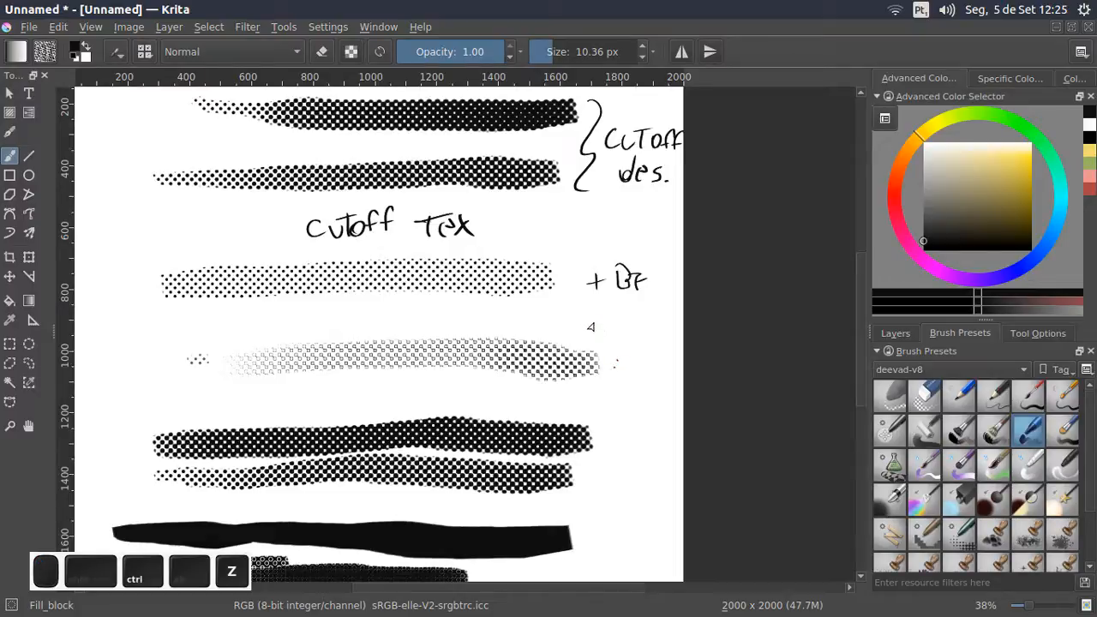
key(ctrl+z)
key(ctrl+z)
key(ctrl+z)
key(ctrl+z)
Handwrite the label "+ Es" beside the third stroke and "+ Br" beside the fourth stroke
drag(537, 346, 552, 261)
drag(632, 286, 536, 319)
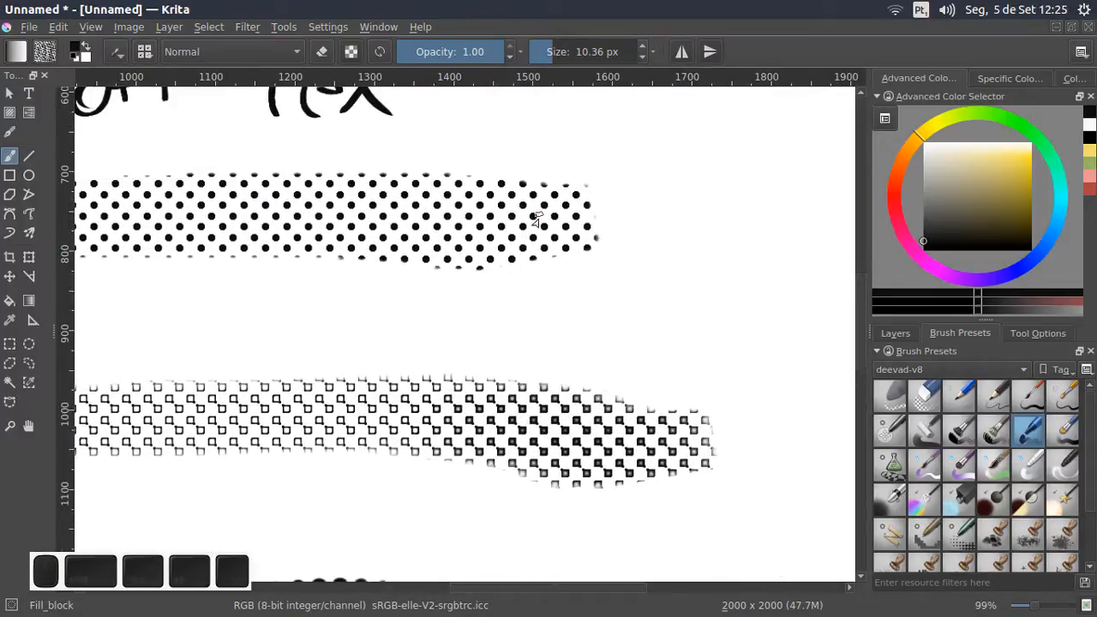
mouse_move(668, 202)
mouse_down()
mouse_move(698, 202)
mouse_move(683, 221)
mouse_up()
mouse_move(733, 193)
mouse_down()
mouse_move(742, 219)
mouse_move(754, 219)
mouse_move(708, 228)
mouse_move(664, 168)
mouse_up()
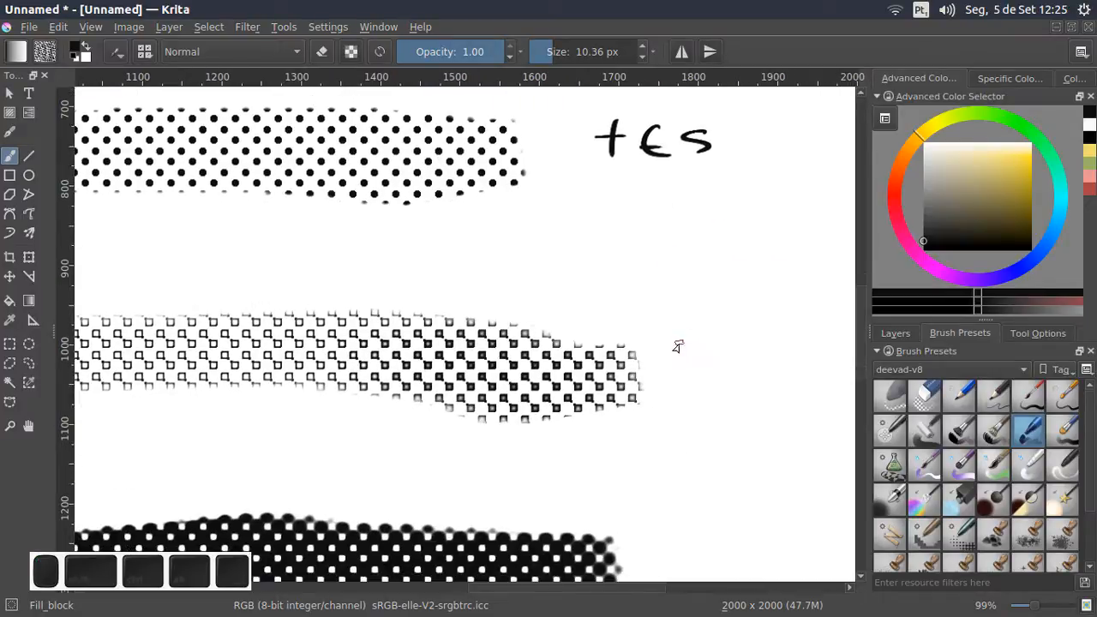
mouse_move(670, 356)
mouse_down()
mouse_move(700, 355)
mouse_move(681, 374)
mouse_up()
mouse_move(734, 343)
mouse_down()
mouse_move(731, 373)
mouse_move(742, 341)
mouse_move(791, 354)
mouse_up()
Handwrite the label "Cutoff Brush" above the fifth stroke
drag(587, 235, 710, 268)
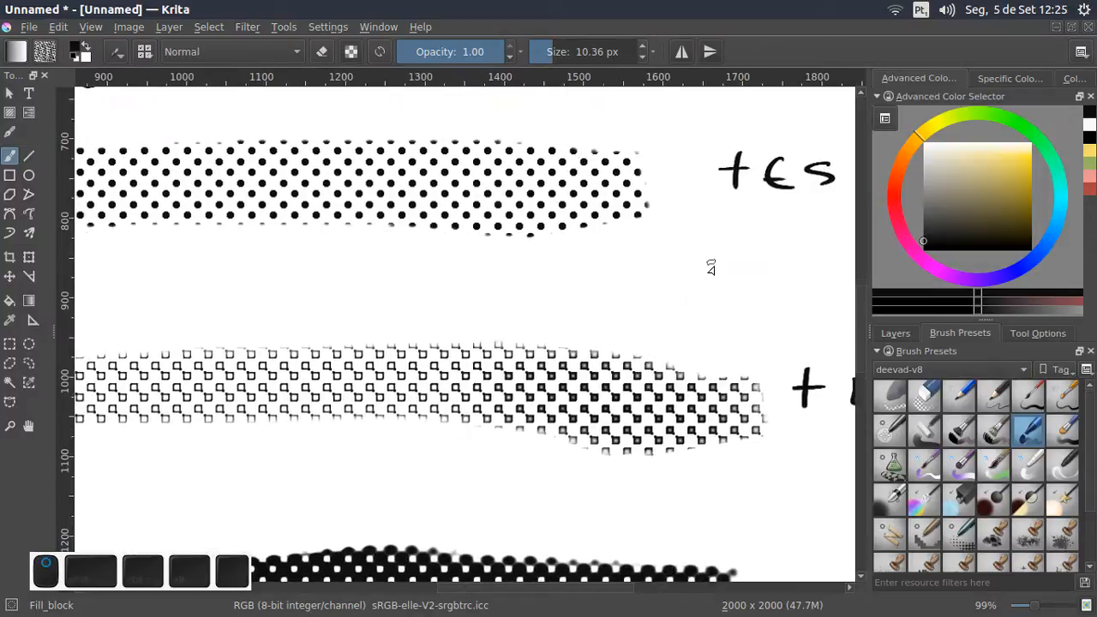
drag(506, 449, 675, 186)
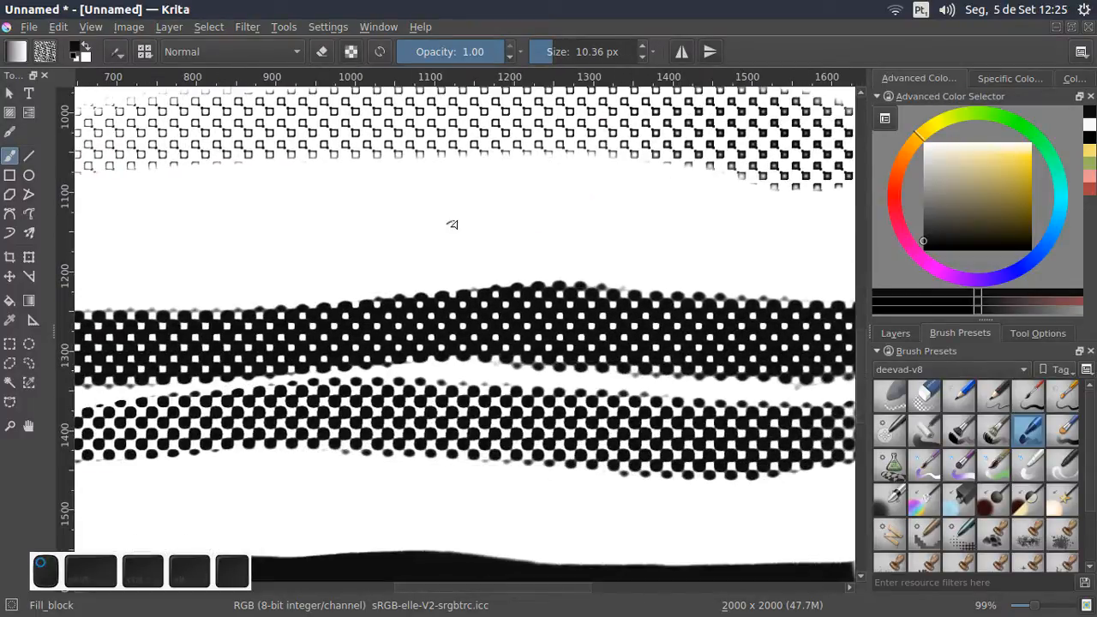
drag(458, 221, 453, 246)
drag(476, 227, 486, 247)
drag(496, 249, 525, 220)
mouse_move(541, 222)
mouse_down()
mouse_move(550, 226)
mouse_move(540, 222)
mouse_up()
mouse_move(568, 240)
mouse_down()
mouse_move(574, 220)
mouse_move(606, 214)
mouse_up()
drag(565, 229, 585, 226)
mouse_move(607, 250)
mouse_down()
mouse_move(642, 214)
mouse_move(624, 228)
mouse_up()
drag(699, 219, 694, 257)
mouse_move(696, 216)
mouse_down()
mouse_move(697, 256)
mouse_move(711, 211)
mouse_up()
mouse_move(739, 238)
mouse_down()
mouse_move(736, 255)
mouse_move(763, 233)
mouse_move(793, 255)
mouse_up()
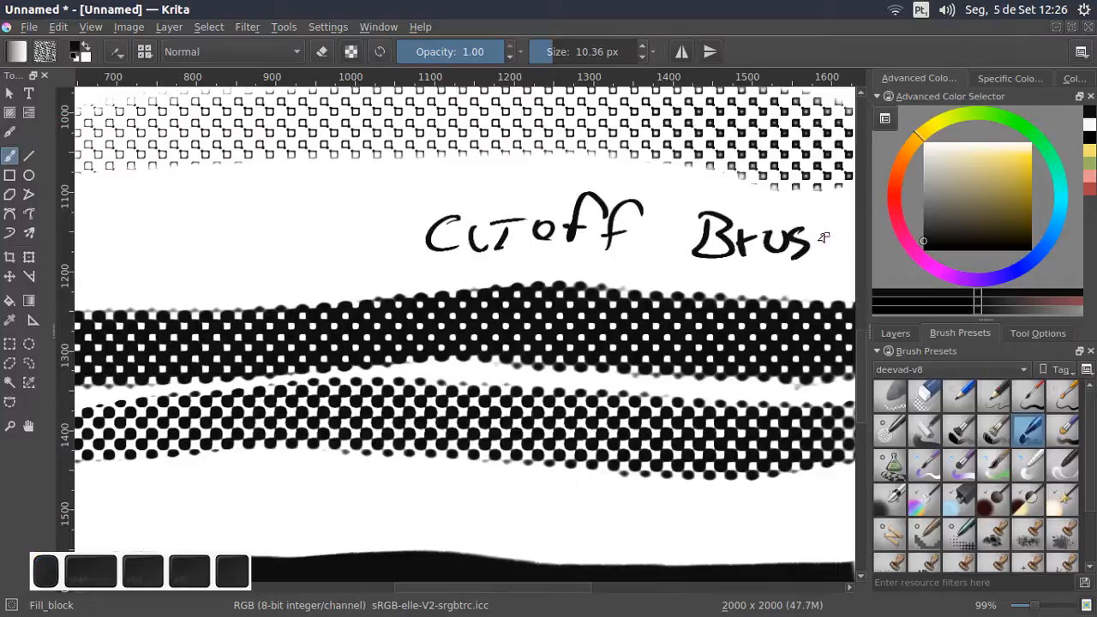
mouse_move(819, 219)
mouse_down()
mouse_move(818, 255)
mouse_move(838, 255)
mouse_up()
Handwrite the label "+Escuro" beside the end of the solid black stroke
drag(680, 285, 521, 230)
drag(386, 347, 681, 281)
drag(429, 307, 595, 273)
drag(563, 358, 539, 363)
drag(669, 276, 482, 254)
mouse_move(569, 318)
mouse_down()
mouse_move(554, 316)
mouse_move(597, 235)
mouse_move(543, 224)
mouse_move(526, 237)
mouse_up()
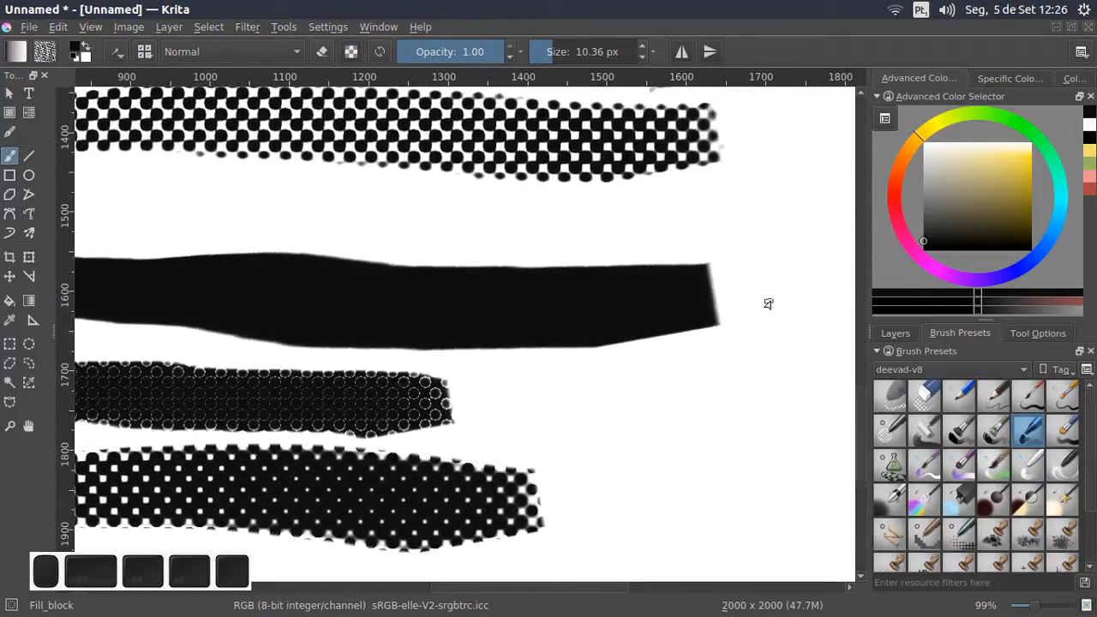
mouse_move(747, 287)
mouse_down()
mouse_move(770, 285)
mouse_move(756, 309)
mouse_move(783, 283)
mouse_up()
drag(706, 270, 627, 251)
mouse_move(732, 250)
mouse_down()
mouse_move(733, 290)
mouse_move(735, 270)
mouse_move(742, 286)
mouse_move(796, 262)
mouse_move(847, 270)
mouse_up()
Draw an arrow from the end of the dark ring-patterned stroke and handwrite a label starting "Br" beside it
drag(479, 389, 561, 272)
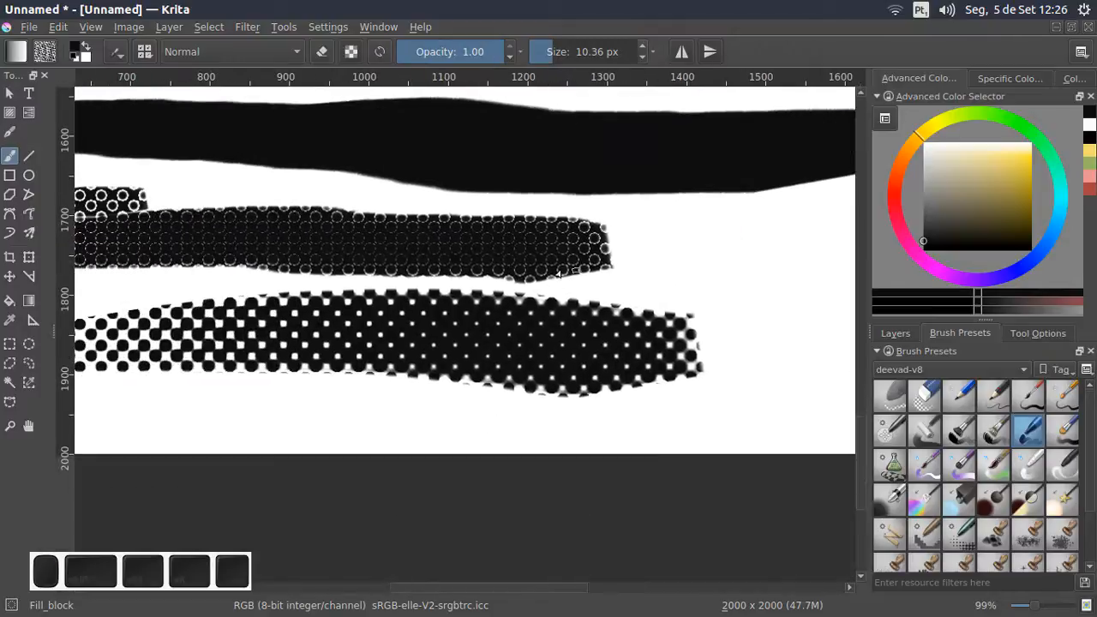
mouse_move(630, 258)
mouse_down()
mouse_move(711, 243)
mouse_move(679, 272)
mouse_up()
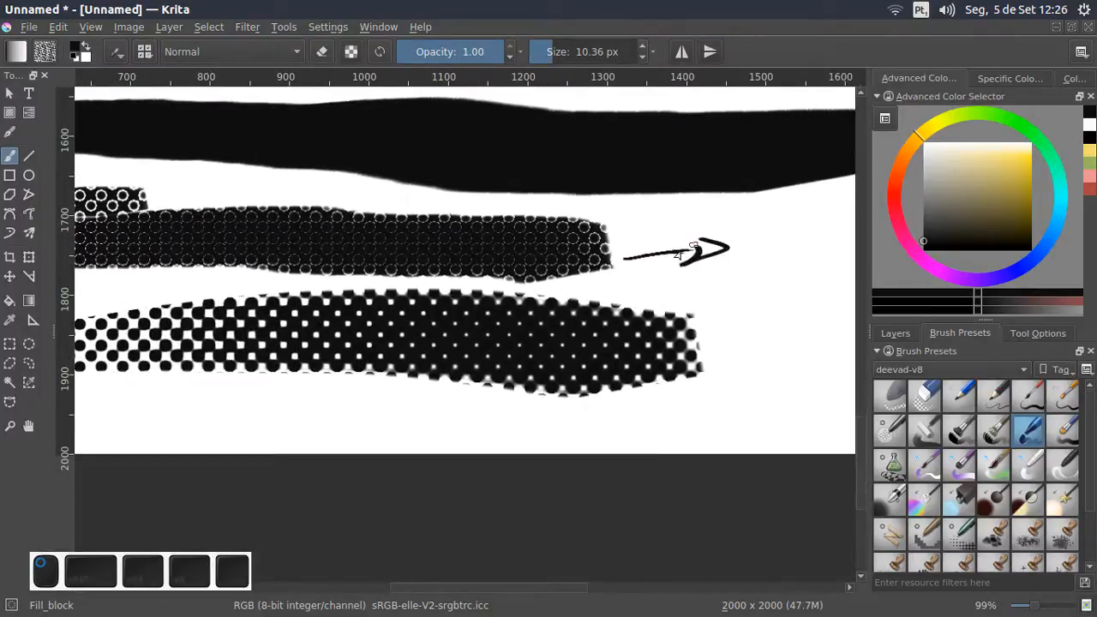
mouse_move(559, 284)
mouse_down()
mouse_move(782, 271)
mouse_move(541, 299)
mouse_up()
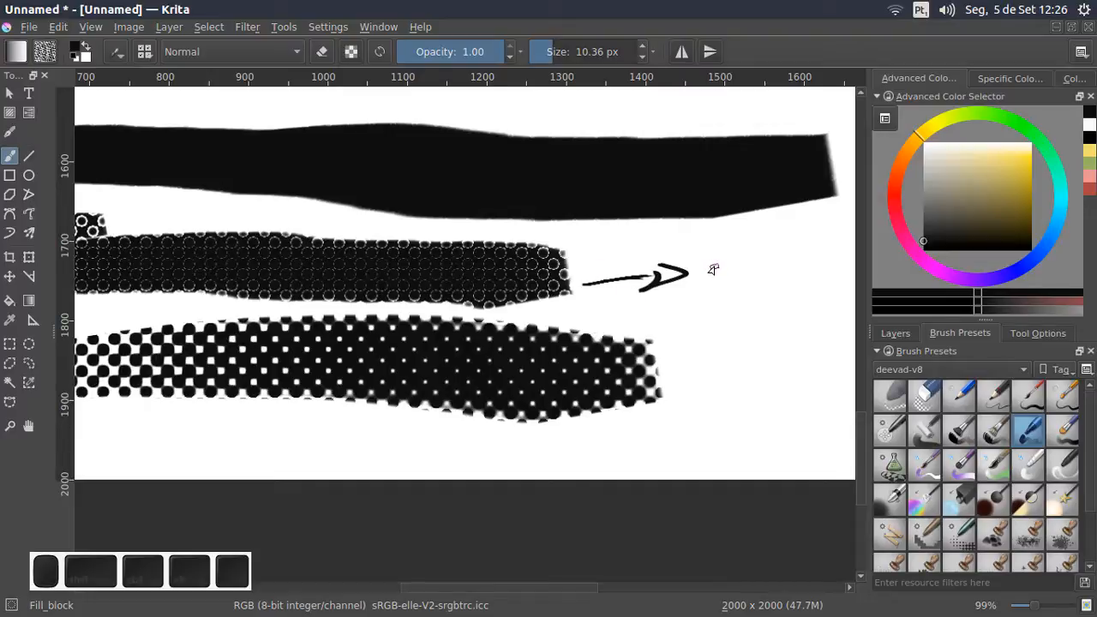
mouse_move(714, 261)
mouse_down()
mouse_move(704, 295)
mouse_move(716, 276)
mouse_move(715, 293)
mouse_up()
mouse_move(741, 266)
mouse_down()
mouse_move(746, 278)
mouse_move(759, 274)
mouse_up()
drag(762, 271, 783, 279)
Draw a small curved arrow at the start of the lowest dotted stroke and handwrite "-es." above it
drag(496, 349, 756, 264)
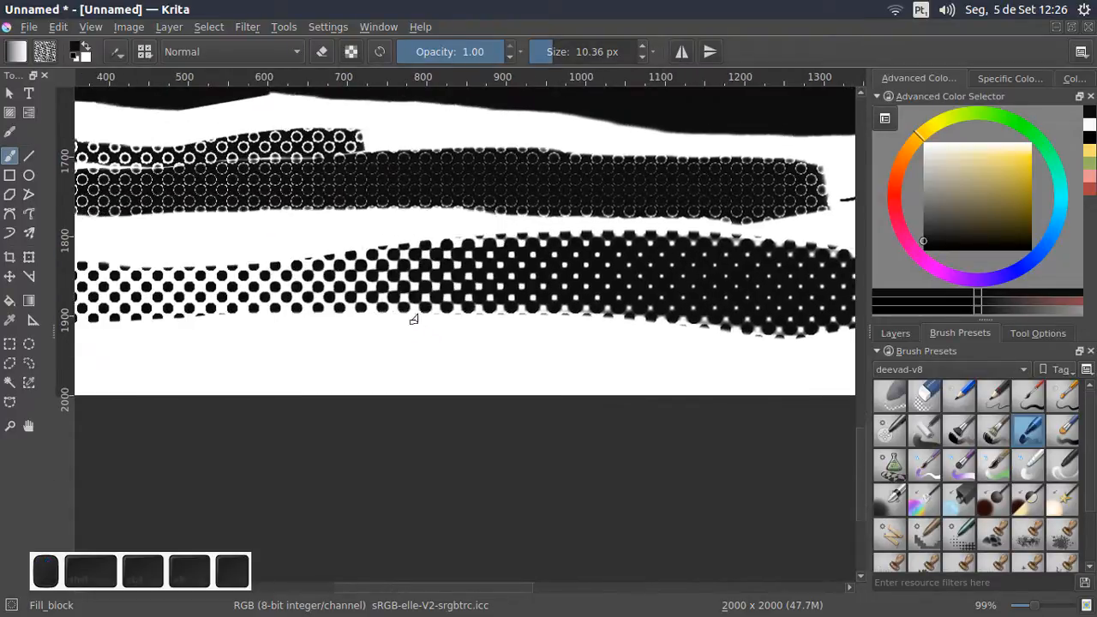
drag(577, 336, 656, 327)
drag(373, 345, 490, 329)
drag(350, 324, 489, 324)
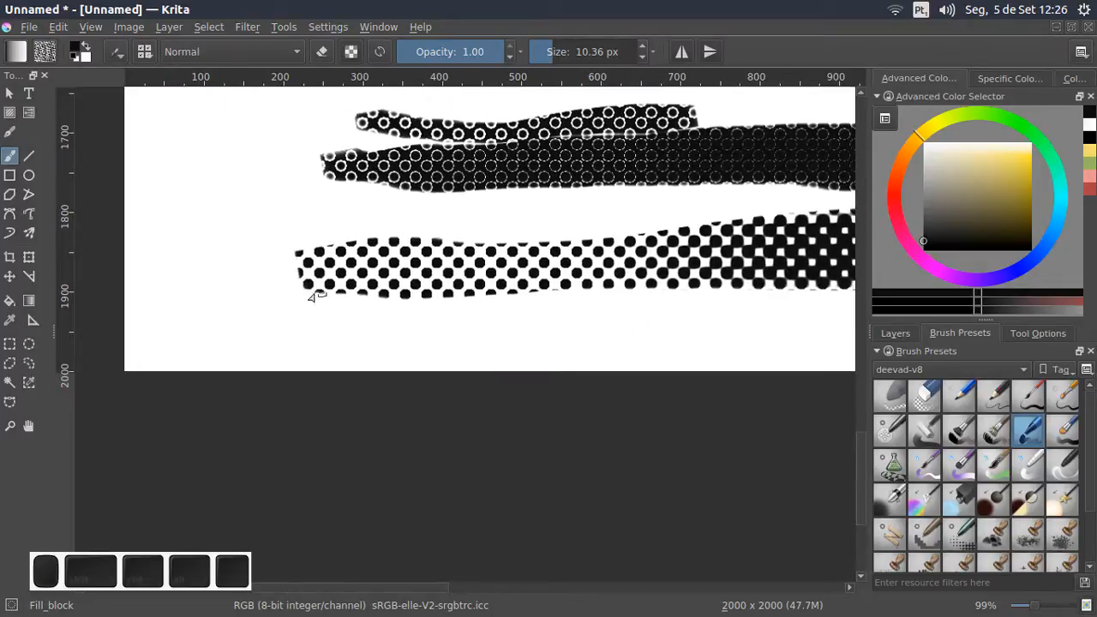
drag(273, 275, 218, 258)
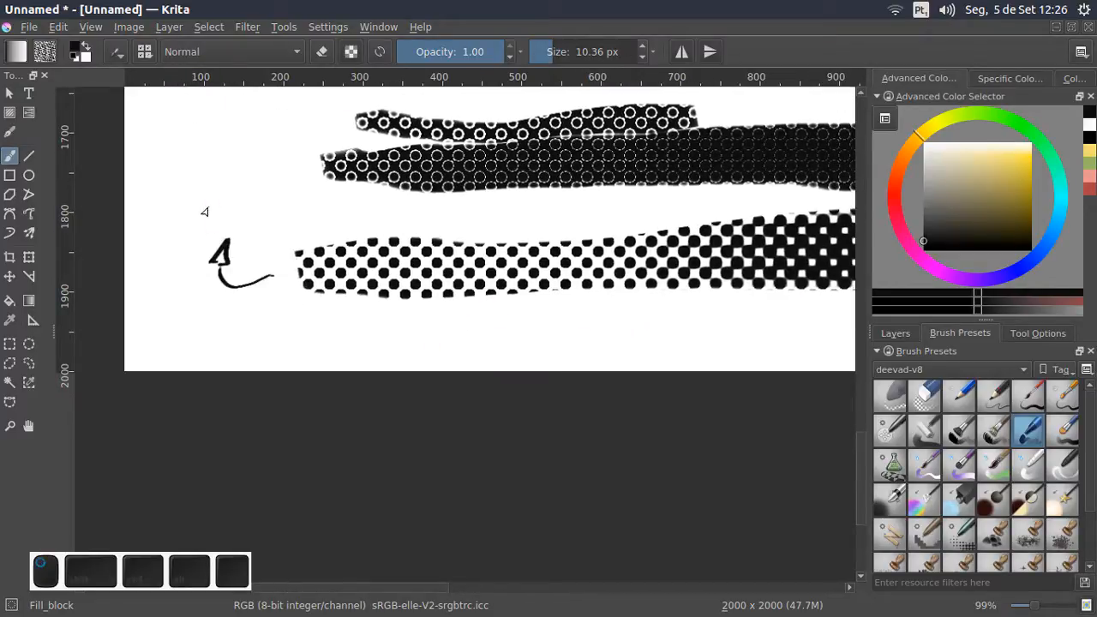
drag(163, 221, 233, 215)
click(244, 216)
Look over the labelled strokes and clear the whole canvas
scroll(440, 215, up, 3)
scroll(495, 217, down, 5)
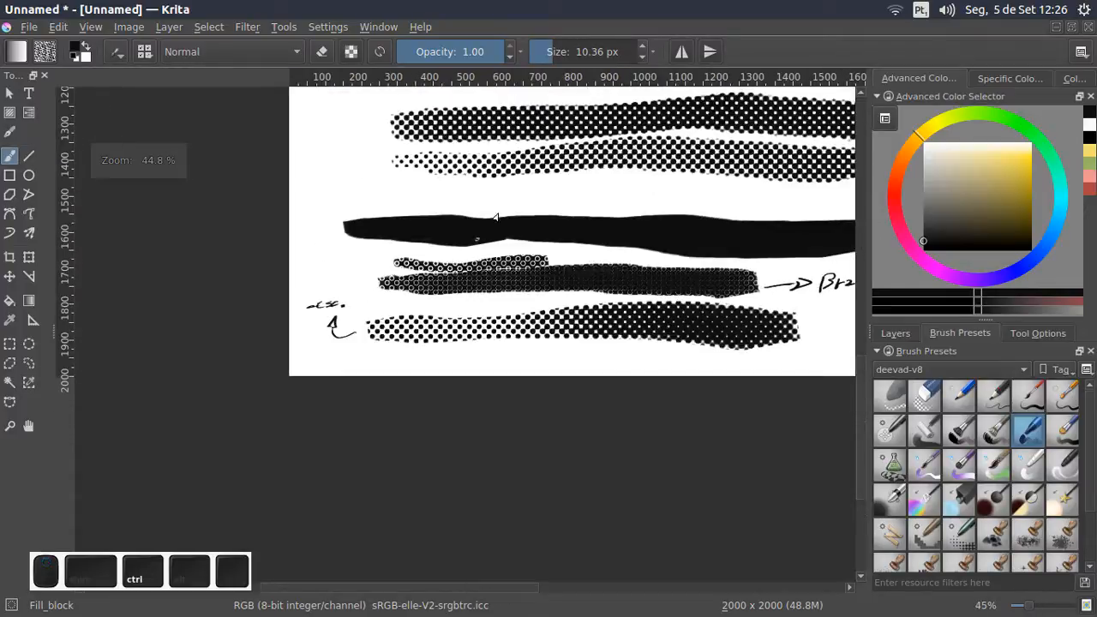
drag(495, 218, 348, 352)
drag(429, 248, 399, 284)
scroll(421, 284, up, 1)
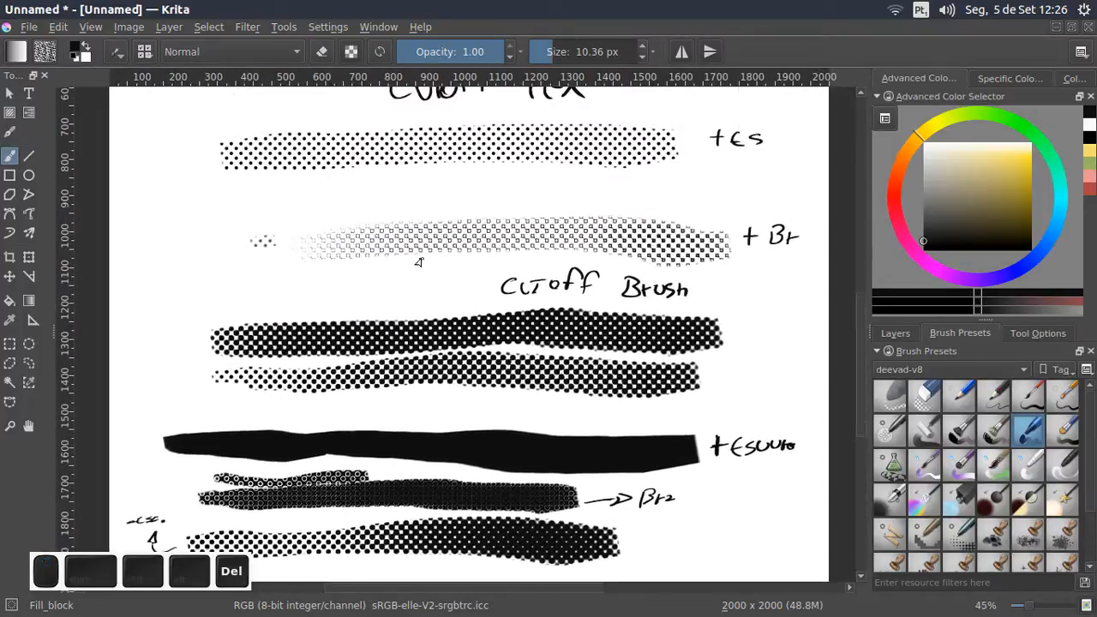
key(Delete)
Paint a long test stroke with the Pattern texture enabled, Invert Pattern off and the brush enlarged to about 274 px
click(118, 51)
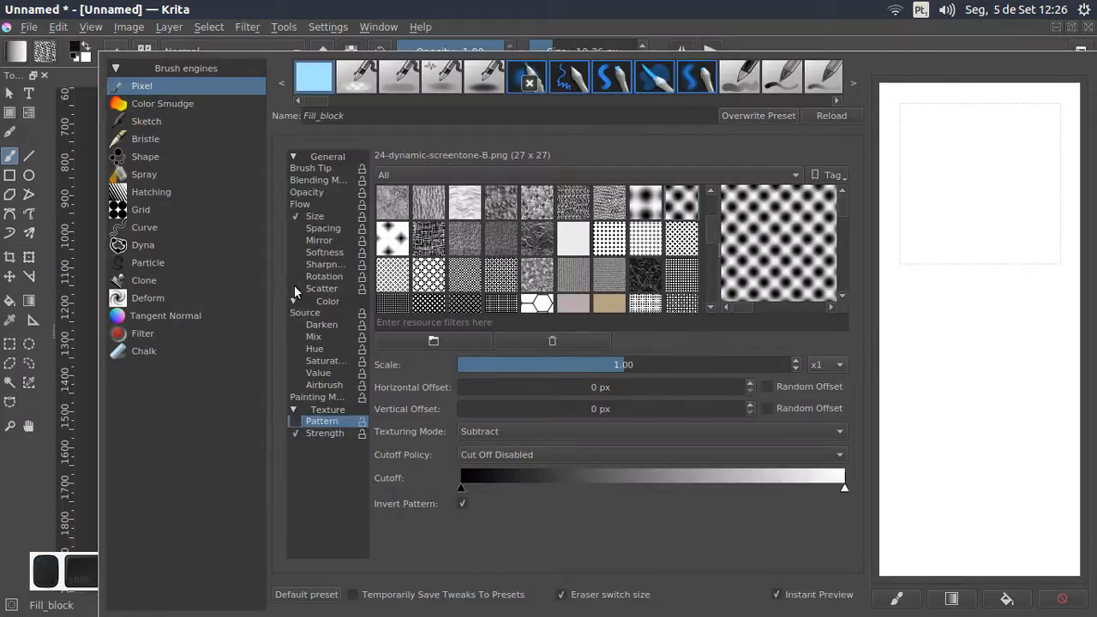
click(297, 422)
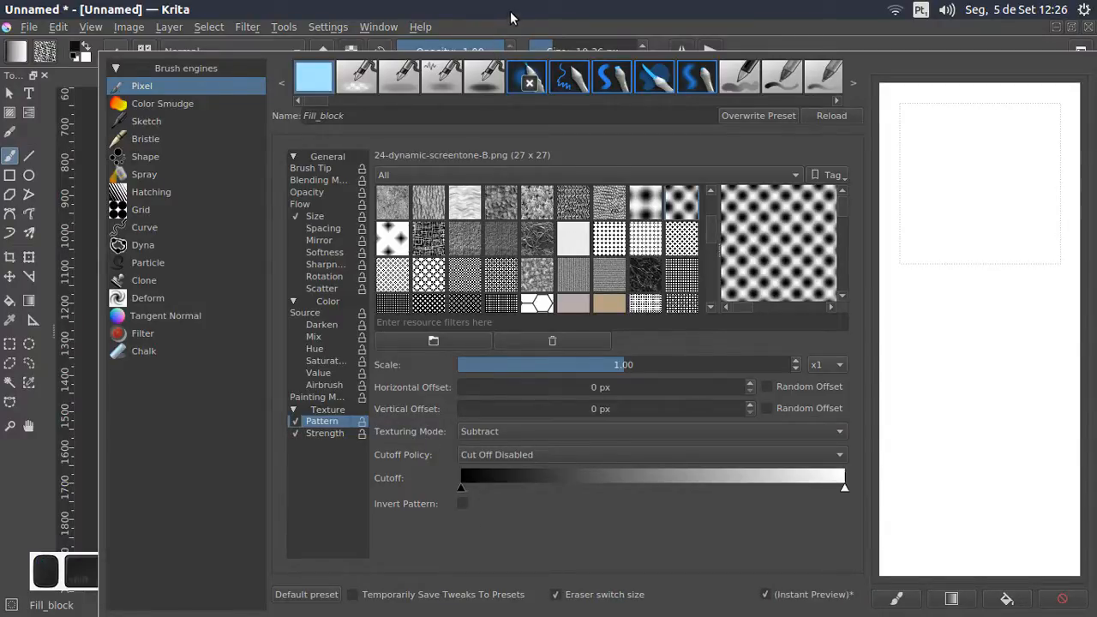
click(510, 11)
drag(461, 251, 531, 252)
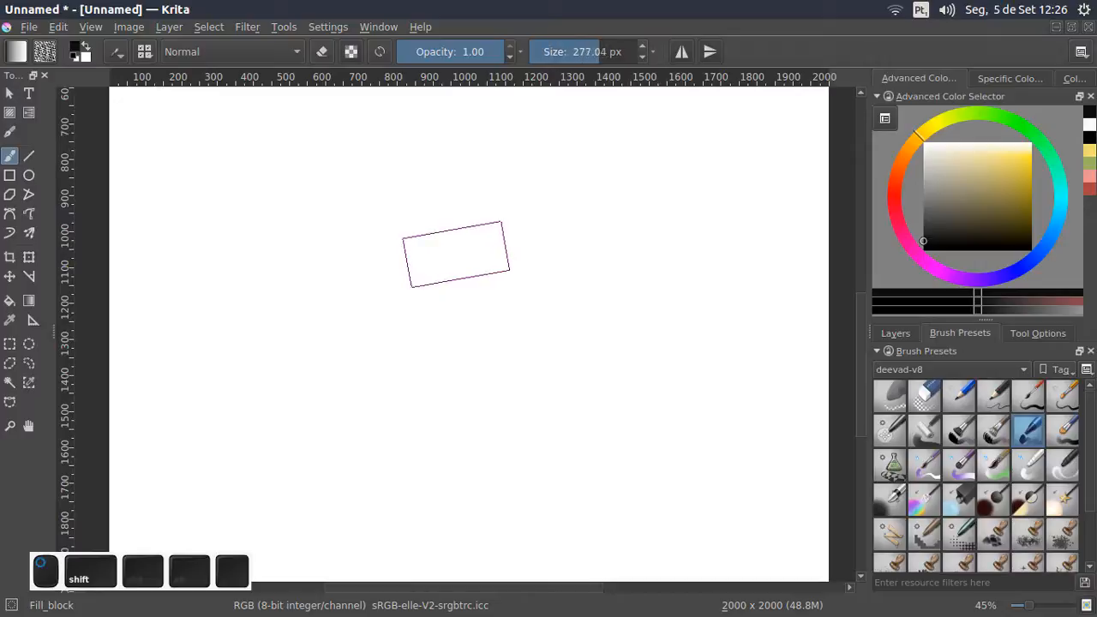
drag(243, 223, 407, 184)
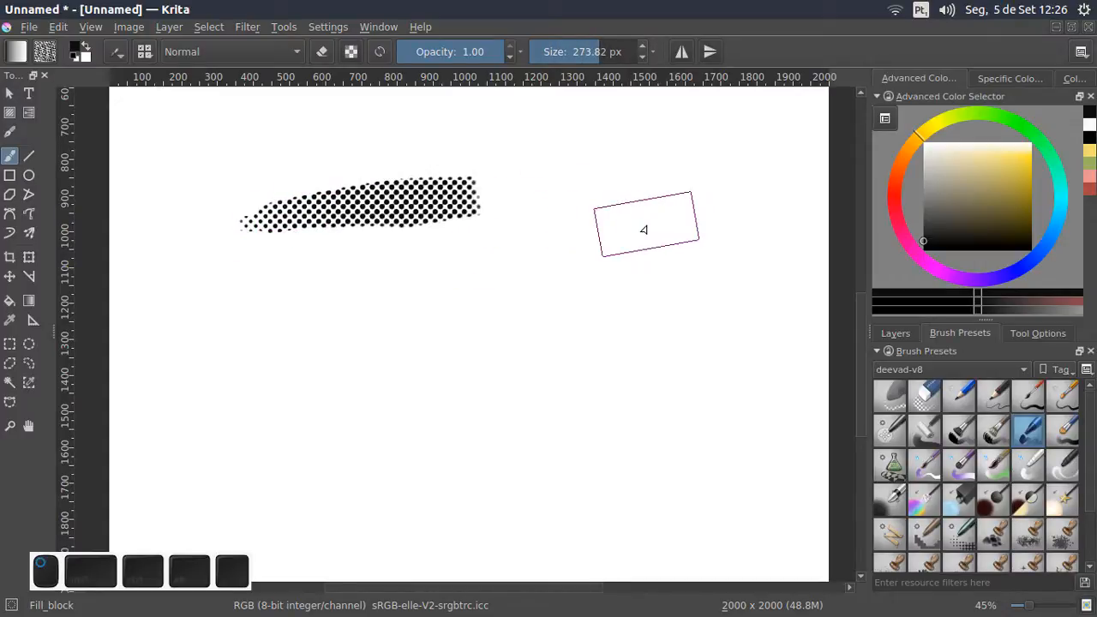
Turn on Invert Pattern for the brush texture and paint a second long stroke below the first
click(117, 51)
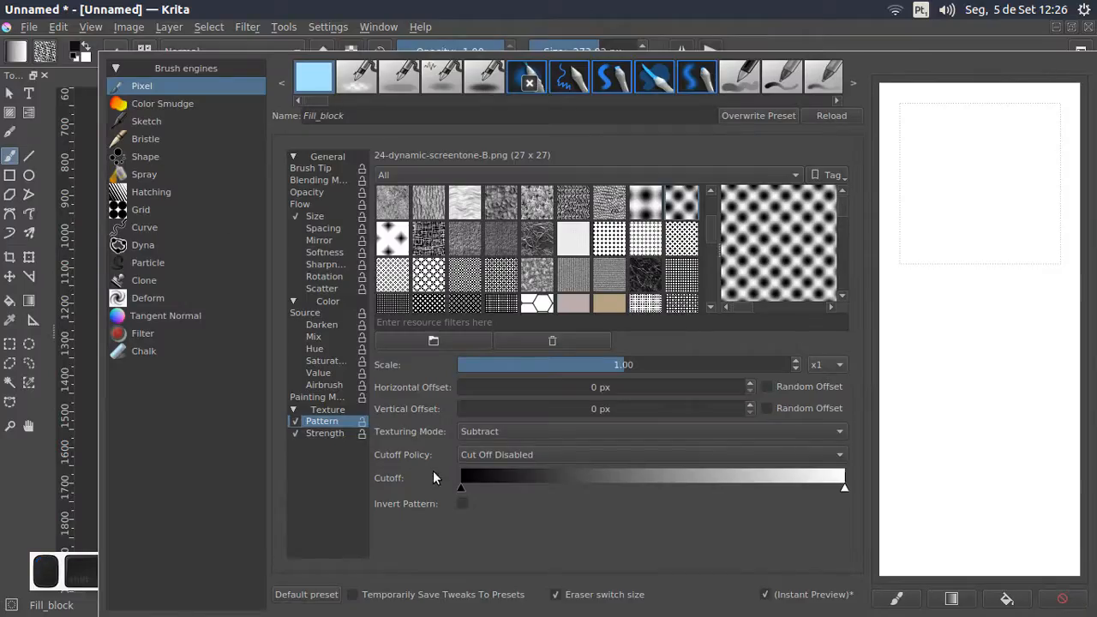
click(507, 23)
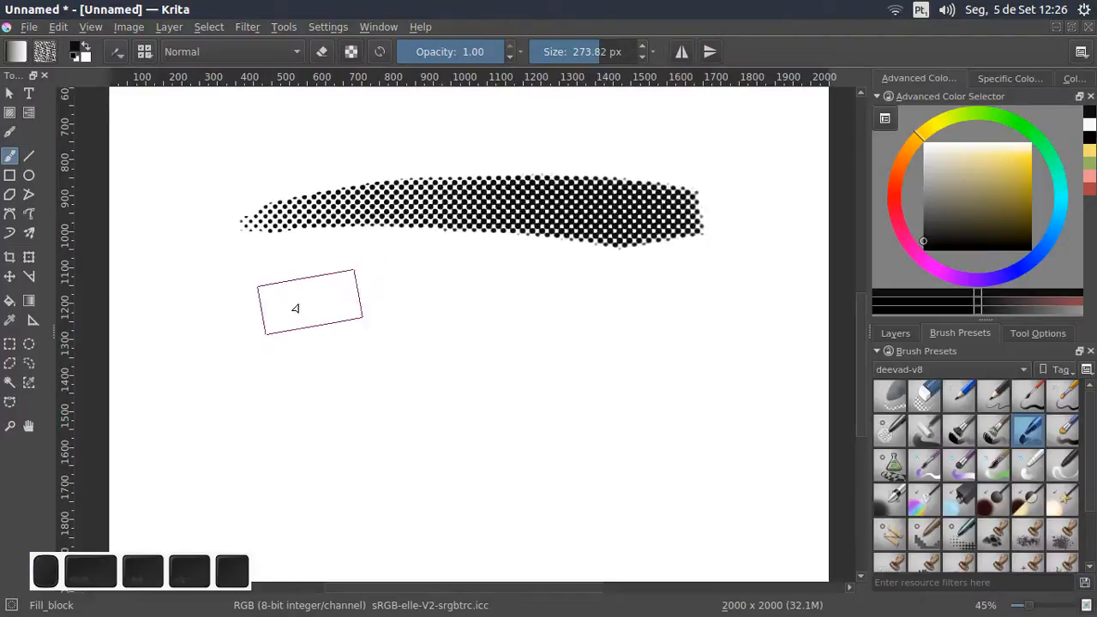
click(273, 319)
mouse_move(278, 322)
mouse_down()
mouse_move(438, 312)
mouse_move(626, 332)
mouse_move(661, 313)
mouse_up()
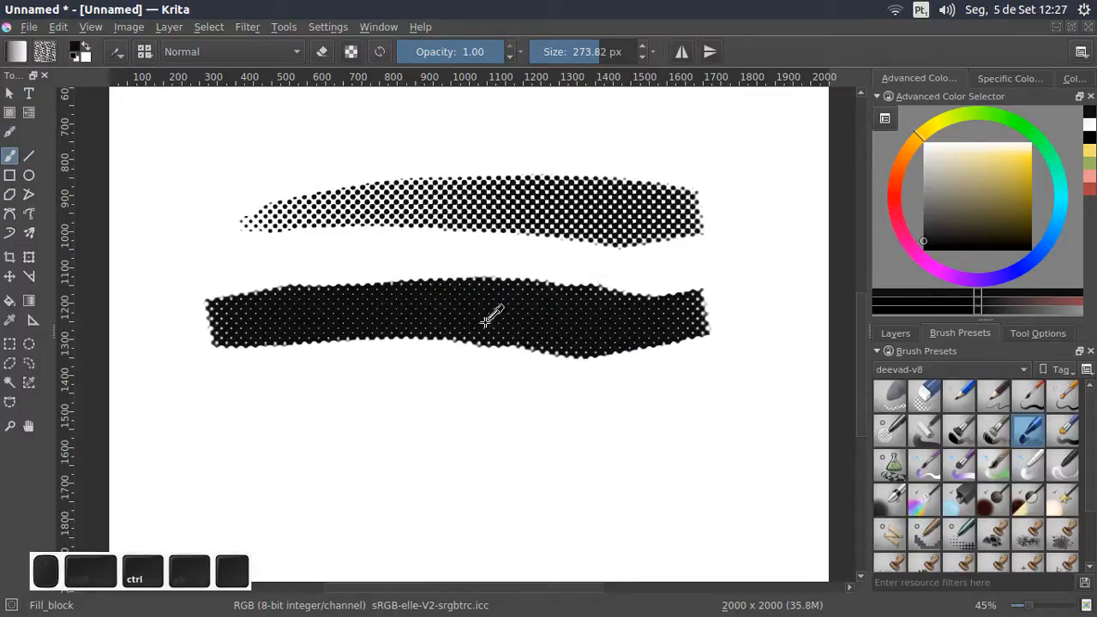
Turn off the texture Strength option and paint a short stroke between the two strokes and a longer one above them
mouse_move(485, 324)
mouse_down()
mouse_move(519, 230)
mouse_move(480, 222)
mouse_move(508, 362)
mouse_up()
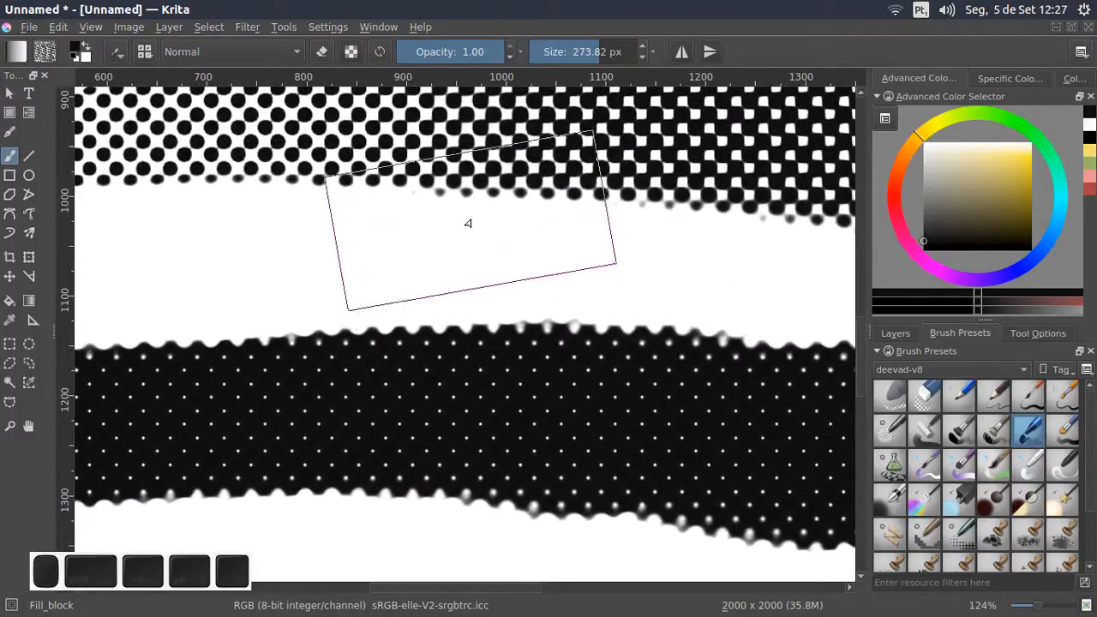
drag(466, 196, 467, 235)
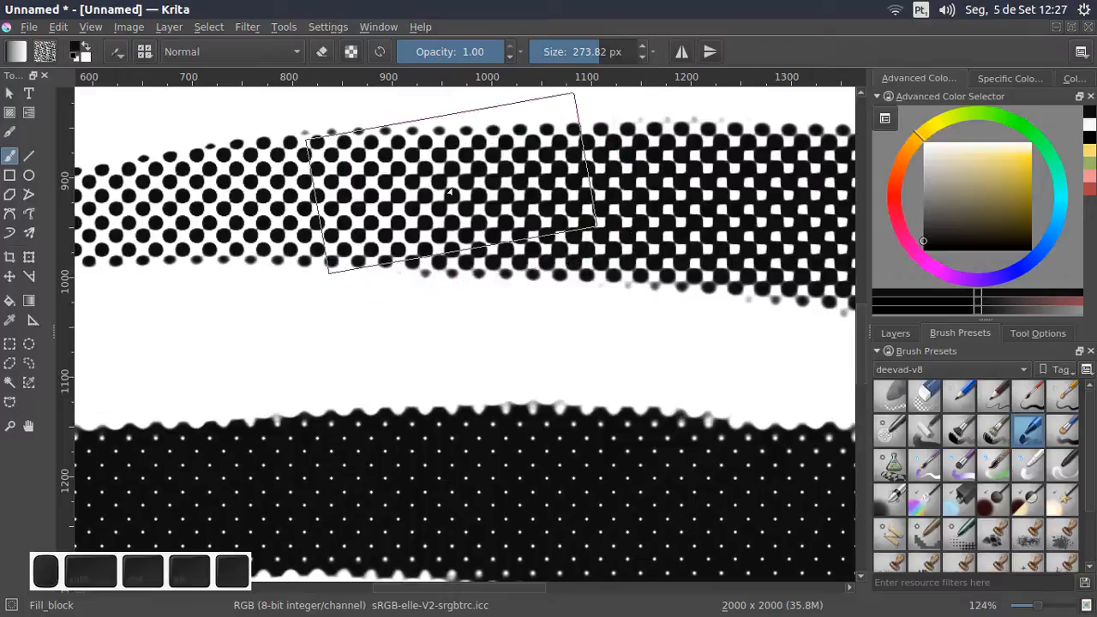
click(122, 56)
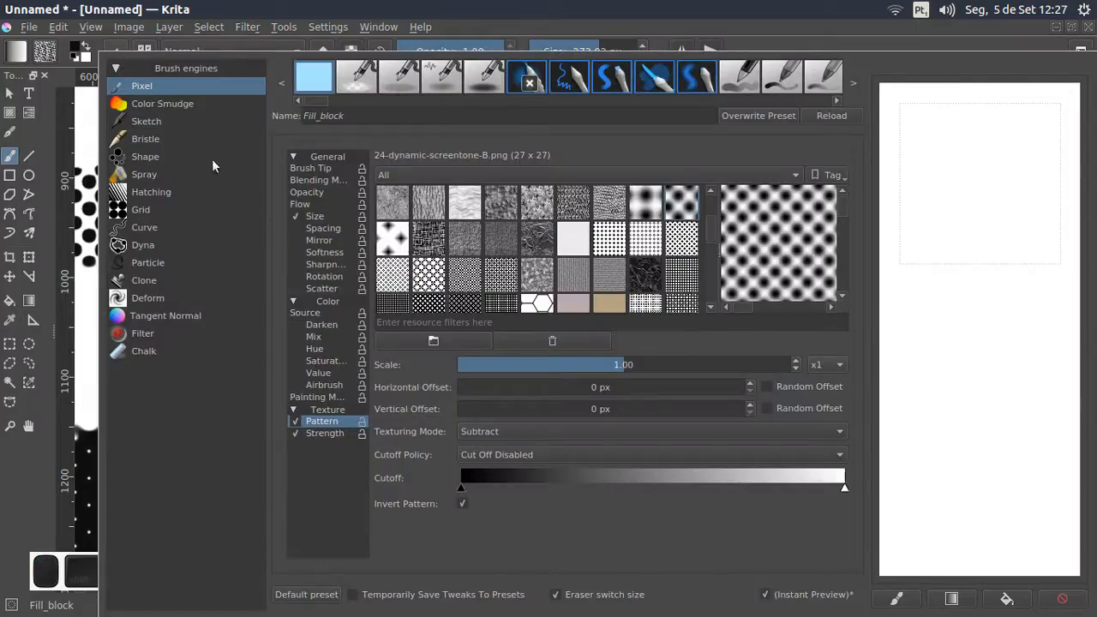
click(330, 434)
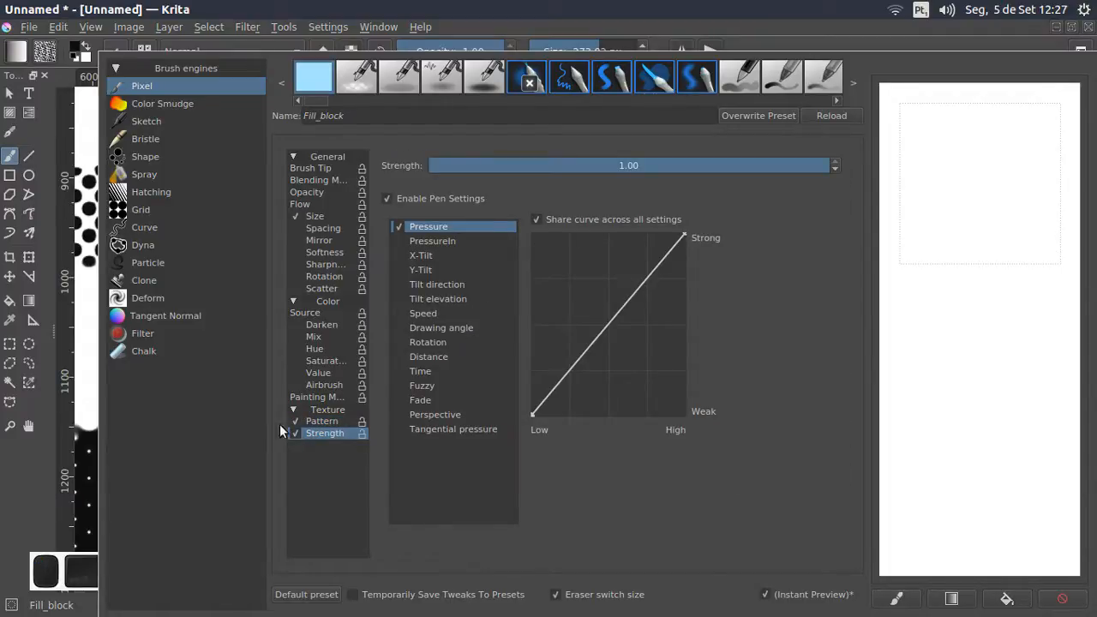
click(431, 26)
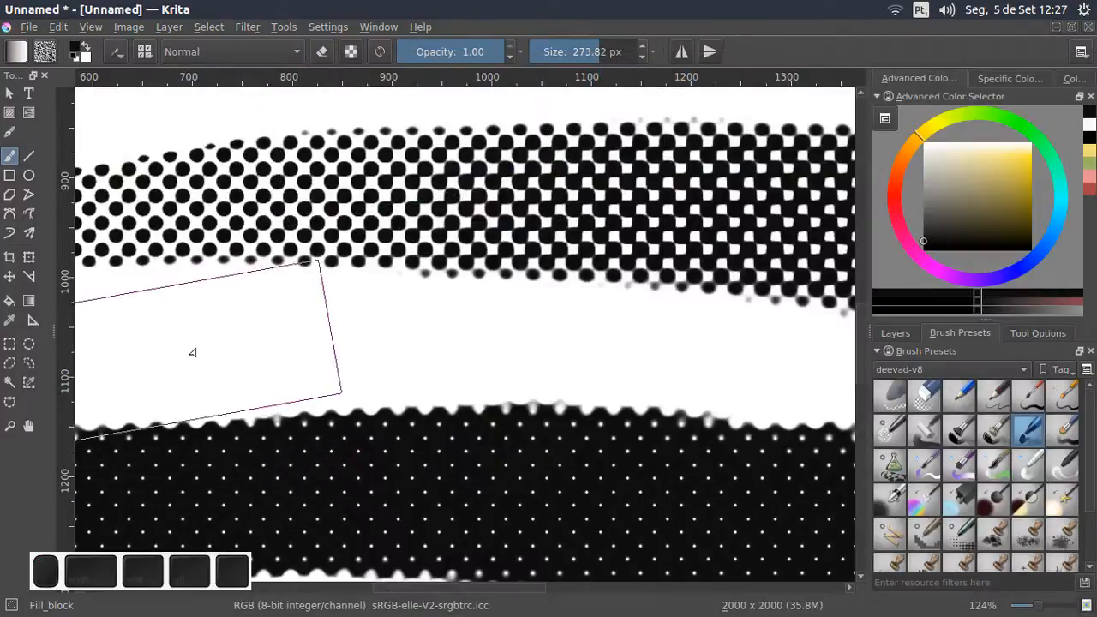
mouse_move(197, 349)
mouse_down()
mouse_move(509, 341)
mouse_move(497, 311)
mouse_move(521, 292)
mouse_move(462, 325)
mouse_move(432, 384)
mouse_up()
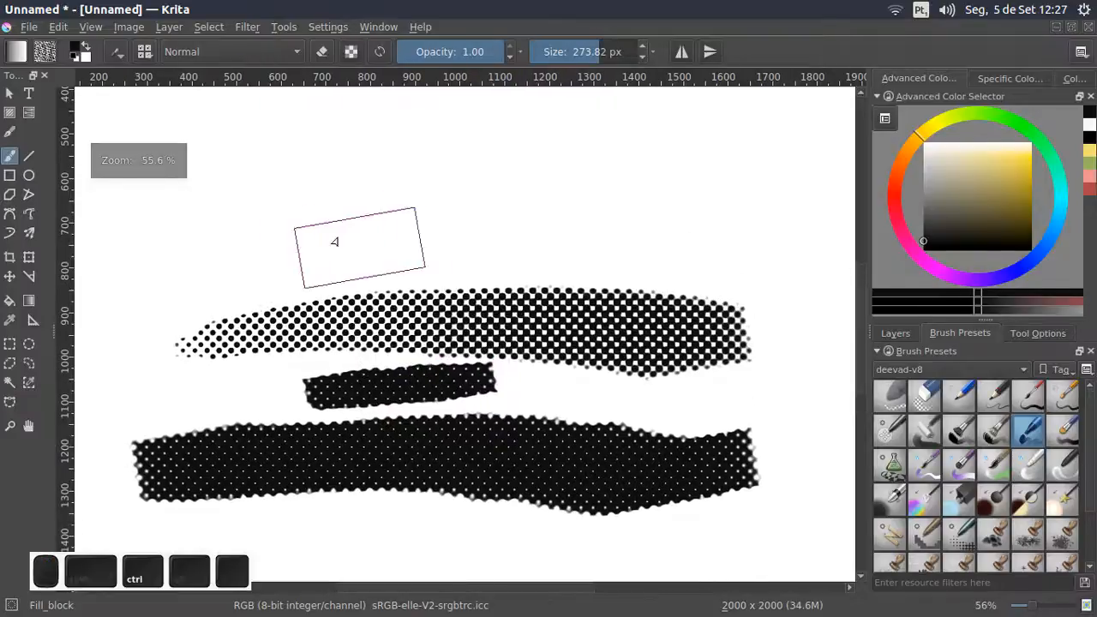
mouse_move(327, 237)
mouse_down()
mouse_move(464, 224)
mouse_move(710, 243)
mouse_up()
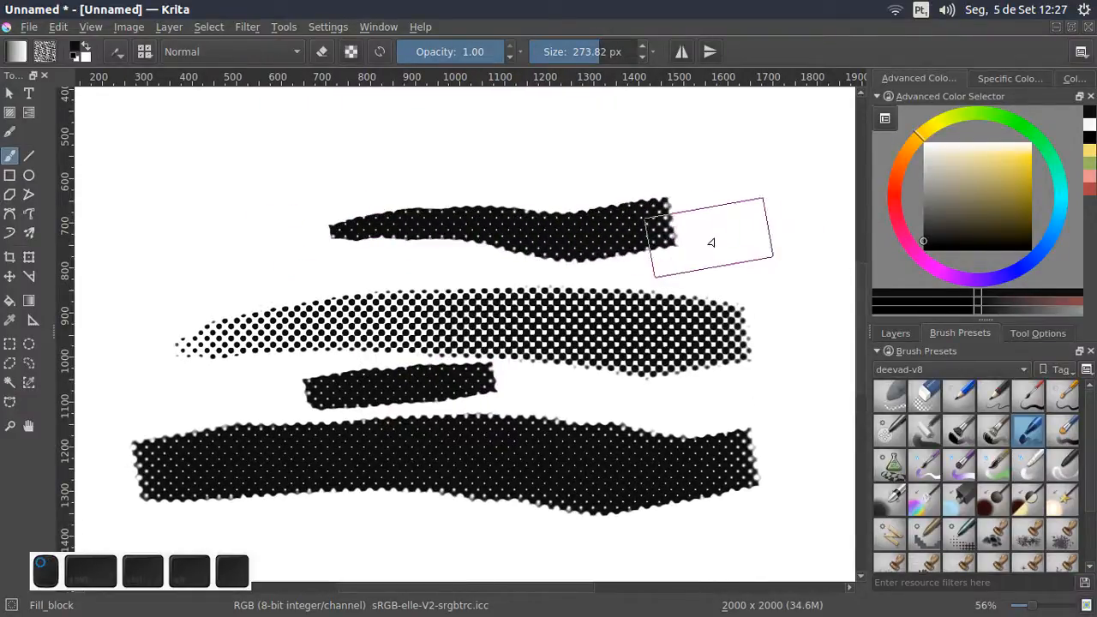
Turn off Invert Pattern for the brush texture and paint another stroke above the existing ones
click(115, 51)
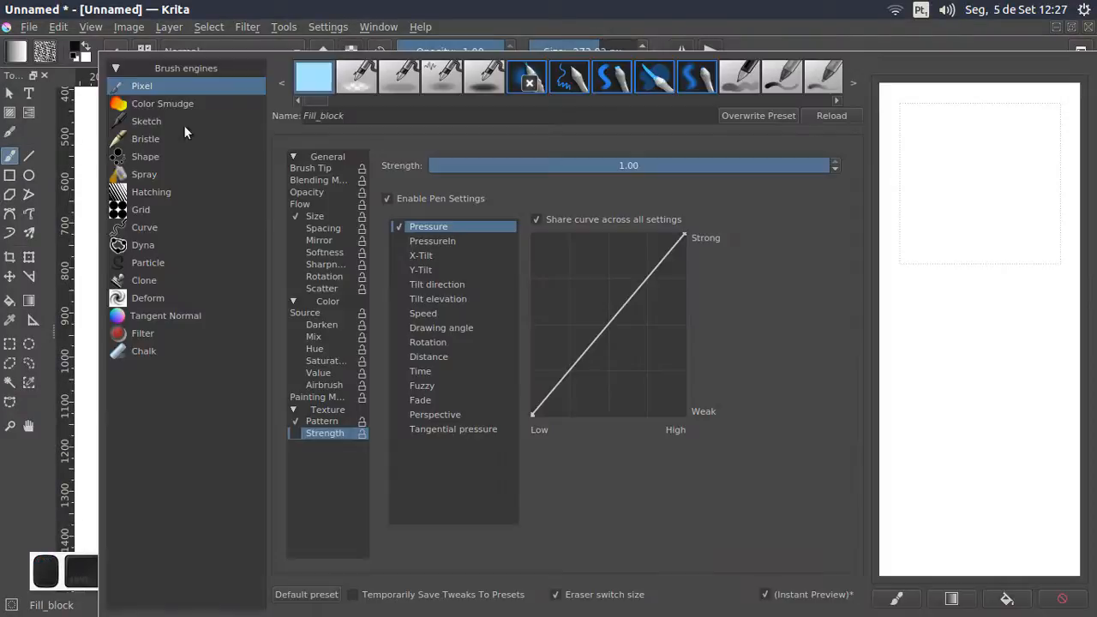
click(322, 421)
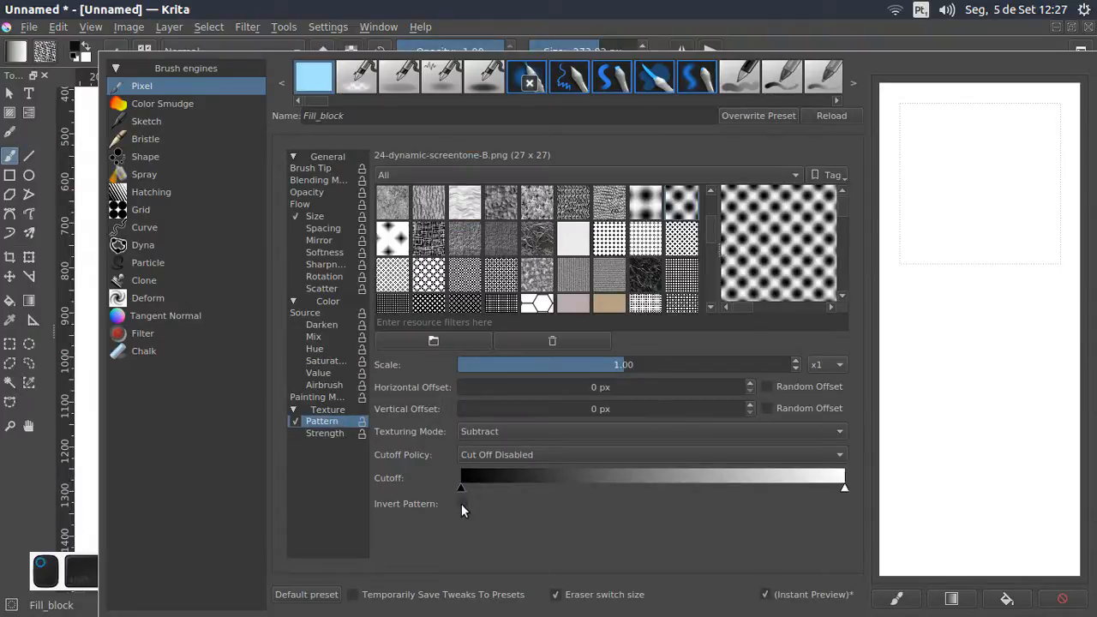
click(516, 19)
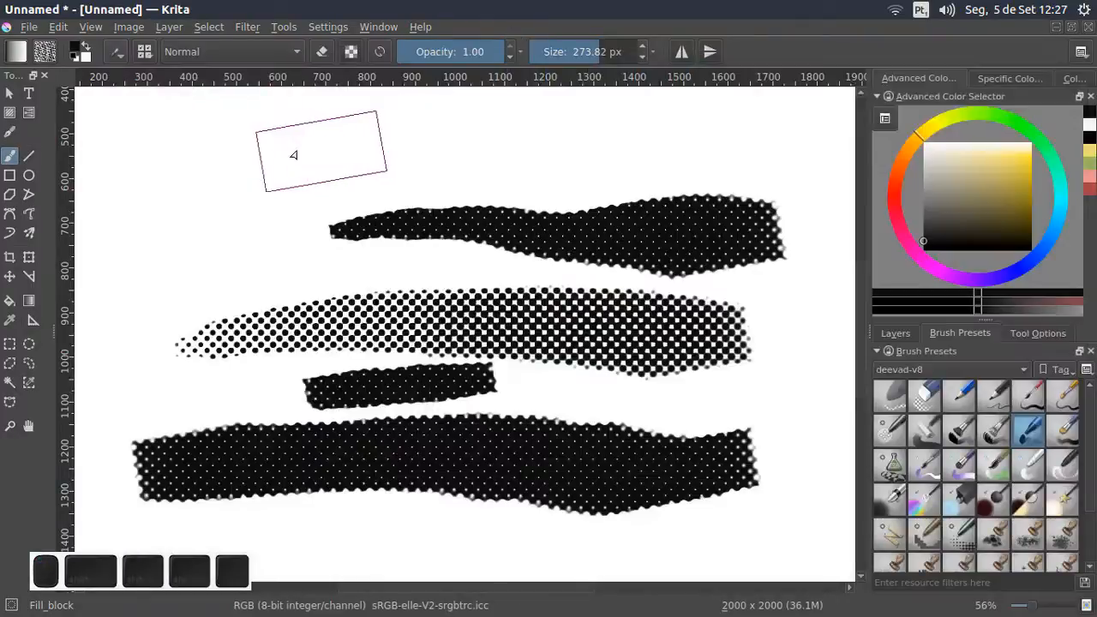
drag(257, 147, 561, 137)
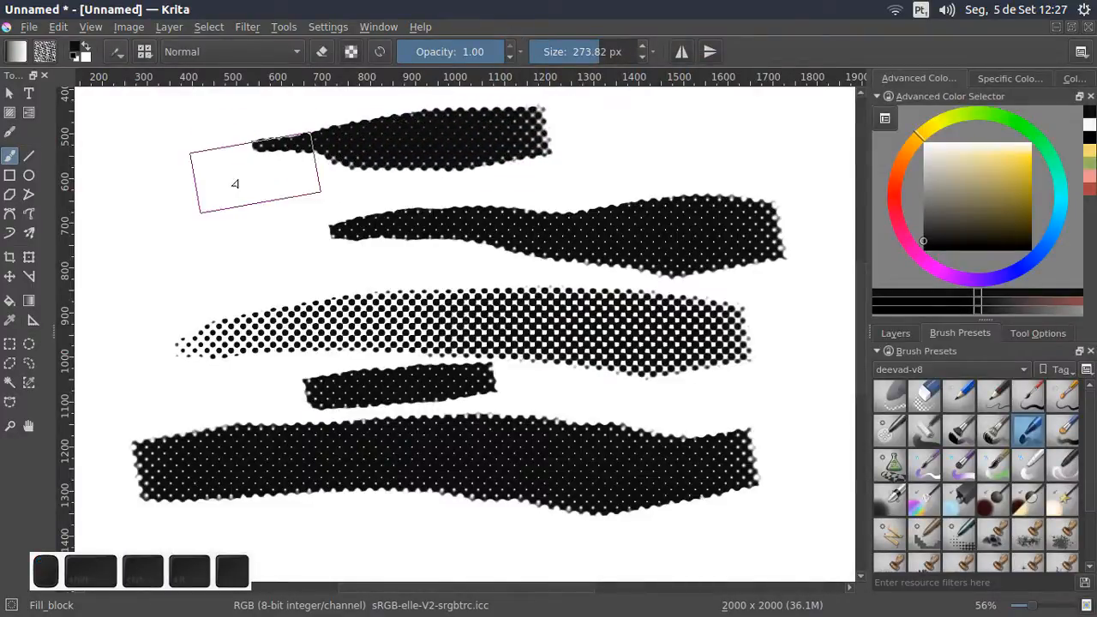
Clear the canvas and paint a fresh long stroke with the current texture settings
mouse_move(177, 205)
mouse_down()
mouse_move(261, 247)
mouse_move(396, 263)
mouse_move(444, 257)
mouse_move(443, 230)
mouse_move(463, 272)
mouse_up()
key(Delete)
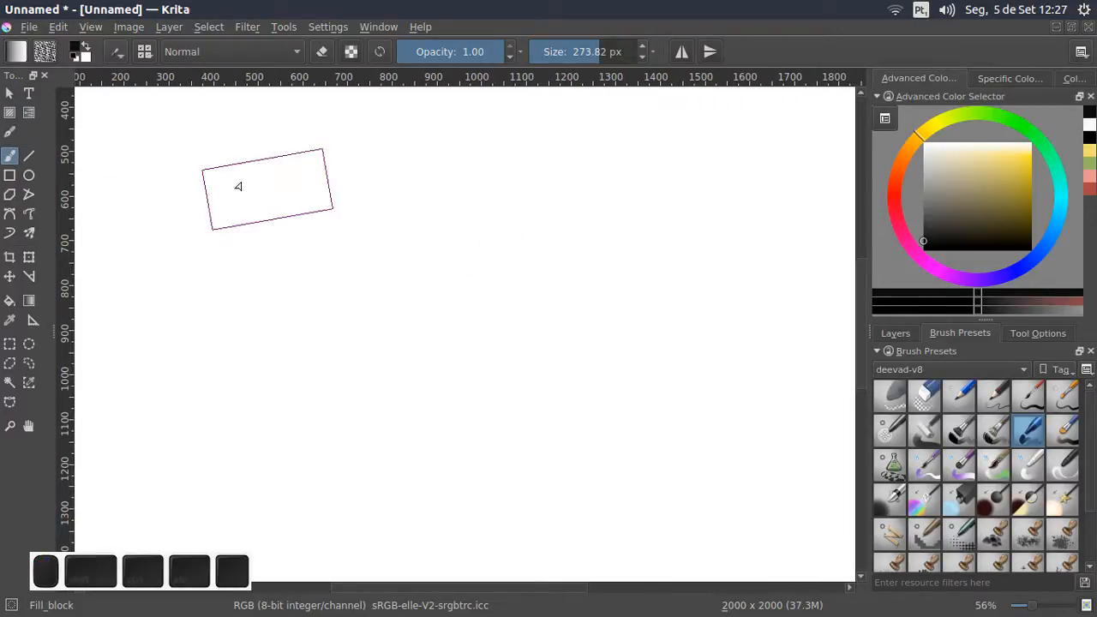
mouse_move(239, 179)
mouse_down()
mouse_move(541, 204)
mouse_move(663, 231)
mouse_up()
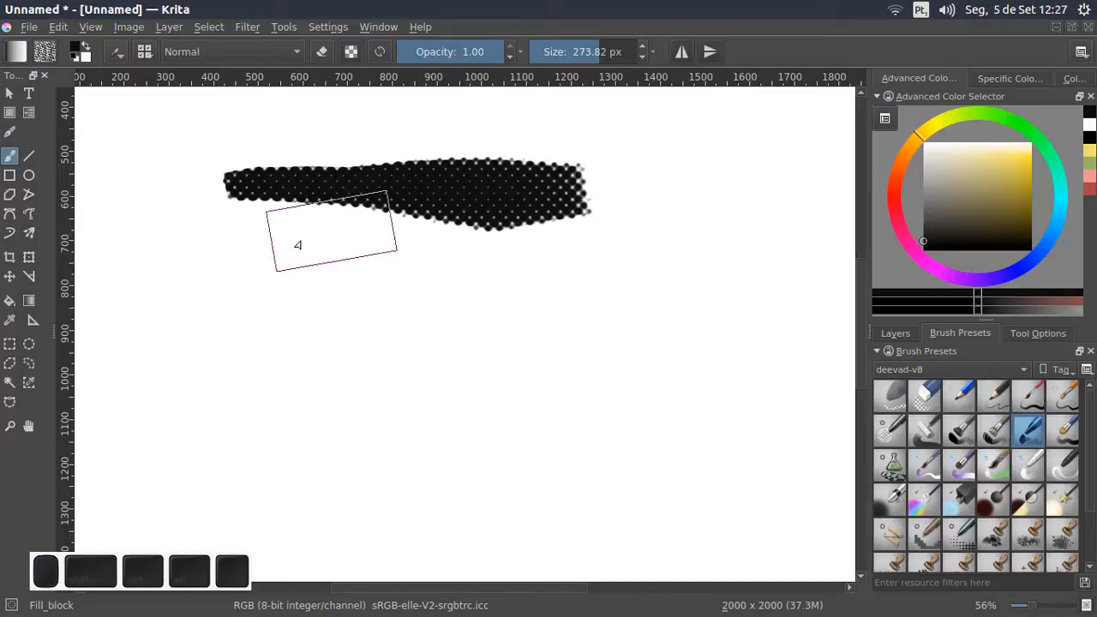
Paint a second long stroke below the first, then turn on texture Strength and paint strokes beneath and alongside them
mouse_move(228, 278)
mouse_down()
mouse_move(277, 299)
mouse_move(634, 319)
mouse_up()
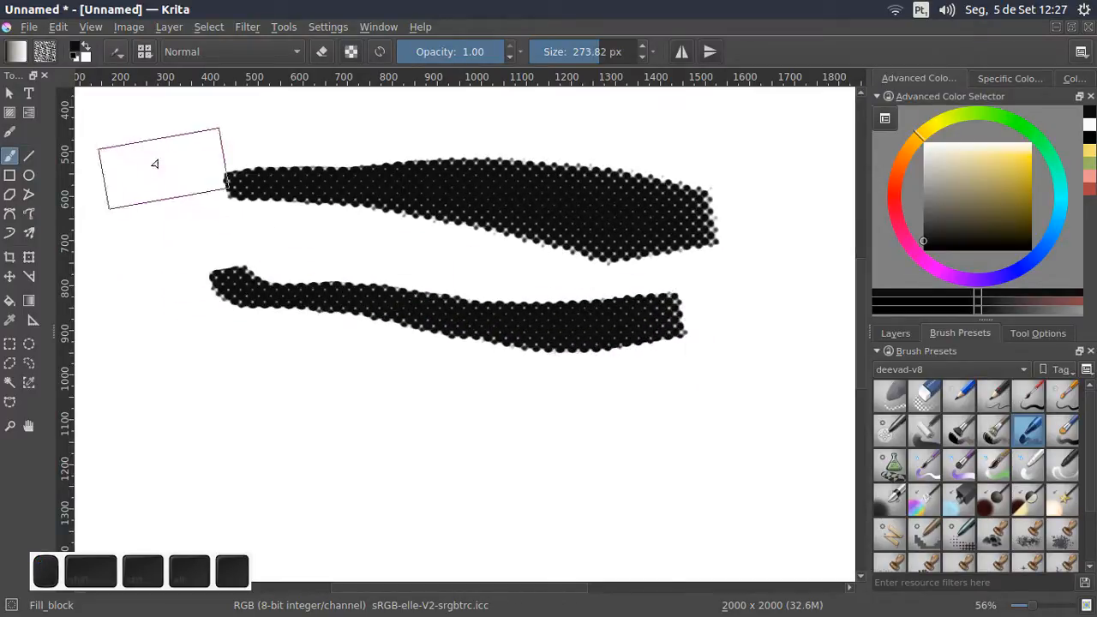
click(118, 53)
click(295, 434)
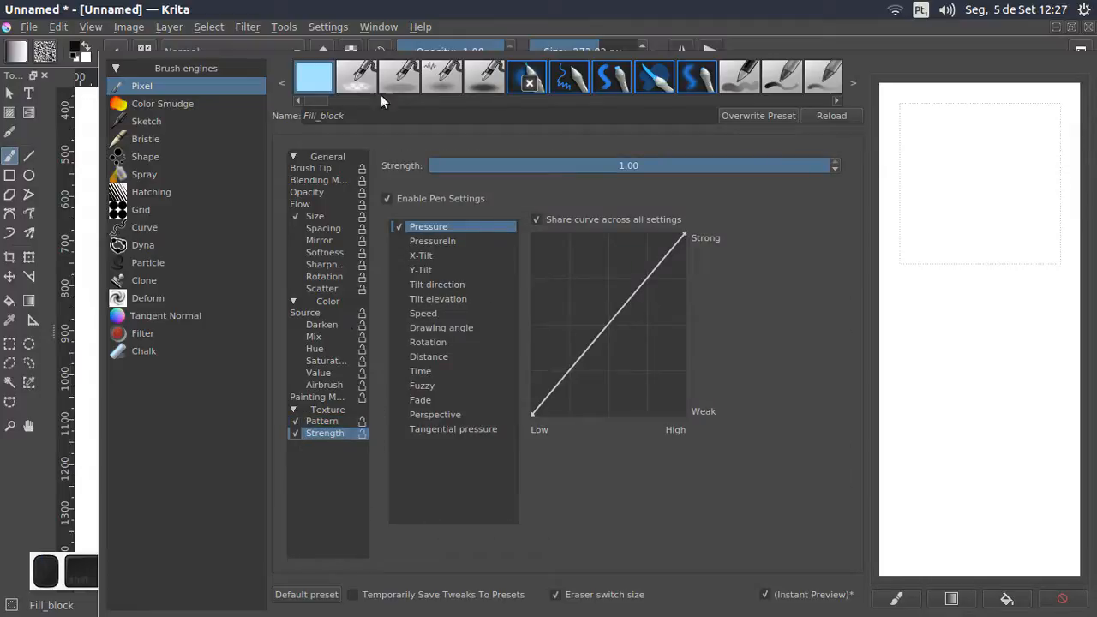
click(401, 10)
mouse_move(175, 387)
mouse_down()
mouse_move(206, 422)
mouse_move(331, 425)
mouse_move(316, 393)
mouse_move(391, 377)
mouse_move(452, 397)
mouse_move(490, 428)
mouse_move(611, 415)
mouse_move(668, 436)
mouse_move(711, 418)
mouse_move(734, 447)
mouse_move(771, 441)
mouse_move(760, 321)
mouse_move(786, 289)
mouse_move(764, 232)
mouse_move(777, 204)
mouse_move(742, 156)
mouse_move(747, 129)
mouse_up()
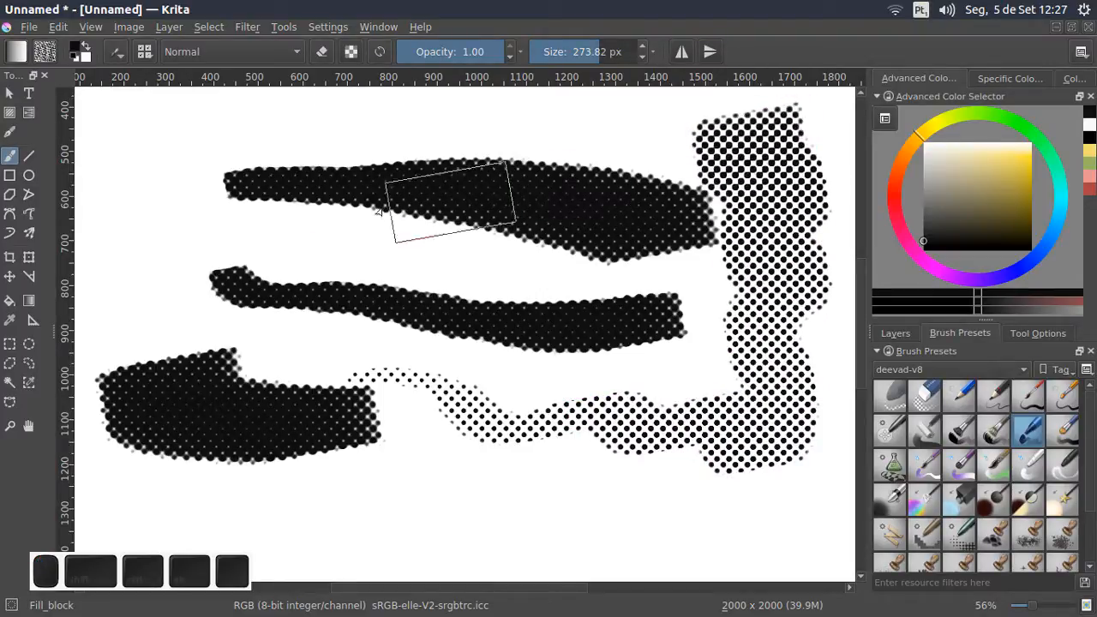
scroll(377, 212, down, 3)
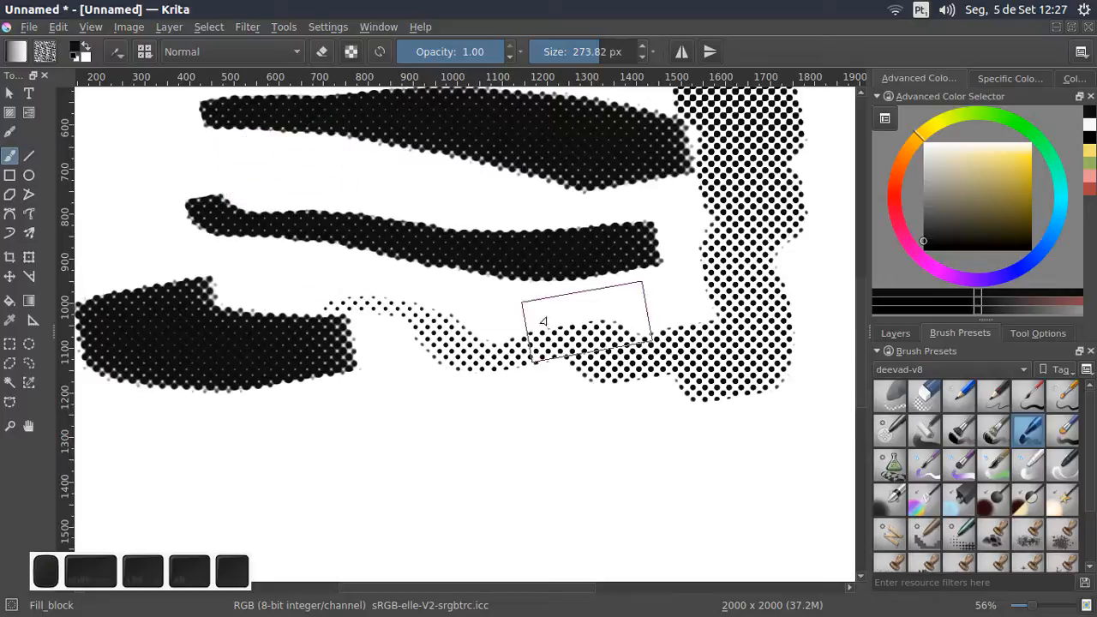
scroll(294, 220, down, 1)
Drive the texture Strength by Time instead of Pressure and paint a wavy stroke across the lower part of the canvas
click(118, 51)
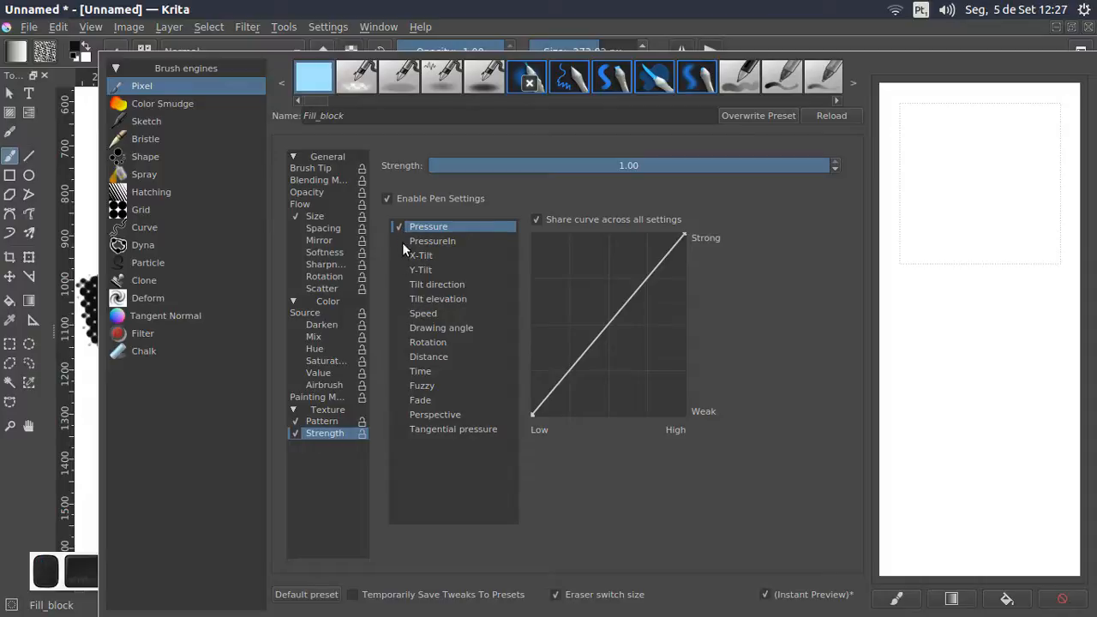
click(398, 371)
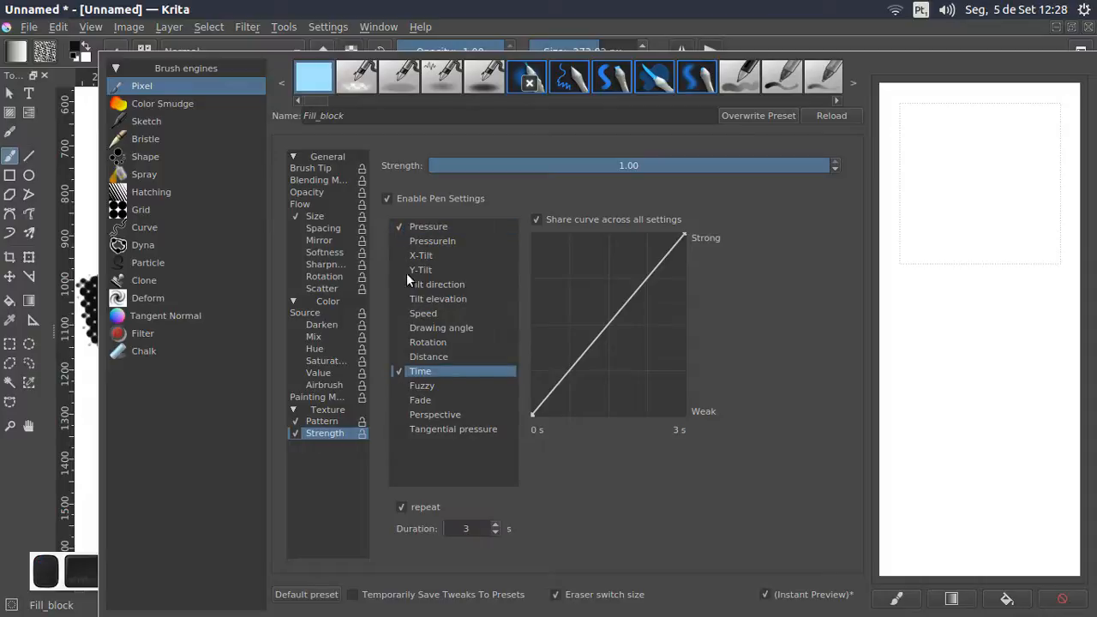
click(400, 226)
click(428, 372)
click(574, 19)
mouse_move(428, 412)
mouse_down()
mouse_move(426, 306)
mouse_move(423, 351)
mouse_up()
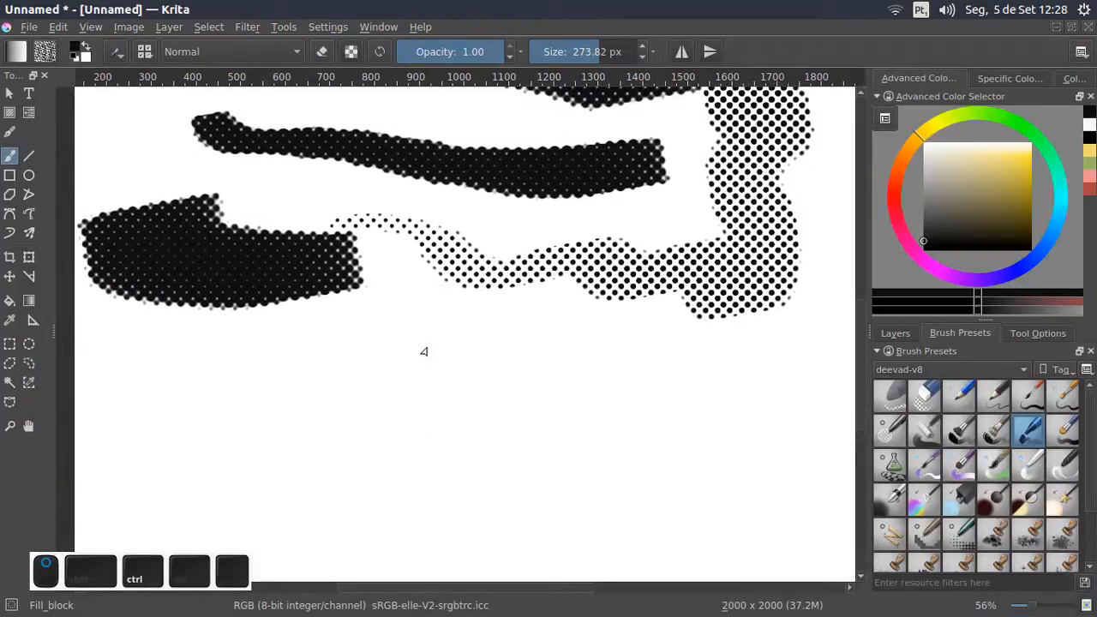
drag(430, 309, 421, 365)
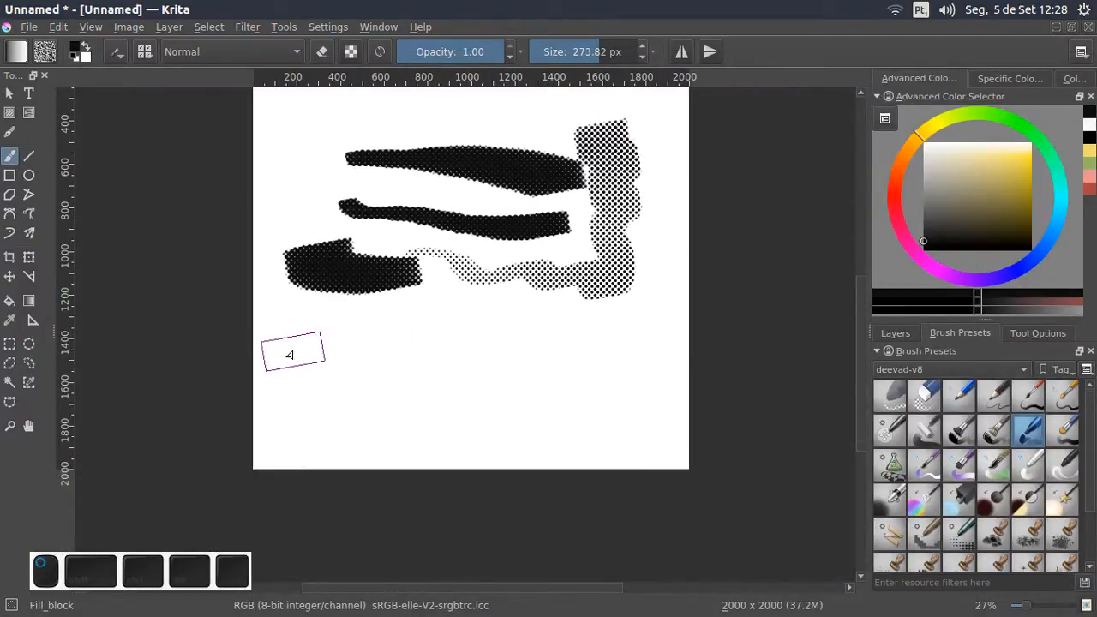
mouse_move(282, 350)
mouse_down()
mouse_move(332, 385)
mouse_move(426, 376)
mouse_move(484, 405)
mouse_move(563, 380)
mouse_move(595, 403)
mouse_up()
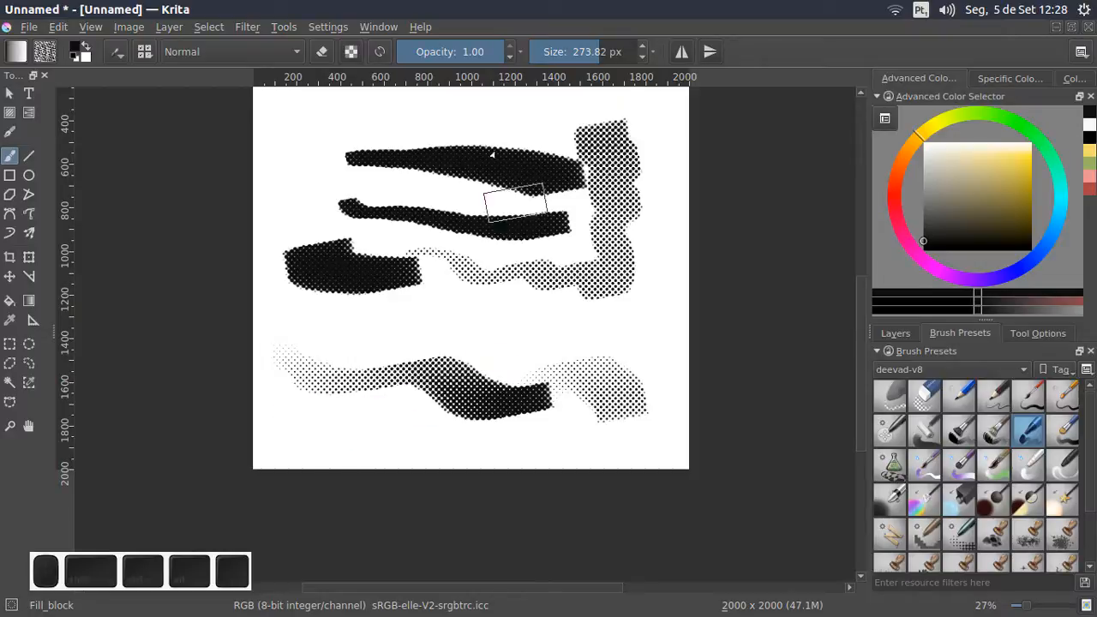
Drive the texture Strength by Distance instead of Time, with a length of 848 px
drag(445, 202, 428, 242)
drag(414, 195, 414, 215)
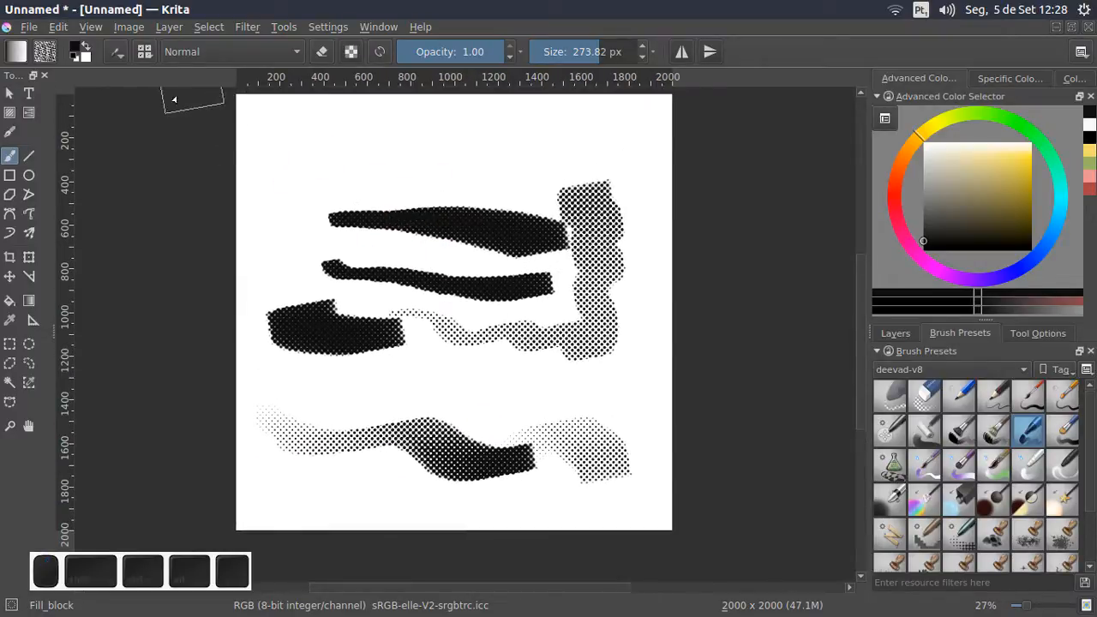
click(119, 51)
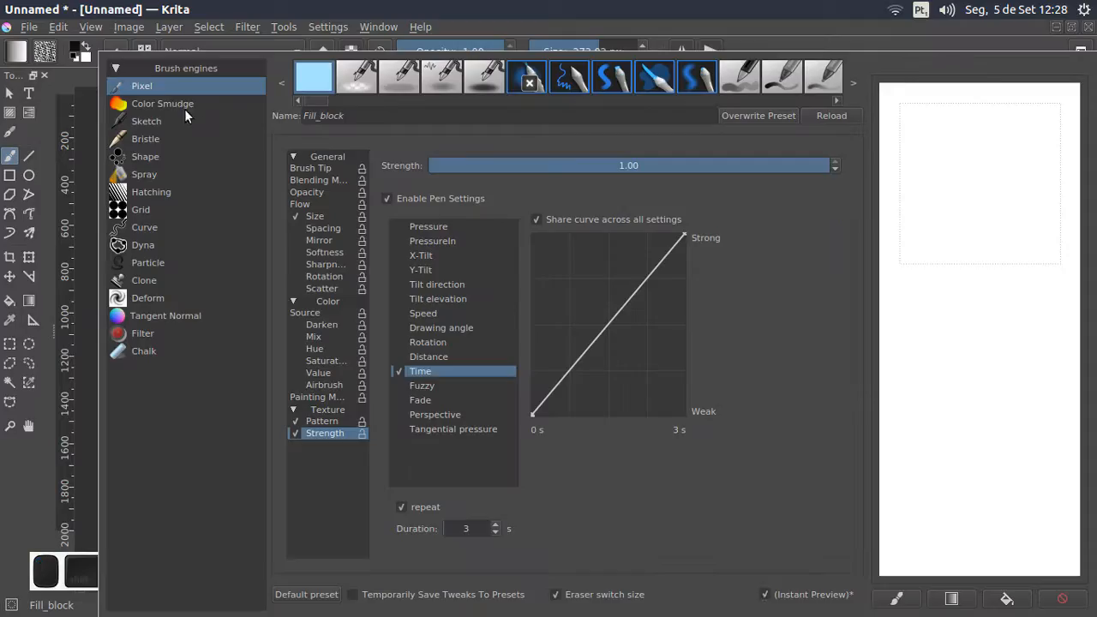
click(397, 358)
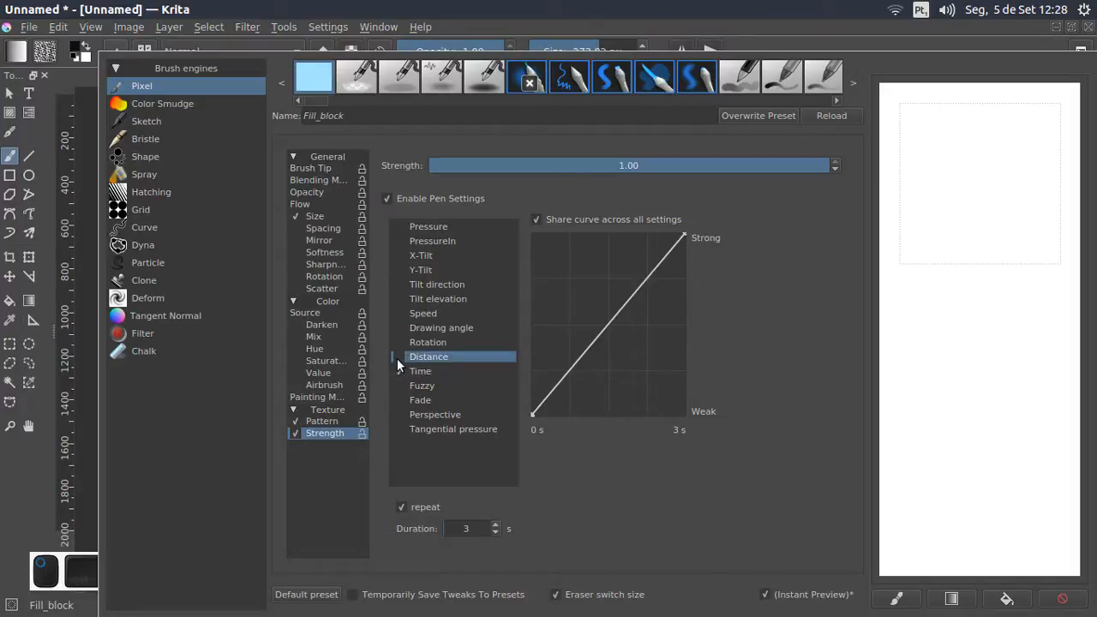
click(400, 372)
click(427, 361)
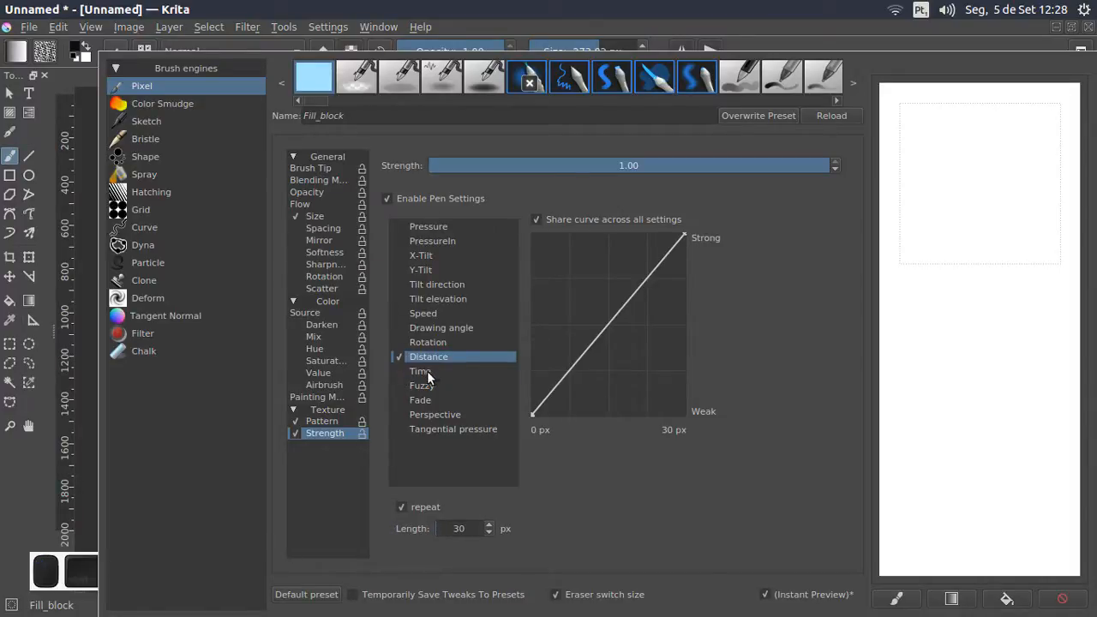
click(447, 529)
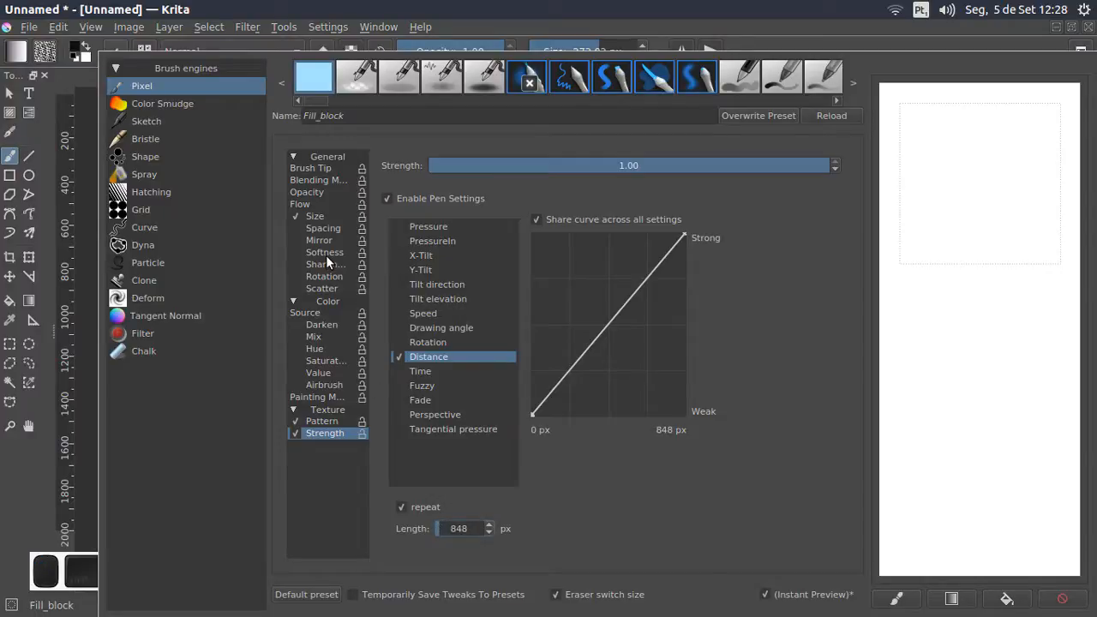
Drive the brush Size by Distance instead of Pressure, with a length of 509 px
click(315, 217)
click(405, 358)
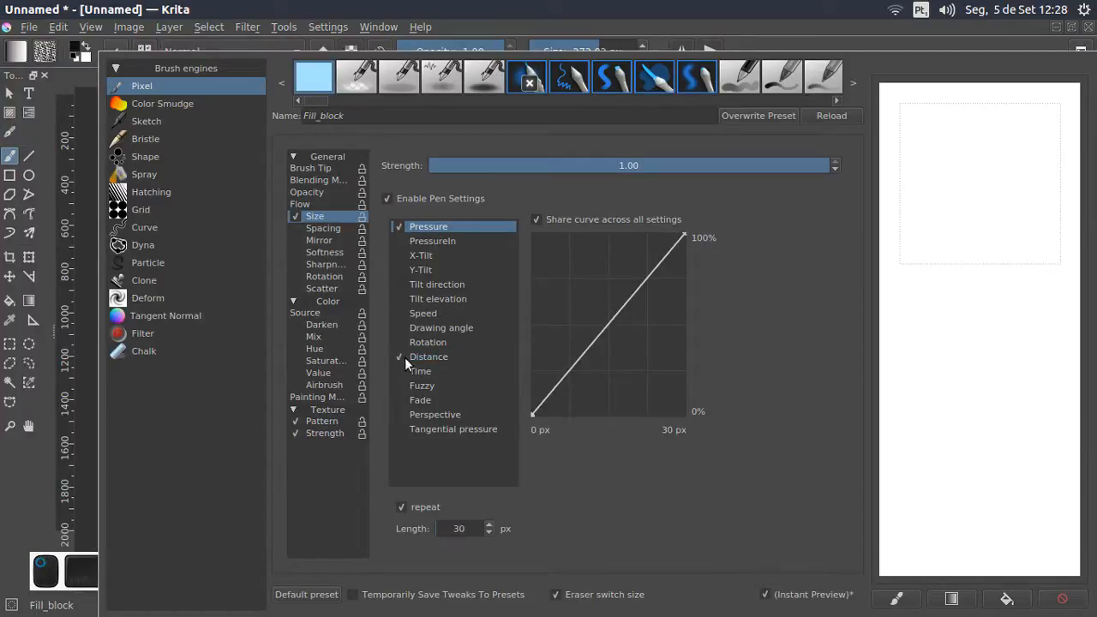
click(428, 358)
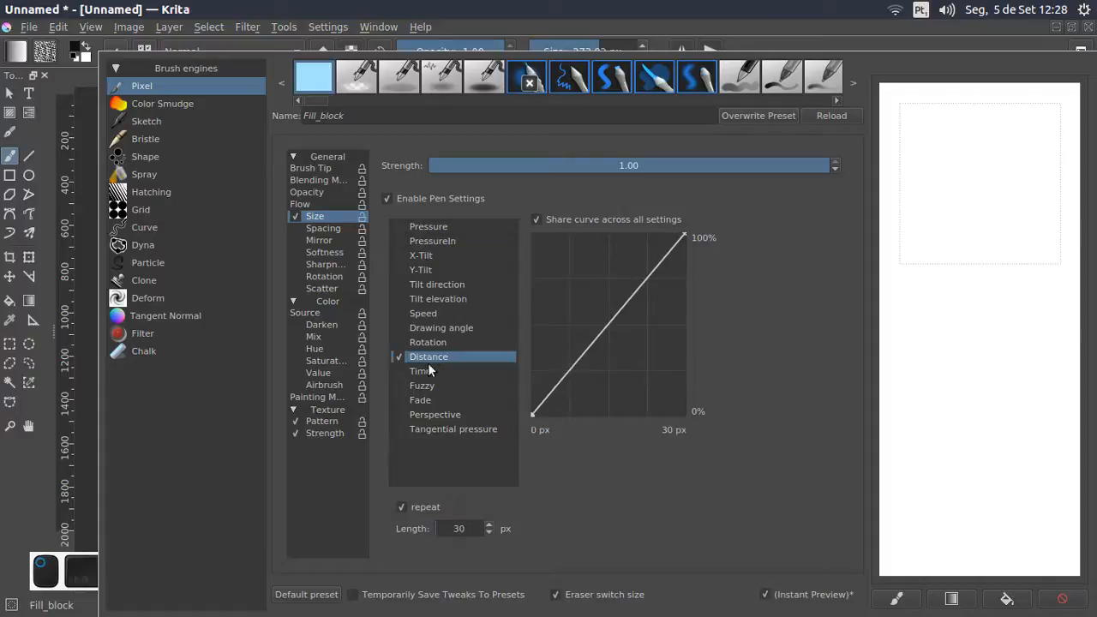
click(446, 522)
Choose the Canvas 04 texture pattern and paint a stroke across the empty area above the existing strokes
click(343, 420)
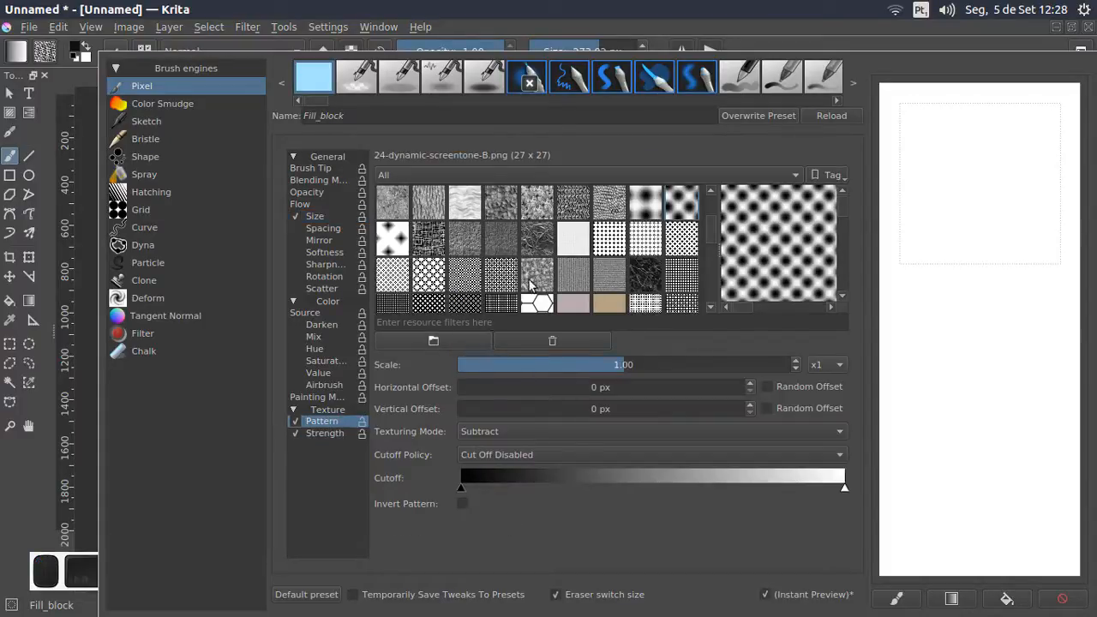
click(538, 244)
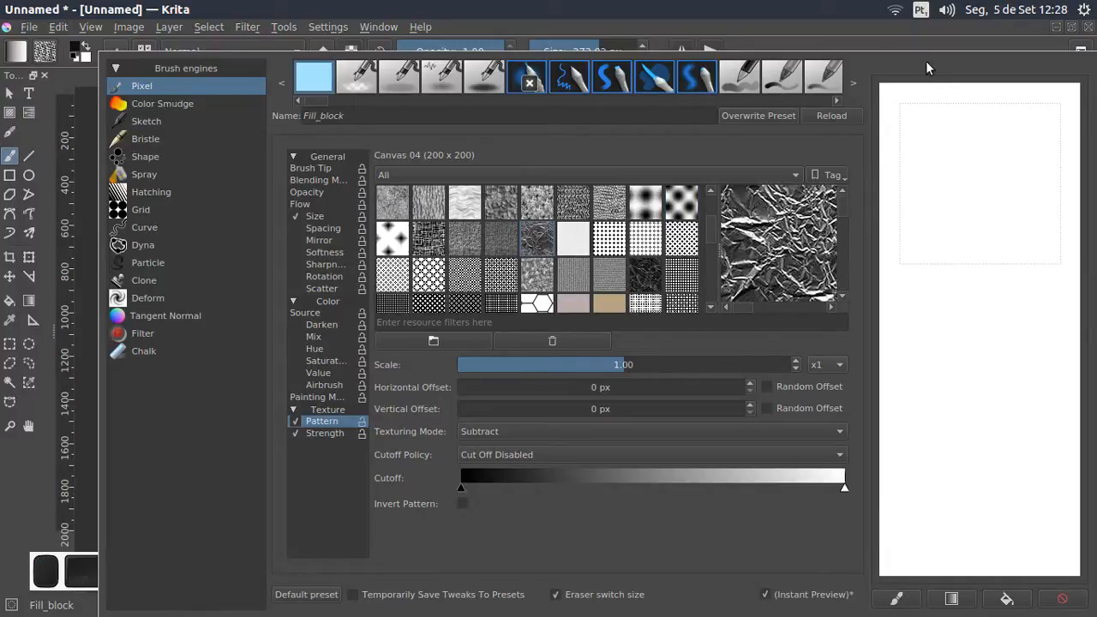
click(823, 38)
drag(512, 247, 547, 345)
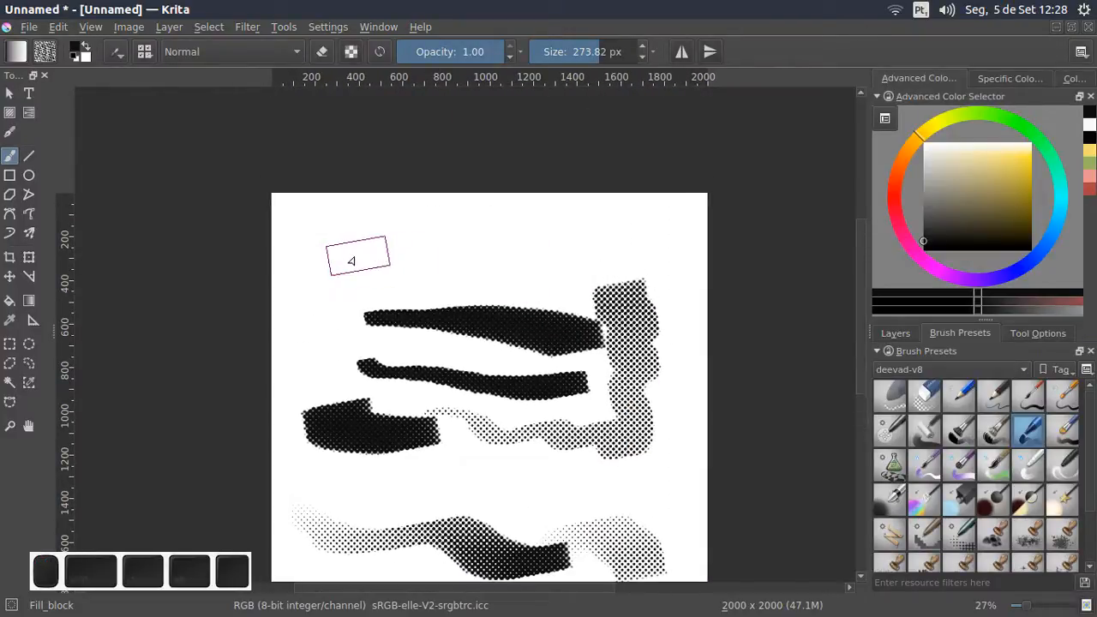
mouse_move(373, 250)
mouse_down()
mouse_move(435, 228)
mouse_move(568, 233)
mouse_move(596, 221)
mouse_up()
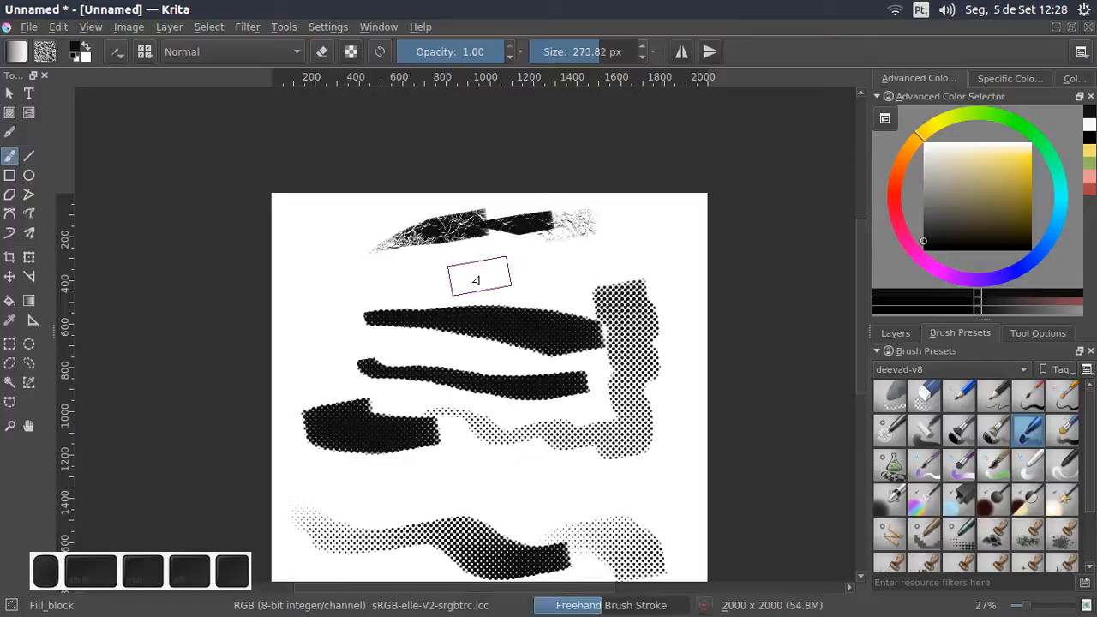
Clear the canvas and turn off repeat for the brush Size Distance sensor
key(Delete)
click(121, 51)
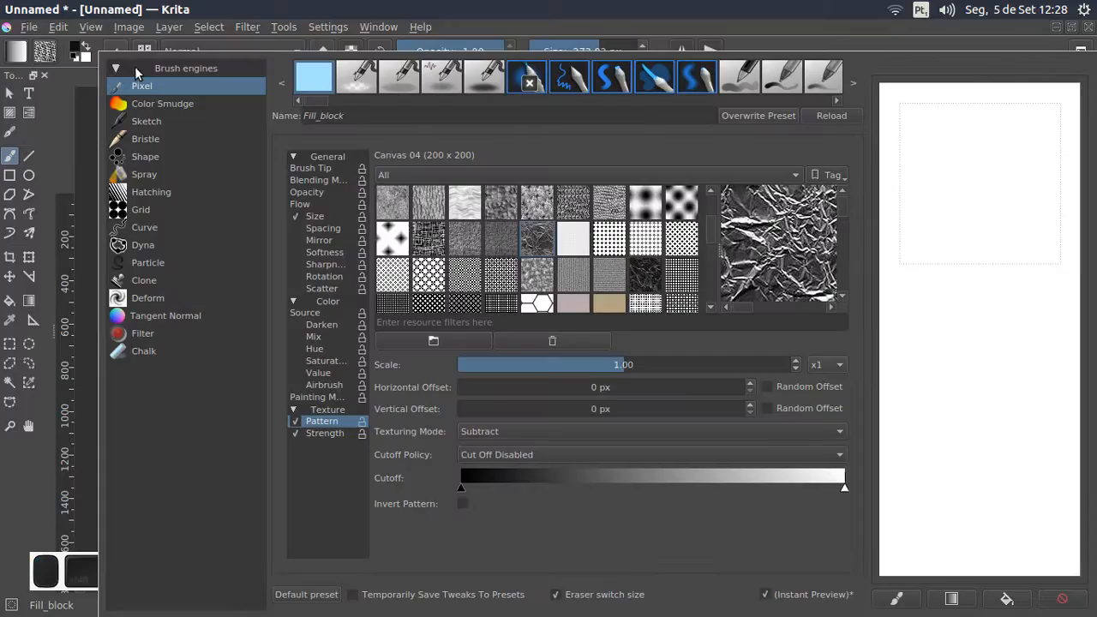
click(321, 434)
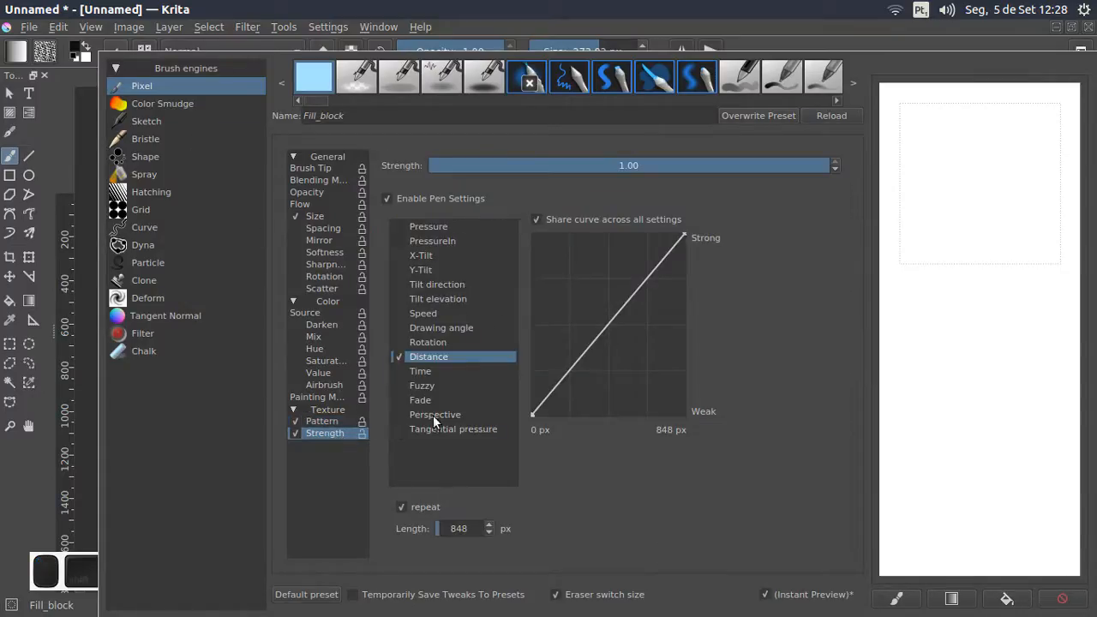
click(318, 218)
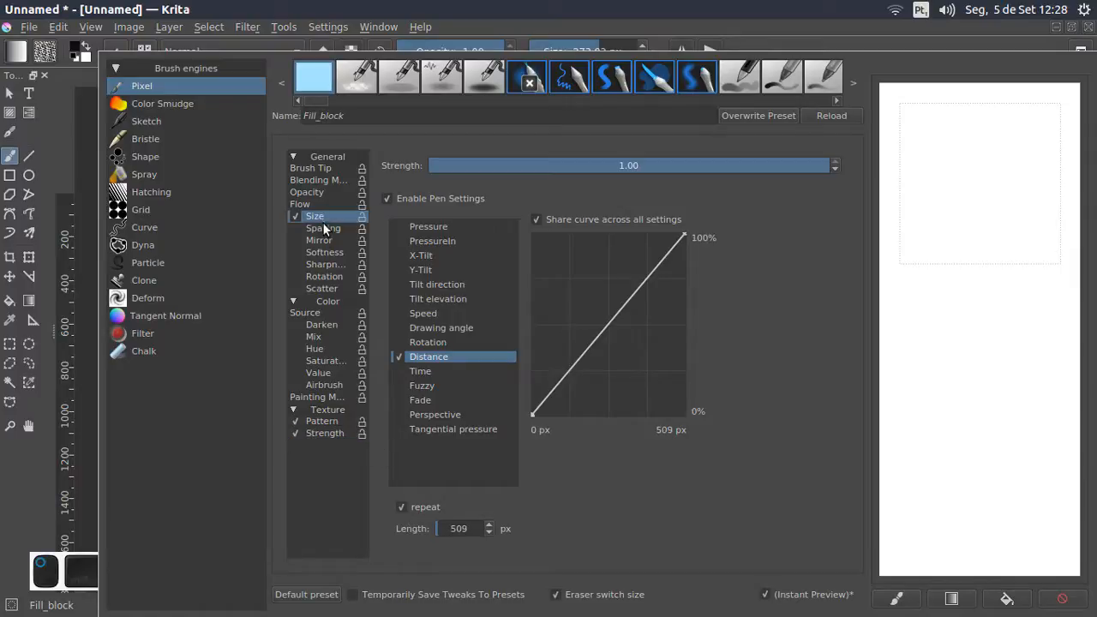
click(479, 19)
Set the brush size to 27.20 px and paint three long curved strokes
click(561, 56)
scroll(433, 253, up, 3)
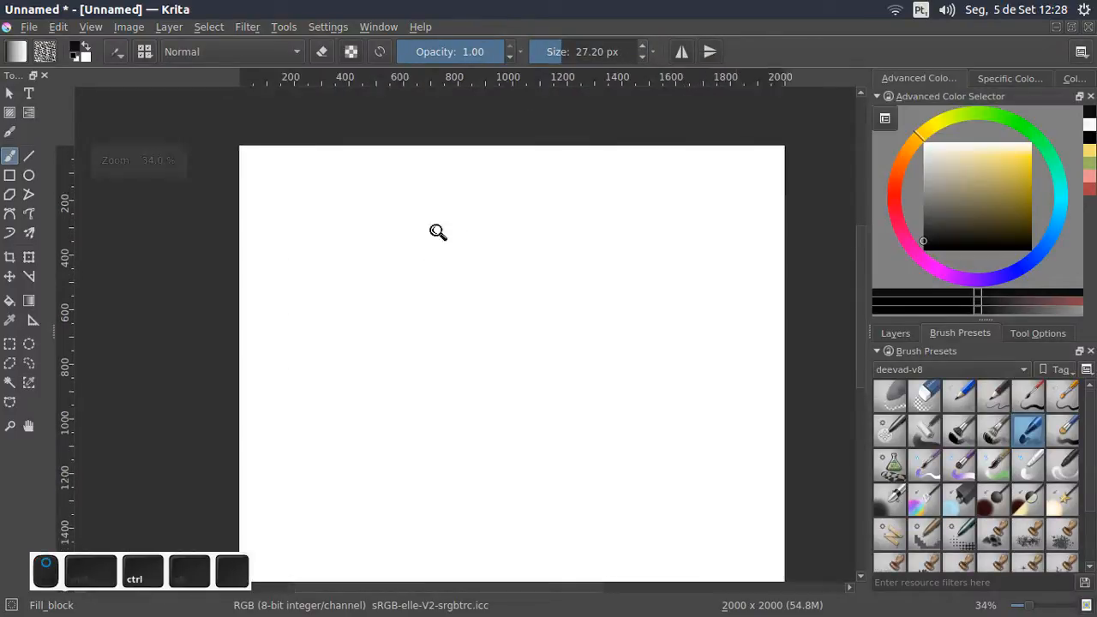
drag(306, 266, 622, 279)
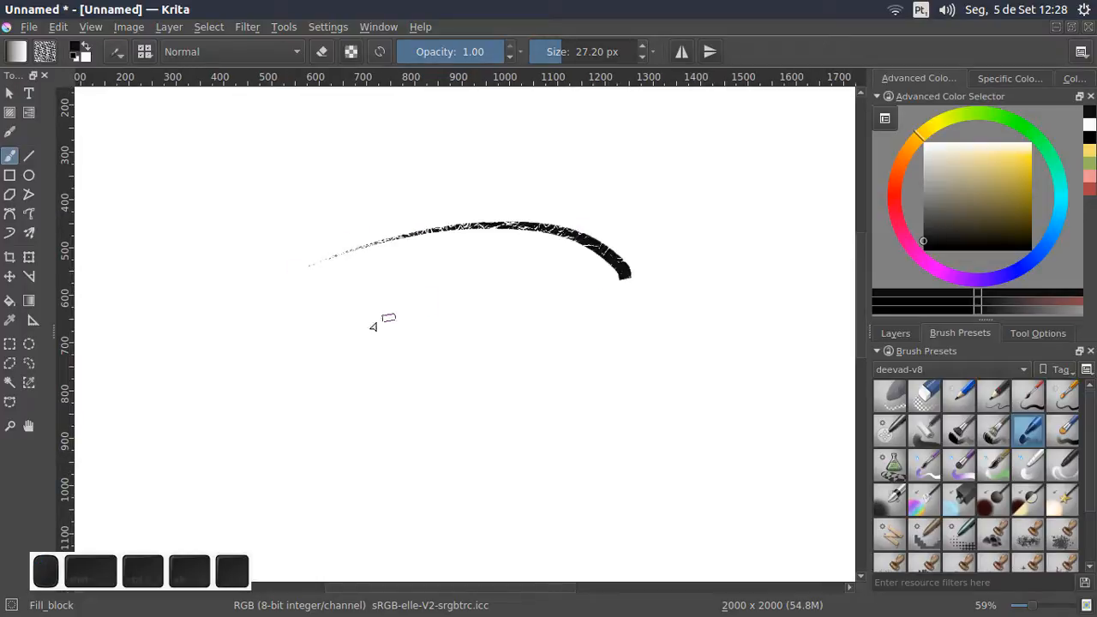
mouse_move(351, 324)
mouse_down()
mouse_move(639, 349)
mouse_move(756, 318)
mouse_move(752, 200)
mouse_up()
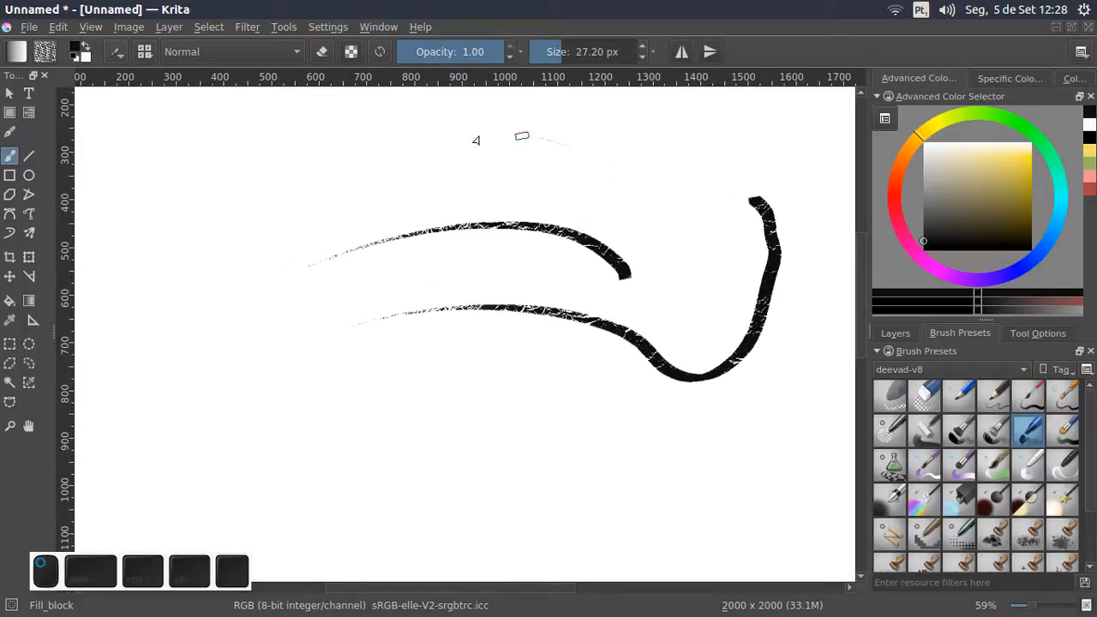
drag(561, 137, 289, 240)
Reverse the brush Size Distance curve so it falls from 100% at the start to 0% at 509 px
click(115, 54)
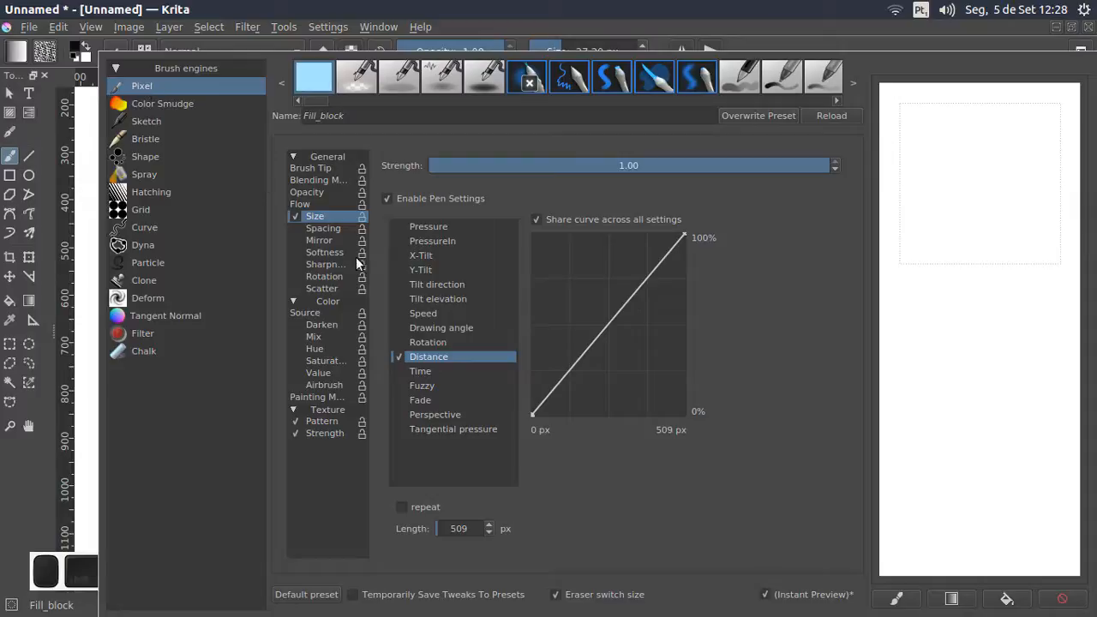
drag(682, 233, 684, 415)
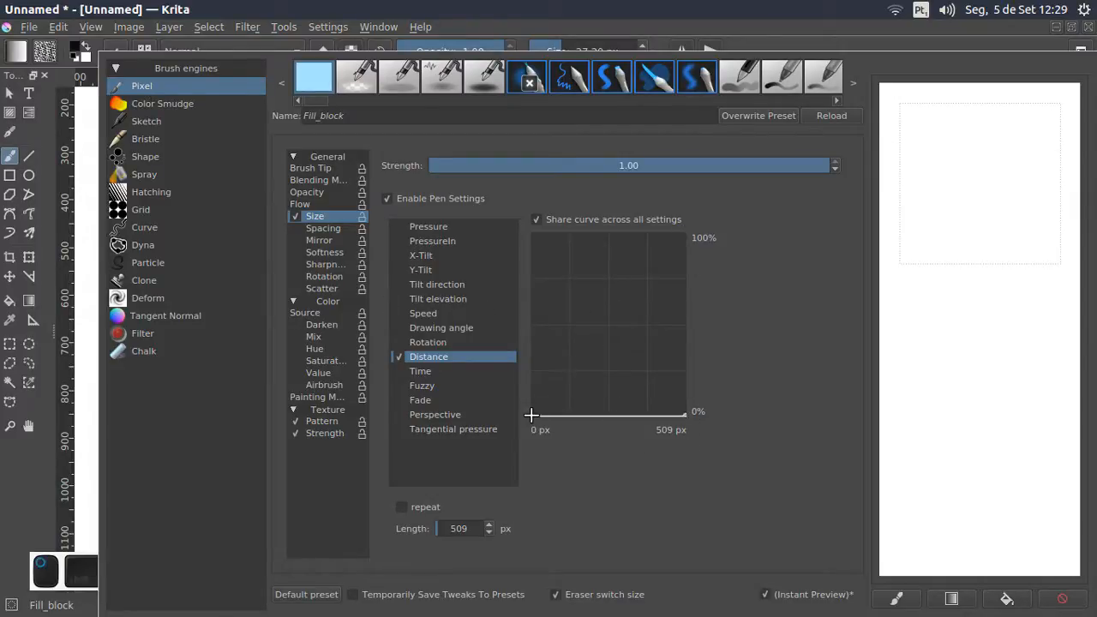
drag(532, 416, 538, 181)
click(597, 16)
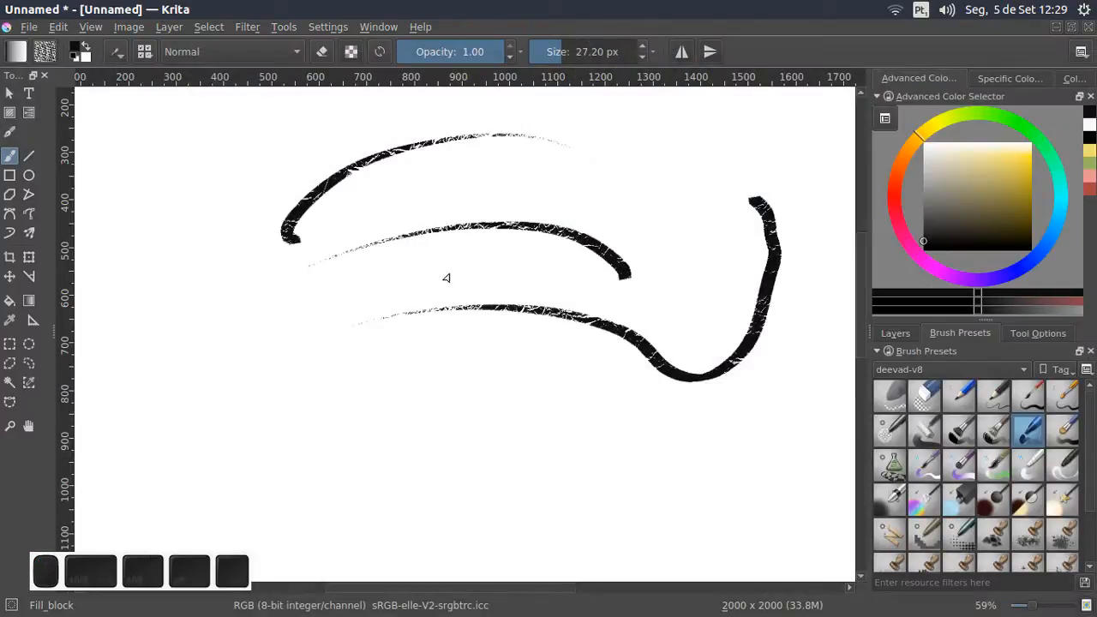
Paint two curved test strokes in the blank area below the existing ones with the reversed Size curve
mouse_move(445, 276)
mouse_down()
mouse_move(337, 328)
mouse_move(447, 242)
mouse_up()
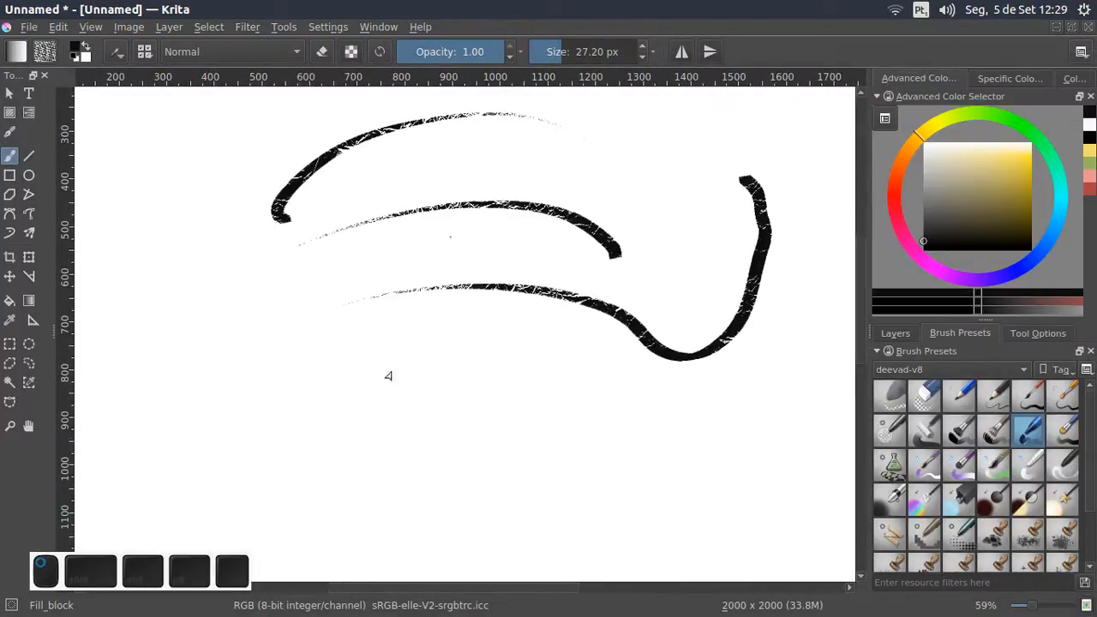
drag(399, 362, 438, 280)
drag(269, 344, 627, 366)
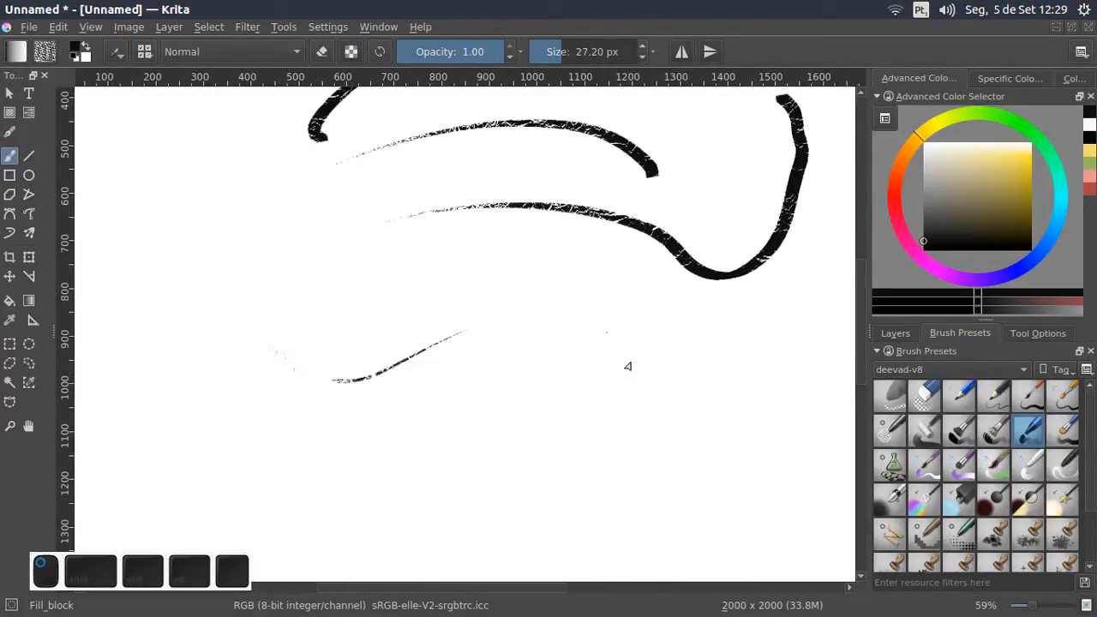
drag(342, 450, 528, 438)
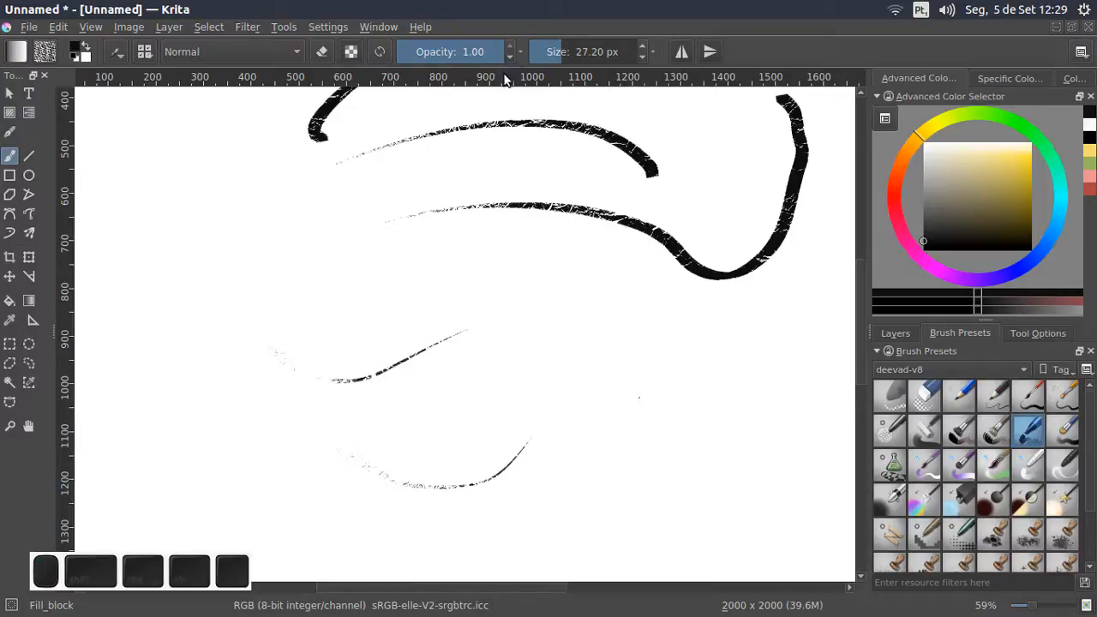
Set the brush size to 734.49 px and paint a broad textured stroke between the upper and lower strokes
click(618, 53)
click(626, 53)
drag(239, 296, 337, 295)
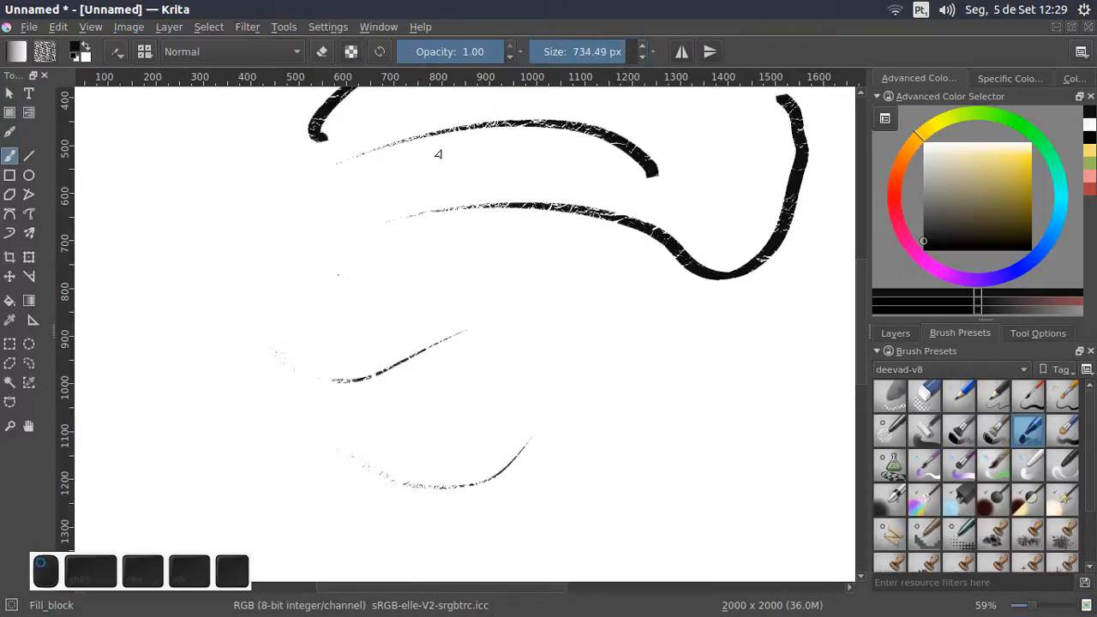
Clear the canvas and paint two thin curved strokes with the brush size set to 21.53 px
click(559, 53)
scroll(339, 272, down, 1)
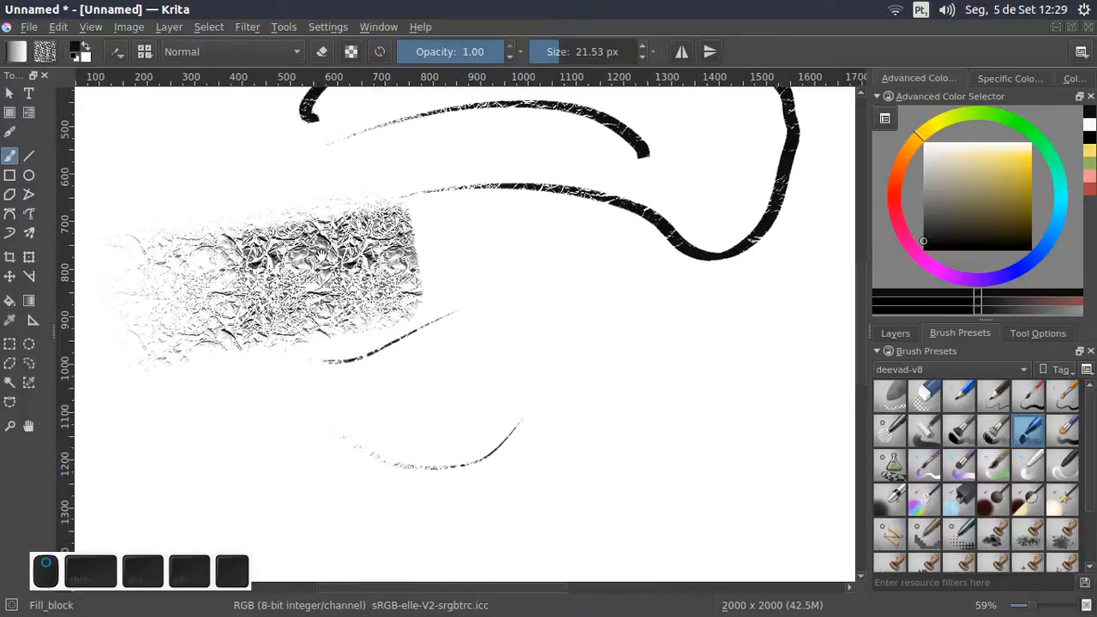
key(Delete)
mouse_move(218, 261)
mouse_down()
mouse_move(362, 224)
mouse_move(426, 328)
mouse_up()
mouse_move(286, 281)
mouse_down()
mouse_move(370, 313)
mouse_move(358, 358)
mouse_up()
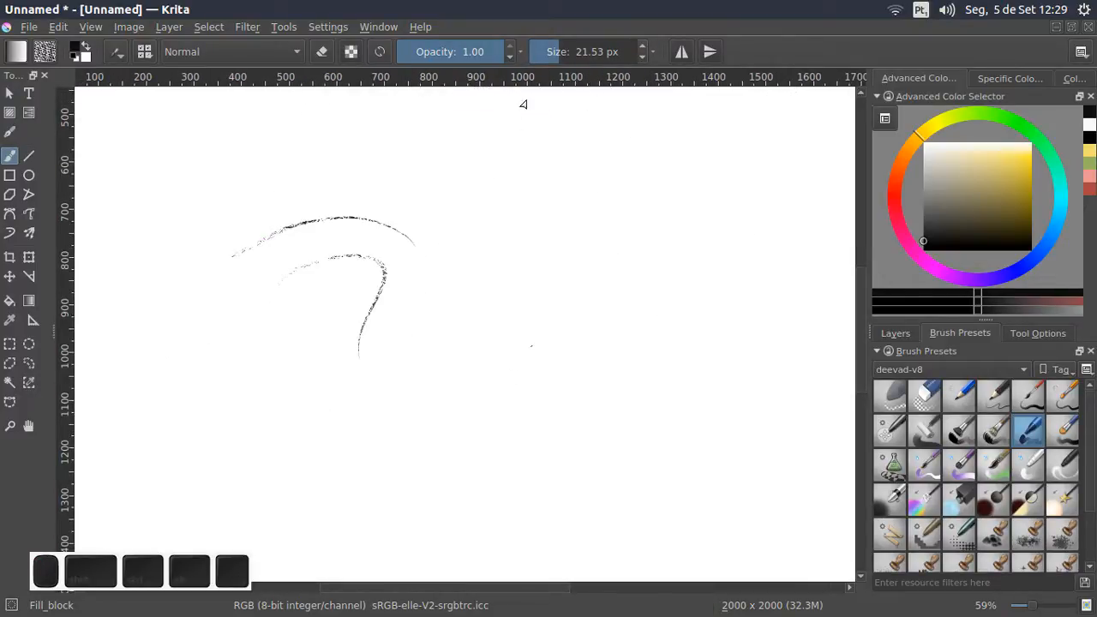
Set the brush size to 70.71 px and paint six curved textured strokes across the middle of the canvas
click(571, 54)
mouse_move(510, 143)
mouse_down()
mouse_move(550, 160)
mouse_move(556, 287)
mouse_up()
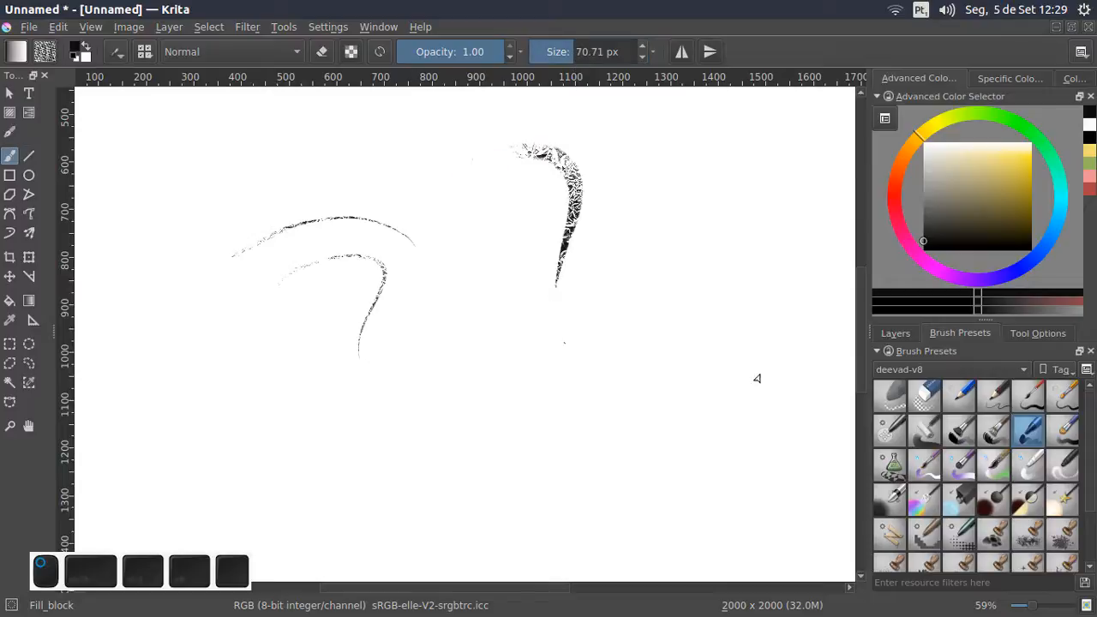
mouse_move(454, 243)
mouse_down()
mouse_move(511, 273)
mouse_move(462, 394)
mouse_up()
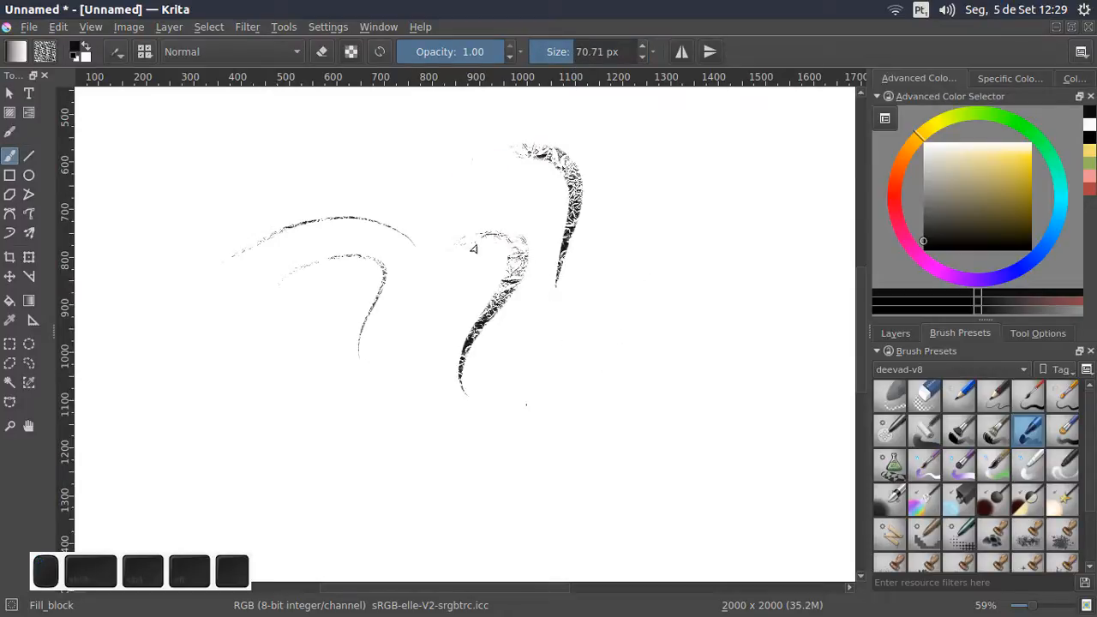
drag(465, 299, 638, 221)
drag(448, 314, 649, 266)
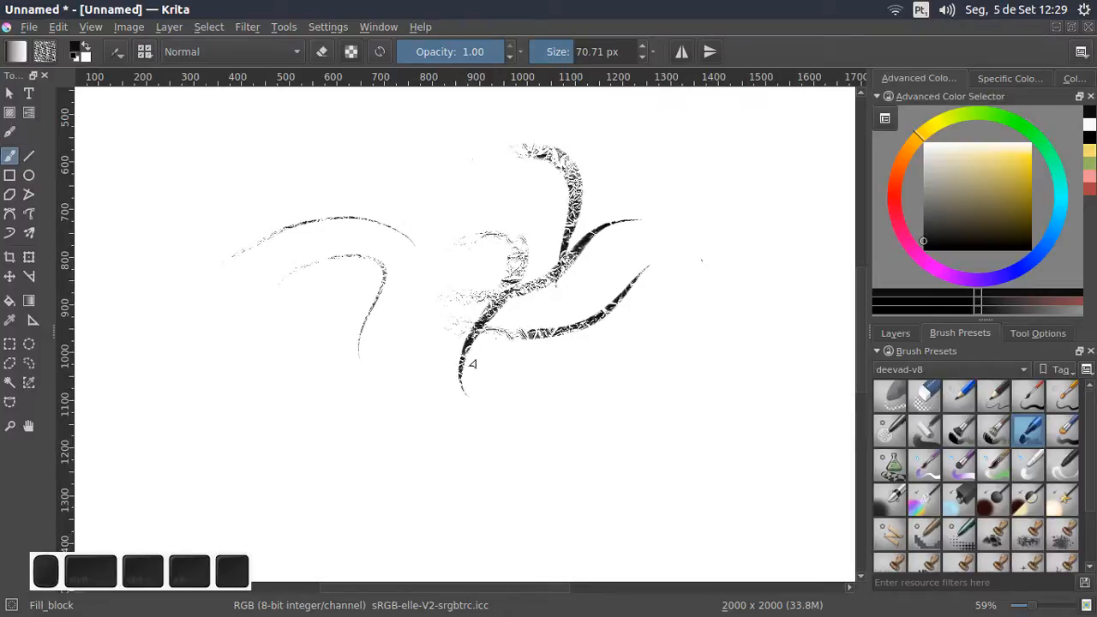
mouse_move(418, 319)
mouse_down()
mouse_move(502, 374)
mouse_move(497, 419)
mouse_up()
drag(612, 356, 674, 452)
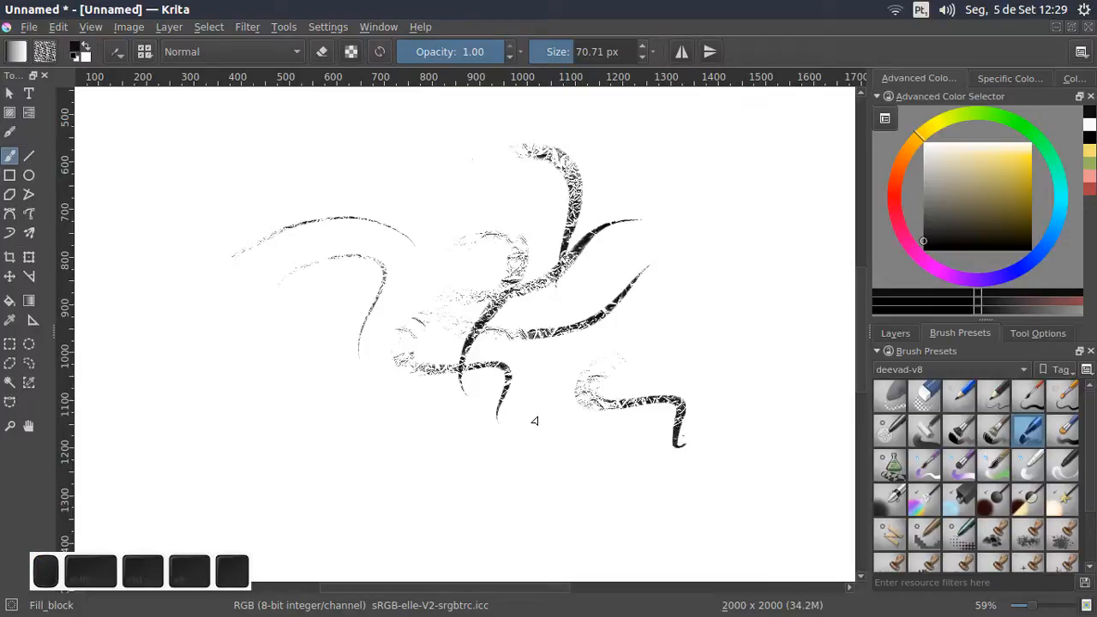
Paint two more curved strokes in the blank area above the existing ones, and clear the canvas
drag(394, 196, 388, 299)
mouse_move(289, 233)
mouse_down()
mouse_move(401, 222)
mouse_move(492, 178)
mouse_up()
drag(432, 151, 567, 236)
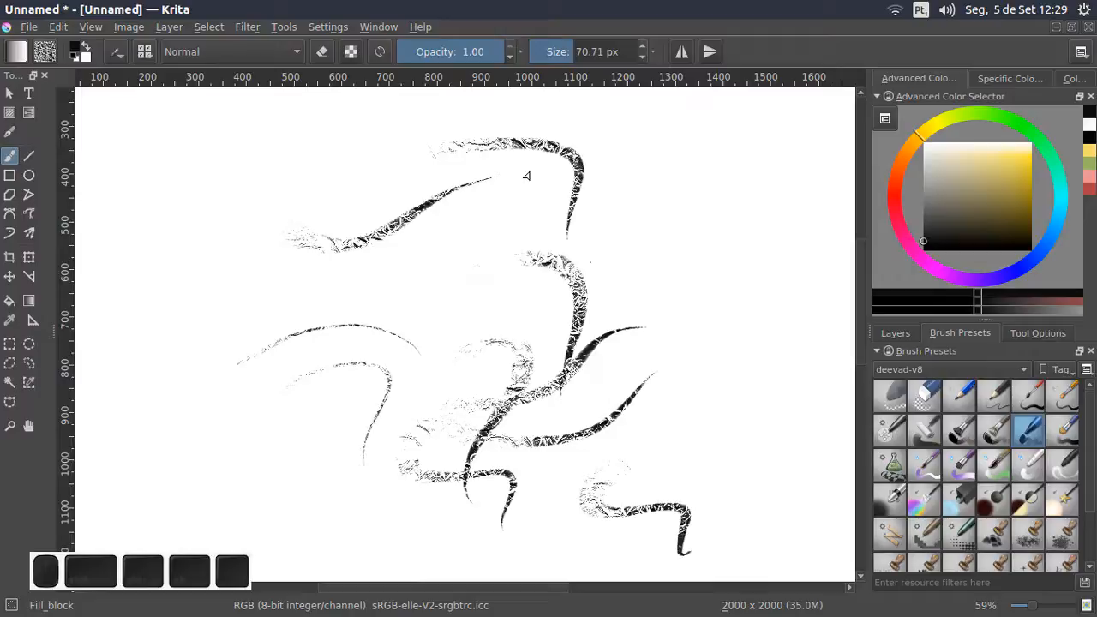
key(Delete)
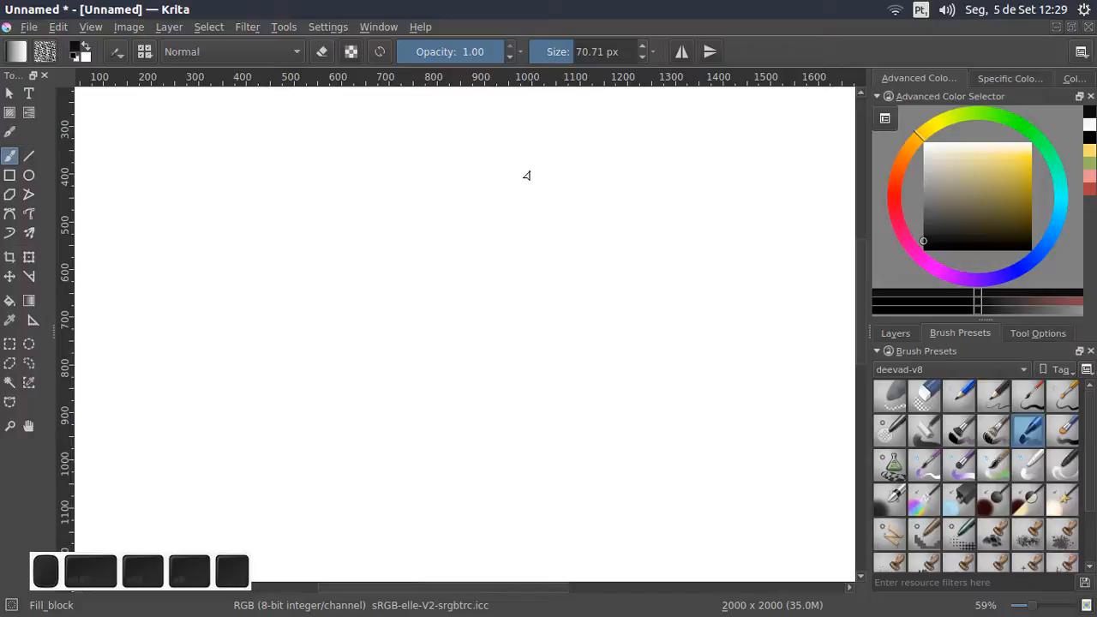
click(117, 51)
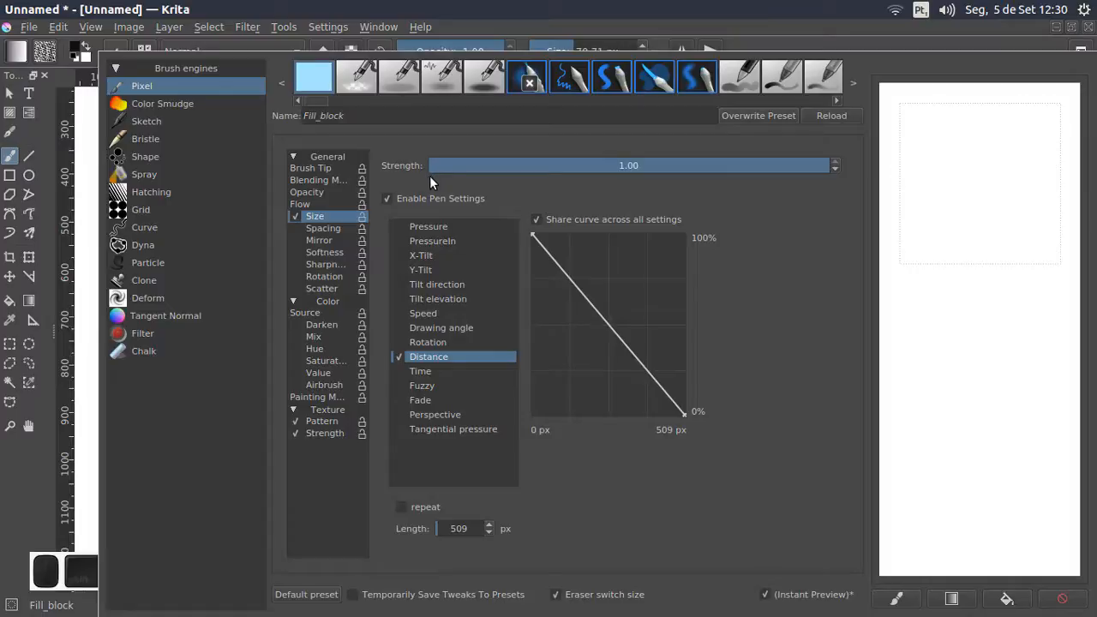
click(566, 109)
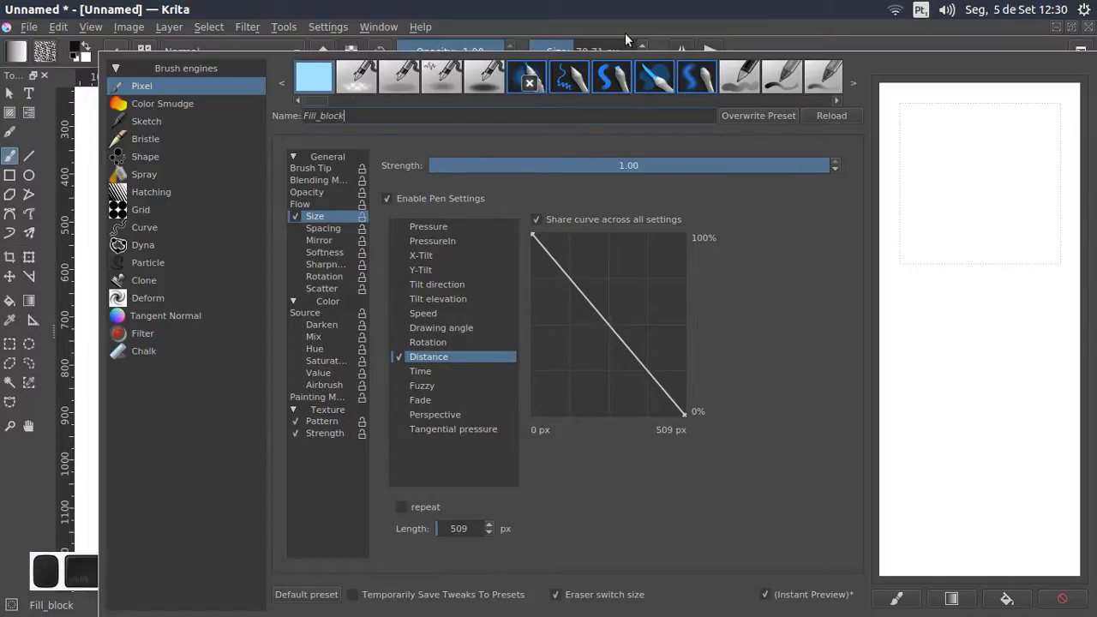
click(736, 42)
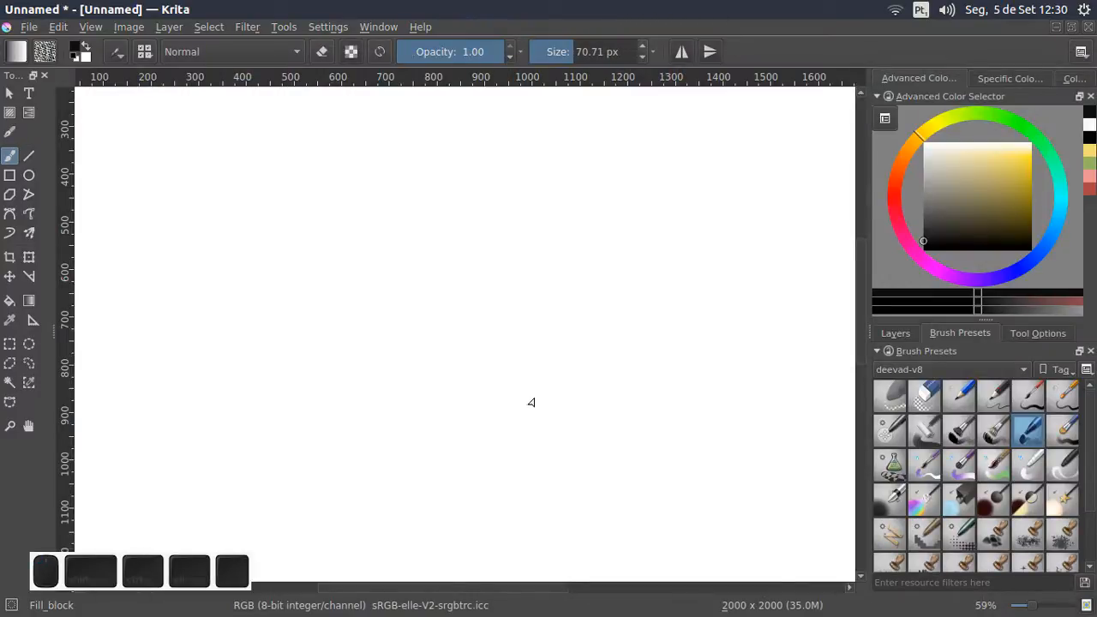
scroll(535, 343, down, 4)
scroll(538, 347, up, 3)
mouse_move(535, 347)
mouse_down()
mouse_move(477, 255)
mouse_move(465, 260)
mouse_up()
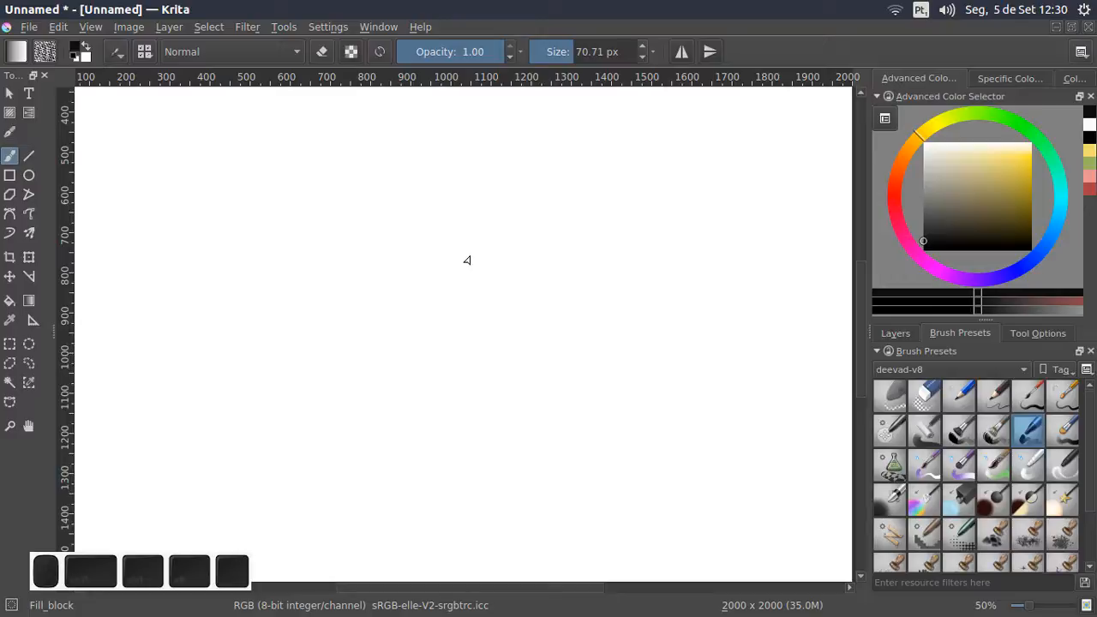